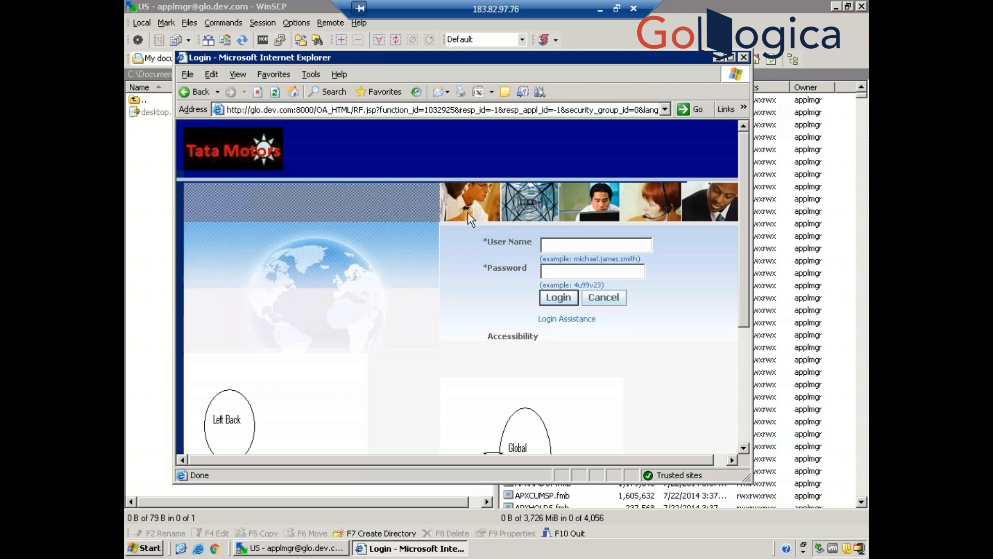
# - Log in with the operations user name and its password, then maximize the browser window
pyautogui.click(592, 247)
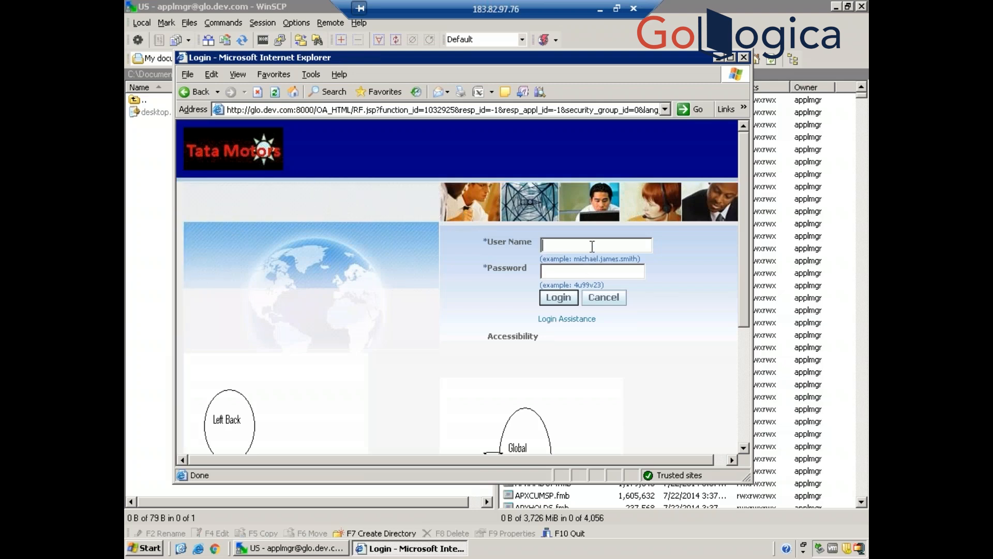
pyautogui.write('operations')
pyautogui.press('Tab')
pyautogui.write('welcome')
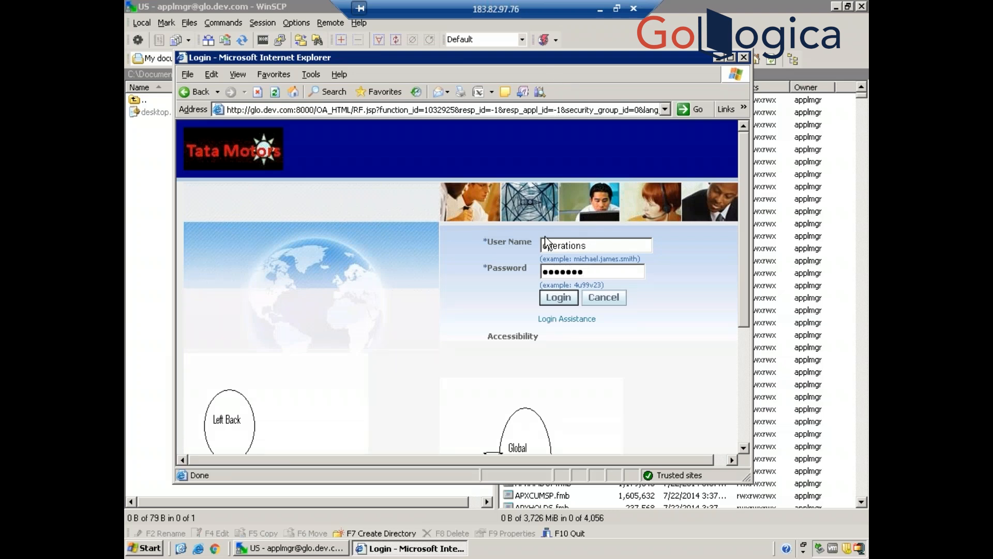
pyautogui.press('Return')
pyautogui.click(732, 58)
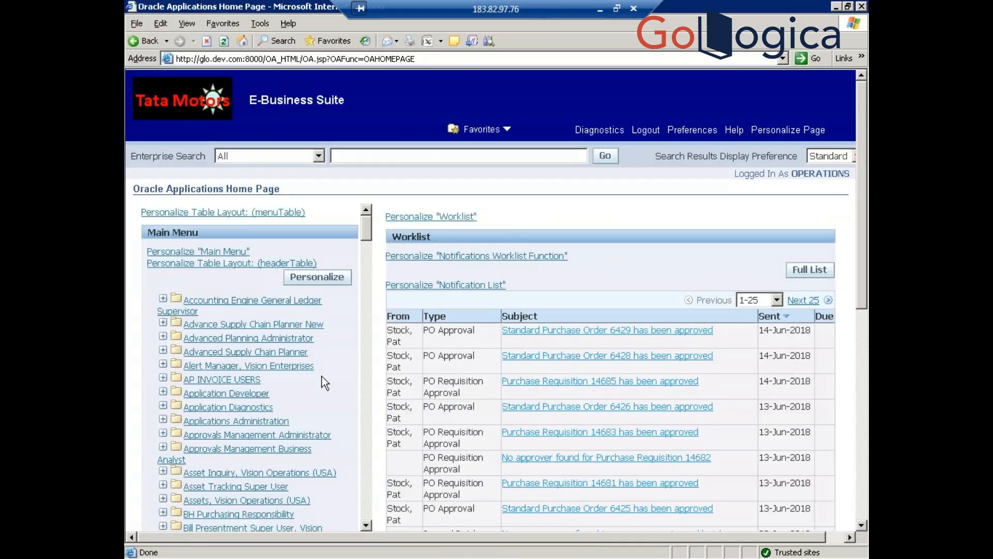
# - Launch the Concurrent Programs form via Application Developer > Concurrent > Program
pyautogui.click(226, 393)
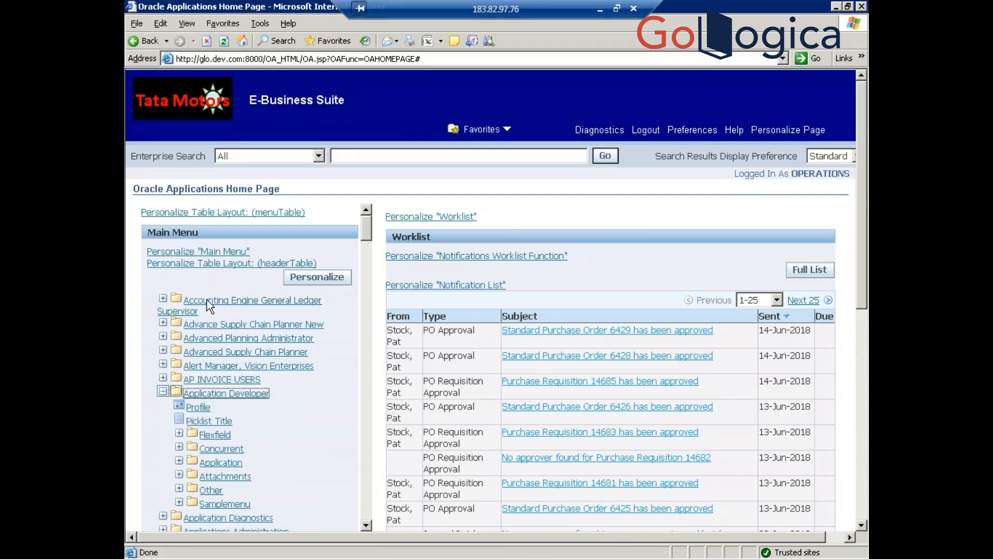
pyautogui.click(226, 434)
pyautogui.click(201, 449)
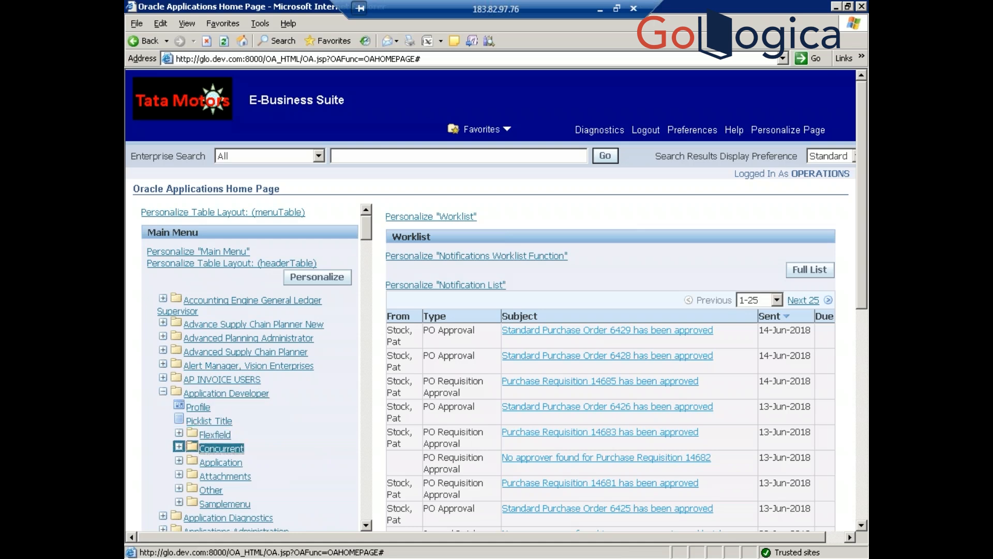
pyautogui.click(219, 462)
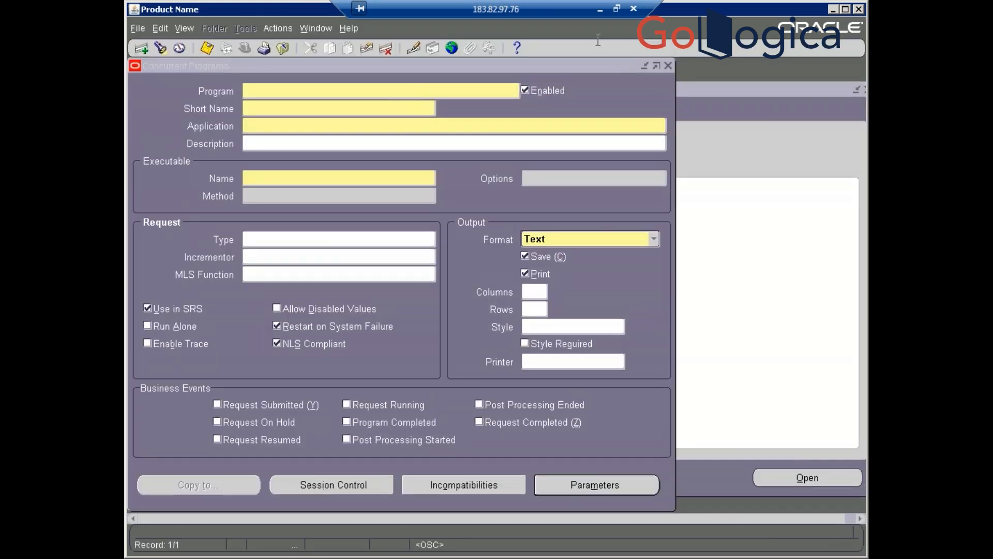
# - Close the Concurrent Programs form and switch responsibility to System Administrator using an s% search
pyautogui.click(668, 64)
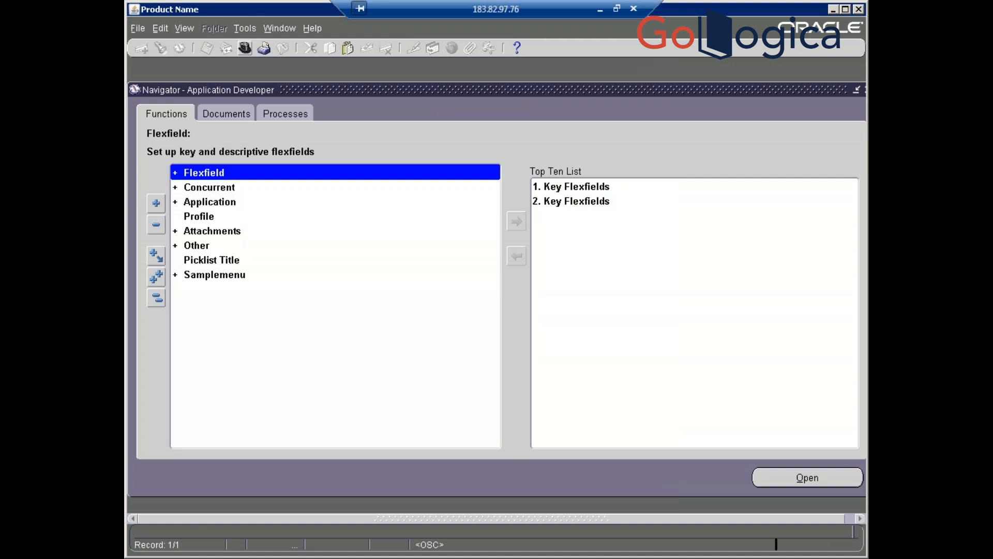
pyautogui.click(245, 49)
pyautogui.write('s%')
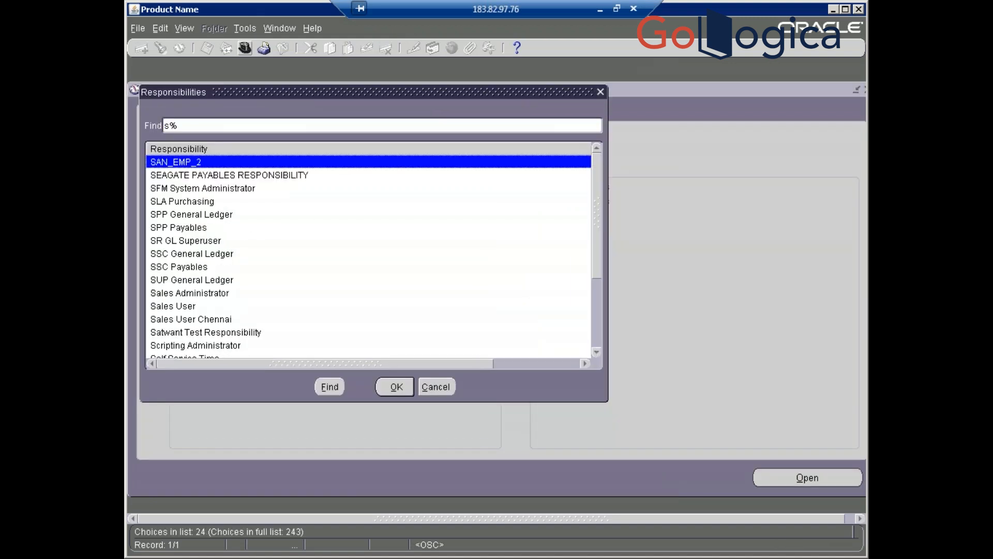
pyautogui.write('ystem Administrat')
pyautogui.doubleClick(197, 175)
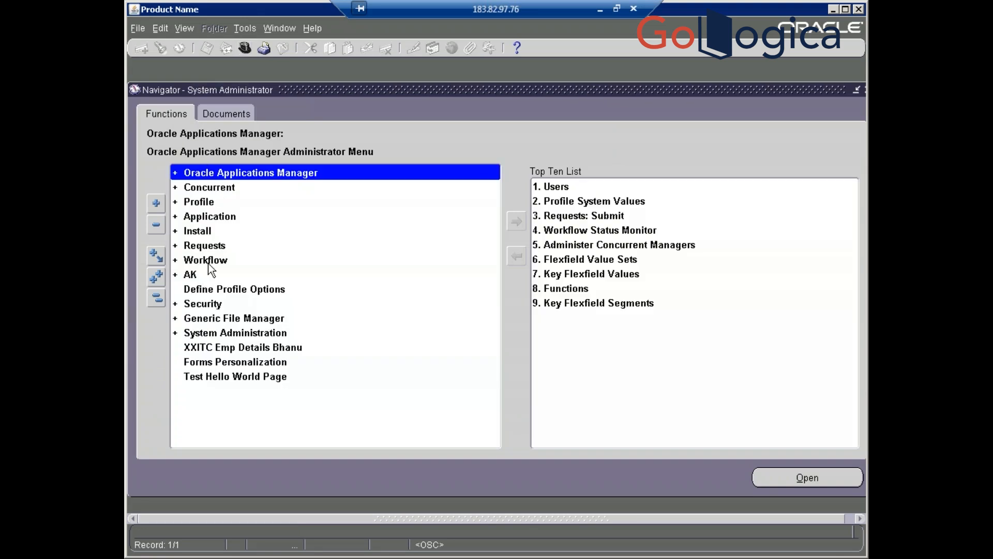
# - Expand the Security, User and Responsibility branches, then minimize the remote session
pyautogui.click(177, 306)
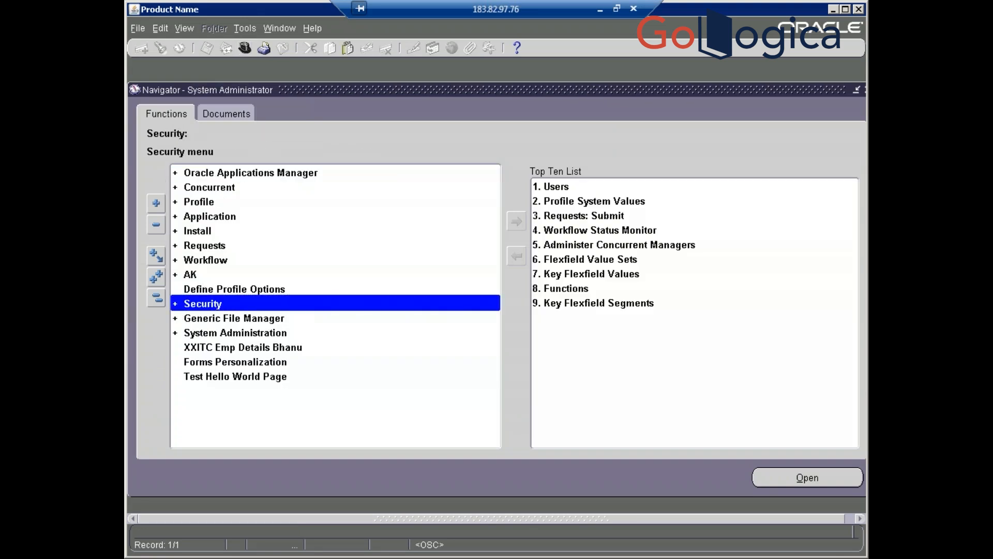
pyautogui.doubleClick(178, 305)
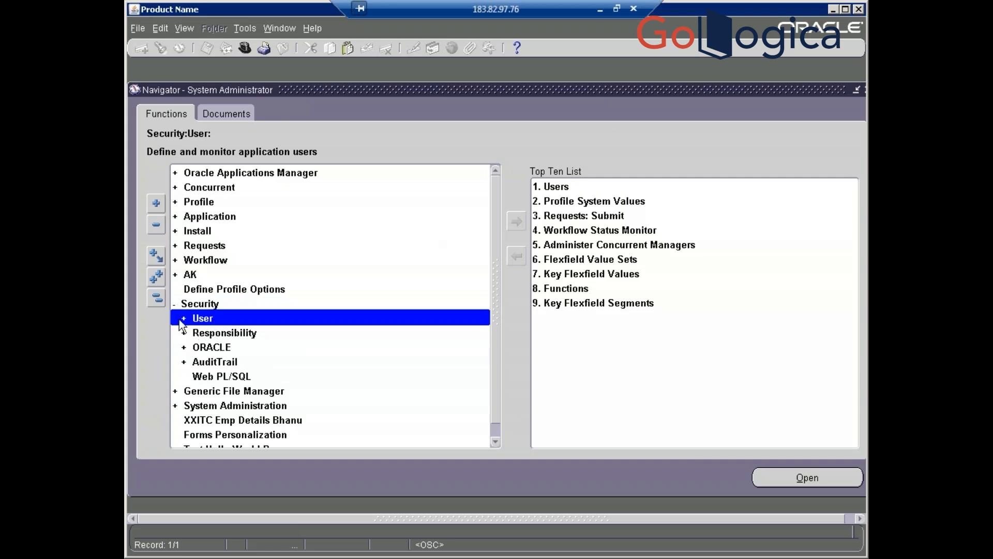
pyautogui.doubleClick(199, 319)
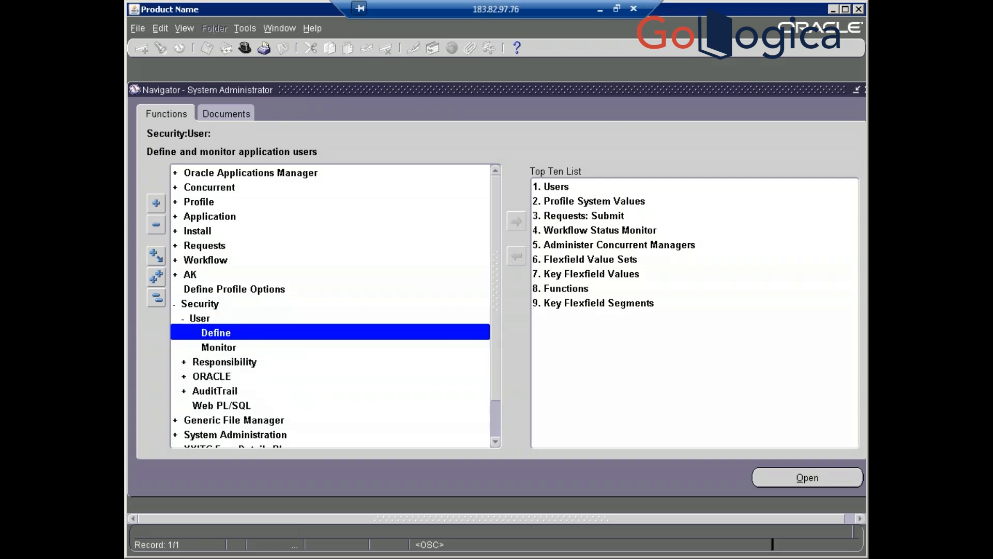
pyautogui.doubleClick(224, 362)
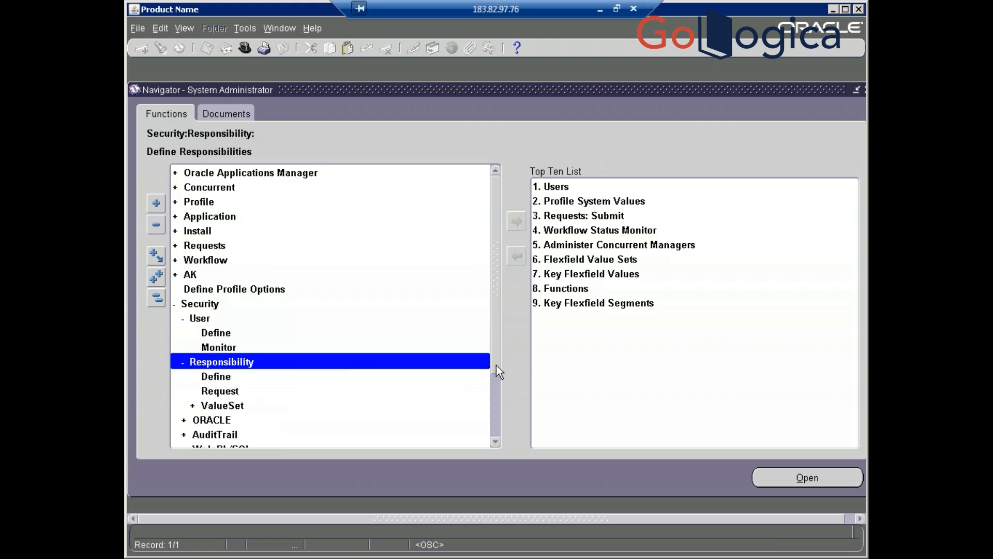
pyautogui.moveTo(495, 365); pyautogui.dragTo(495, 422)
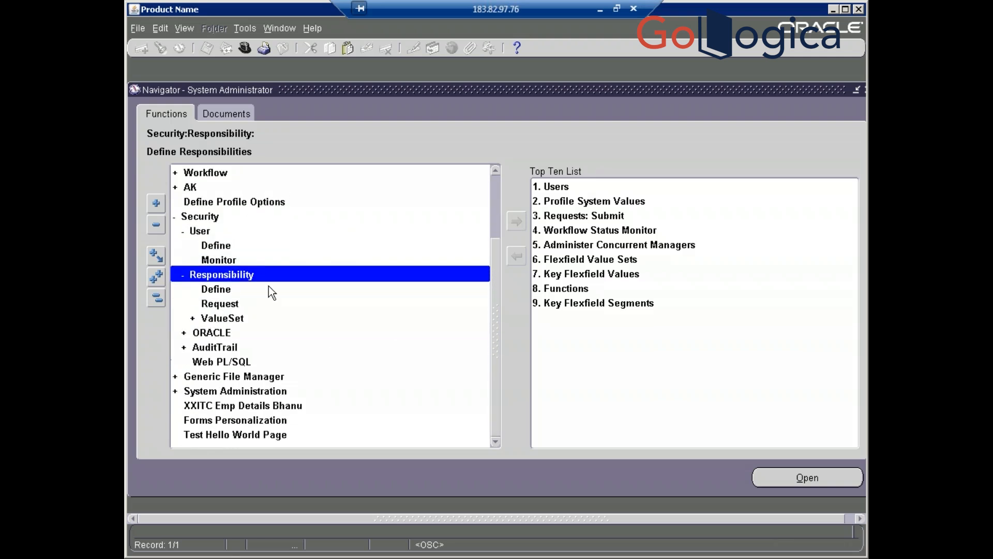
pyautogui.click(599, 9)
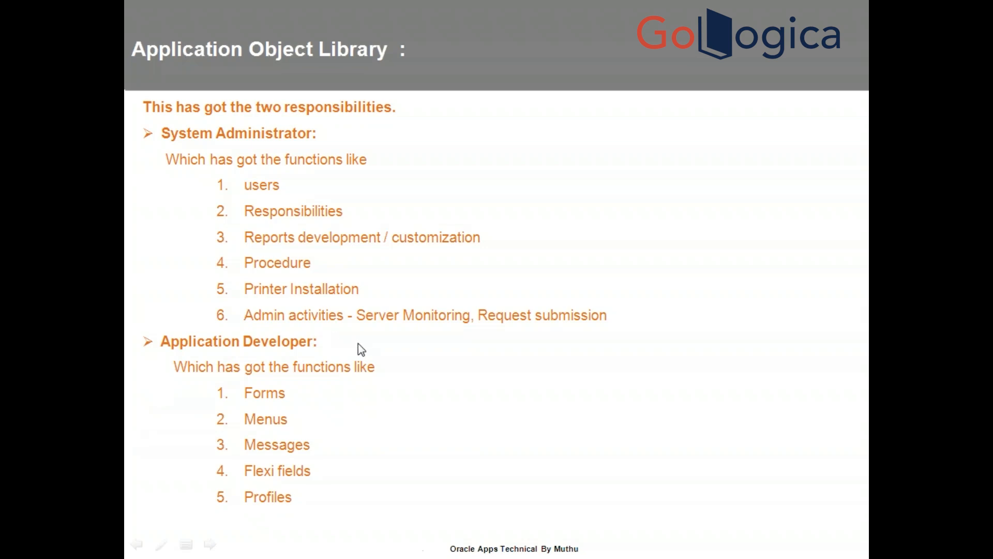
# - Expand Generic File Manager and System Administration, then launch Manage Schedules in a browser window
pyautogui.hotkey('alt', 'Tab')
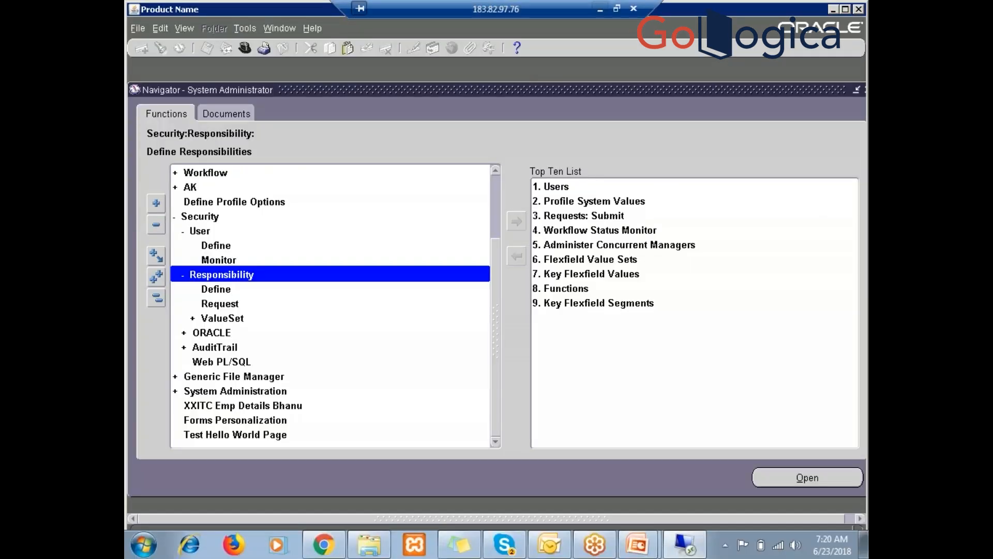
pyautogui.click(229, 203)
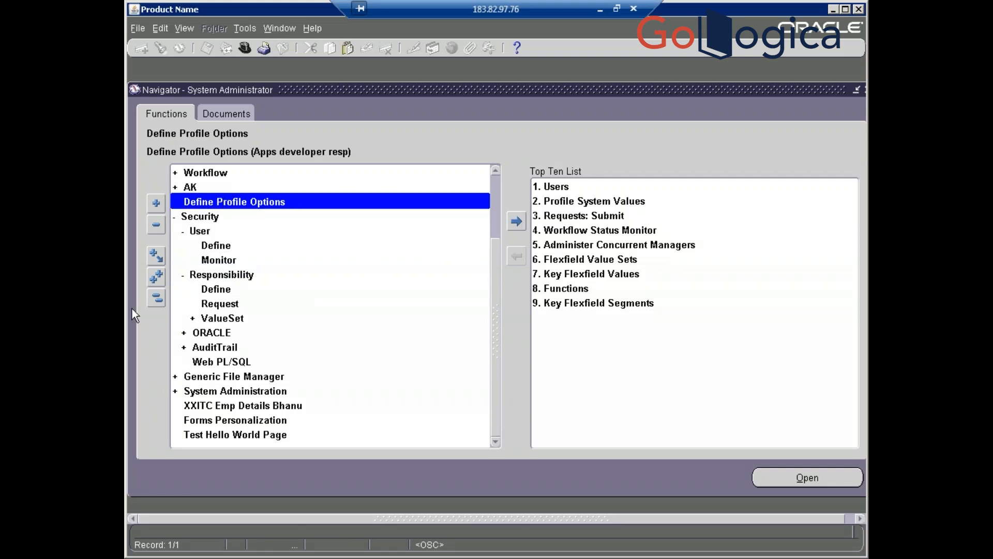
pyautogui.doubleClick(180, 382)
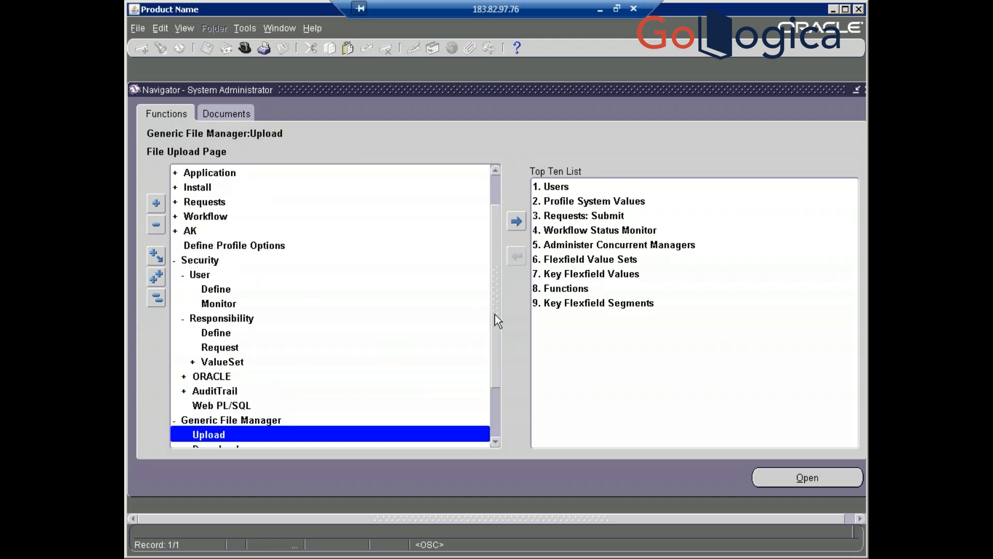
pyautogui.moveTo(498, 322); pyautogui.dragTo(486, 374)
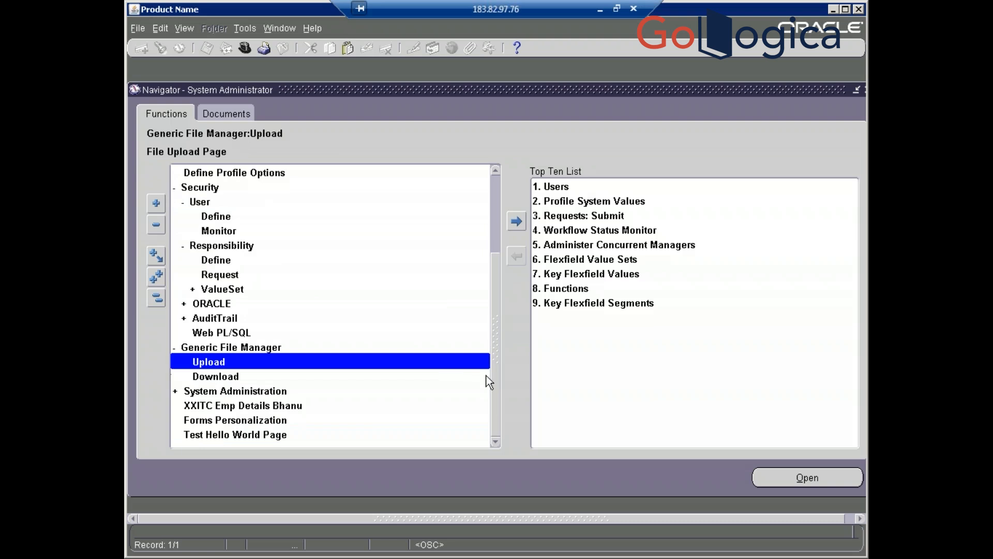
pyautogui.doubleClick(225, 392)
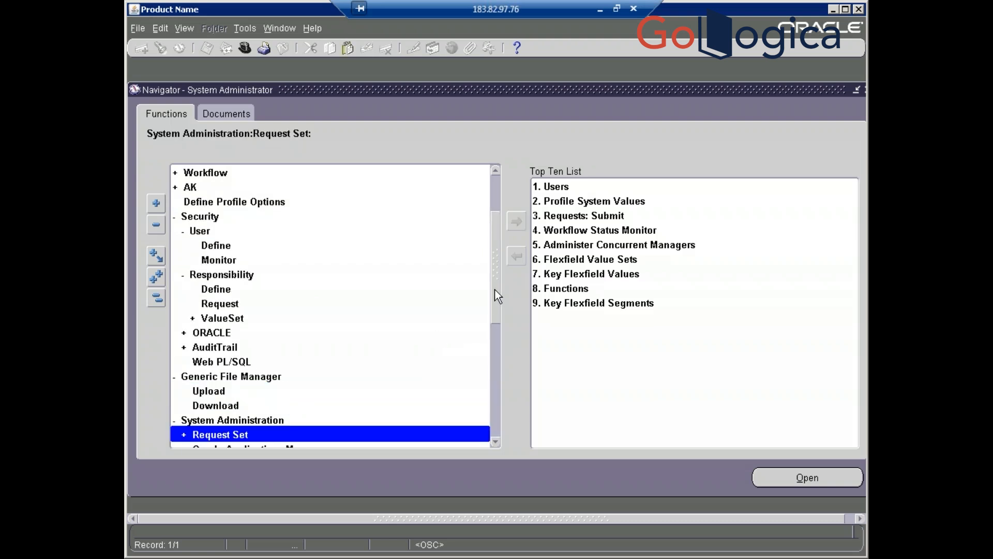
pyautogui.moveTo(494, 289); pyautogui.dragTo(494, 358)
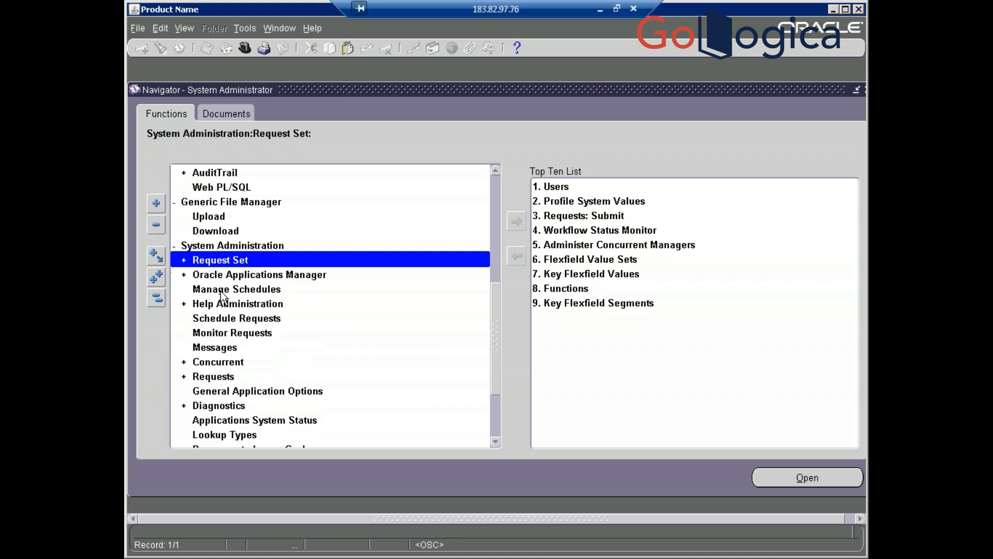
pyautogui.doubleClick(224, 290)
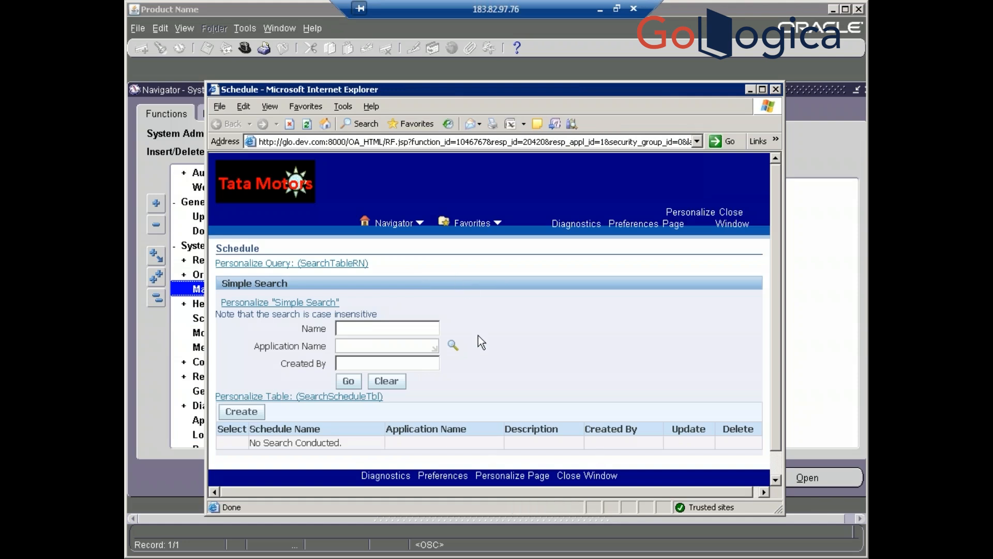
# - Close the Schedule browser window and minimize the Remote Desktop session
pyautogui.click(776, 89)
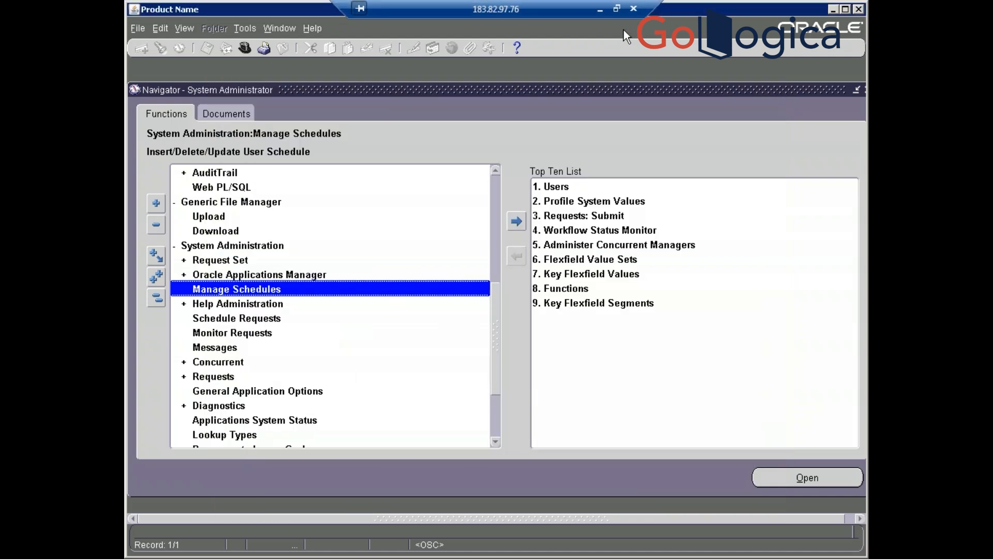
pyautogui.click(600, 8)
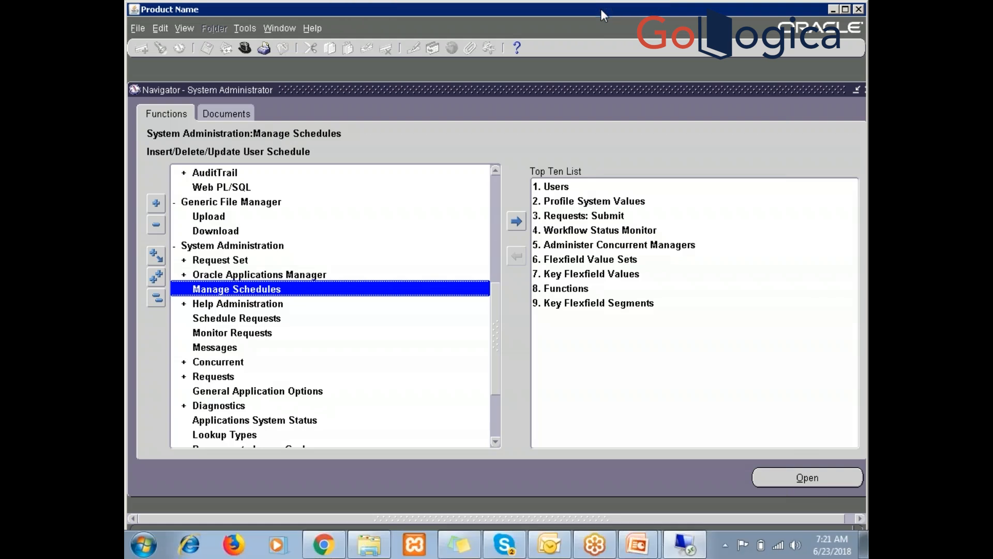
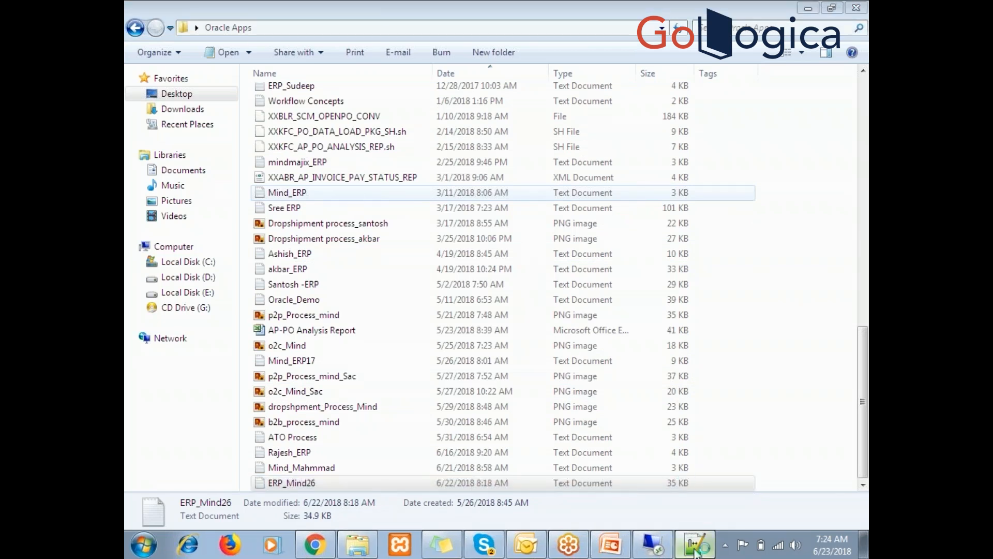
# - Open ERP_Mind26.txt in Notepad++ and add blank lines after the last note
pyautogui.moveTo(695, 549)
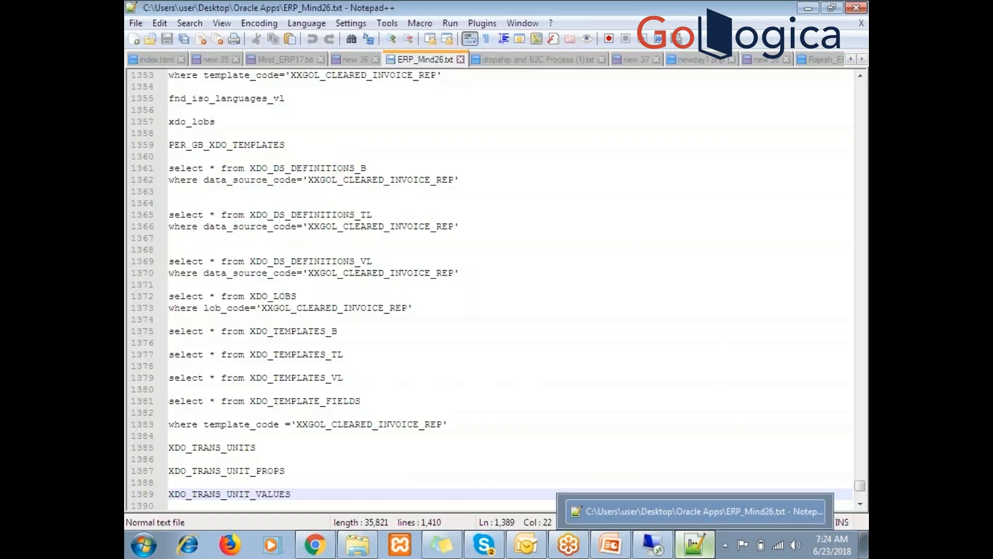
pyautogui.click(694, 545)
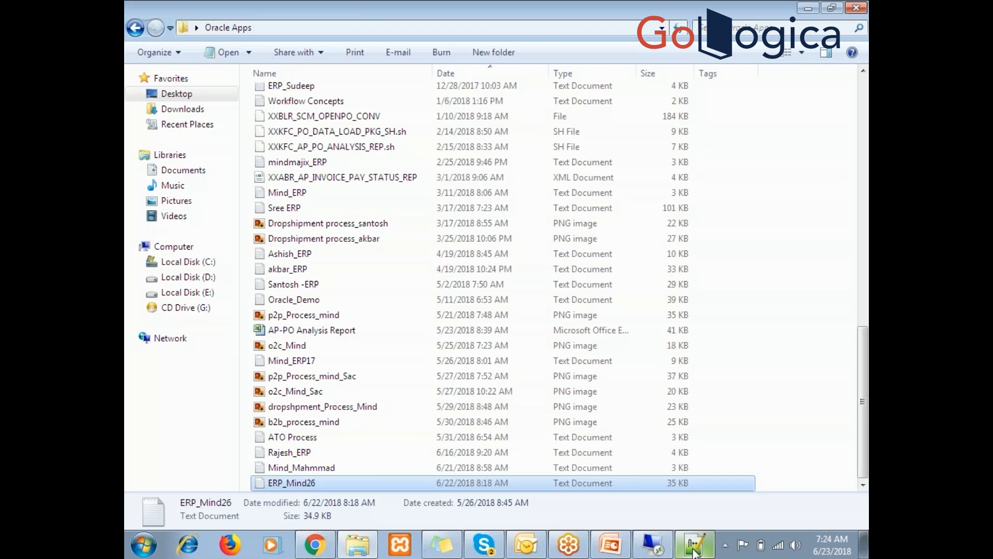
pyautogui.click(694, 545)
pyautogui.click(634, 412)
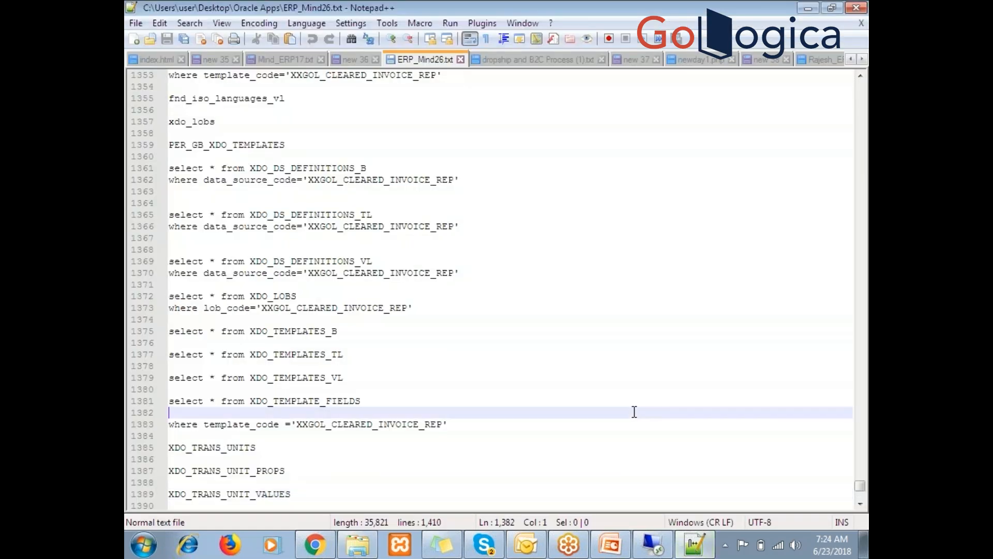
pyautogui.click(340, 493)
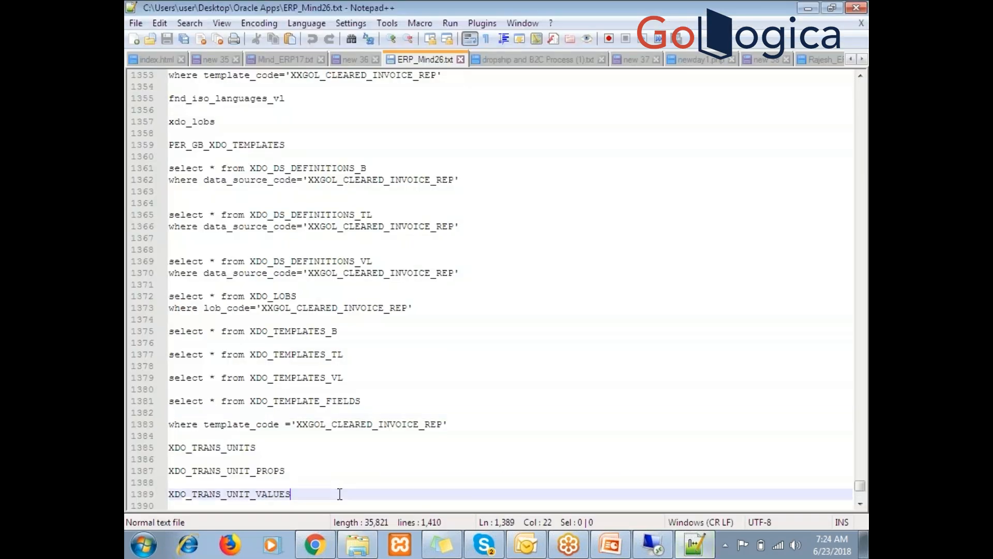
pyautogui.press('Return')
pyautogui.press('Return')
pyautogui.press('Return')
pyautogui.press('Return')
pyautogui.press('Return')
pyautogui.press('Return')
pyautogui.press('Return')
pyautogui.press('Return')
pyautogui.press('Return')
pyautogui.press('Return')
pyautogui.press('Return')
pyautogui.press('Return')
pyautogui.press('Return')
pyautogui.press('Return')
pyautogui.press('Return')
pyautogui.press('Return')
pyautogui.press('Return')
pyautogui.press('Return')
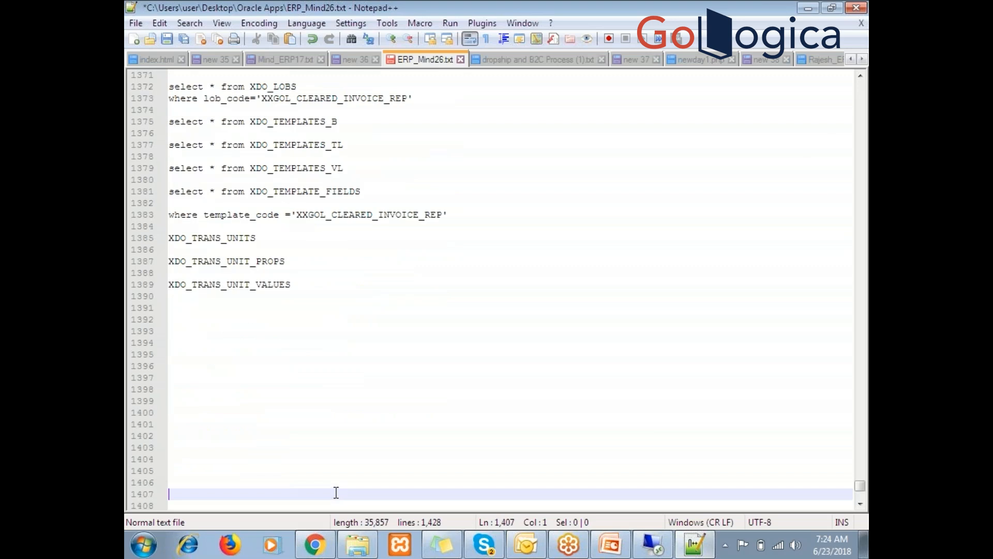
# - Add a '-- in .rdf' note: executable -- concurrent program -- request group -- responsibility -- user
pyautogui.click(176, 314)
pyautogui.write('--')
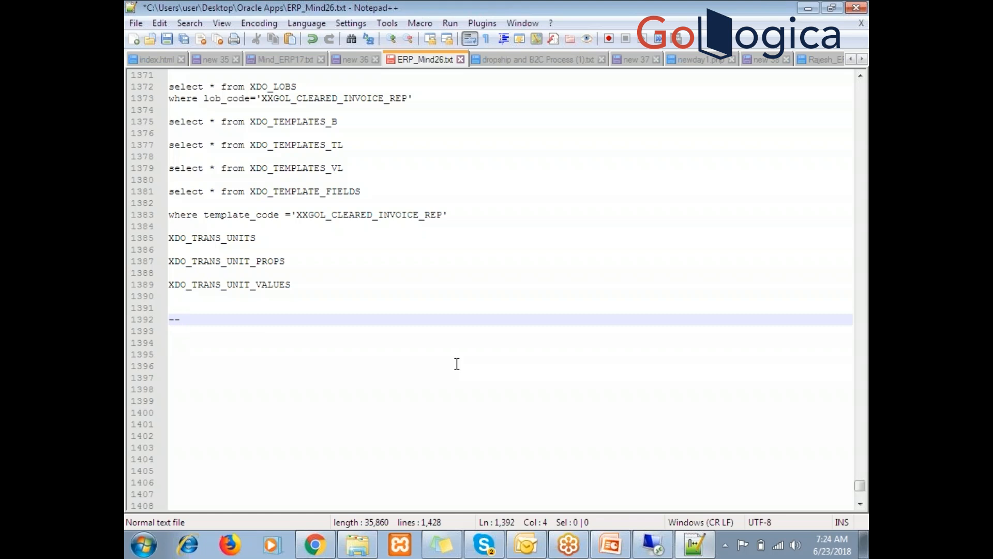
pyautogui.write(' in .rdf')
pyautogui.press('Return')
pyautogui.press('Return')
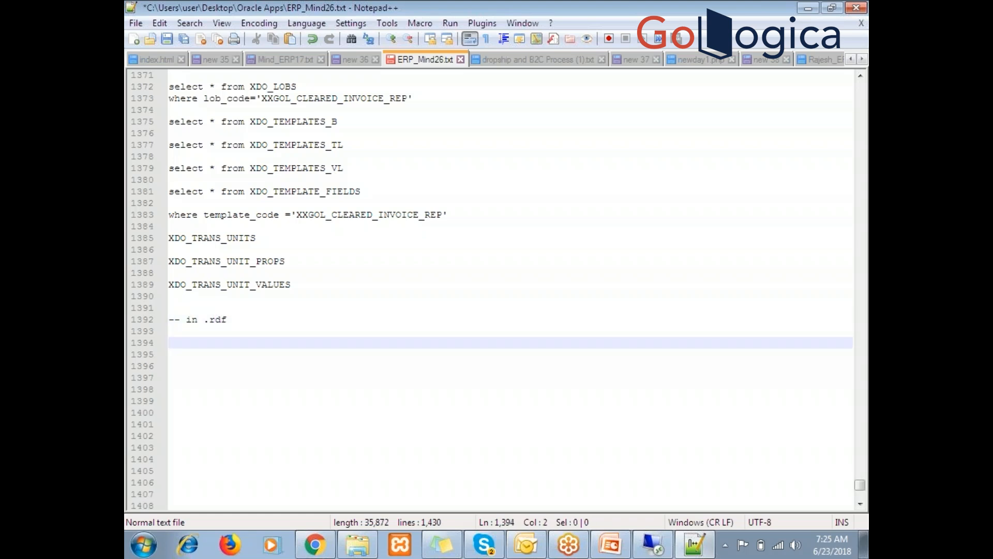
pyautogui.write('executable')
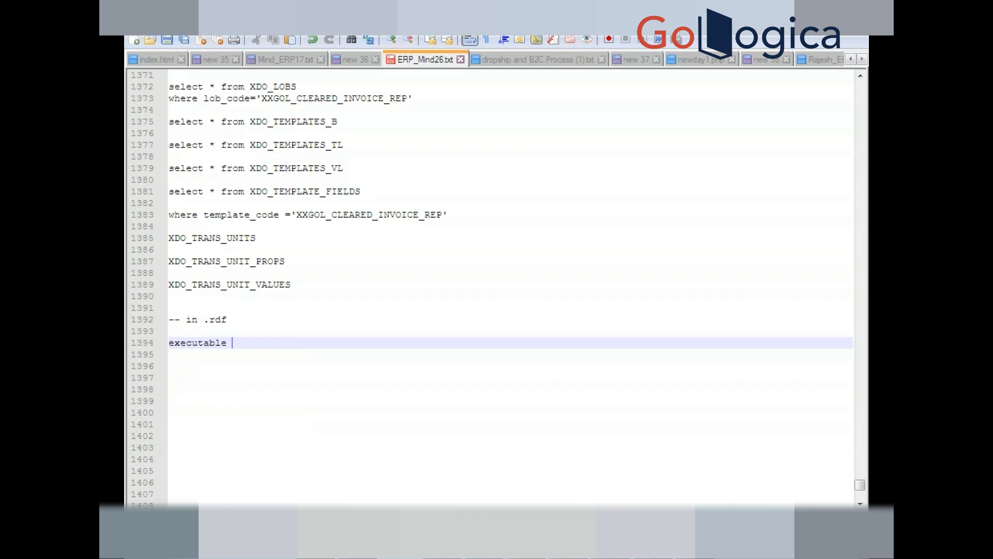
pyautogui.write('--concur')
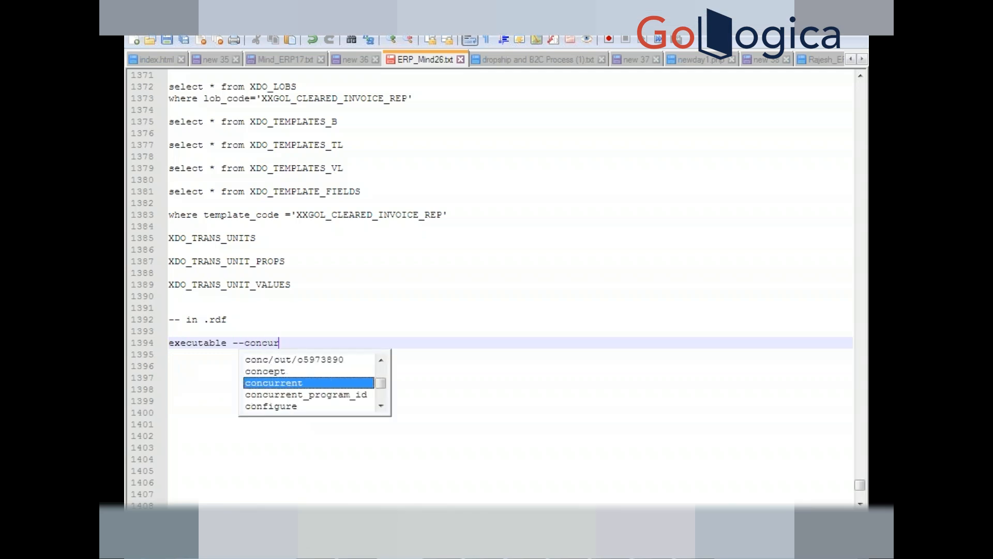
pyautogui.press('Return')
pyautogui.write('pr')
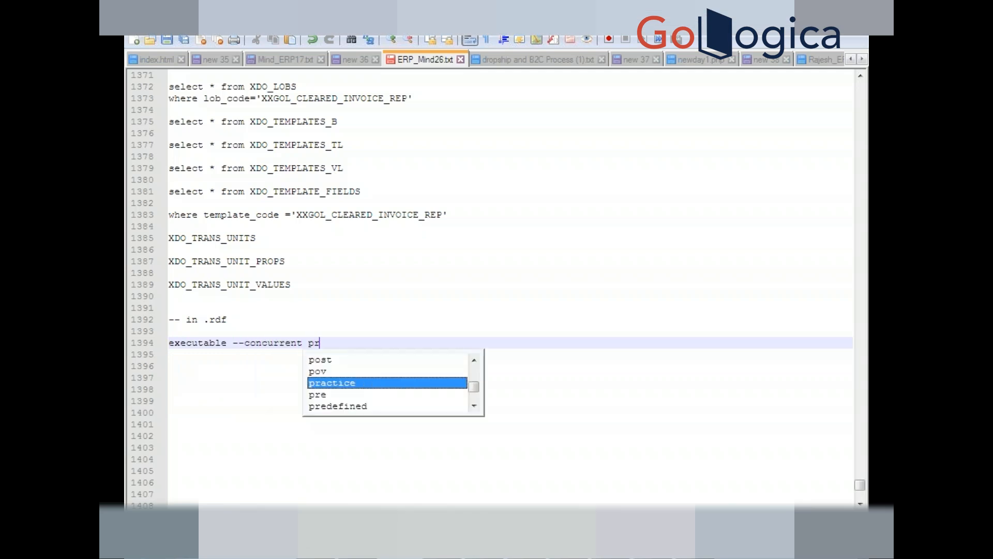
pyautogui.write('ogram')
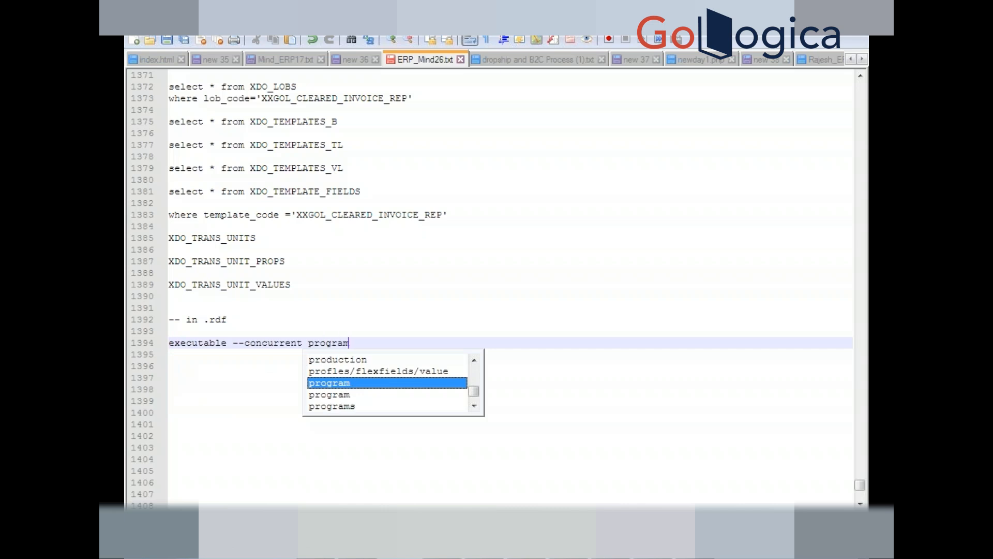
pyautogui.press('Return')
pyautogui.write('-- ')
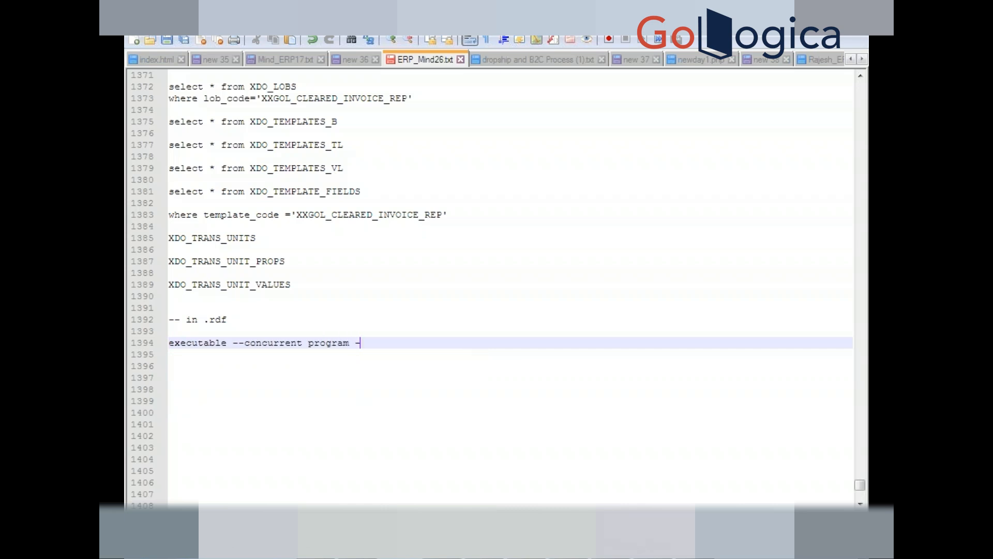
pyautogui.write('request')
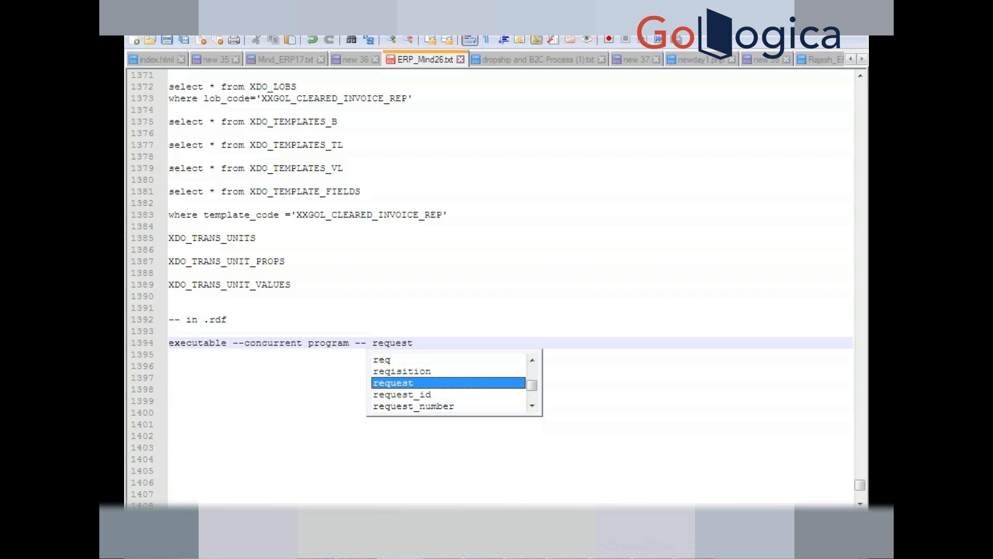
pyautogui.write(' group')
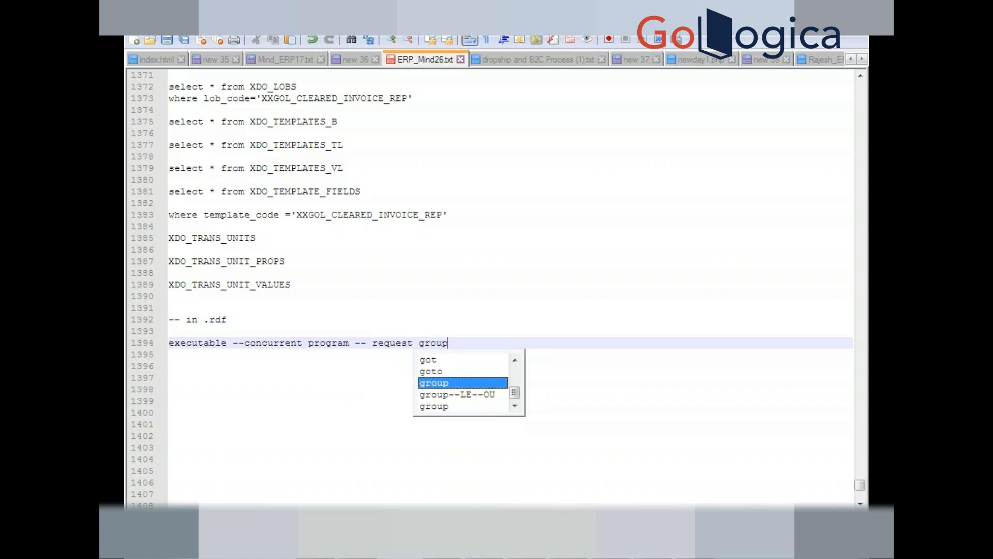
pyautogui.write(' --')
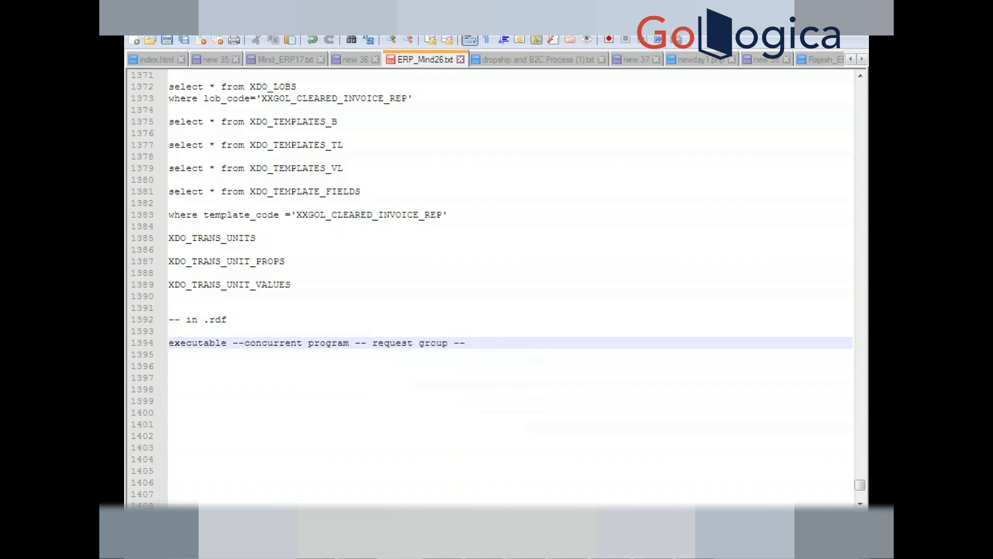
pyautogui.write(' respon')
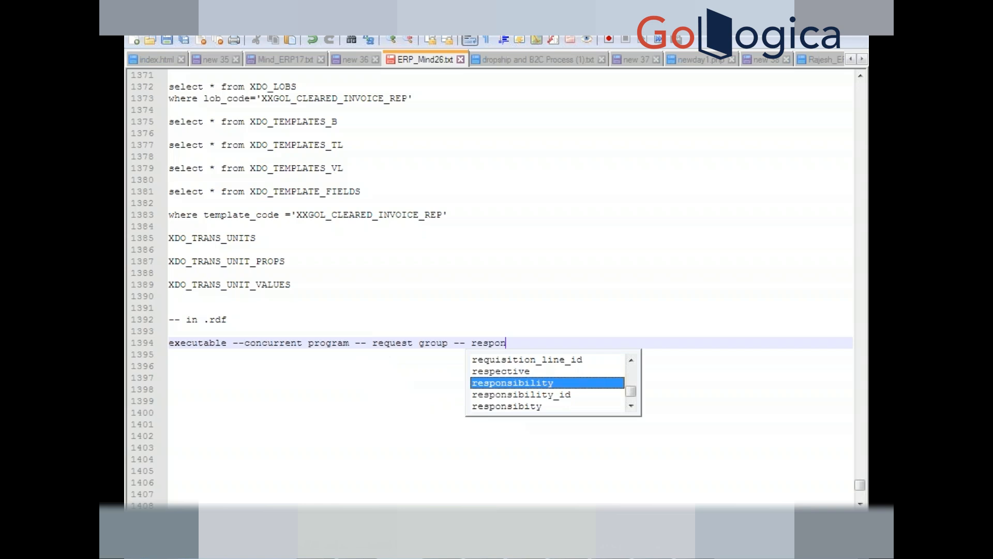
pyautogui.press('Return')
pyautogui.write('--')
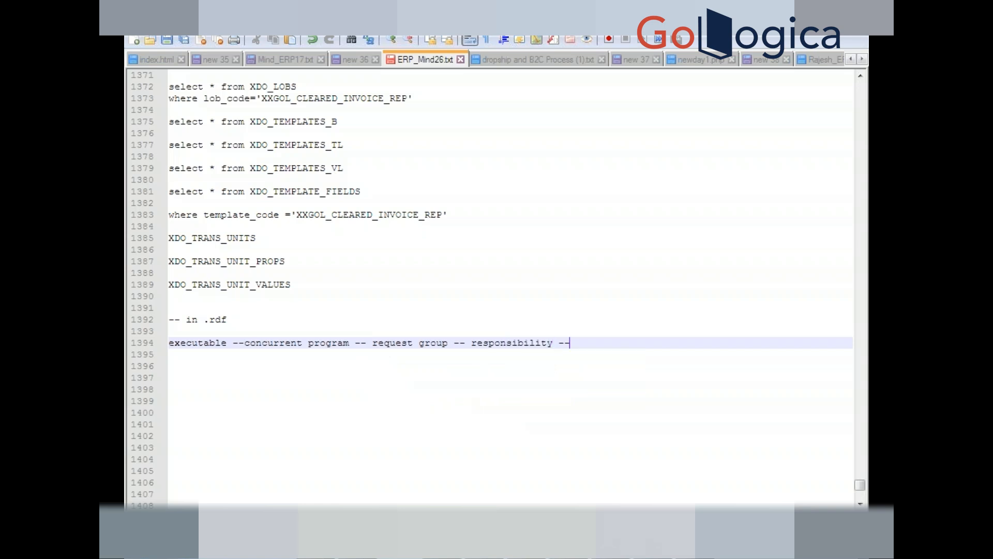
pyautogui.write(' user')
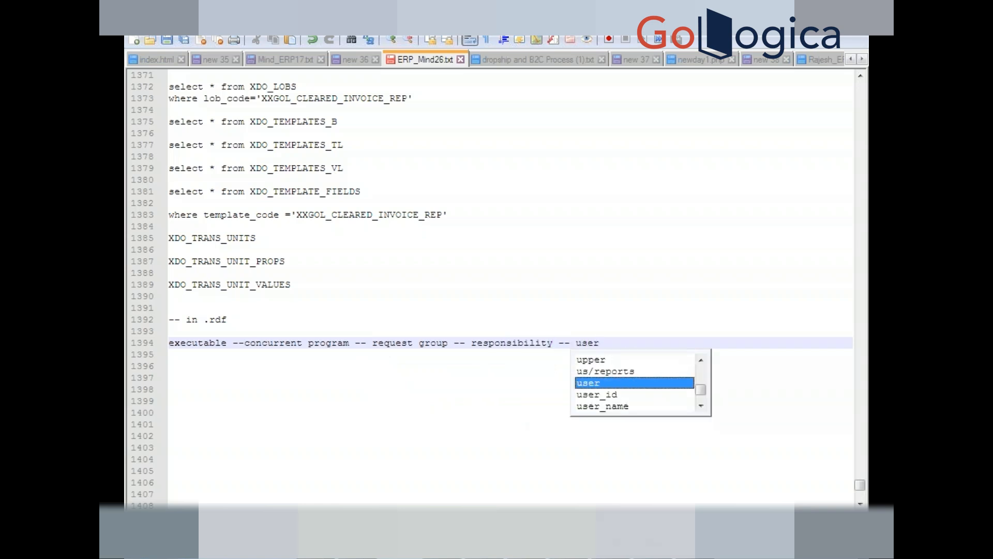
pyautogui.press('Return')
pyautogui.press('Return')
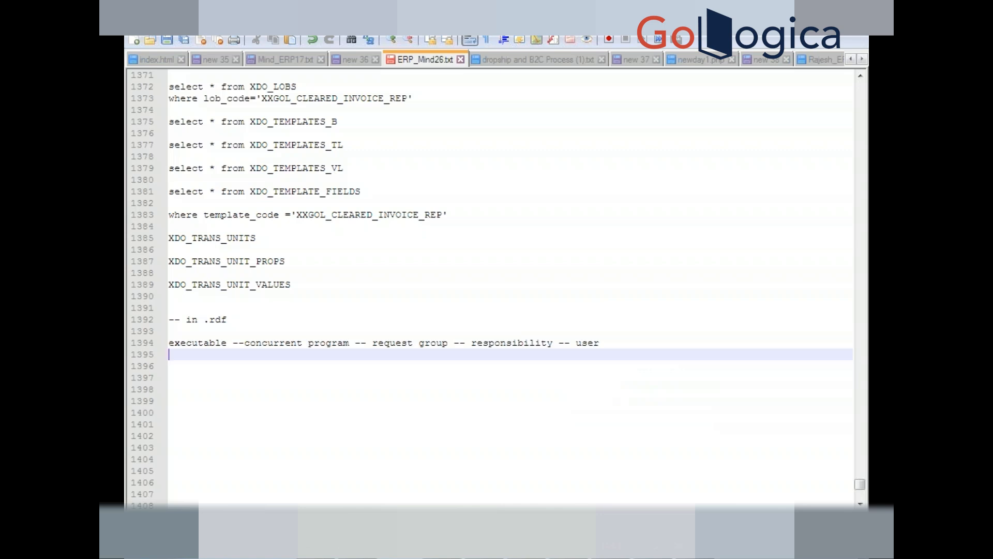
# - Add a '-- .fmb' note reading form -- function -- menu -- responsibility -- user
pyautogui.press('Return')
pyautogui.write('--')
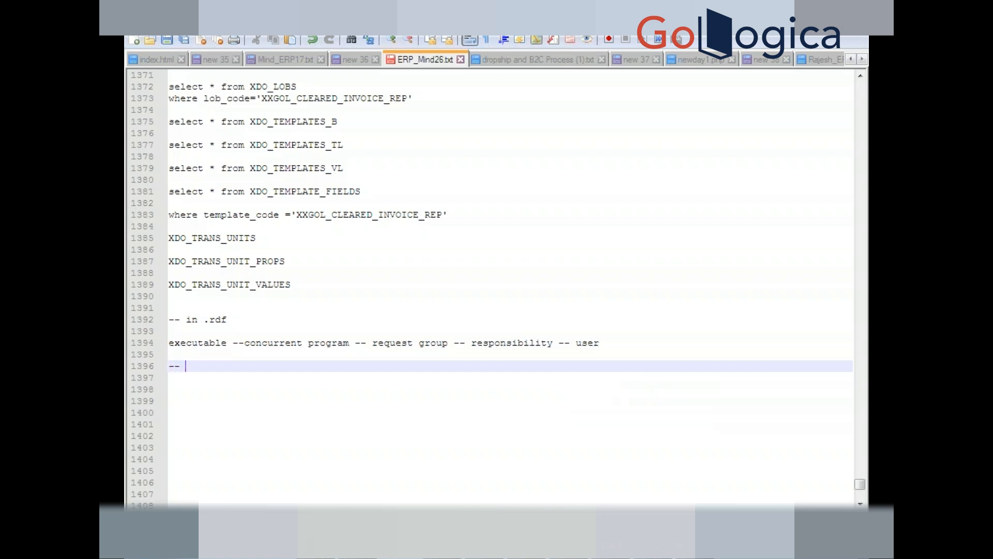
pyautogui.write(' .fmb')
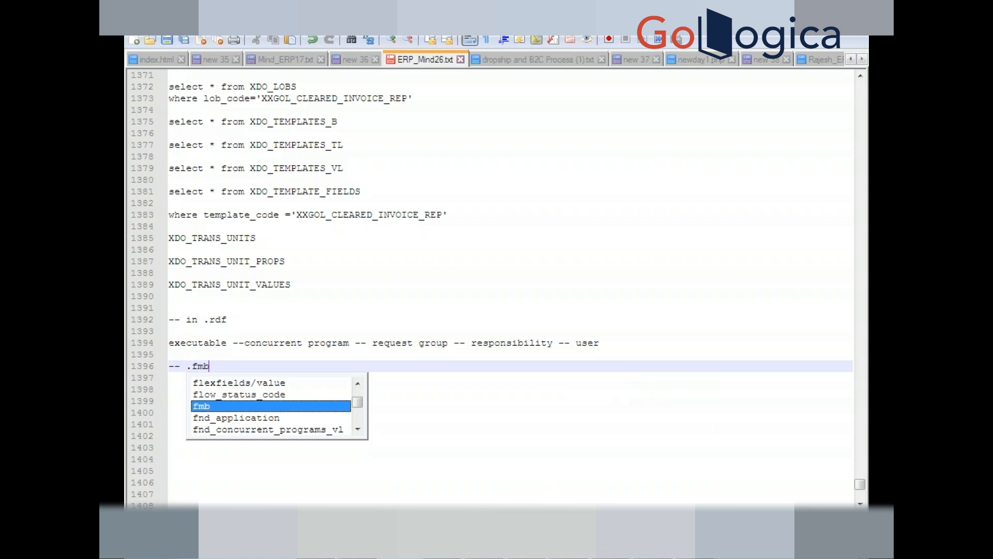
pyautogui.press('Return')
pyautogui.press('Return')
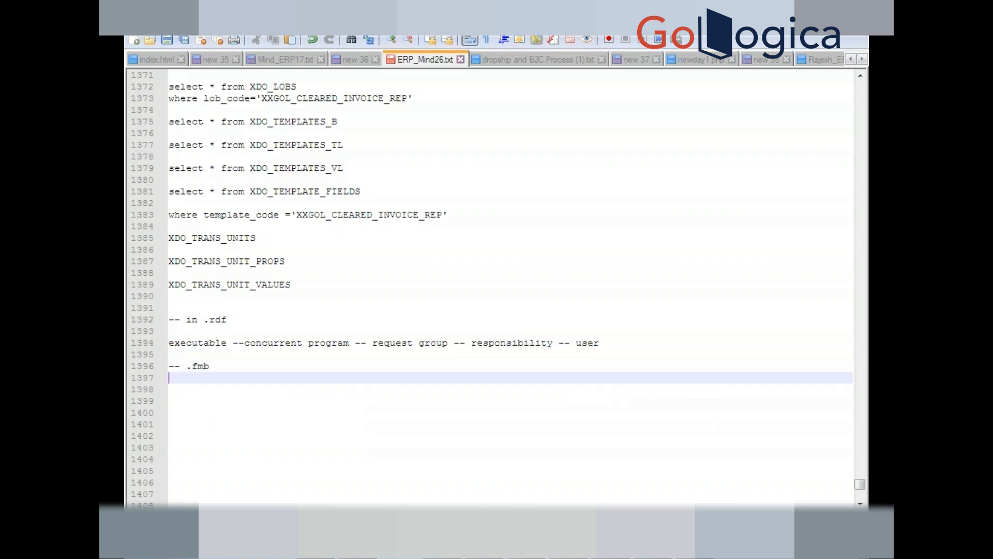
pyautogui.press('Return')
pyautogui.write('form')
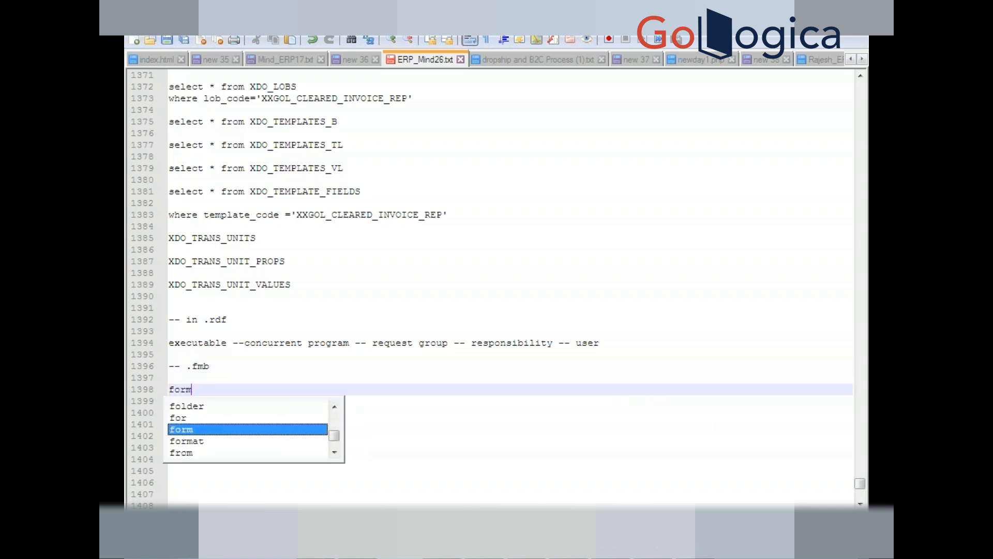
pyautogui.write(' -- ')
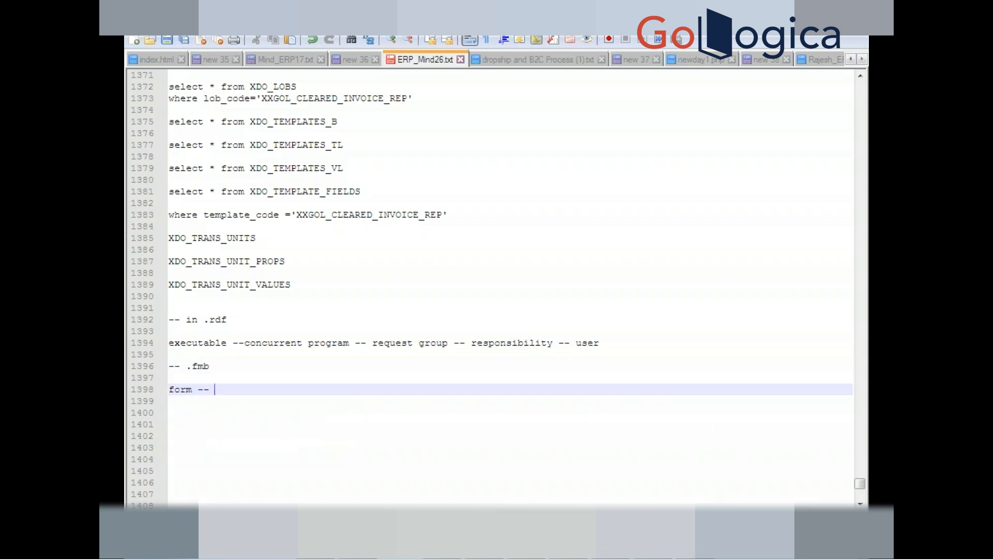
pyautogui.write('function ')
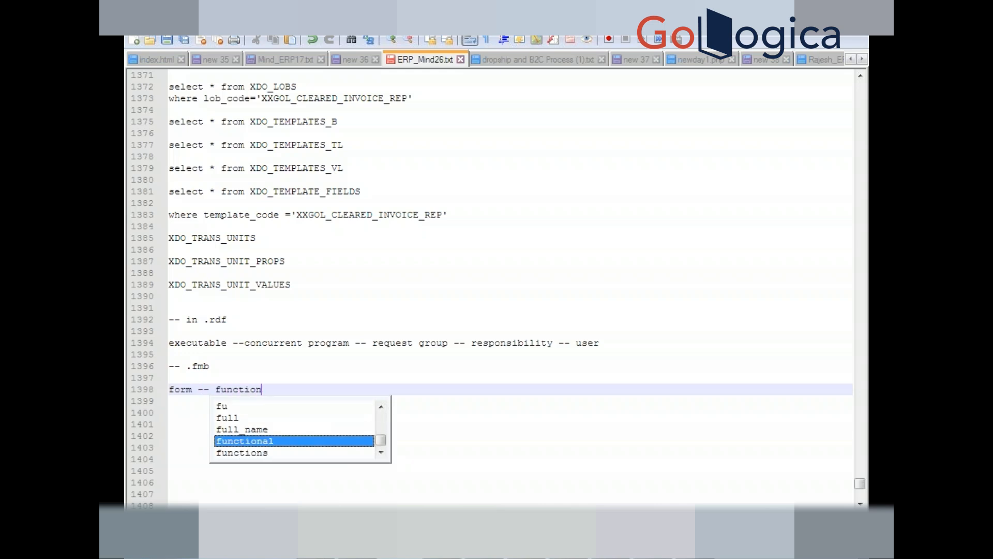
pyautogui.write('--')
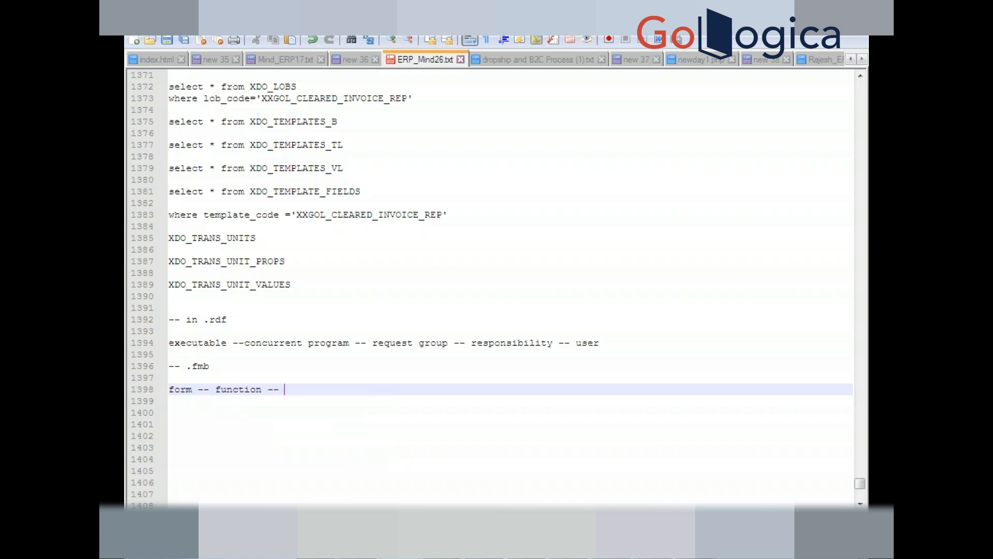
pyautogui.write(' menu -- re')
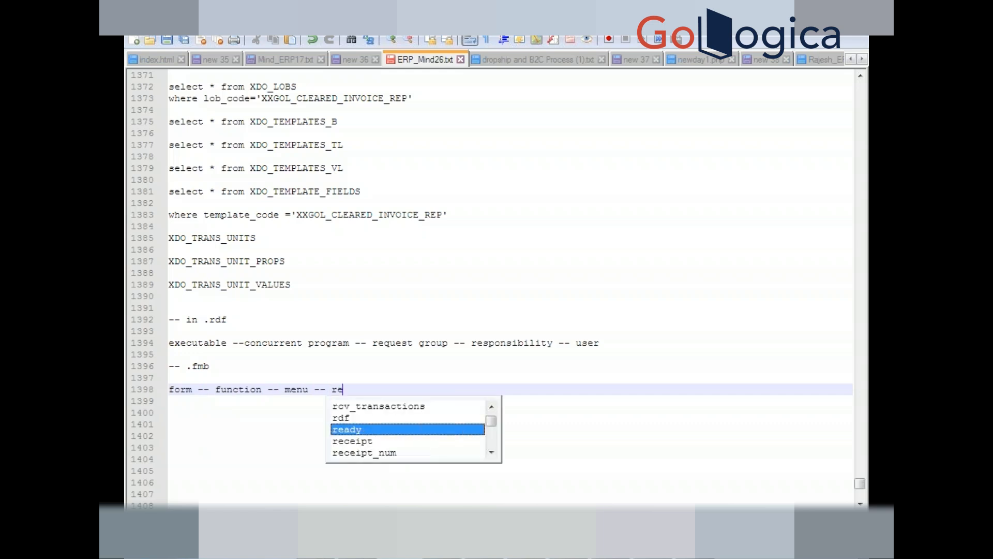
pyautogui.write('sponsibi')
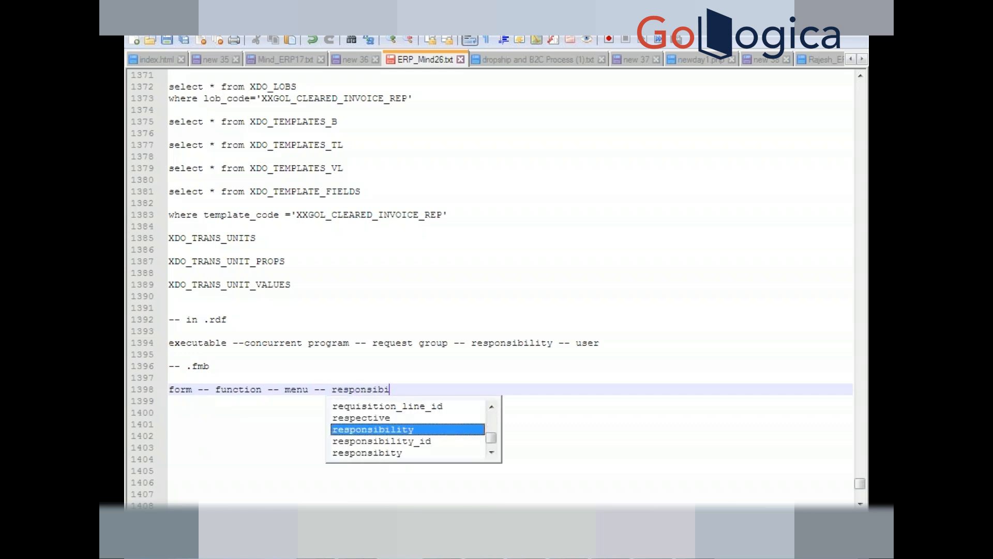
pyautogui.press('Return')
pyautogui.write('-- user')
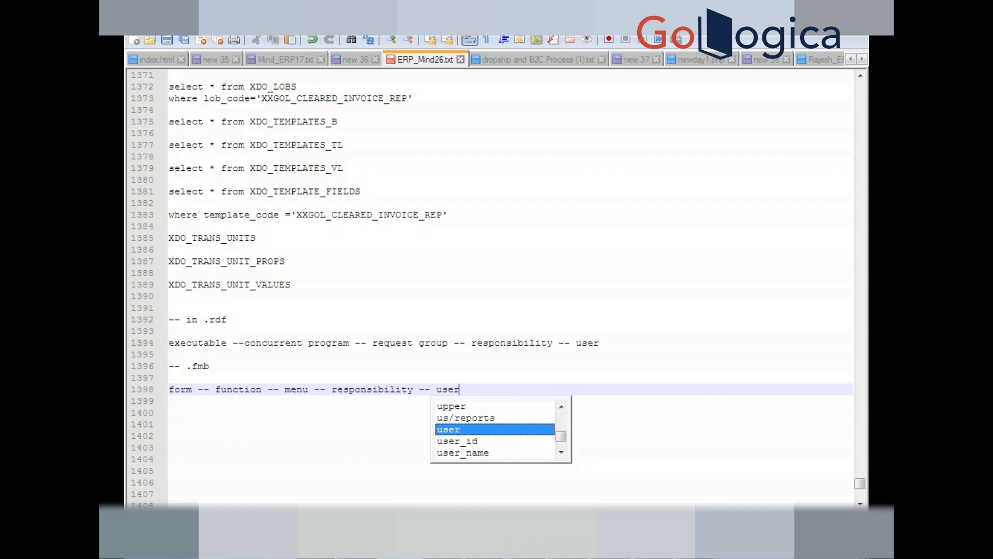
pyautogui.press('Return')
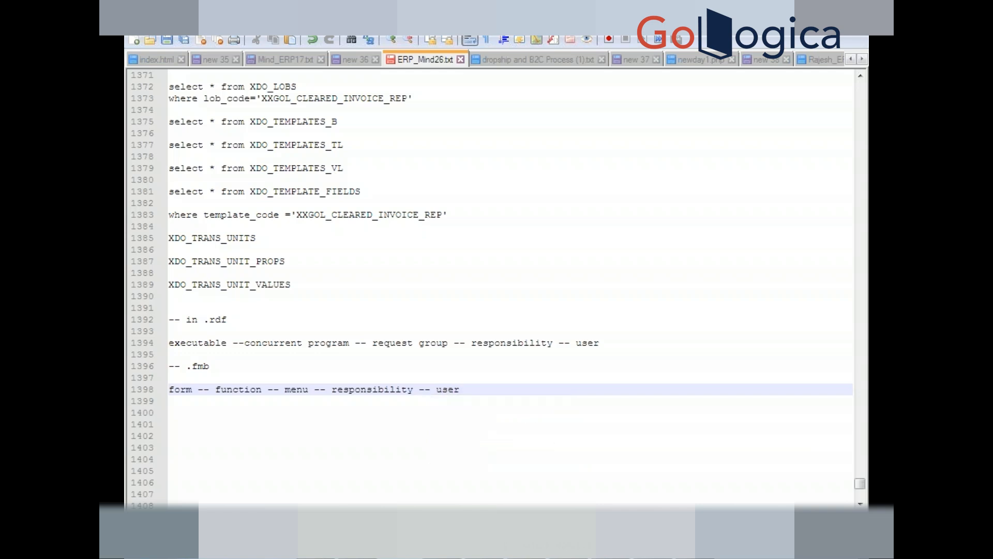
pyautogui.press('Return')
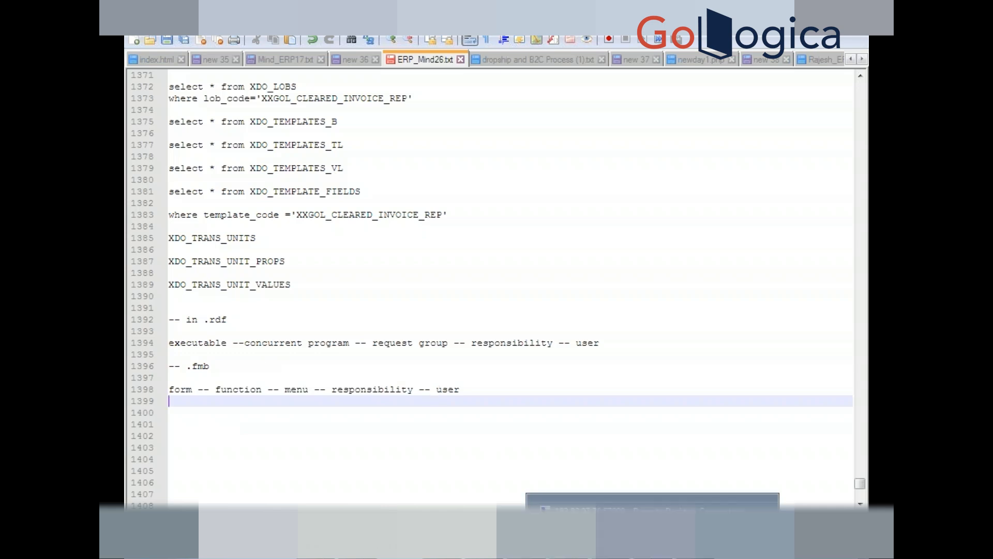
pyautogui.doubleClick(197, 344)
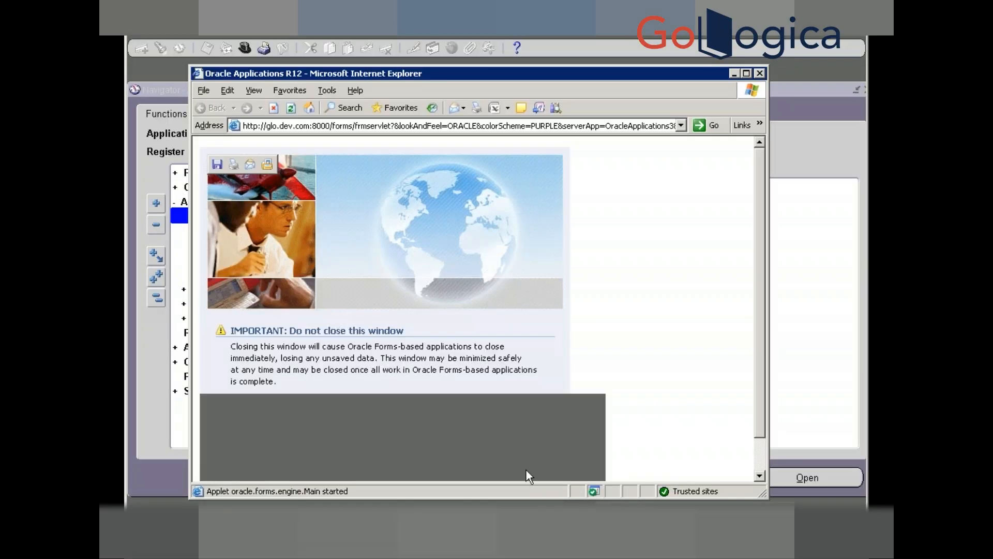
# - Switch responsibility to System Administrator and expand Security down to User > Define
pyautogui.press('super')
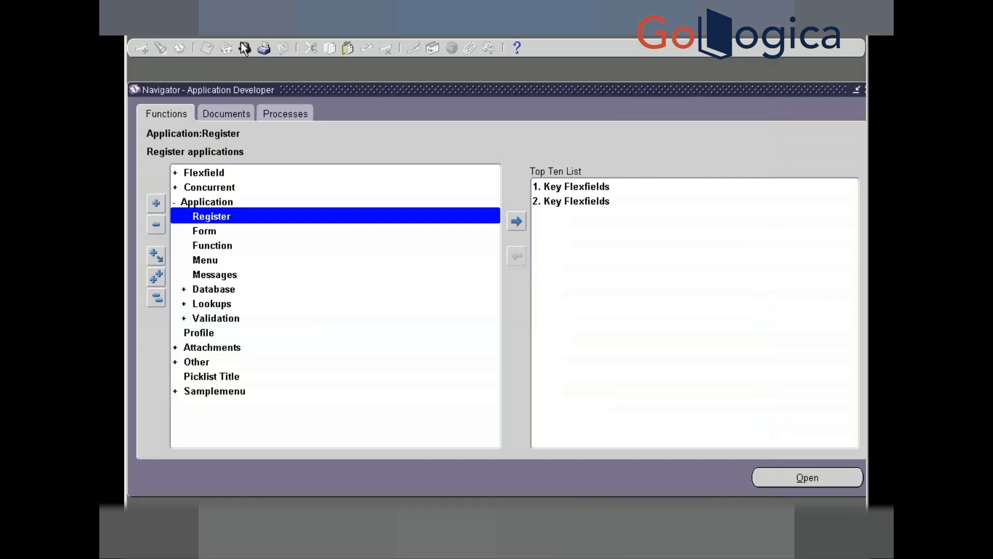
pyautogui.click(245, 47)
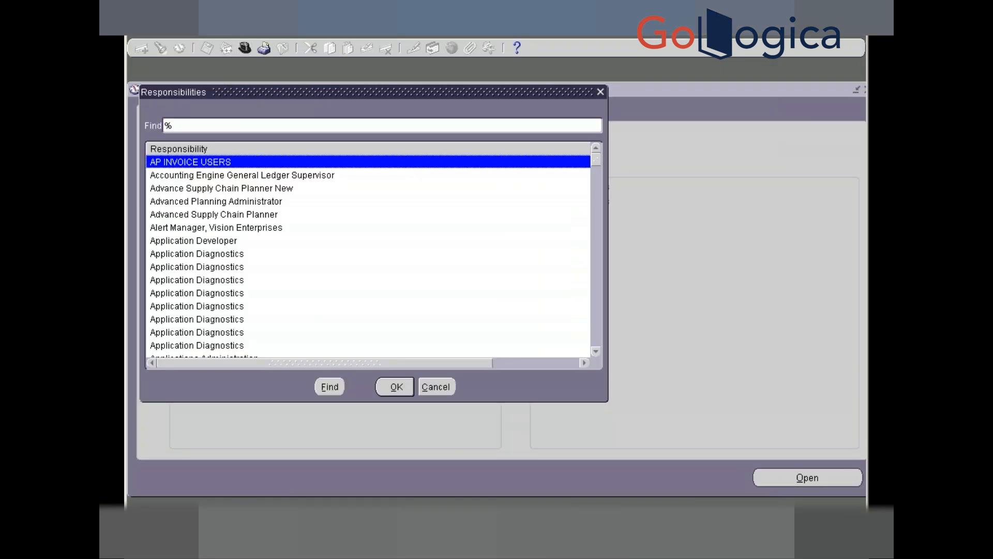
pyautogui.write('system Administrat')
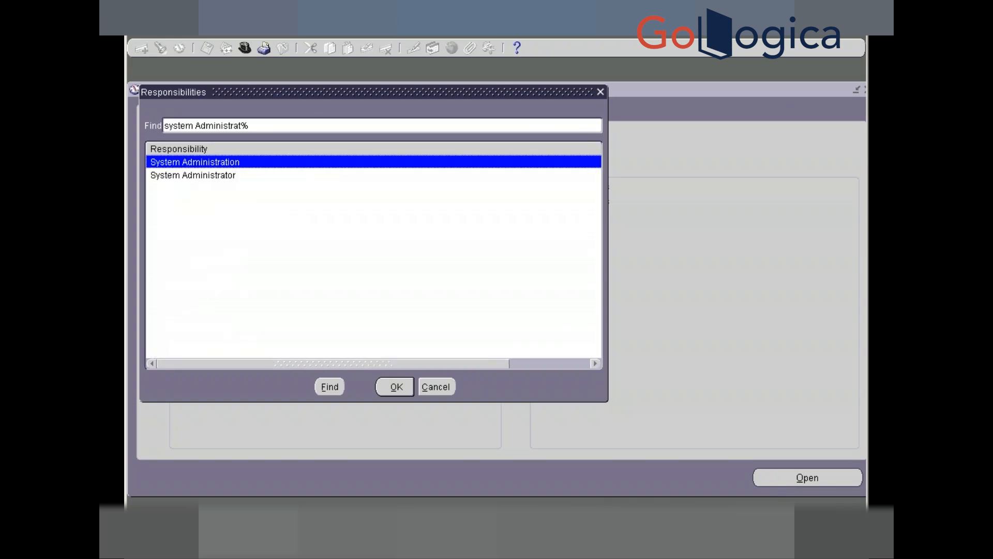
pyautogui.click(193, 176)
pyautogui.click(395, 387)
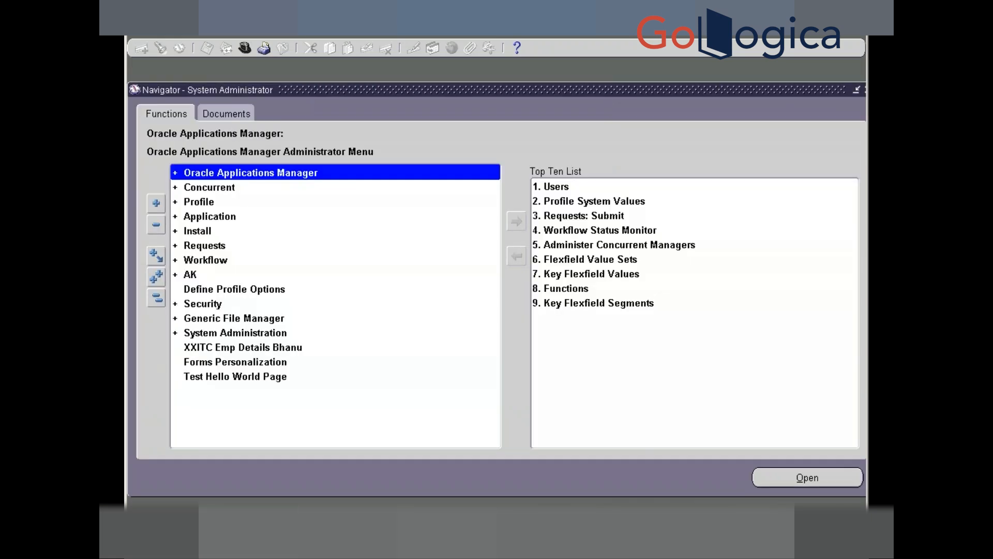
pyautogui.click(200, 305)
pyautogui.doubleClick(202, 309)
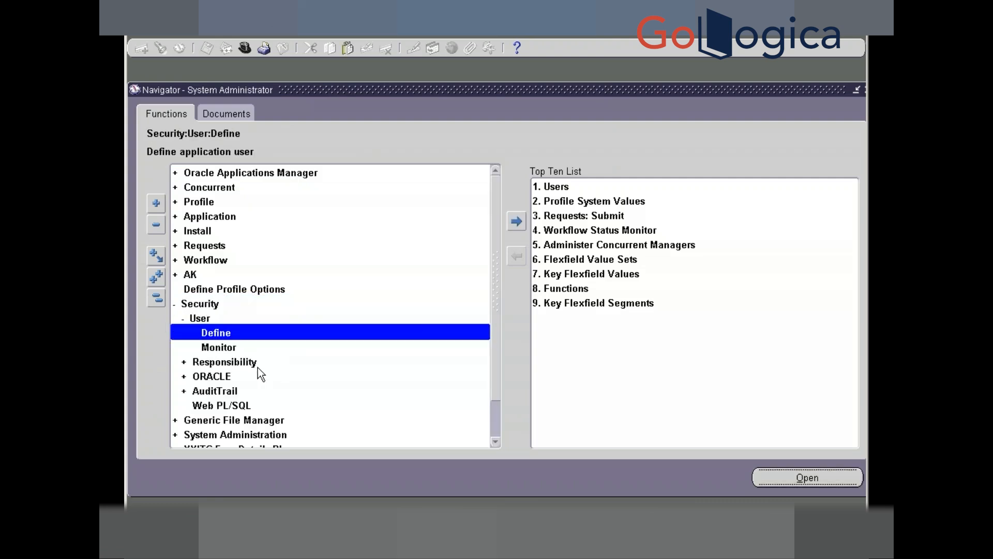
pyautogui.press('Return')
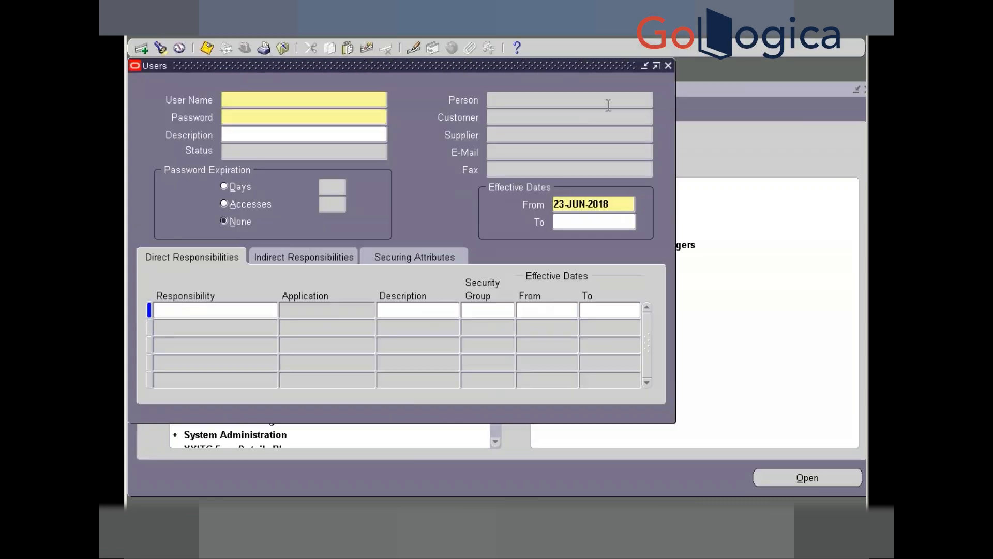
pyautogui.click(669, 66)
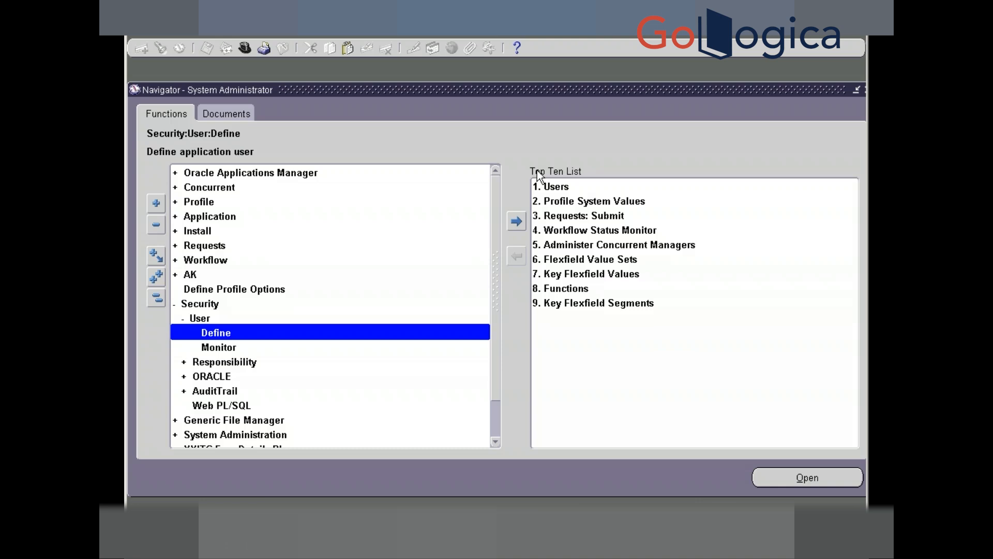
# - Open Responsibility > Define and query a Payables Vision Operations name pattern
pyautogui.press('Down')
pyautogui.press('Down')
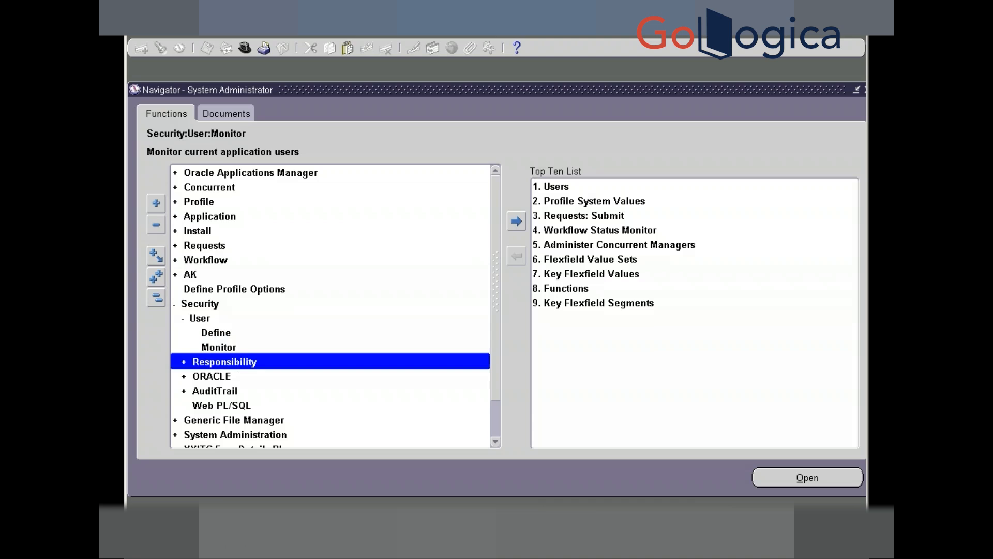
pyautogui.press('Right')
pyautogui.press('Down')
pyautogui.press('Return')
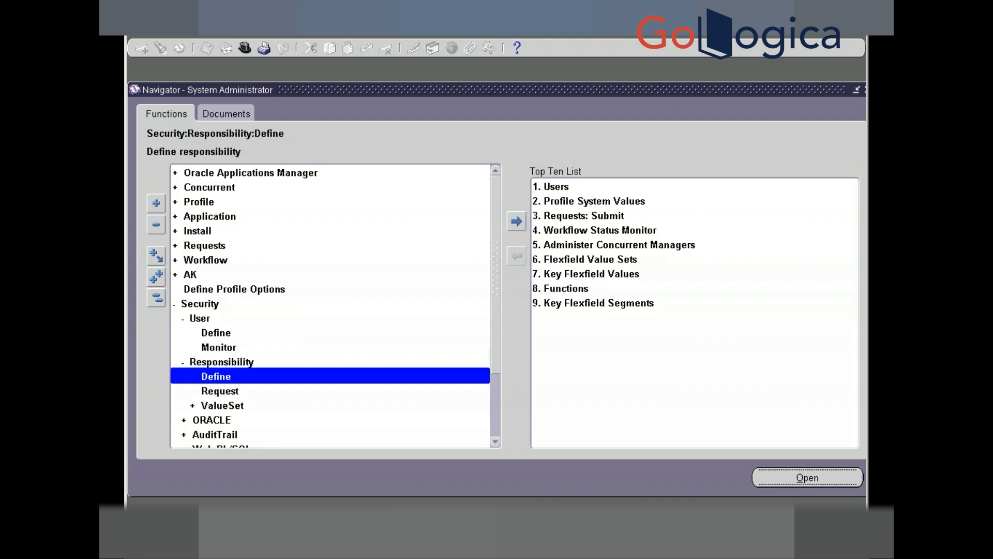
pyautogui.press('F11')
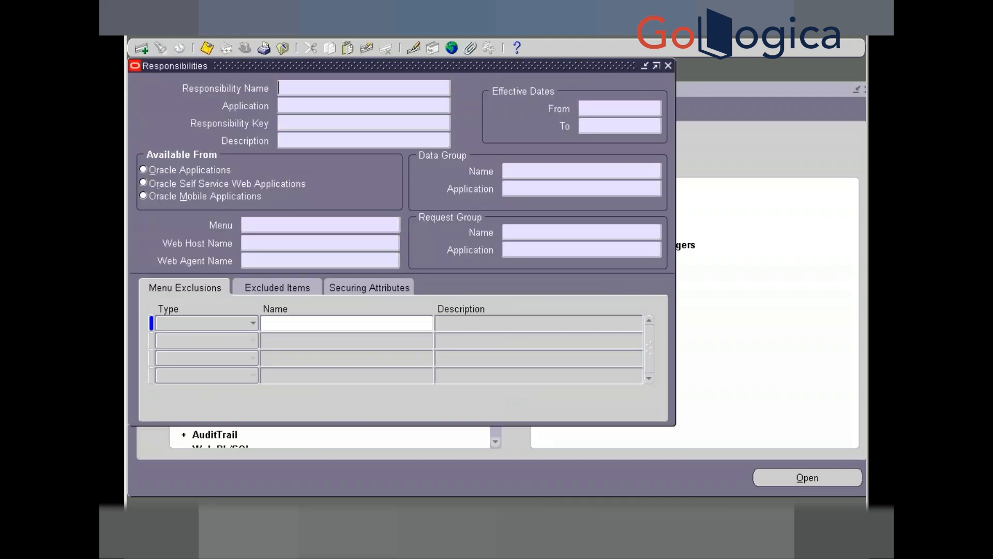
pyautogui.write('Paya%Vis%Oper')
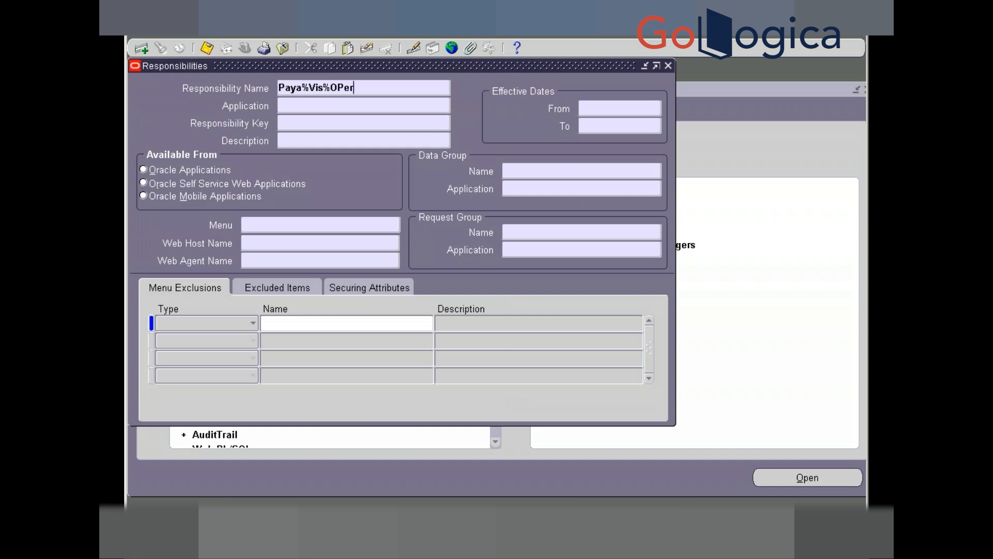
pyautogui.press('BackSpace')
pyautogui.press('BackSpace')
pyautogui.press('BackSpace')
pyautogui.write('pr%')
pyautogui.hotkey('ctrl', 'F11')
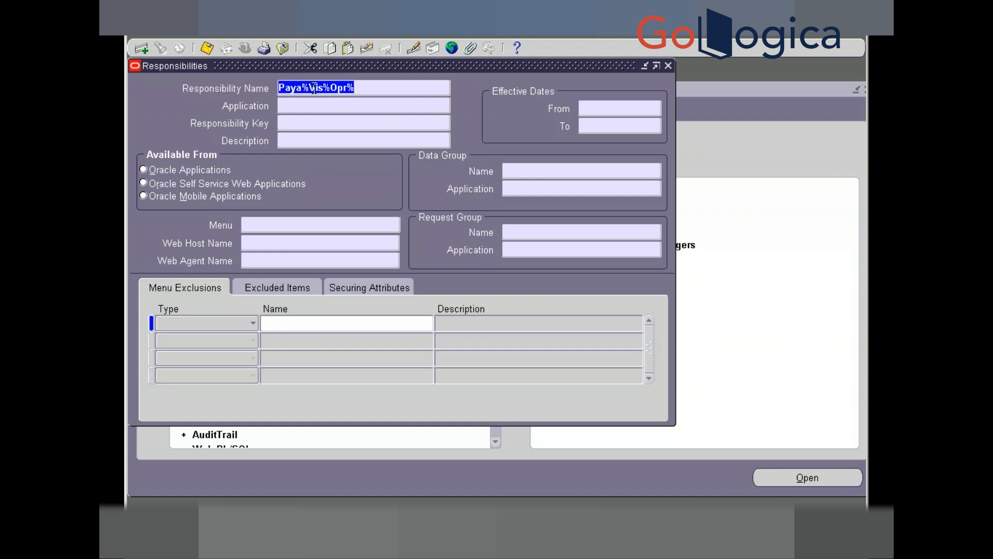
# - Re-run the responsibility query with the pattern Pay%Vis%op%
pyautogui.click(314, 87)
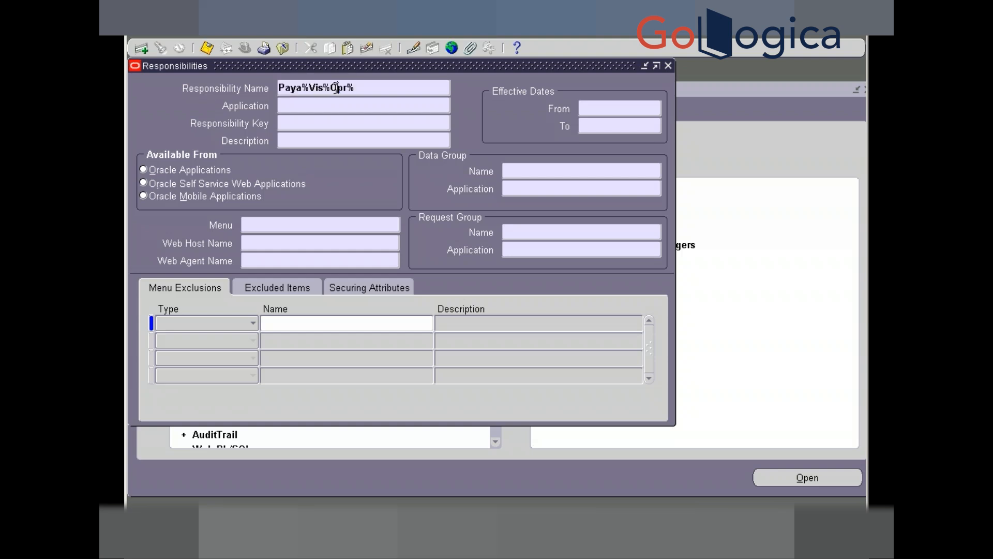
pyautogui.click(337, 88)
pyautogui.press('BackSpace')
pyautogui.write('o')
pyautogui.click(316, 88)
pyautogui.press('BackSpace')
pyautogui.write('v')
pyautogui.hotkey('ctrl', 'F11')
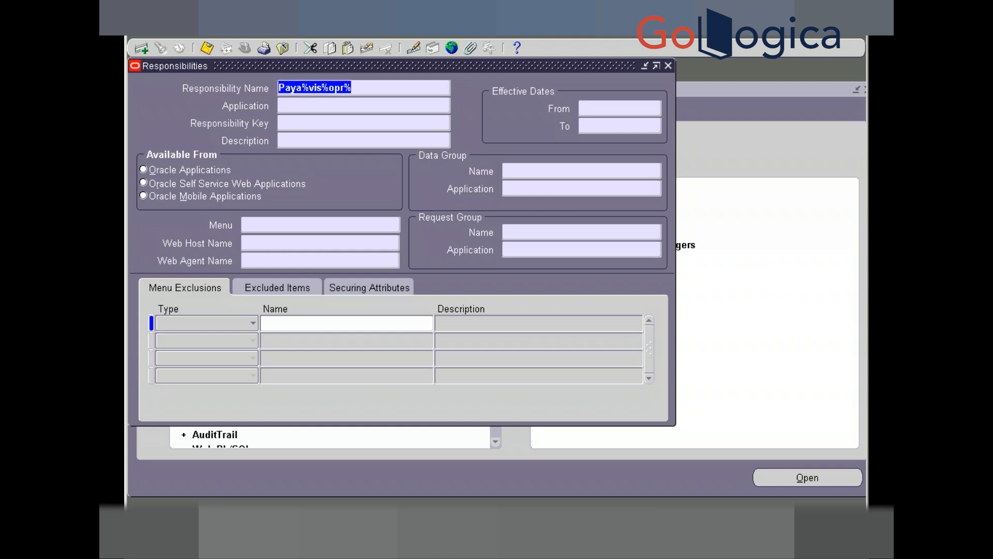
pyautogui.press('Delete')
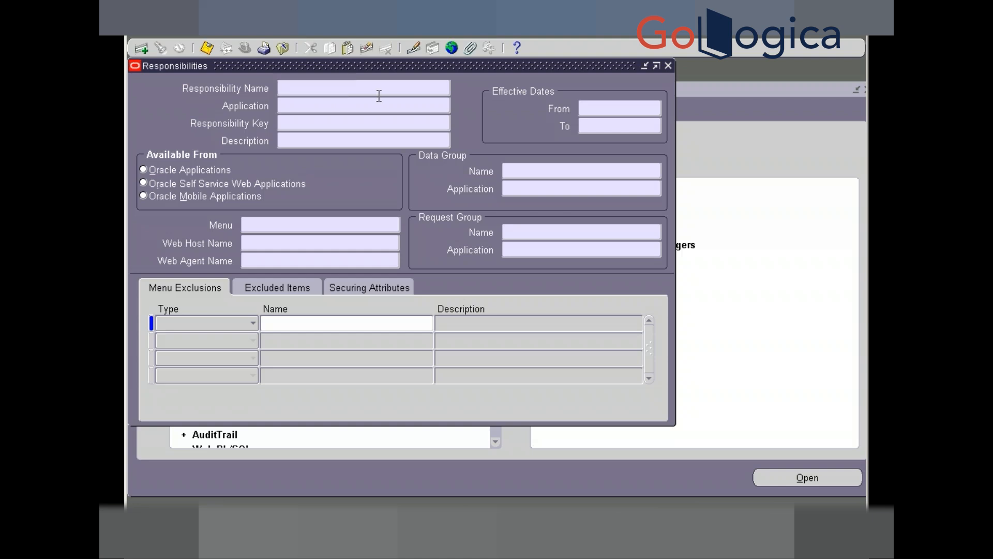
pyautogui.write('Pay')
pyautogui.write('%Vis%op%')
pyautogui.hotkey('ctrl', 'F11')
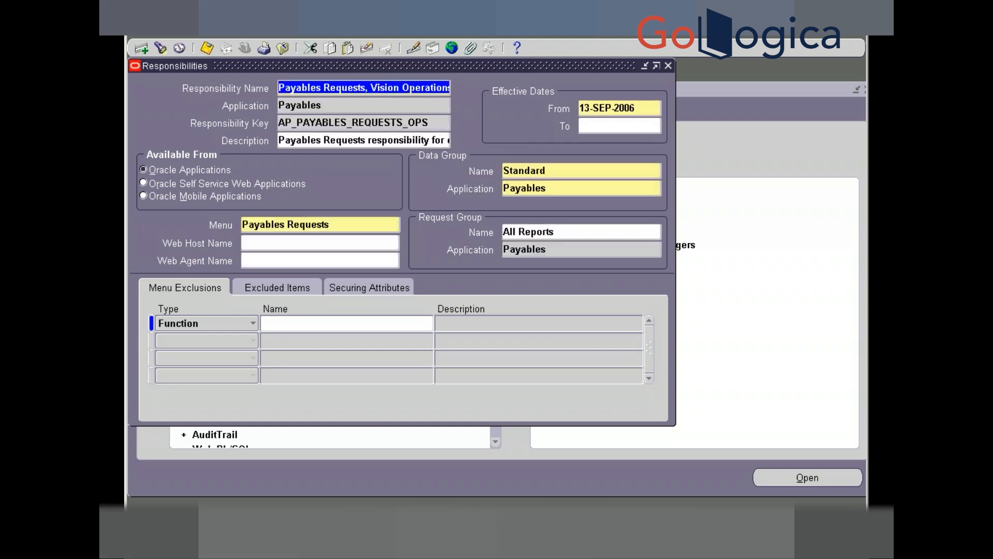
# - Review Payables, Vision Operations (USA): menu AP_NAVIGATE_GUI12 and the All Reports request group
pyautogui.press('Down')
pyautogui.press('Down')
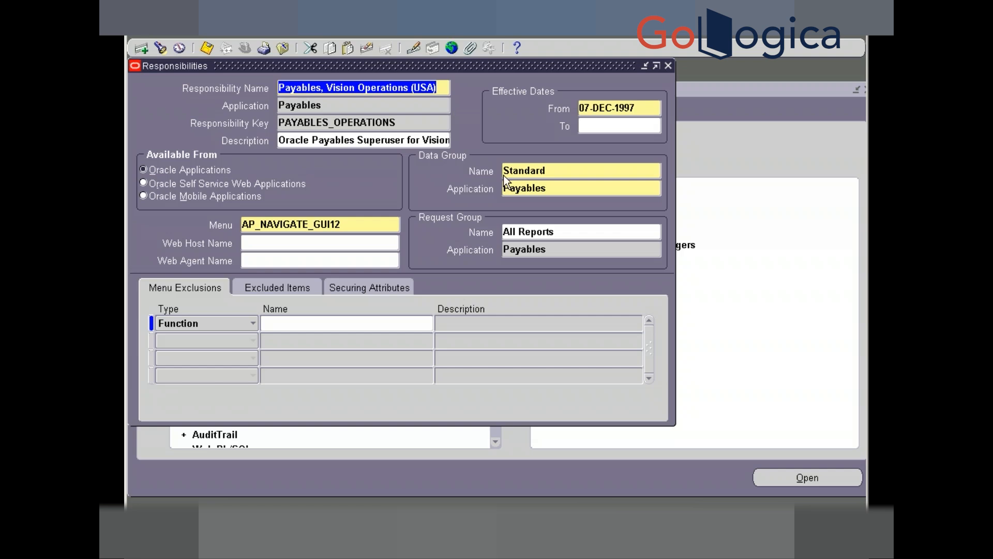
pyautogui.click(565, 233)
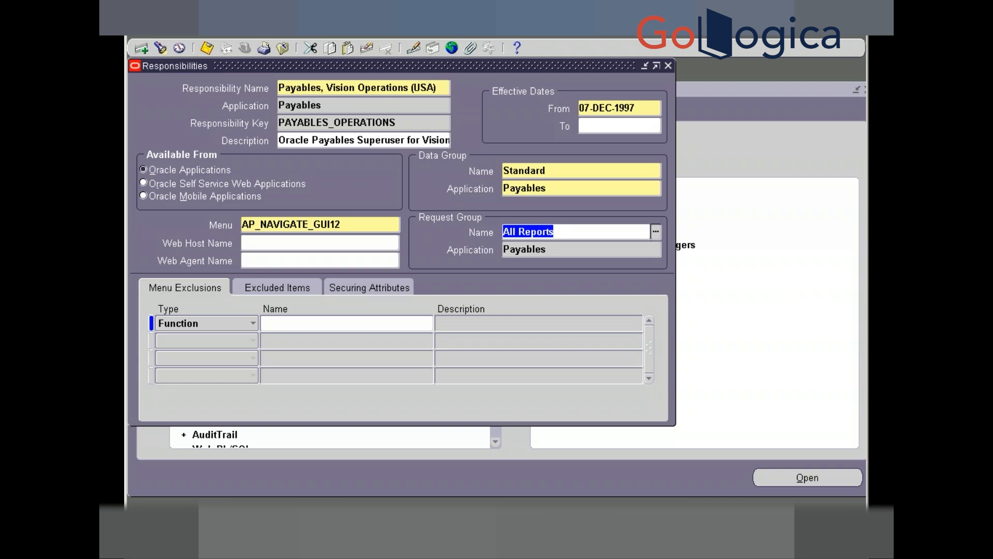
pyautogui.click(371, 228)
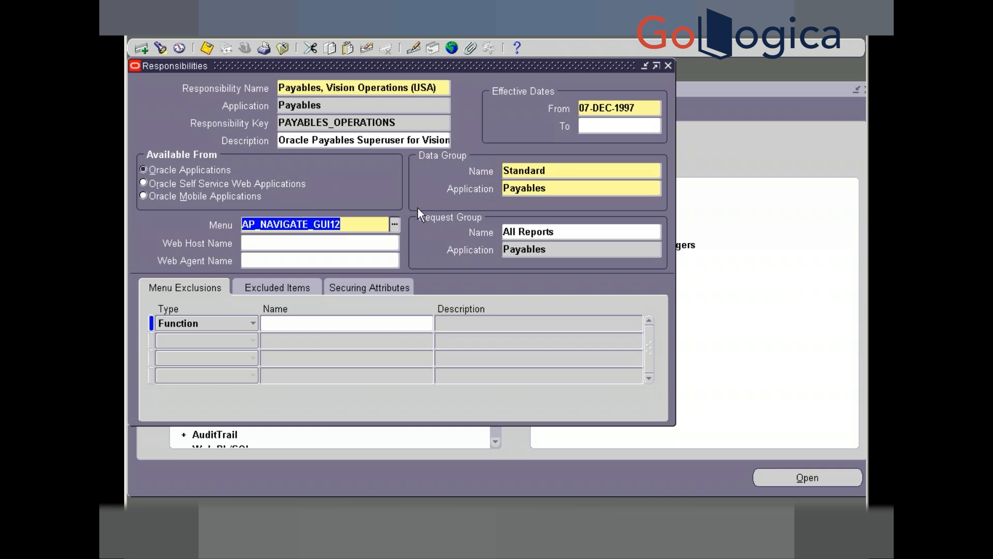
pyautogui.click(564, 230)
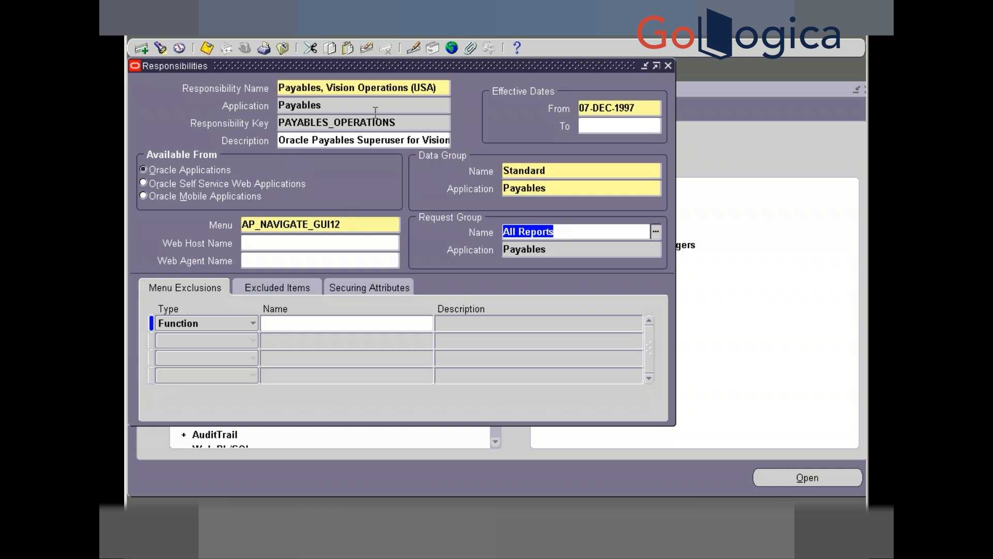
pyautogui.click(388, 90)
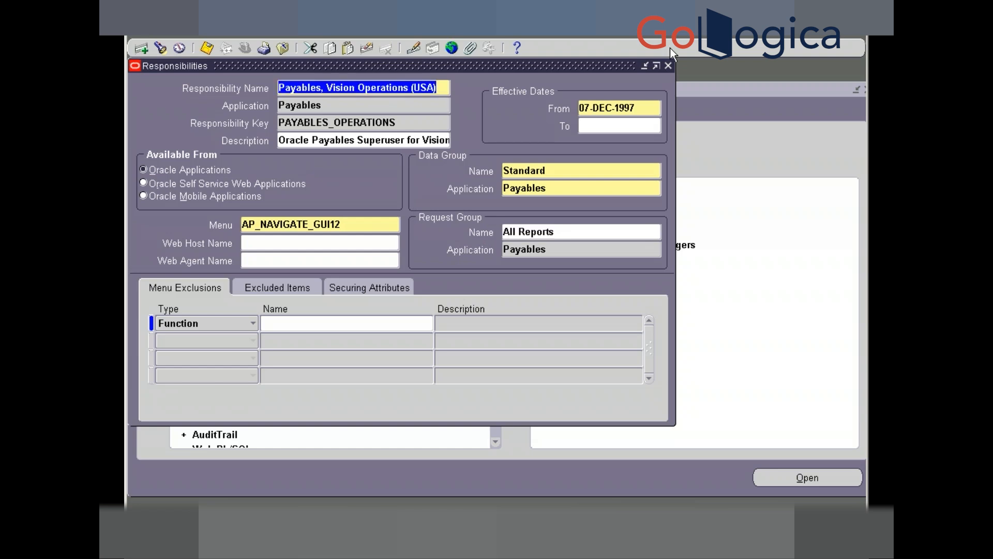
# - Close the Responsibilities form and query user OPERATIONS in the Users form
pyautogui.click(668, 64)
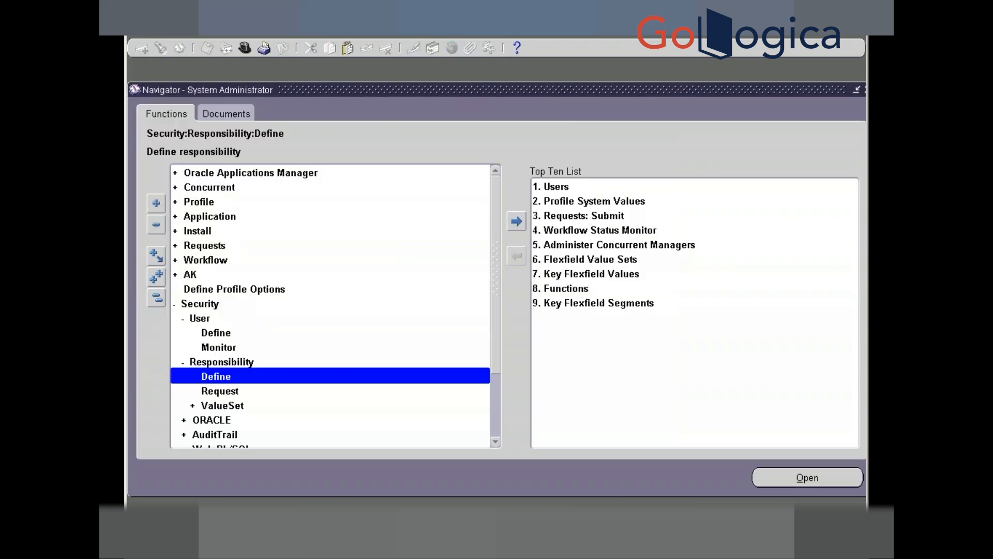
pyautogui.doubleClick(216, 334)
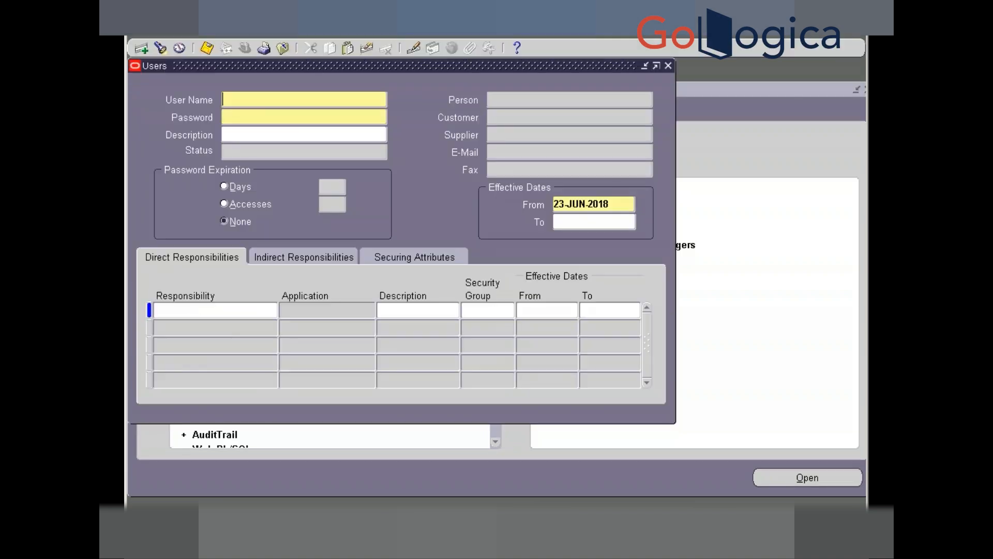
pyautogui.press('F11')
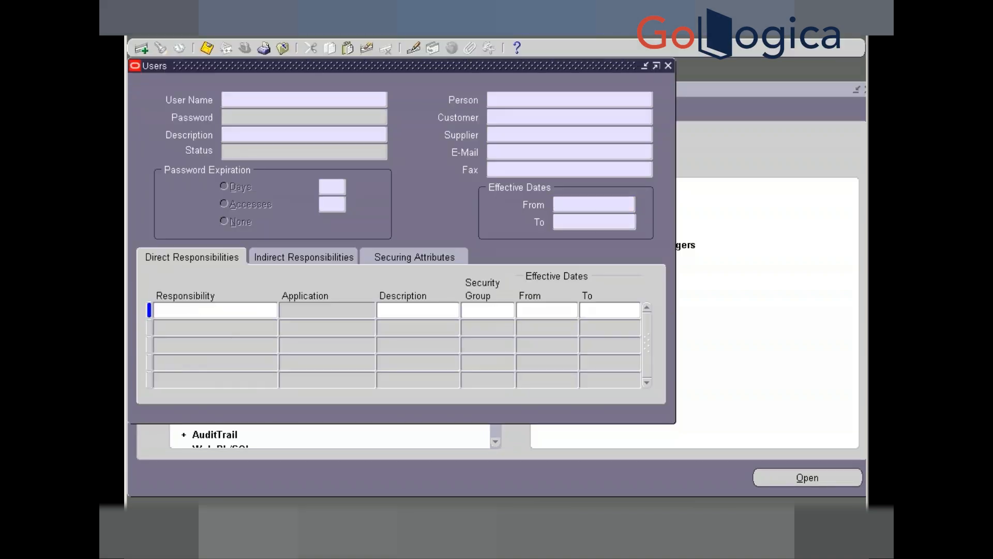
pyautogui.write('OPERATIONS')
pyautogui.hotkey('ctrl', 'F11')
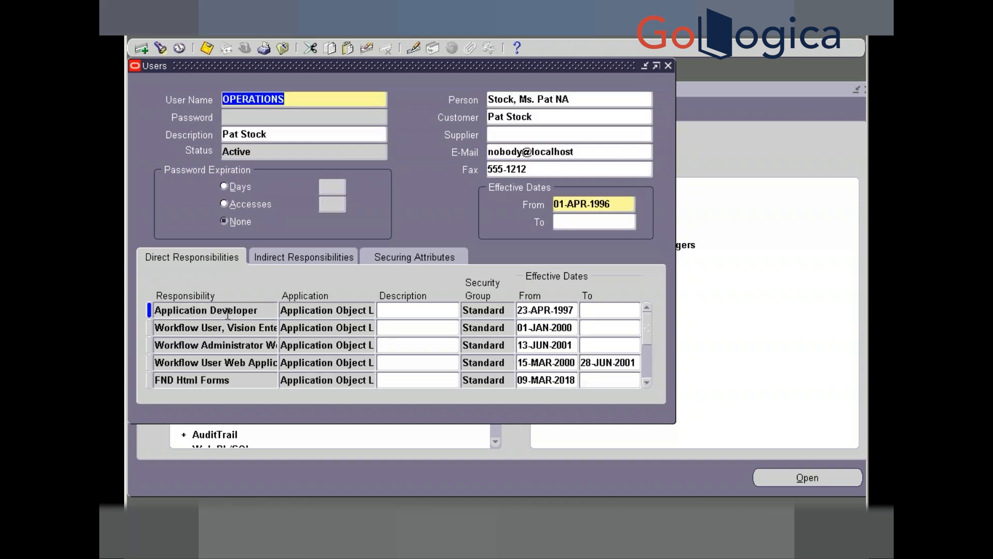
# - Find Payables, Vision Operations (USA) among the OPERATIONS user's assigned responsibilities
pyautogui.click(228, 314)
pyautogui.press('F11')
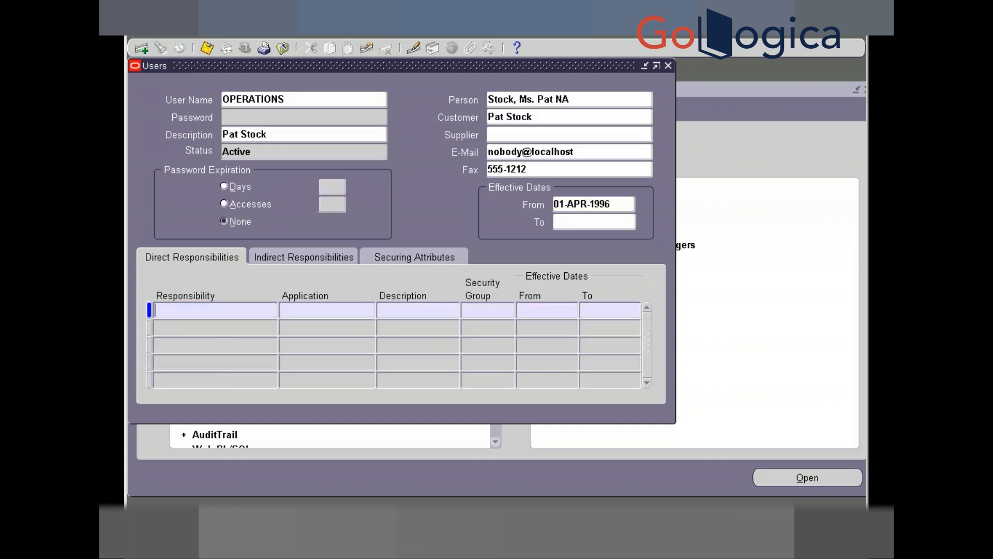
pyautogui.hotkey('ctrl', 'v')
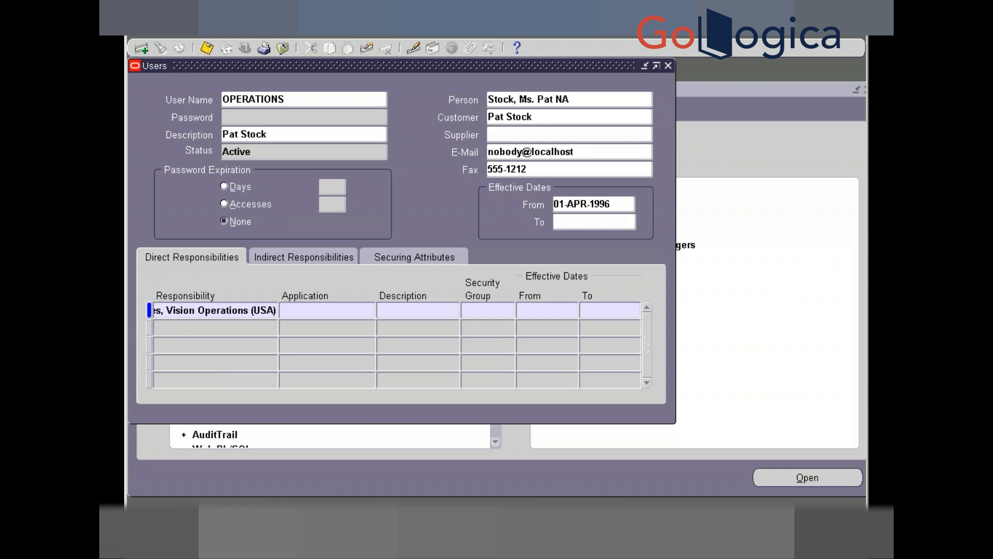
pyautogui.hotkey('ctrl', 'F11')
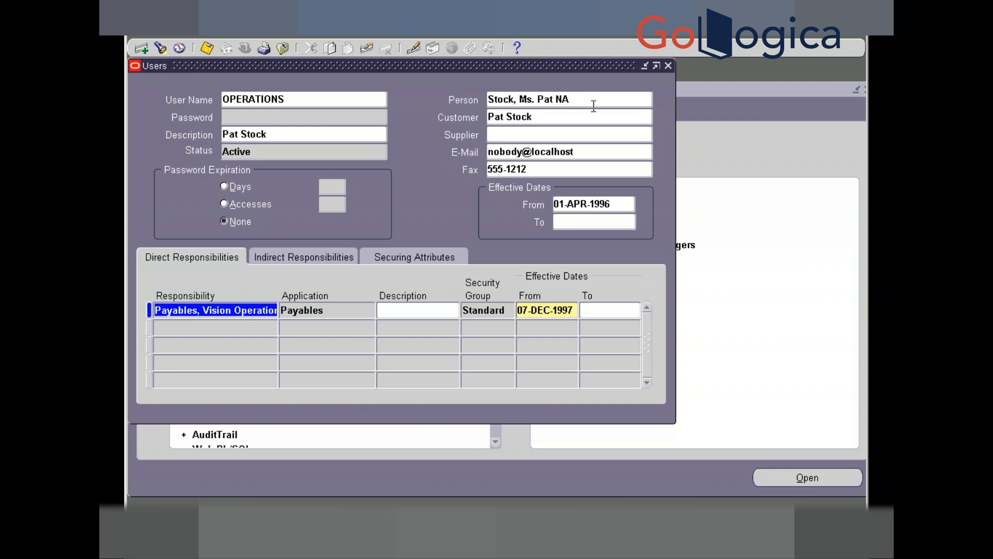
# - Create a new user, entering the user name and the account password twice
pyautogui.click(668, 65)
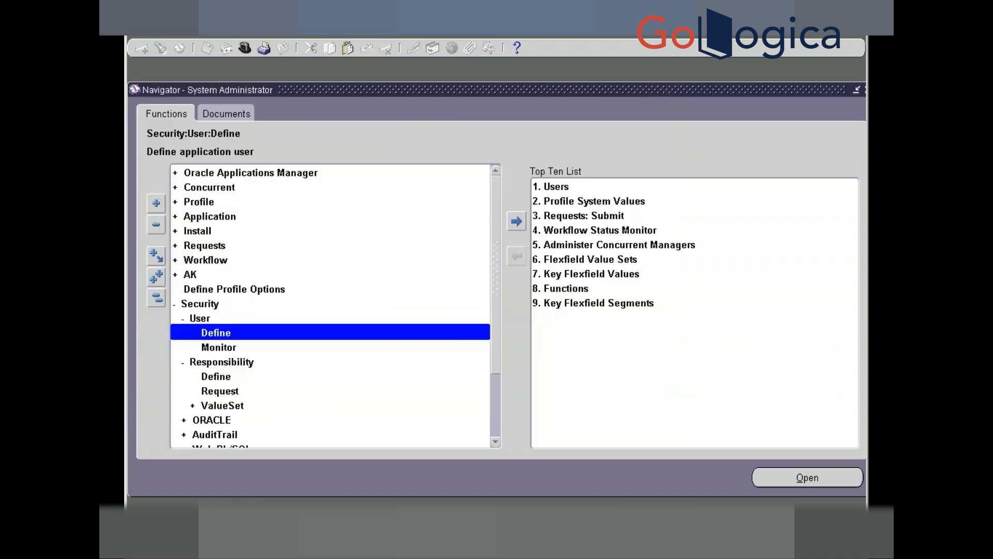
pyautogui.press('Return')
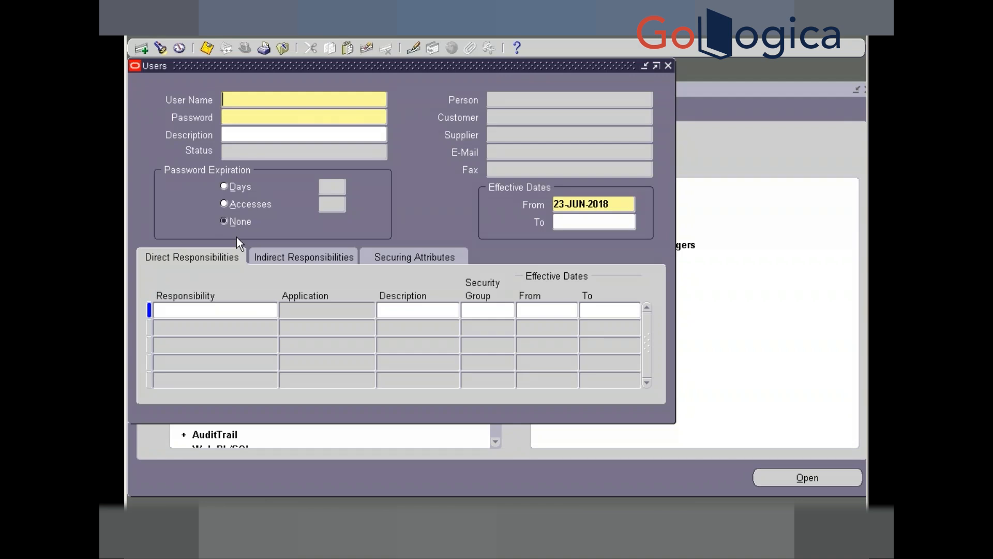
pyautogui.write('SCAHIN_K')
pyautogui.press('BackSpace')
pyautogui.press('BackSpace')
pyautogui.write('K')
pyautogui.press('Tab')
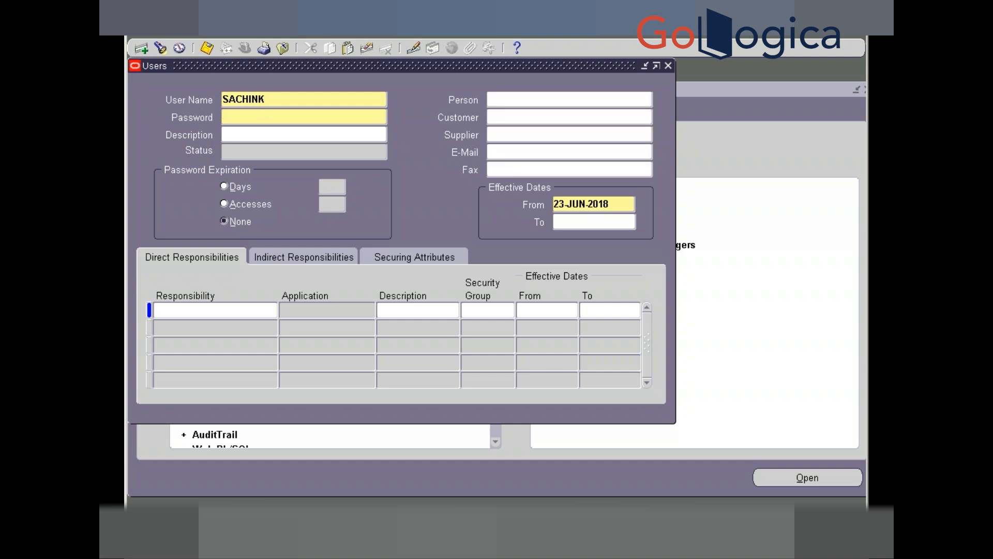
pyautogui.write('**********')
pyautogui.press('Tab')
pyautogui.write('*********')
pyautogui.press('Tab')
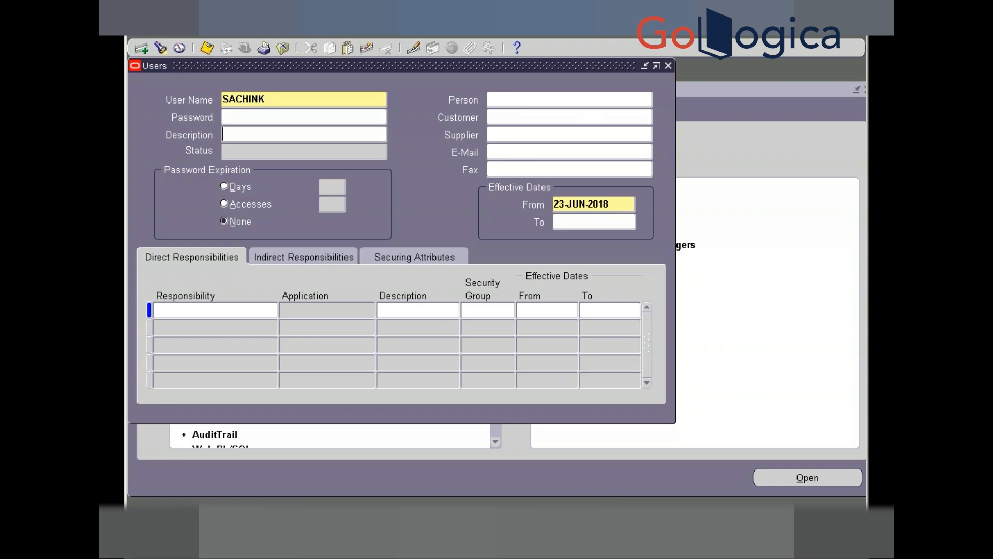
# - Assign Application Developer as the new user's first responsibility
pyautogui.click(187, 308)
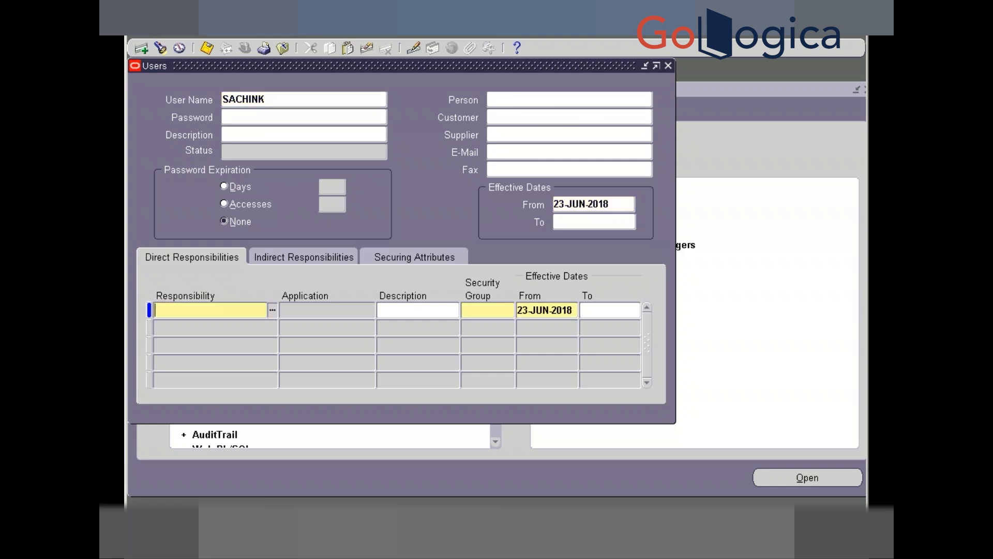
pyautogui.write('application')
pyautogui.press('Tab')
pyautogui.press('Escape')
# - Add Payables, Vision Operations (USA) as the second responsibility, picked from the 'payable' list
pyautogui.click(187, 329)
pyautogui.write('[')
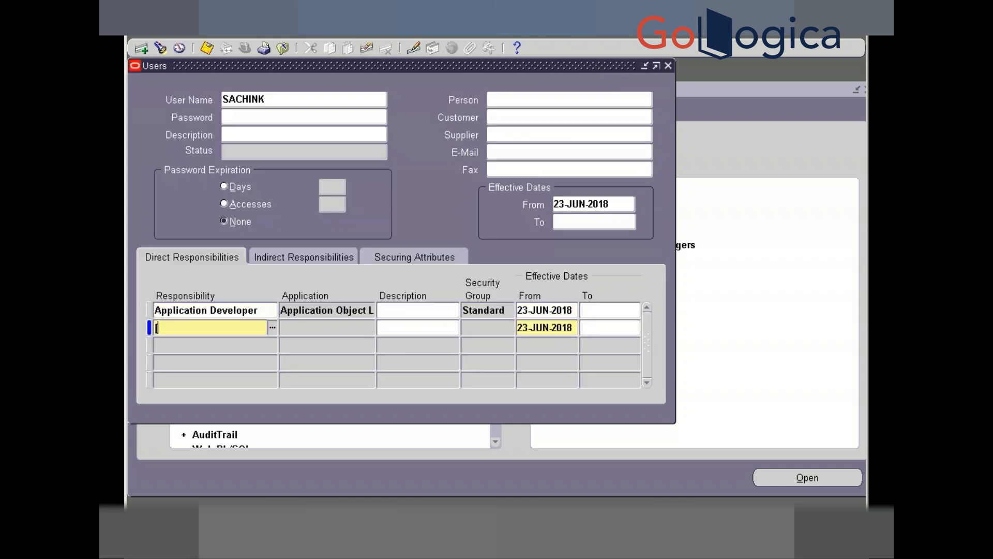
pyautogui.write('payaBLE')
pyautogui.press('Tab')
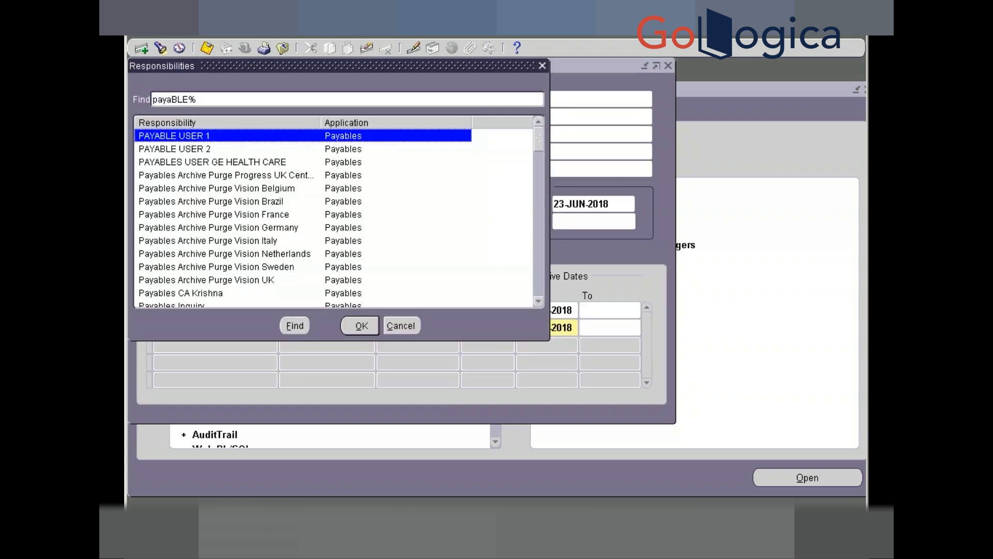
pyautogui.press('Down')
pyautogui.press('Down')
pyautogui.press('Down')
pyautogui.press('Down')
pyautogui.press('Down')
pyautogui.press('Down')
pyautogui.press('Down')
pyautogui.press('Down')
pyautogui.press('Down')
pyautogui.press('Down')
pyautogui.press('Down')
pyautogui.press('Down')
pyautogui.press('Down')
pyautogui.press('Down')
pyautogui.press('Down')
pyautogui.press('Down')
pyautogui.press('Down')
pyautogui.press('Down')
pyautogui.press('Down')
pyautogui.press('Down')
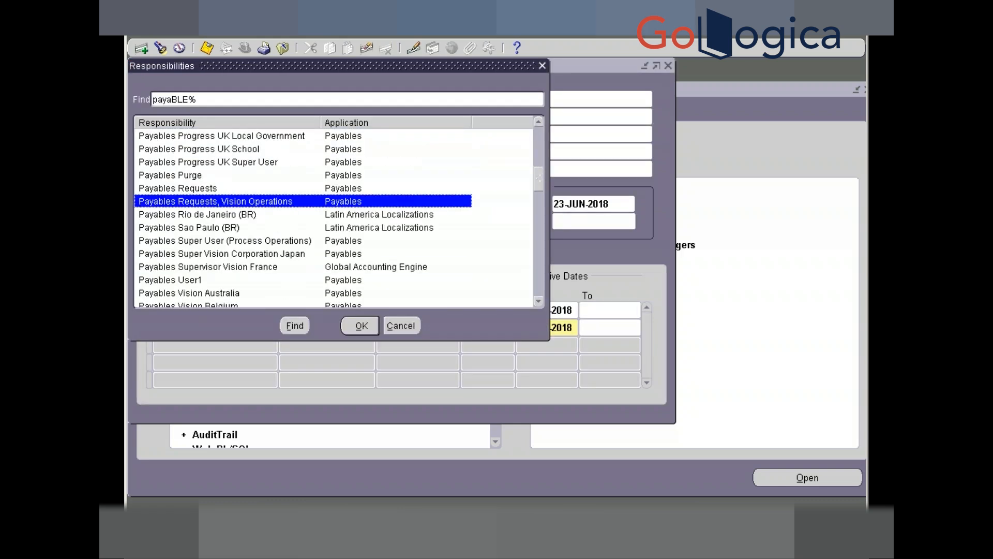
pyautogui.press('Down')
pyautogui.press('Down')
pyautogui.press('Down')
pyautogui.press('Down')
pyautogui.press('Down')
pyautogui.press('Down')
pyautogui.press('Down')
pyautogui.press('Down')
pyautogui.press('Down')
pyautogui.press('Down')
pyautogui.press('Down')
pyautogui.press('Down')
pyautogui.press('Down')
pyautogui.press('Down')
pyautogui.press('Down')
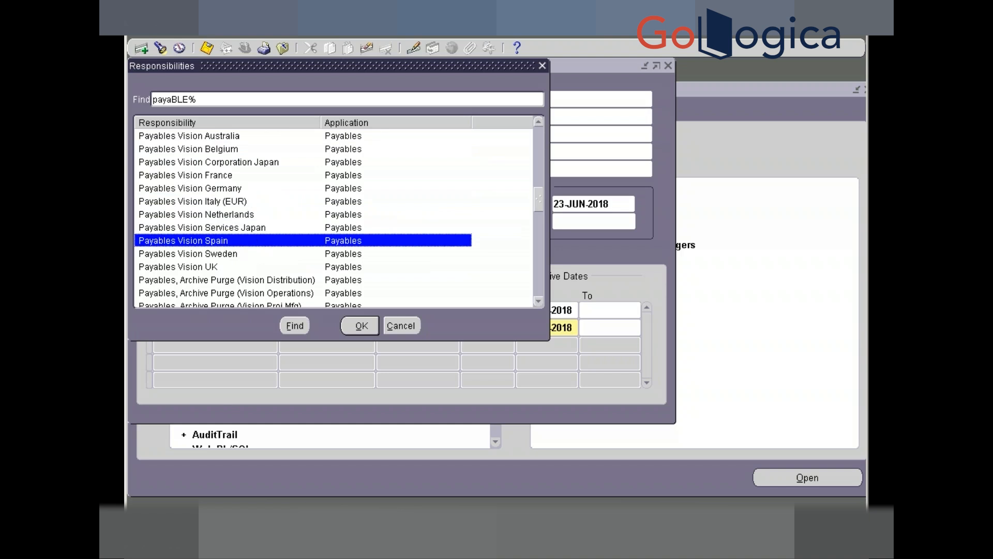
pyautogui.press('Down')
pyautogui.press('Down')
pyautogui.press('Down')
pyautogui.press('Down')
pyautogui.press('Down')
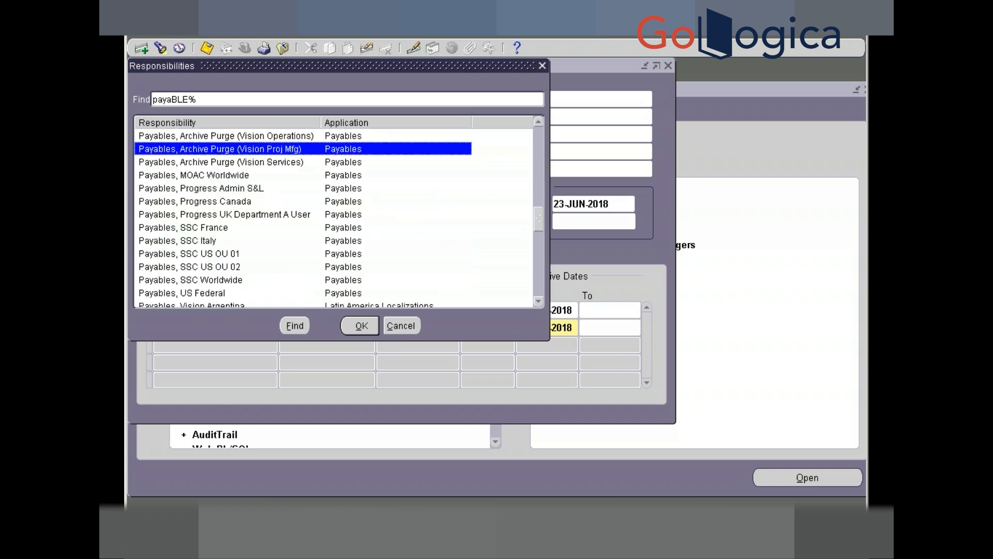
pyautogui.press('Down')
pyautogui.press('Down')
pyautogui.press('Down')
pyautogui.press('Down')
pyautogui.press('Down')
pyautogui.press('Down')
pyautogui.press('Down')
pyautogui.press('Down')
pyautogui.press('Down')
pyautogui.press('Down')
pyautogui.press('Down')
pyautogui.press('Down')
pyautogui.press('Down')
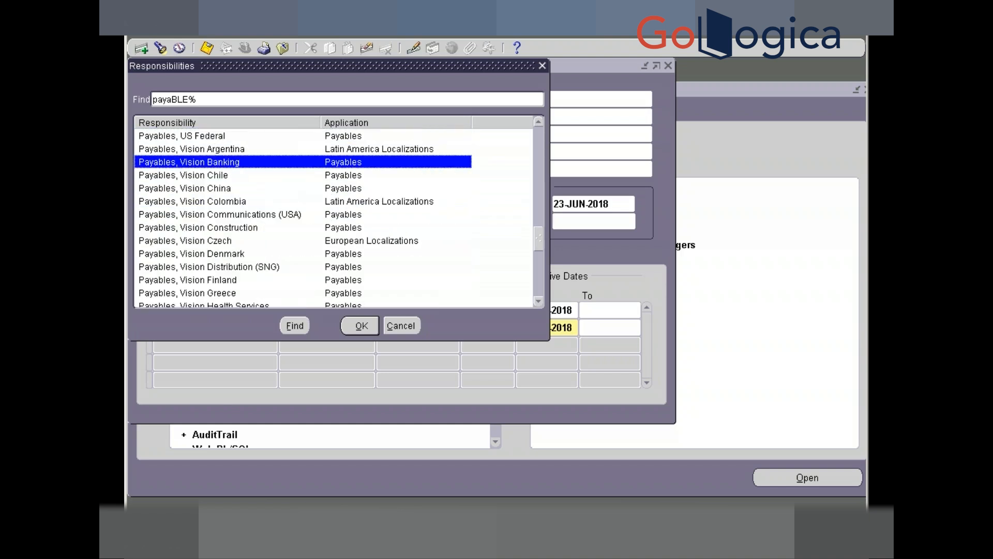
pyautogui.press('Down')
pyautogui.press('Down')
pyautogui.press('Down')
pyautogui.press('Down')
pyautogui.press('Down')
pyautogui.press('Down')
pyautogui.press('Down')
pyautogui.press('Down')
pyautogui.press('Down')
pyautogui.press('Down')
pyautogui.press('Down')
pyautogui.press('Down')
pyautogui.press('Down')
pyautogui.press('Down')
pyautogui.press('Down')
pyautogui.press('Down')
pyautogui.press('Down')
pyautogui.press('Down')
pyautogui.press('Down')
pyautogui.press('Down')
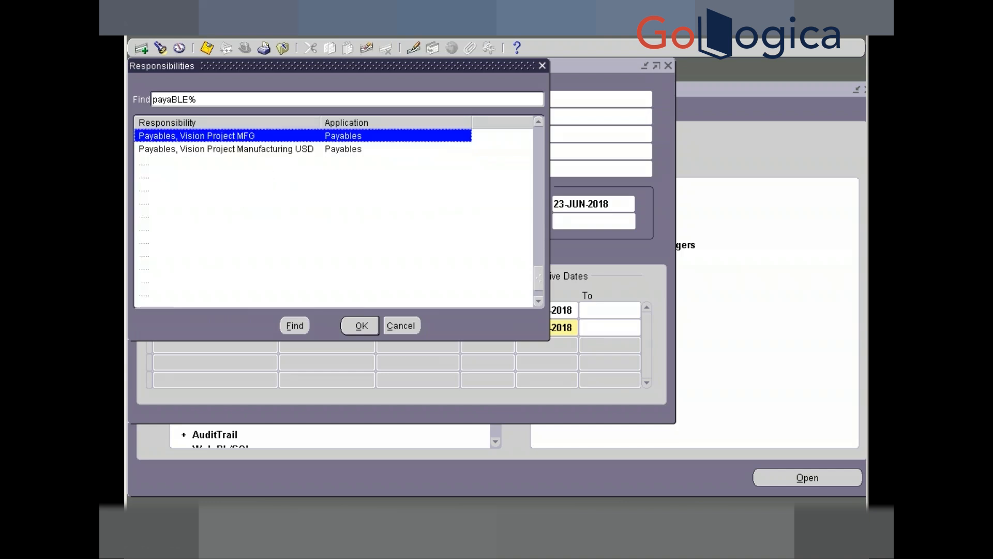
pyautogui.press('Down')
pyautogui.press('Down')
pyautogui.press('Down')
pyautogui.press('Down')
pyautogui.press('Down')
pyautogui.press('Down')
pyautogui.press('Down')
pyautogui.press('Down')
pyautogui.press('Down')
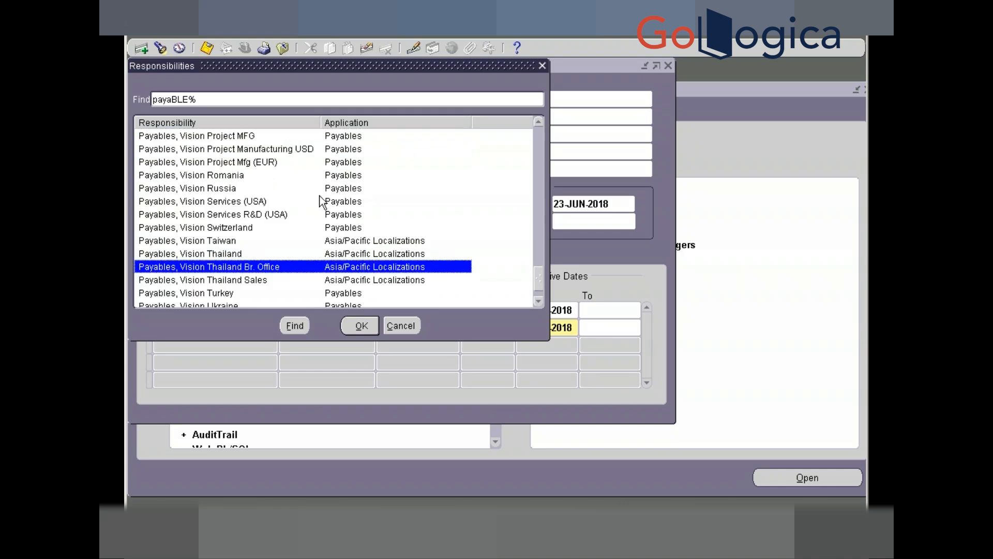
pyautogui.click(539, 123)
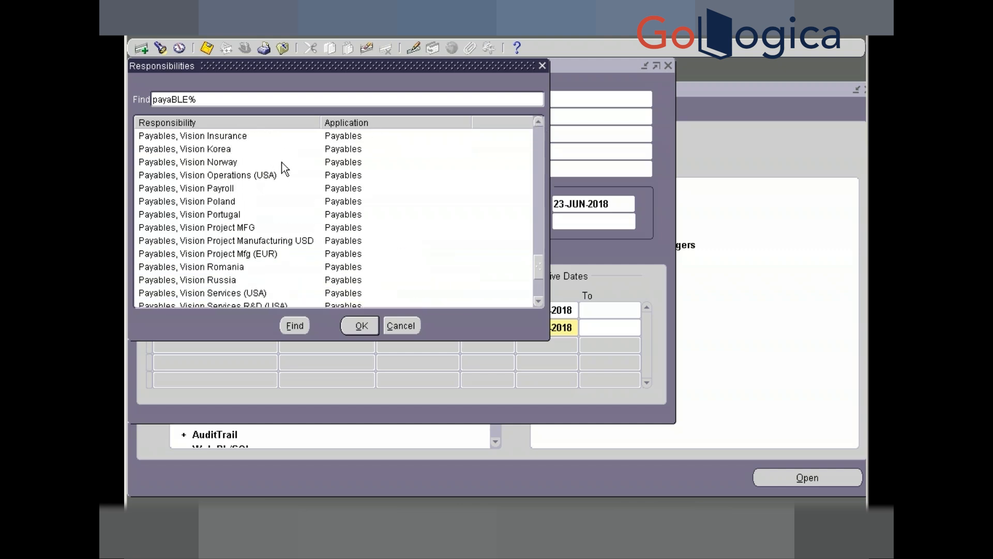
pyautogui.click(282, 176)
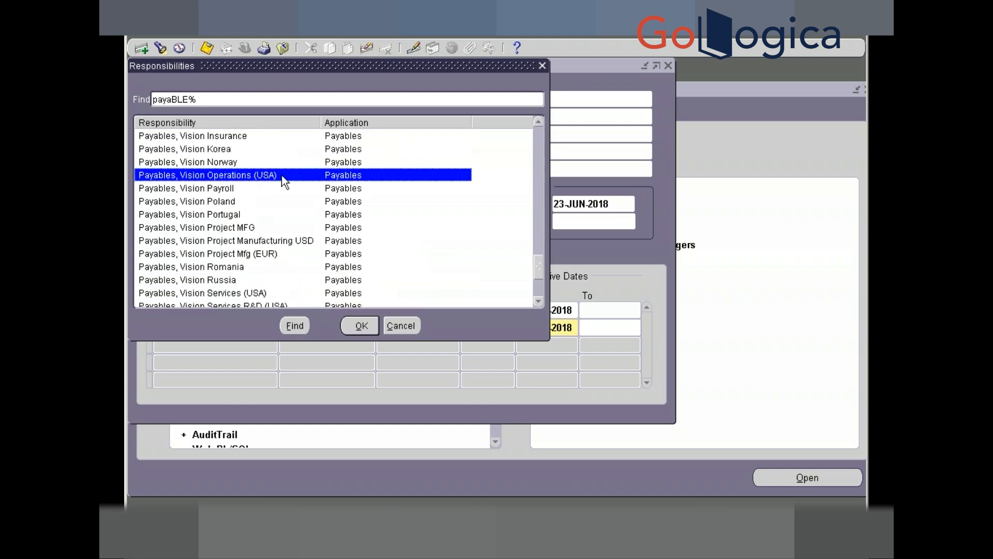
pyautogui.click(359, 326)
# - Add Purchasing, Vision Operations (USA) as the third responsibility, picked from the 'pur' list
pyautogui.click(236, 343)
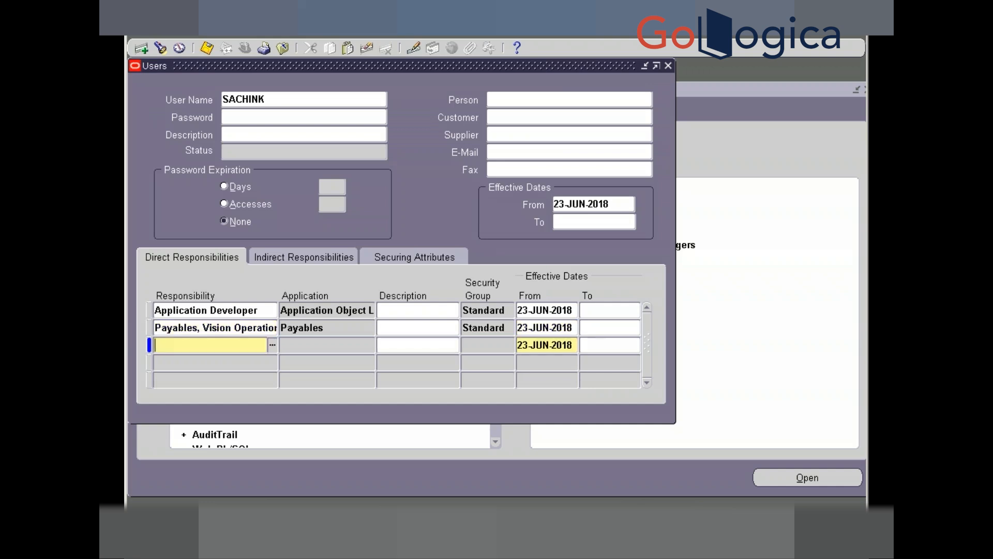
pyautogui.write('pur')
pyautogui.press('Tab')
pyautogui.press('Down')
pyautogui.press('Down')
pyautogui.press('Down')
pyautogui.press('Down')
pyautogui.press('Down')
pyautogui.press('Down')
pyautogui.press('Down')
pyautogui.press('Down')
pyautogui.press('Down')
pyautogui.press('Down')
pyautogui.press('Down')
pyautogui.press('Down')
pyautogui.press('Down')
pyautogui.press('Down')
pyautogui.press('Down')
pyautogui.press('Down')
pyautogui.press('Down')
pyautogui.press('Down')
pyautogui.press('Down')
pyautogui.press('Down')
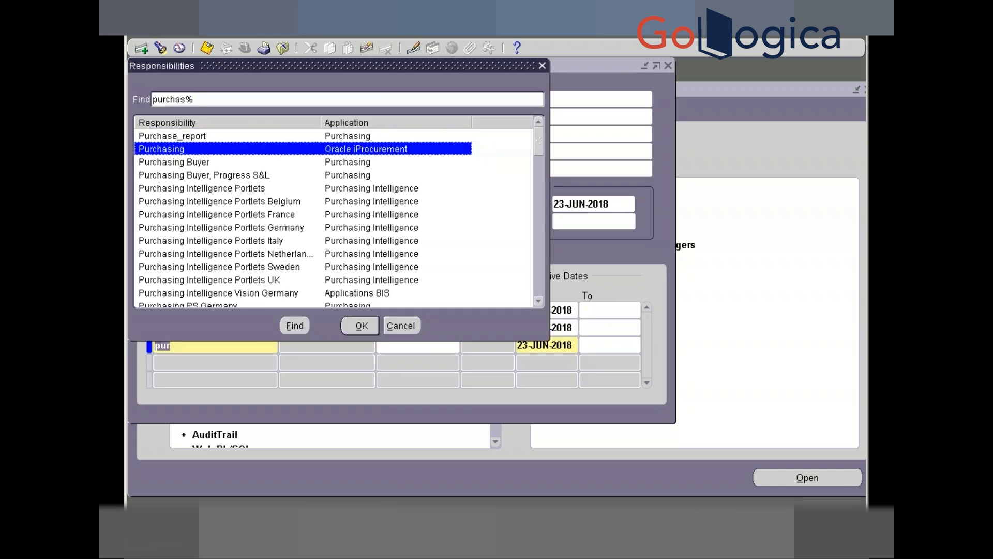
pyautogui.press('Down')
pyautogui.press('Down')
pyautogui.press('Down')
pyautogui.press('Down')
pyautogui.press('Down')
pyautogui.press('Down')
pyautogui.press('Down')
pyautogui.press('Down')
pyautogui.press('Down')
pyautogui.press('Down')
pyautogui.press('Down')
pyautogui.press('Down')
pyautogui.press('Down')
pyautogui.press('Down')
pyautogui.press('Down')
pyautogui.press('Down')
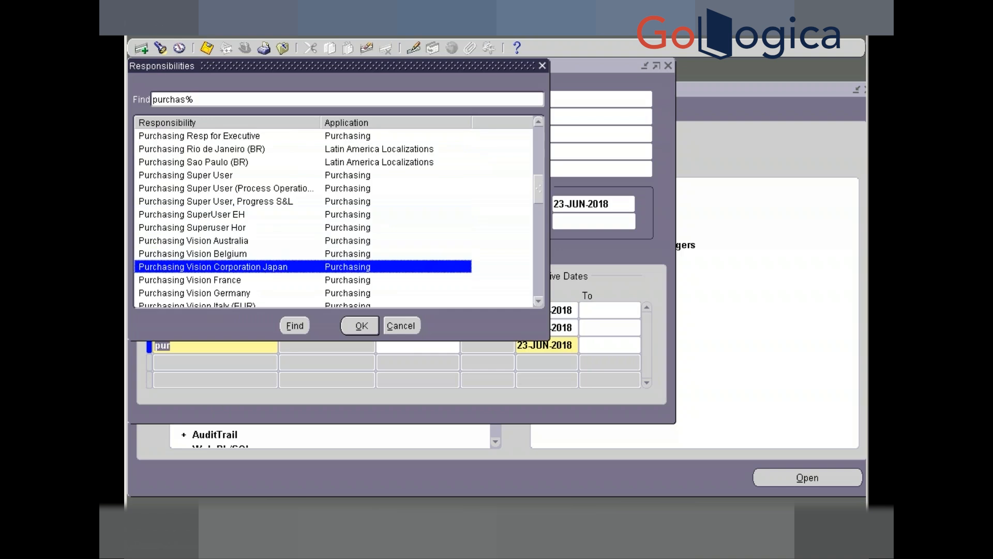
pyautogui.press('Down')
pyautogui.press('Down')
pyautogui.press('Down')
pyautogui.press('Down')
pyautogui.press('Down')
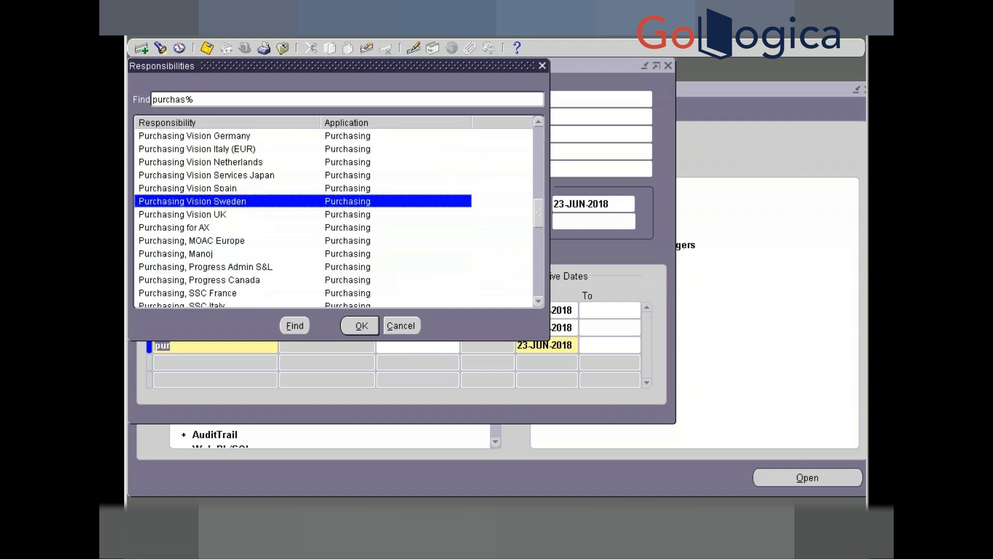
pyautogui.press('Down')
pyautogui.press('Down')
pyautogui.press('Down')
pyautogui.press('Down')
pyautogui.press('Down')
pyautogui.press('Down')
pyautogui.press('Down')
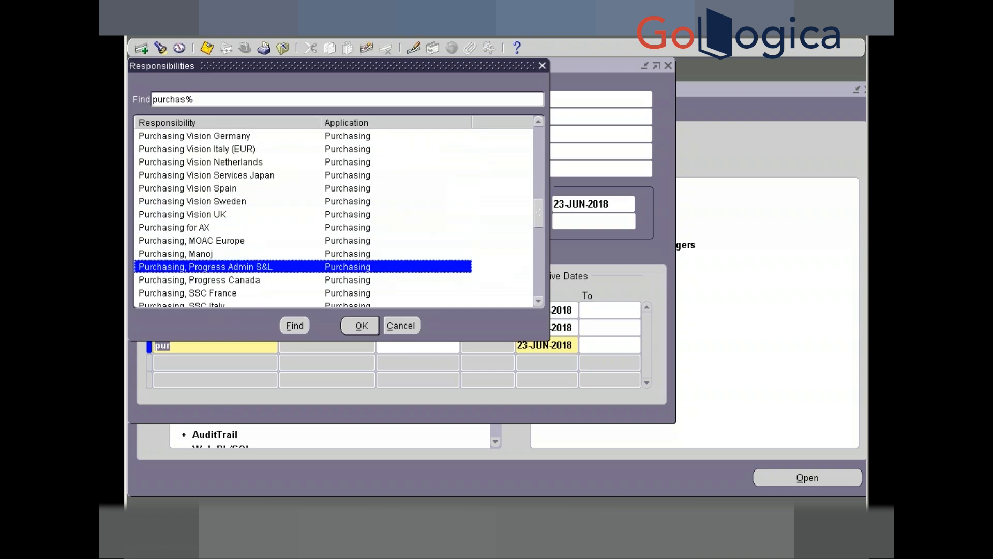
pyautogui.press('Down')
pyautogui.press('Down')
pyautogui.press('Down')
pyautogui.press('Down')
pyautogui.press('Down')
pyautogui.press('Down')
pyautogui.press('Down')
pyautogui.press('Down')
pyautogui.press('Down')
pyautogui.press('Down')
pyautogui.press('Down')
pyautogui.press('Down')
pyautogui.press('Down')
pyautogui.press('Down')
pyautogui.press('Down')
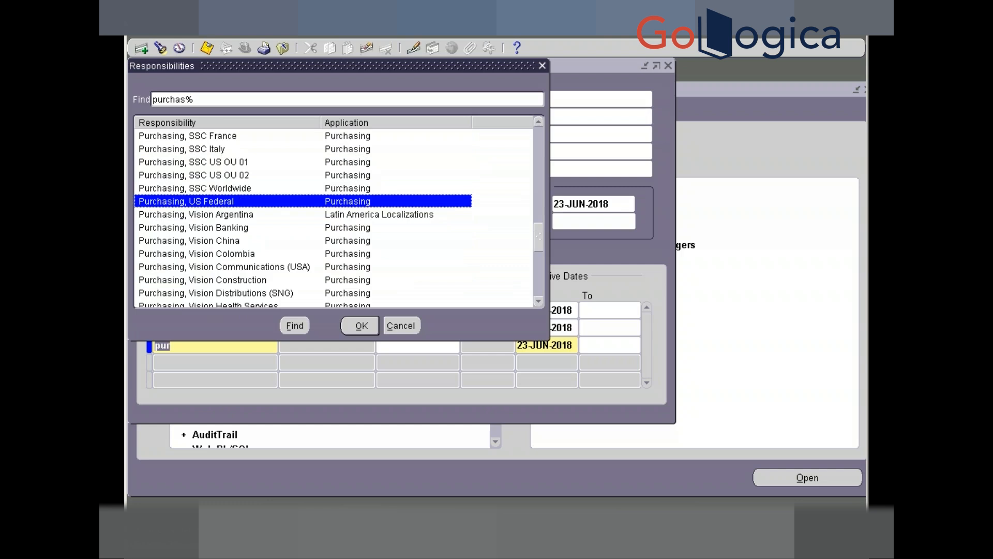
pyautogui.press('Down')
pyautogui.press('Down')
pyautogui.press('Down')
pyautogui.press('Down')
pyautogui.press('Down')
pyautogui.press('Down')
pyautogui.press('Down')
pyautogui.press('Down')
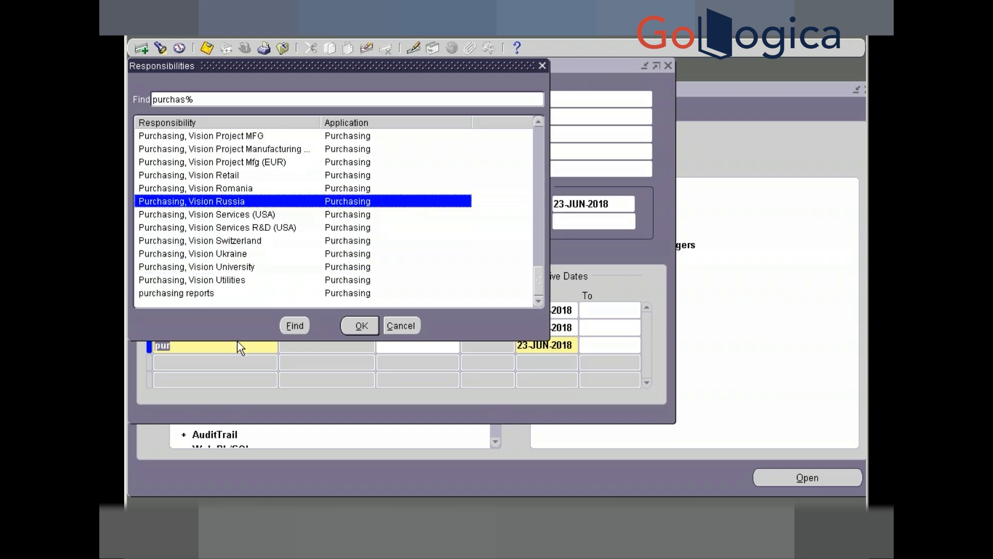
pyautogui.click(538, 122)
pyautogui.click(538, 123)
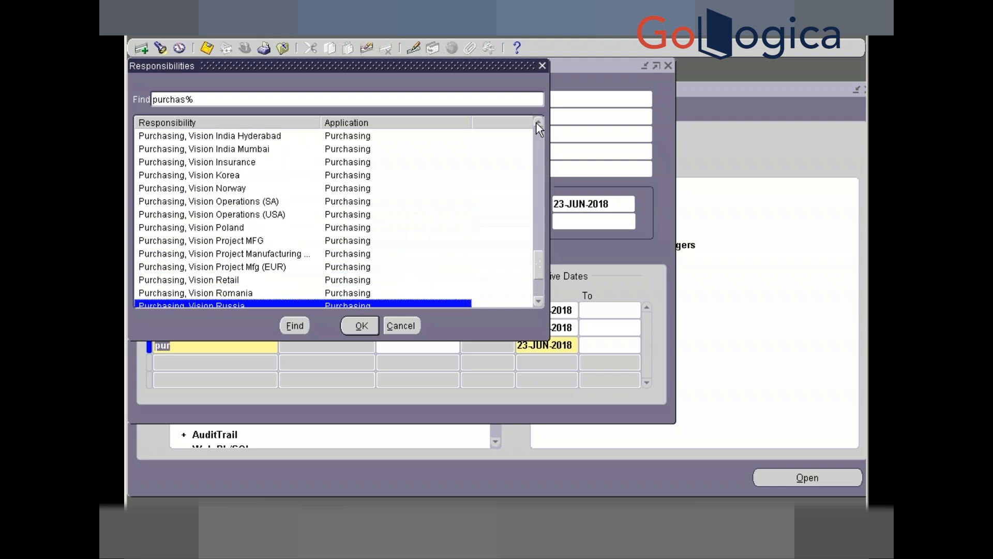
pyautogui.click(261, 218)
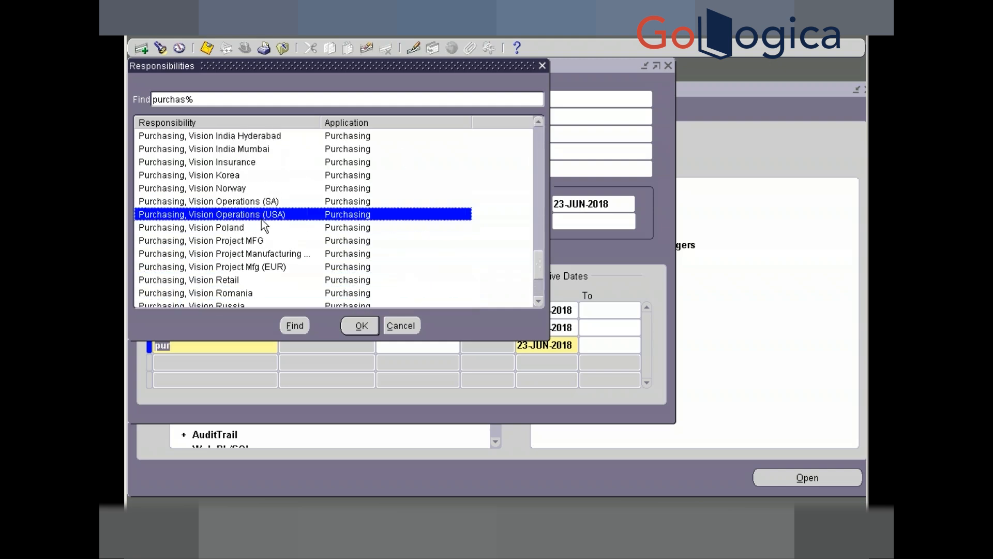
pyautogui.click(358, 325)
pyautogui.press('Down')
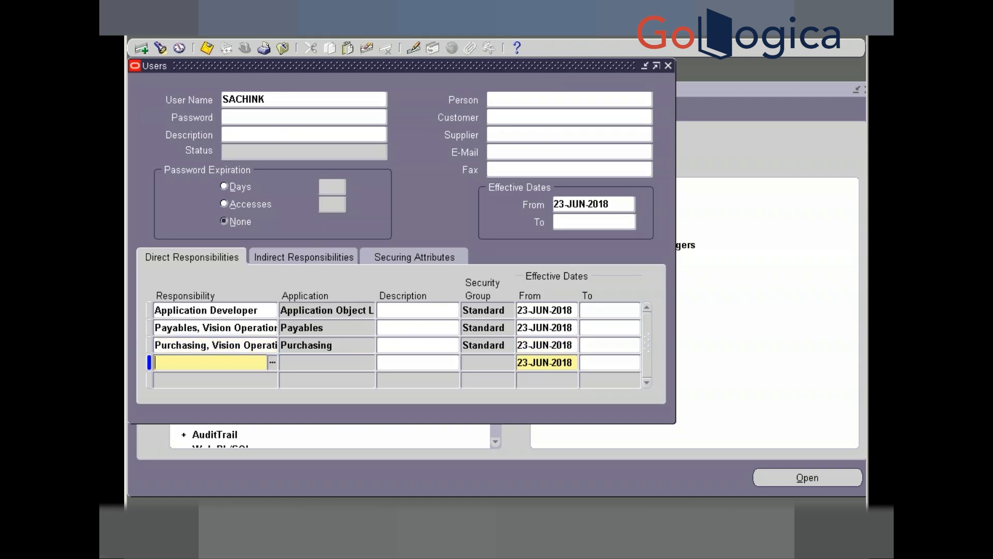
# - Add System Administrator as the fourth responsibility, picked from the 'sys' list
pyautogui.write('sys')
pyautogui.press('Tab')
pyautogui.press('Down')
pyautogui.press('Down')
pyautogui.press('Down')
pyautogui.press('Down')
pyautogui.press('Down')
pyautogui.press('Down')
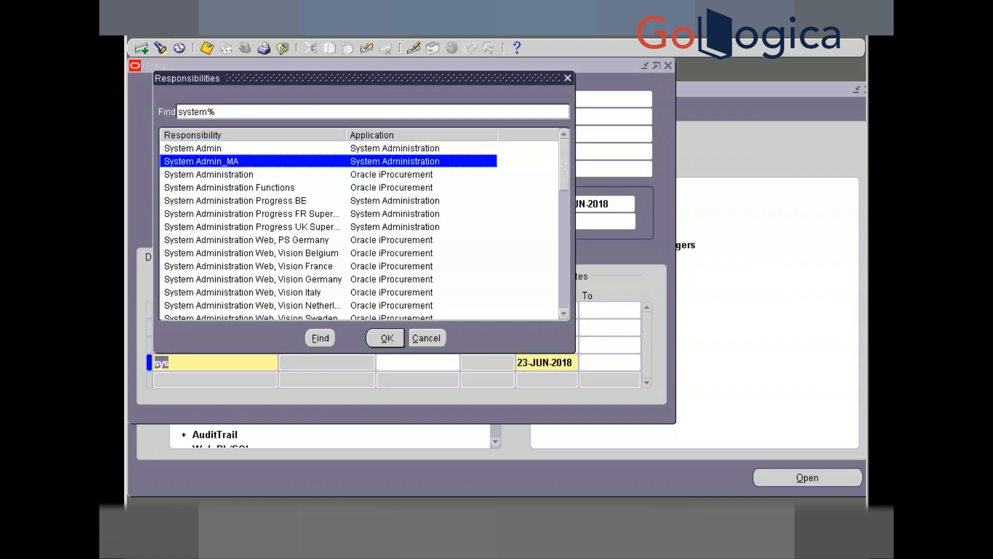
pyautogui.press('Down')
pyautogui.press('Down')
pyautogui.press('Down')
pyautogui.press('Down')
pyautogui.press('Down')
pyautogui.press('Down')
pyautogui.press('Down')
pyautogui.press('Down')
pyautogui.press('Down')
pyautogui.press('Down')
pyautogui.press('Down')
pyautogui.press('Down')
pyautogui.press('Down')
pyautogui.press('Down')
pyautogui.press('Down')
pyautogui.press('Down')
pyautogui.press('Down')
pyautogui.press('Down')
pyautogui.press('Down')
pyautogui.press('Down')
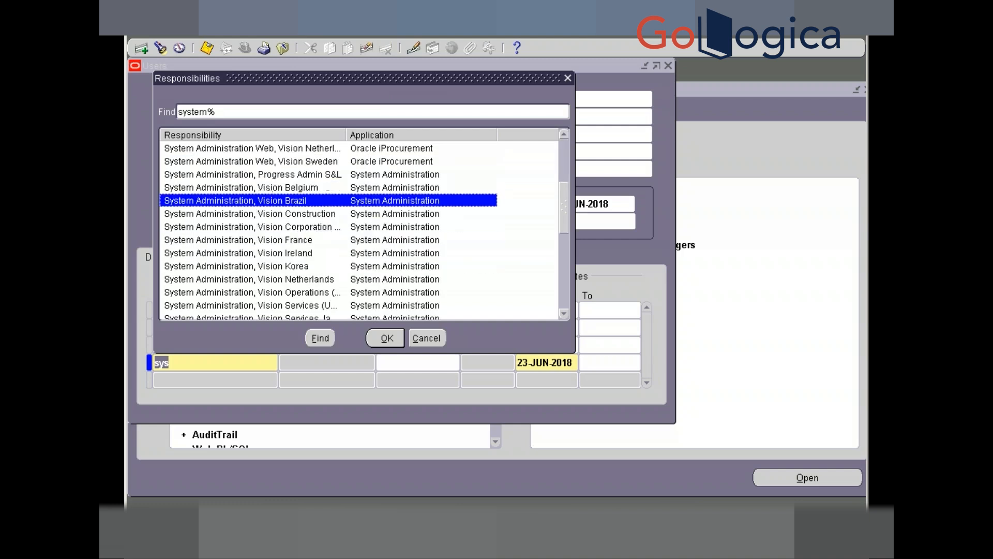
pyautogui.press('Down')
pyautogui.press('Down')
pyautogui.press('Down')
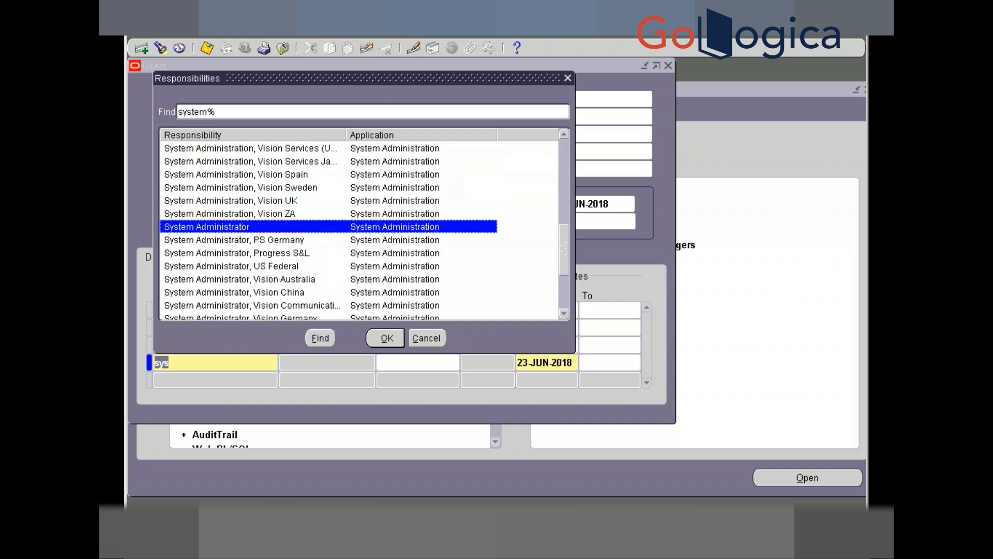
pyautogui.press('Return')
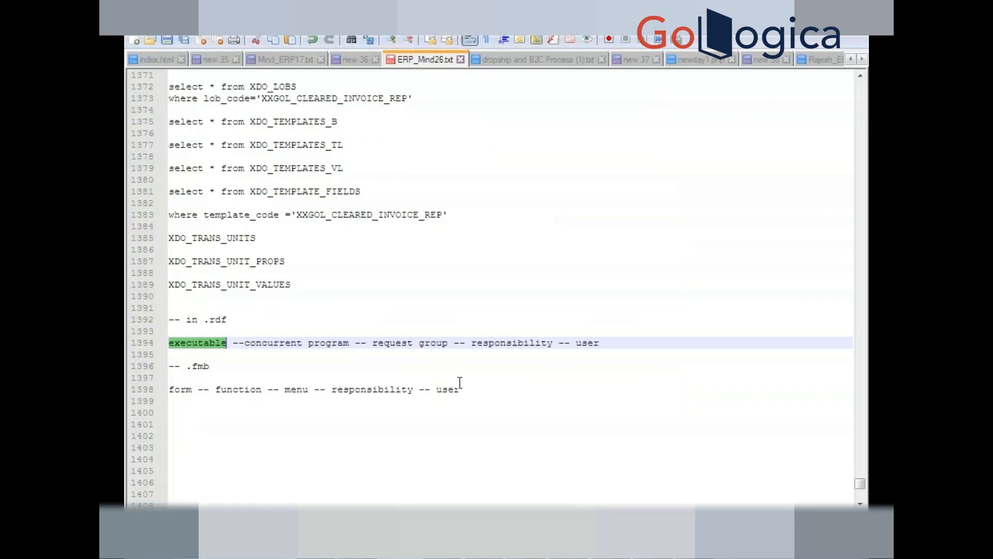
# - Add a '-- how to create user' note with the path 'system administrator -- securiy -- user -- define'
pyautogui.click(460, 380)
pyautogui.click(464, 389)
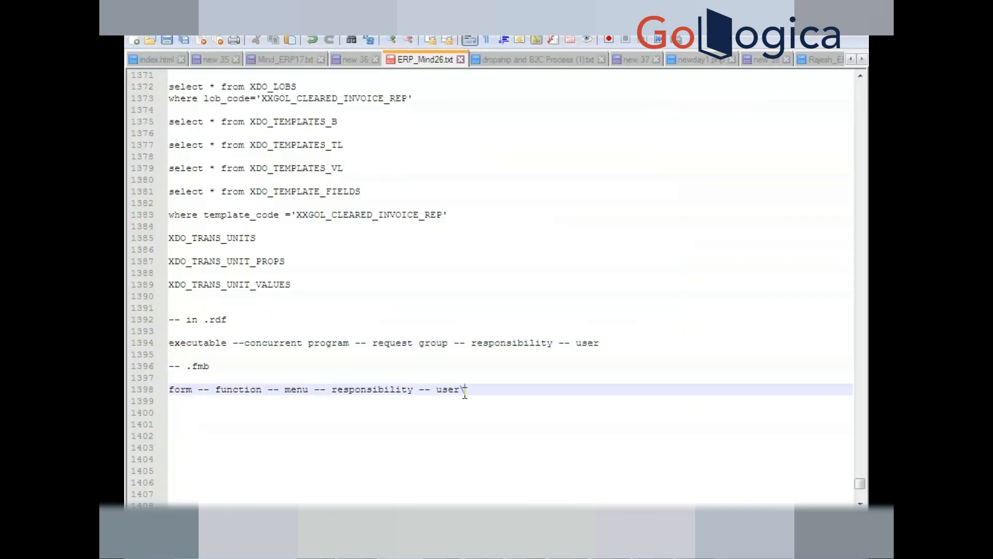
pyautogui.write('\\')
pyautogui.press('Return')
pyautogui.press('Return')
pyautogui.write('-- ')
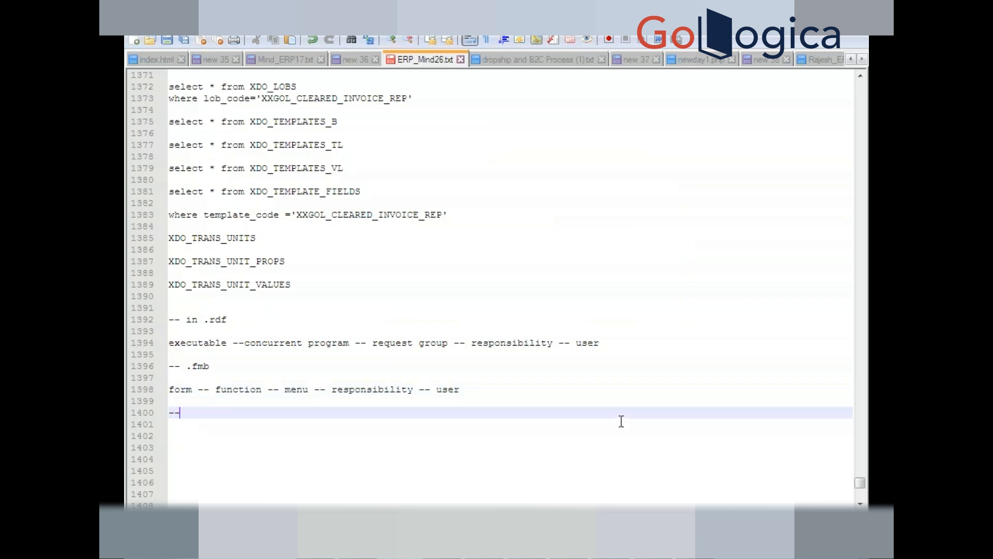
pyautogui.write('how to create user')
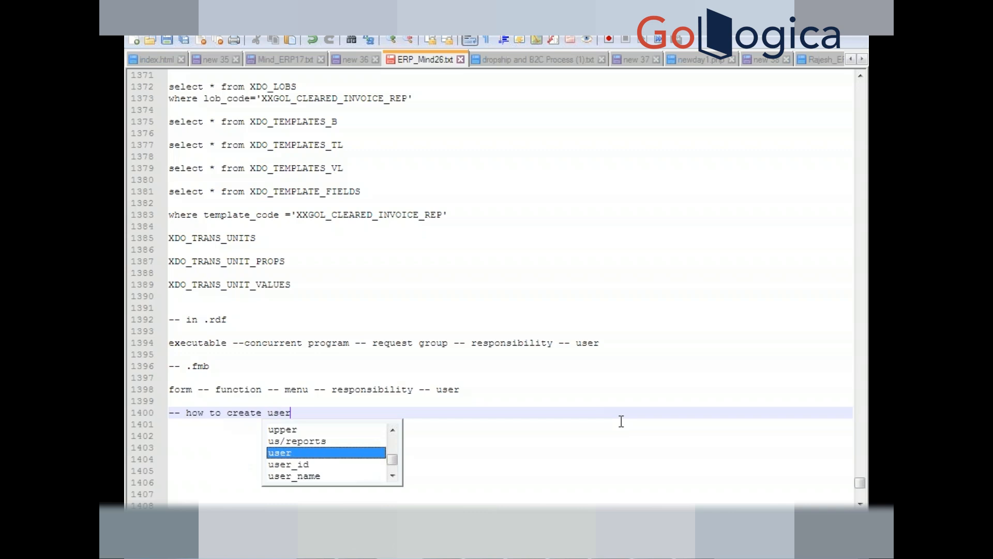
pyautogui.press('Return')
pyautogui.press('Return')
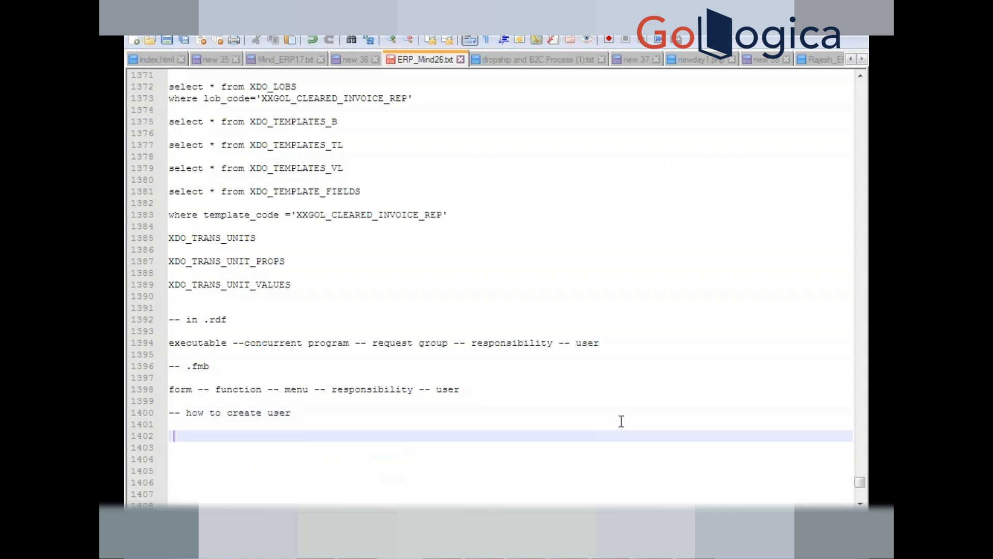
pyautogui.write('sys')
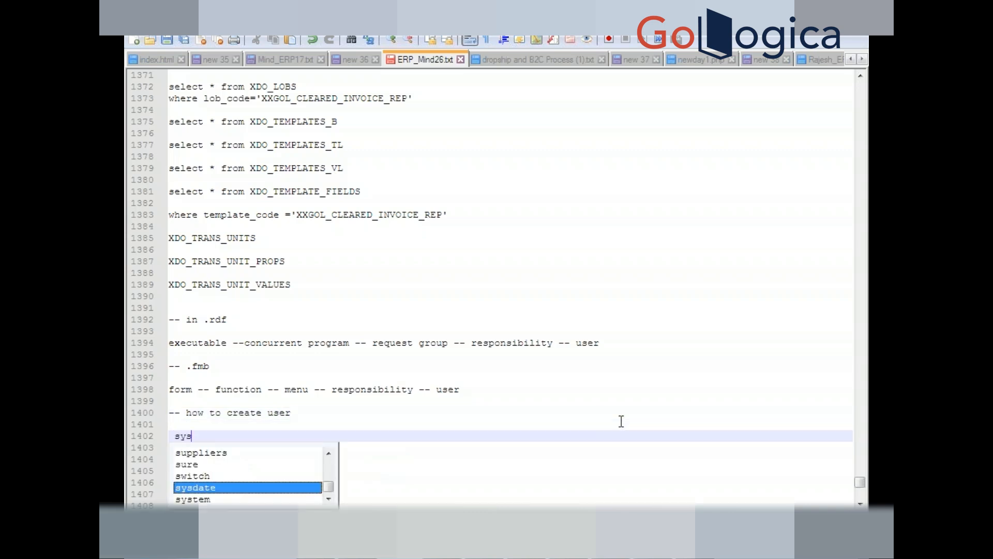
pyautogui.write('tem')
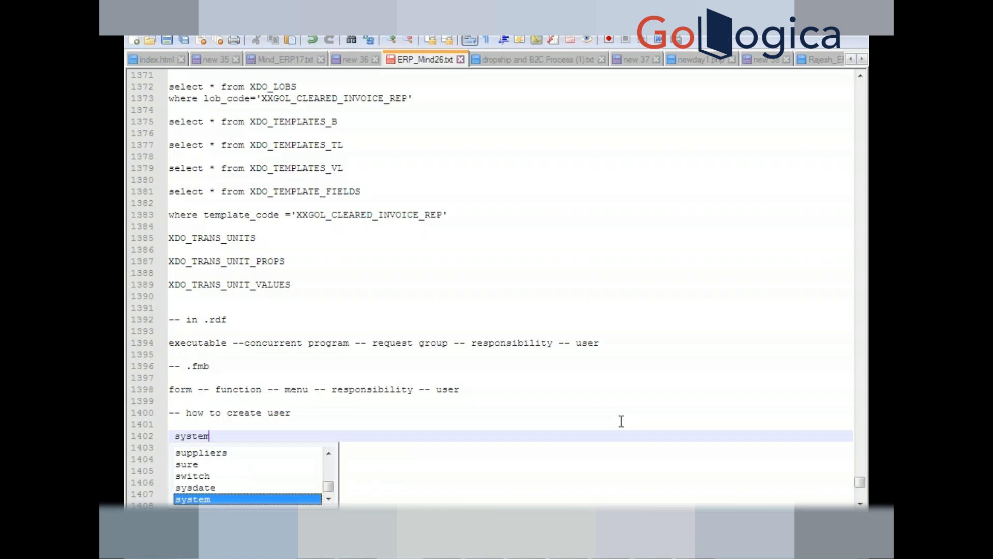
pyautogui.press('Return')
pyautogui.write('admi')
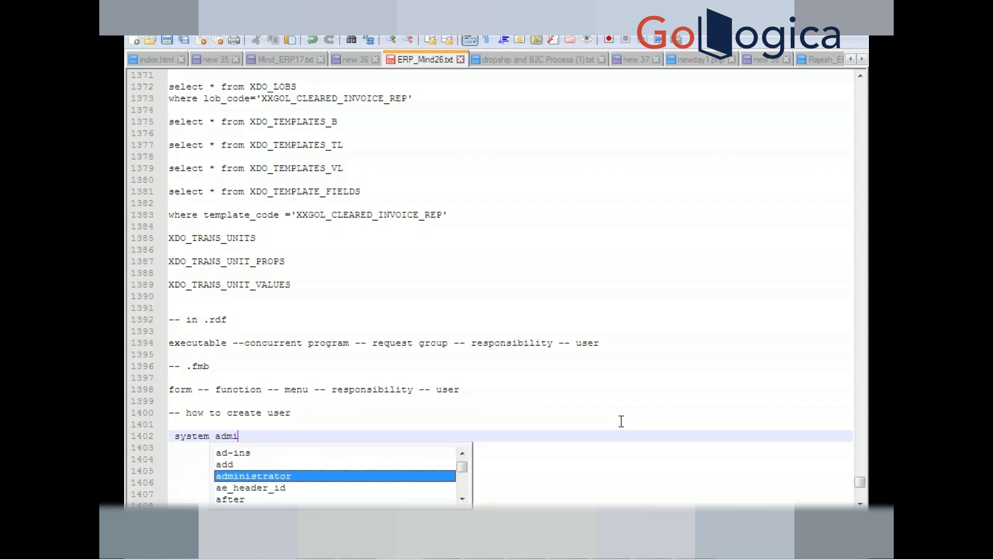
pyautogui.press('Return')
pyautogui.write('-- secu')
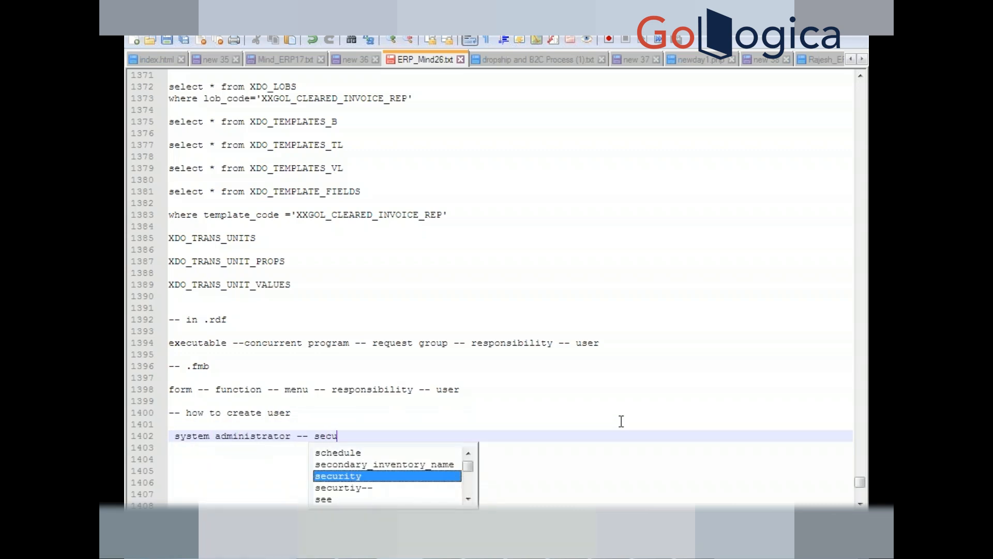
pyautogui.write('riy')
pyautogui.write(' --')
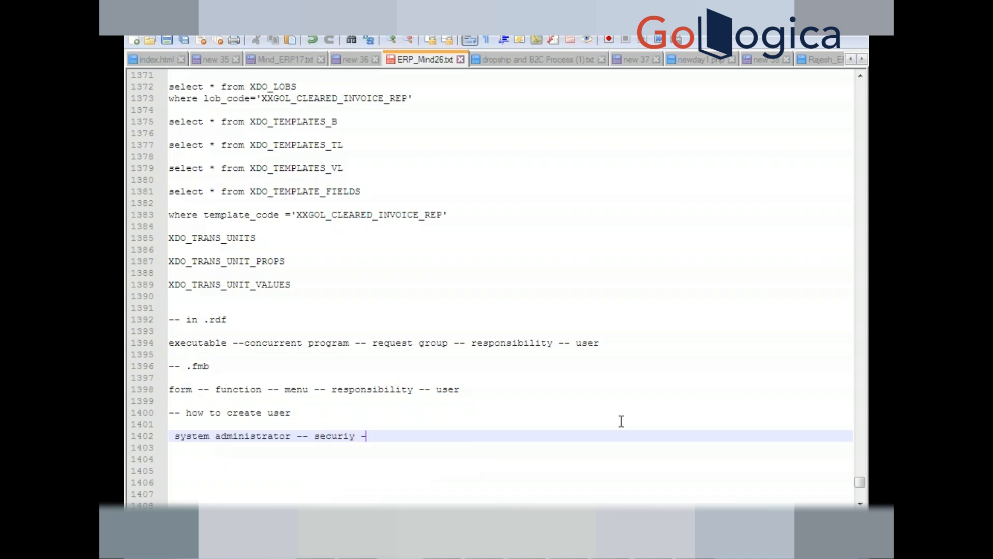
pyautogui.write(' user -- define')
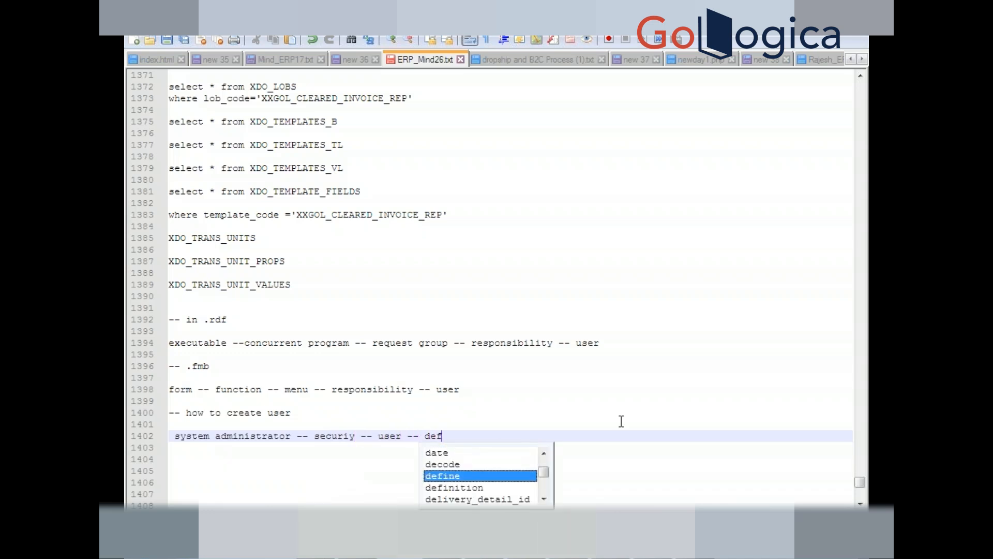
# - Note 'enter name and password (double time confirm)' and 'attach required responsibilities', then return to Oracle
pyautogui.press('Return')
pyautogui.press('Return')
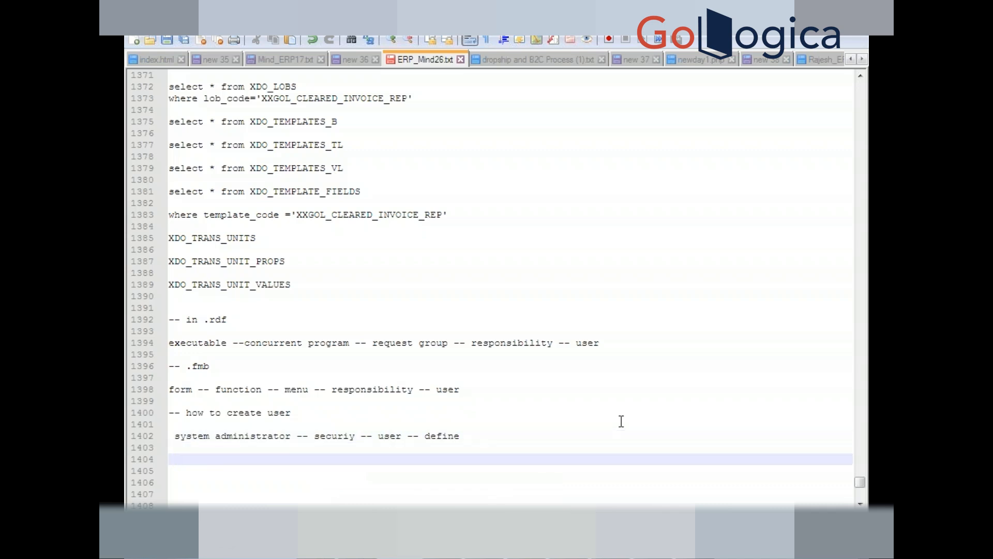
pyautogui.write('enter')
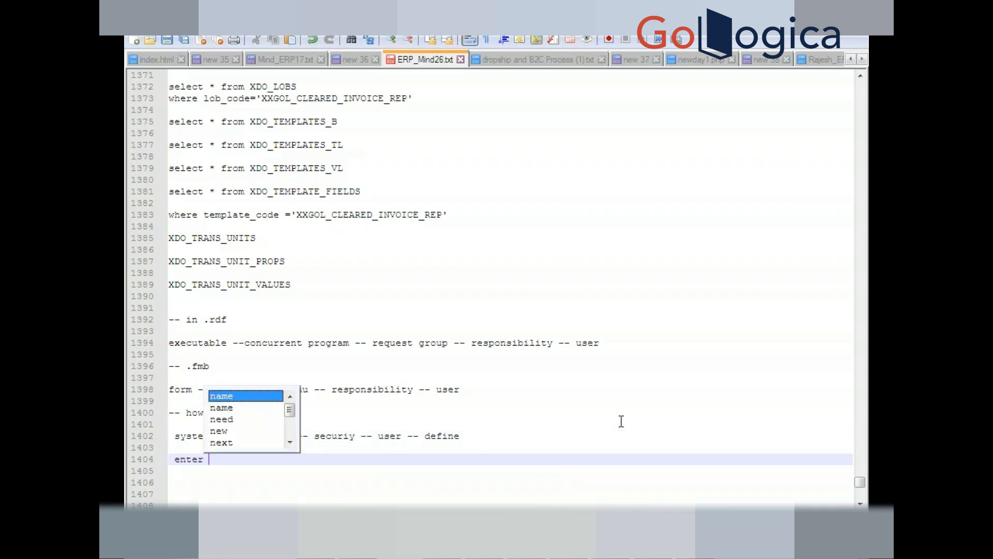
pyautogui.write(' name and pas')
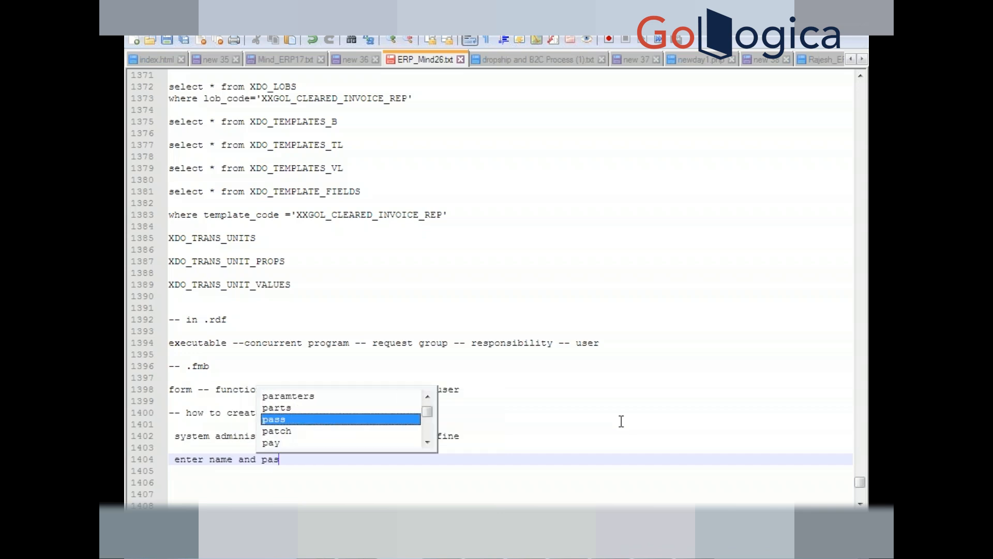
pyautogui.write('sword ')
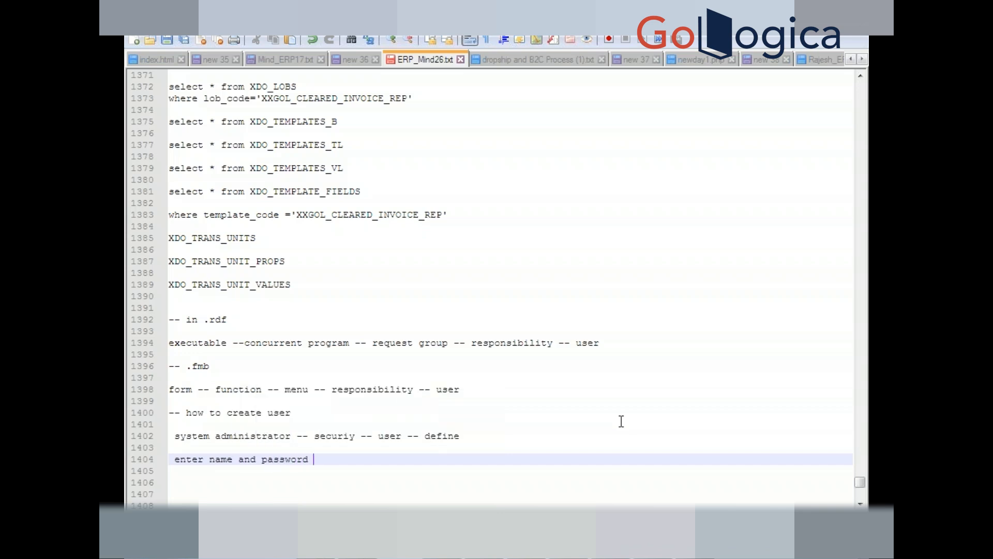
pyautogui.write('(double ti')
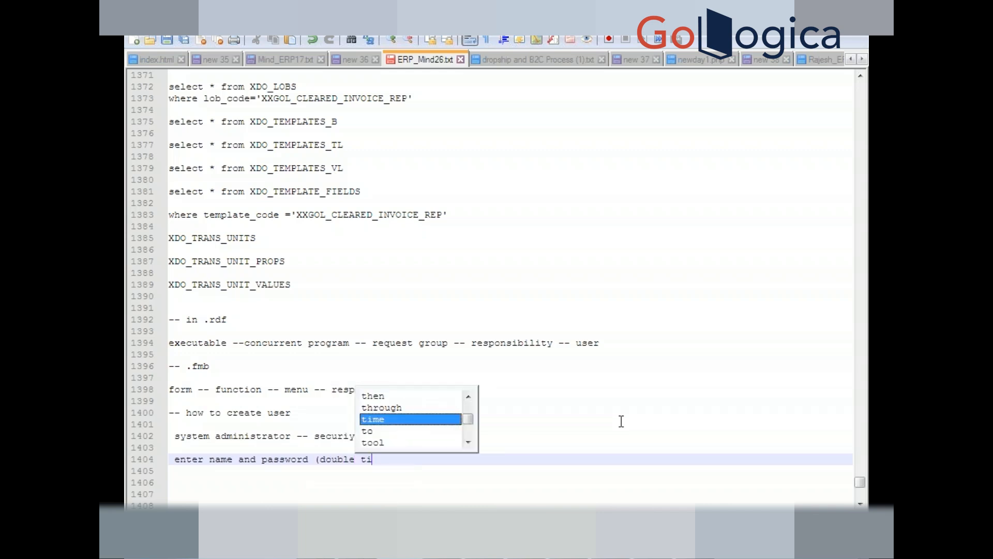
pyautogui.write('me confirm')
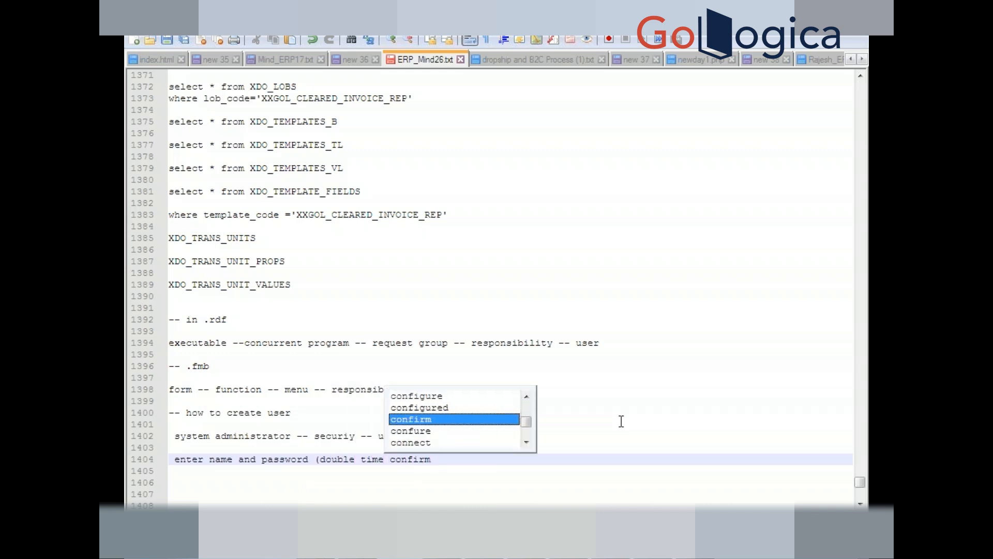
pyautogui.write(')')
pyautogui.press('Return')
pyautogui.press('Return')
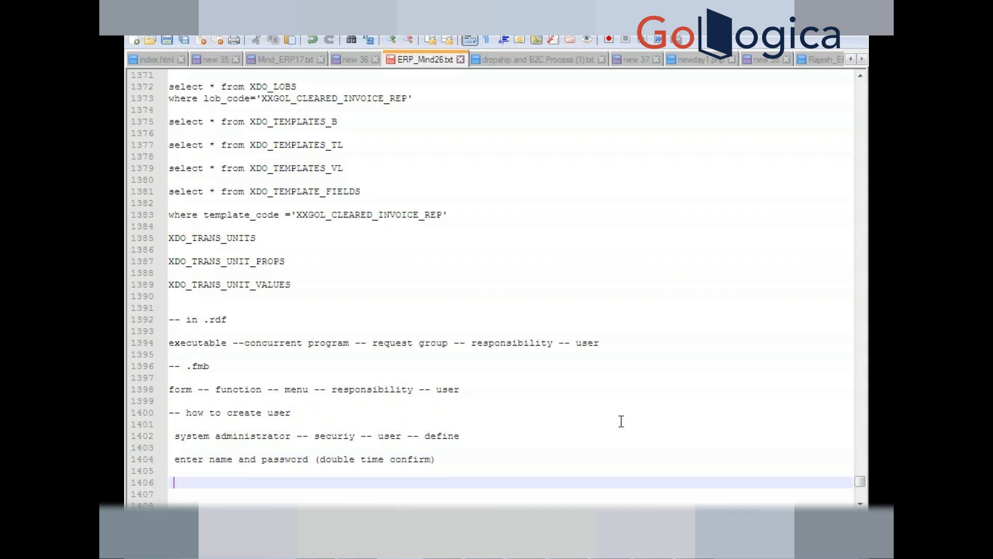
pyautogui.write('attach require')
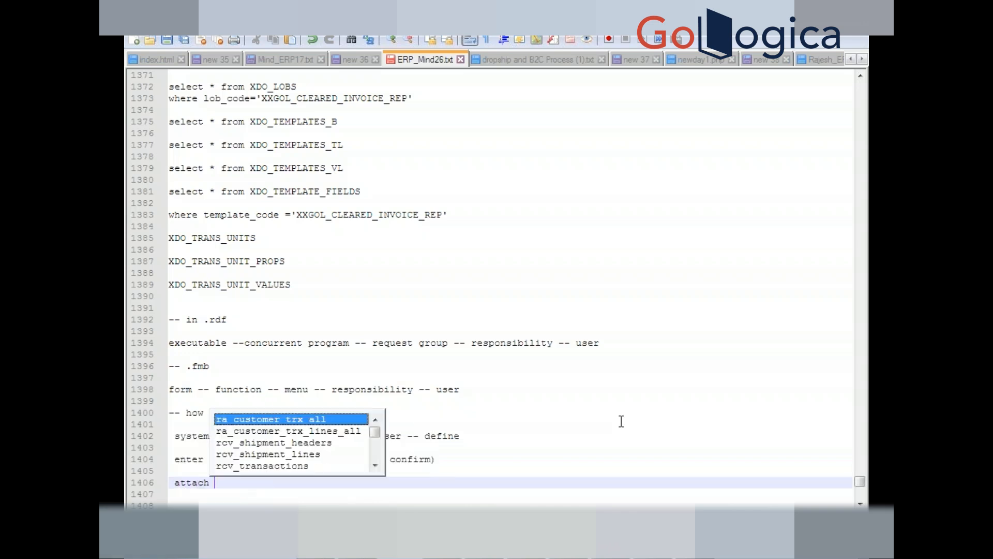
pyautogui.write('d resp')
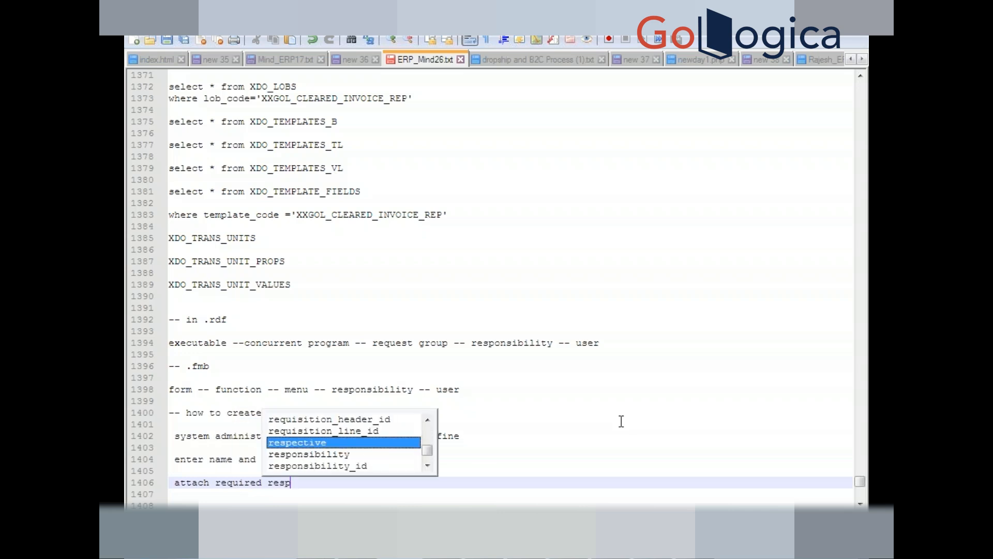
pyautogui.write('onsibi')
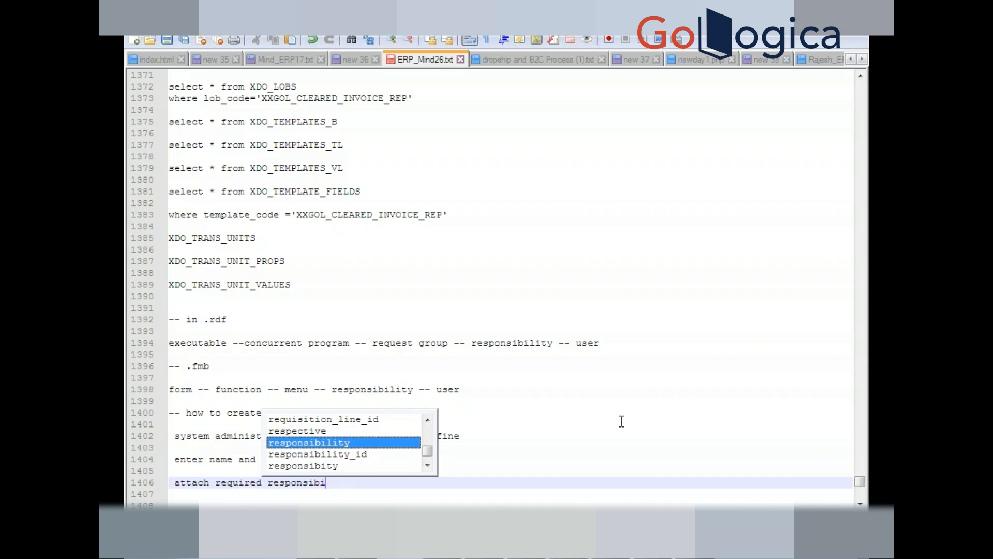
pyautogui.write('litie')
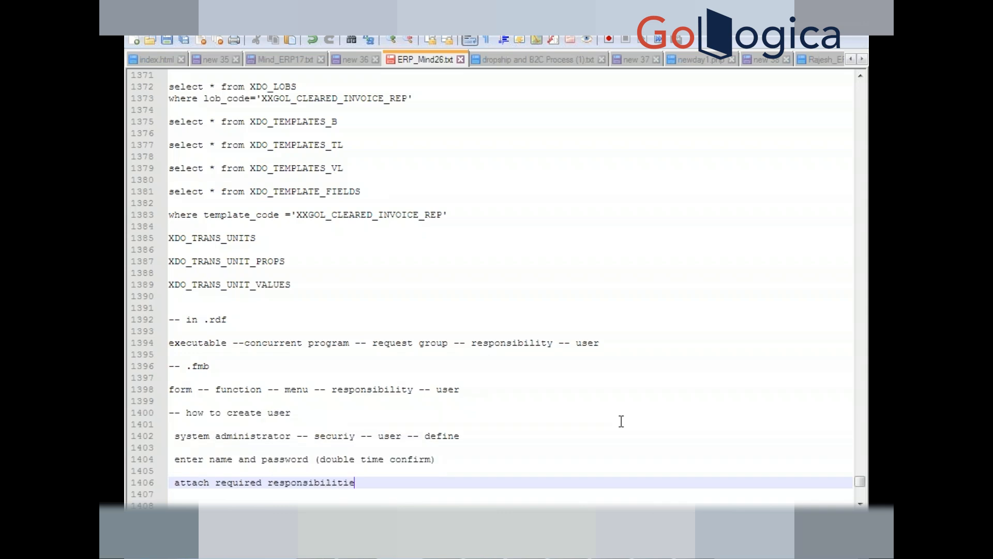
pyautogui.write('s')
pyautogui.hotkey('alt', 'Tab')
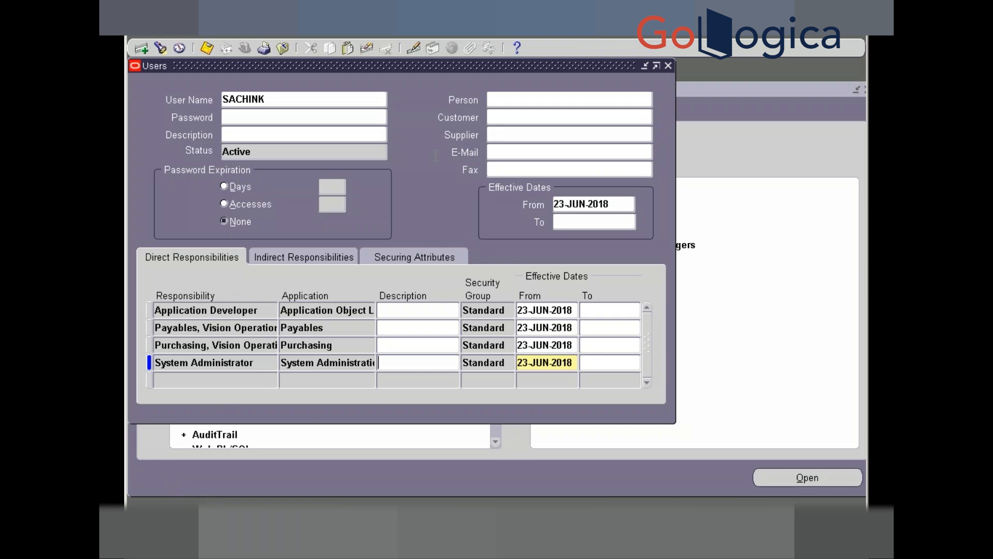
# - Check Record History for a responsibility row, noting table FND_USER_RESP_GROUPS_DIRECT
pyautogui.click(317, 36)
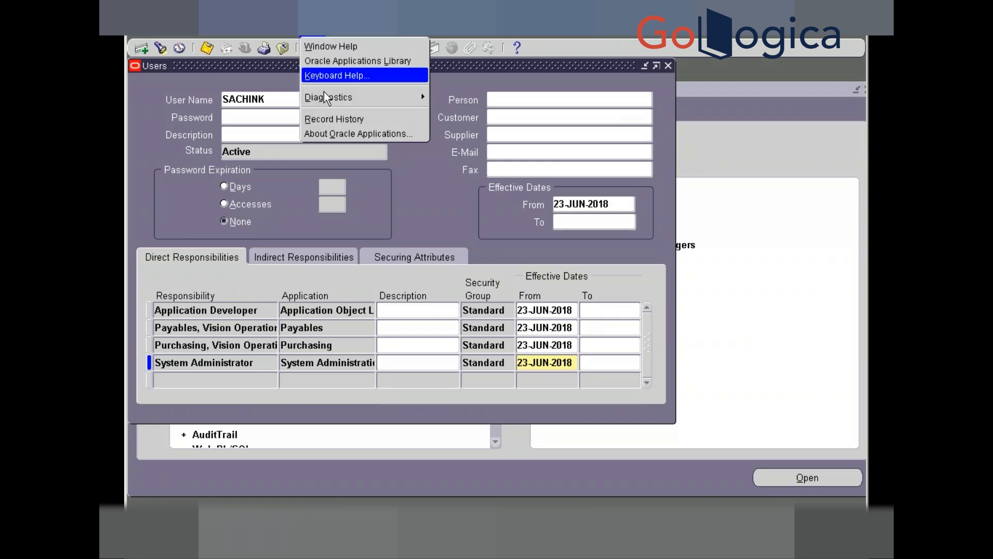
pyautogui.moveTo(326, 98)
pyautogui.click(324, 118)
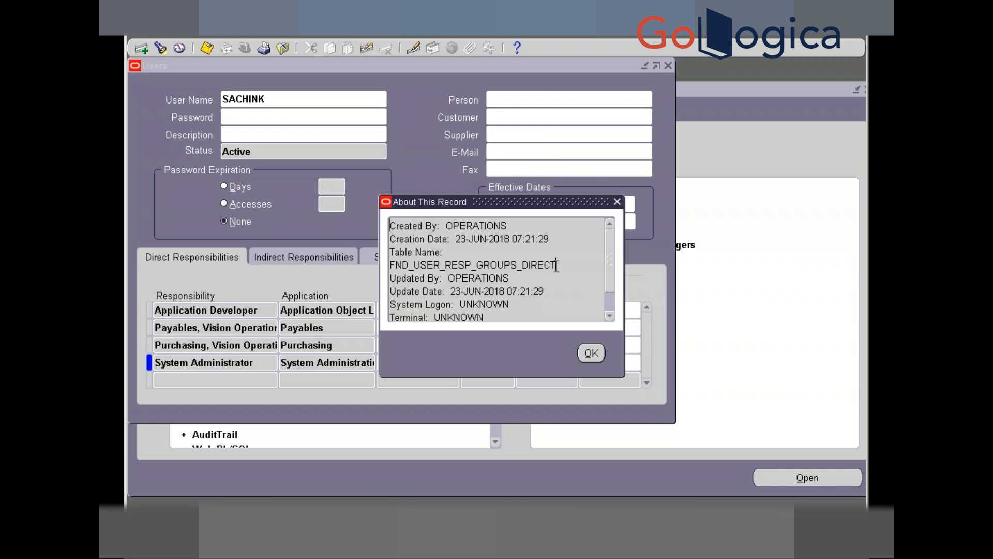
pyautogui.moveTo(556, 265); pyautogui.dragTo(514, 261)
pyautogui.click(592, 355)
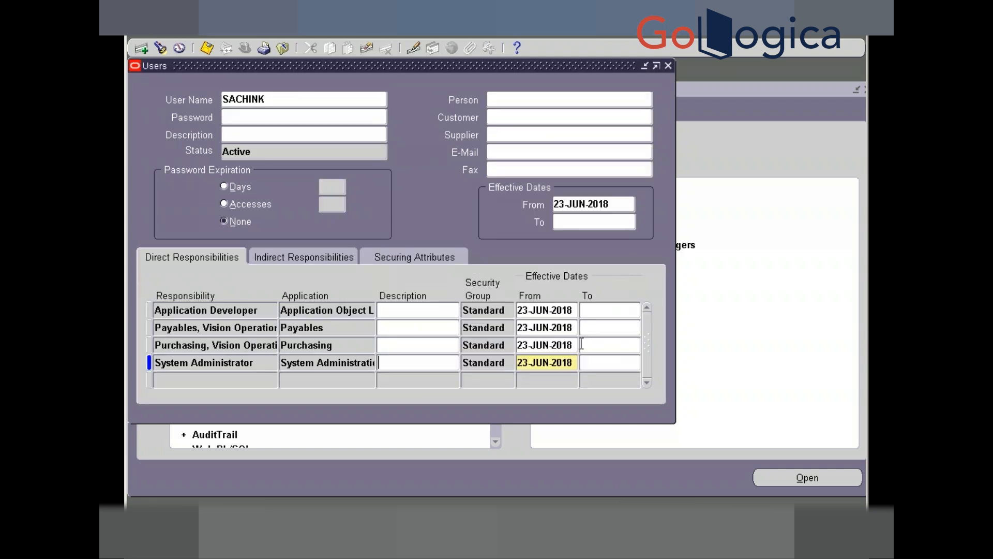
# - Check Record History for the User Name field, noting the table FND_USER
pyautogui.click(300, 106)
pyautogui.hotkey('ctrl', 'c')
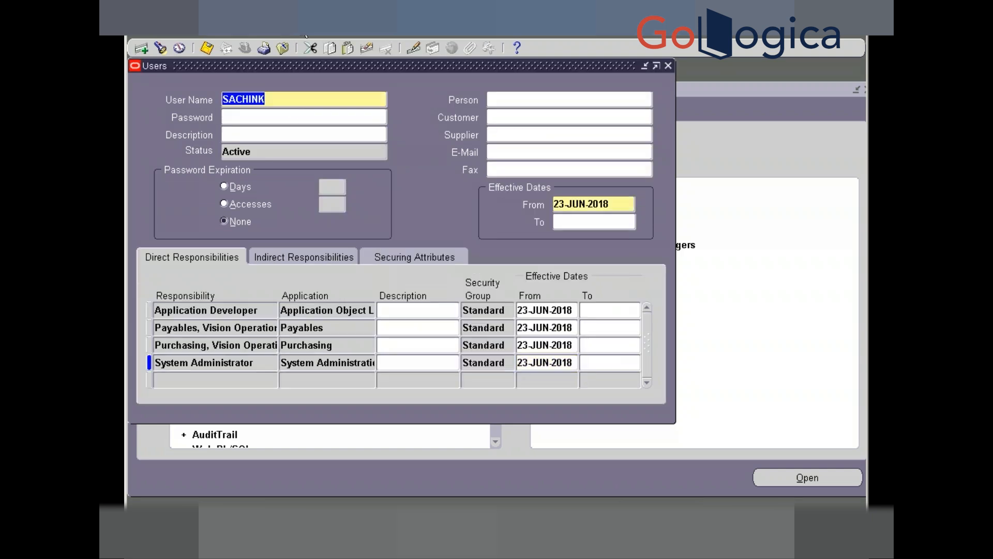
pyautogui.click(312, 35)
pyautogui.moveTo(358, 99)
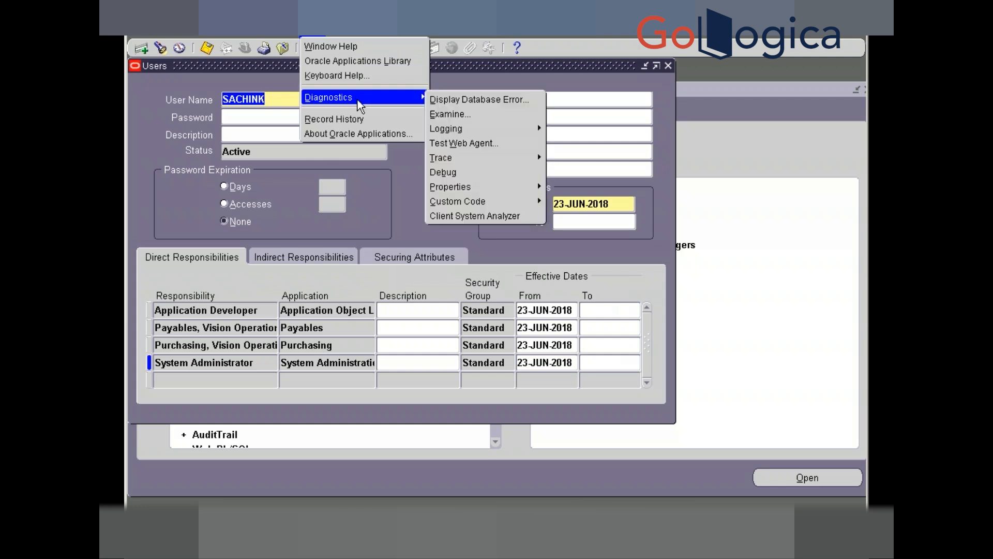
pyautogui.click(349, 120)
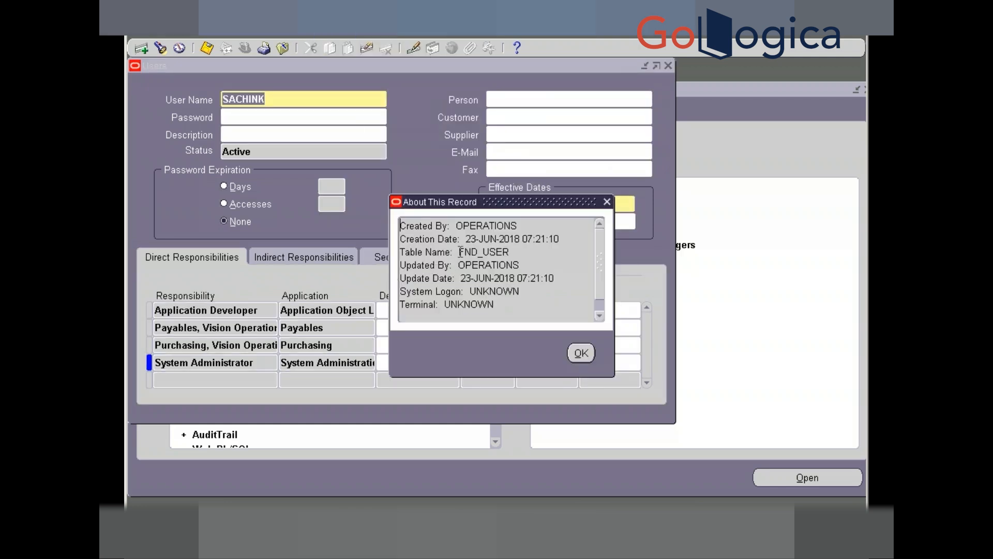
pyautogui.moveTo(460, 252); pyautogui.dragTo(512, 252)
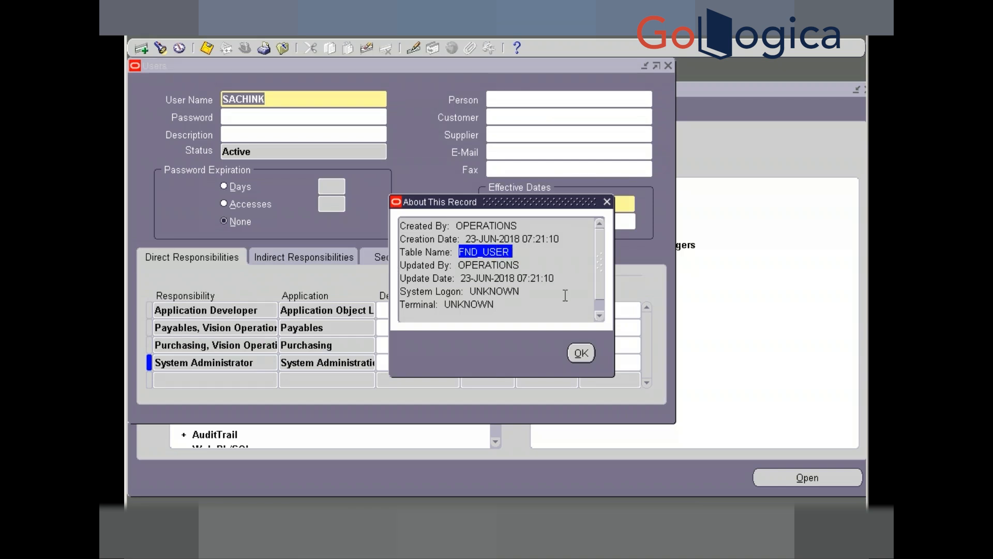
pyautogui.hotkey('alt', 'Tab')
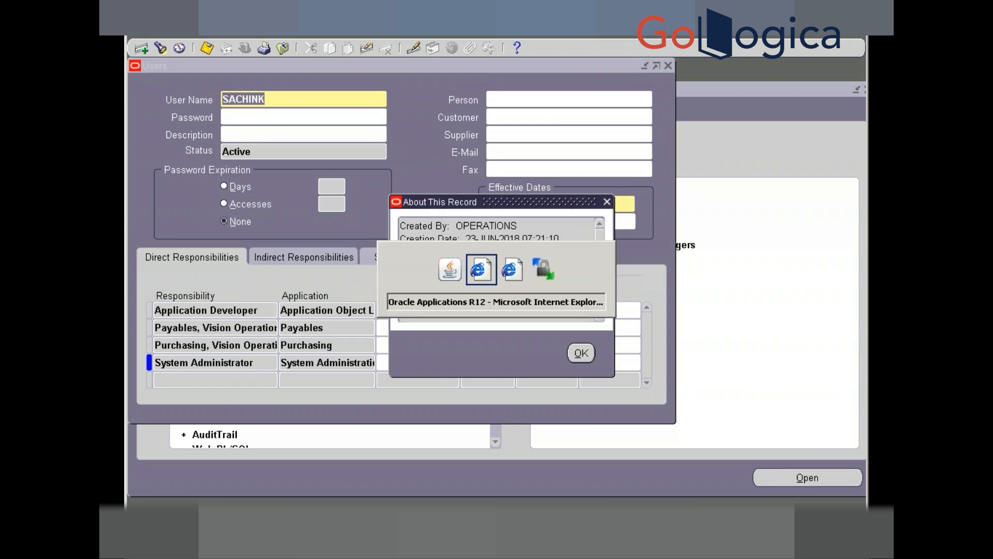
# - Launch Toad for Oracle from the Start menu
pyautogui.hotkey('alt', 'Tab')
pyautogui.hotkey('alt', 'Tab')
pyautogui.hotkey('alt', 'Tab')
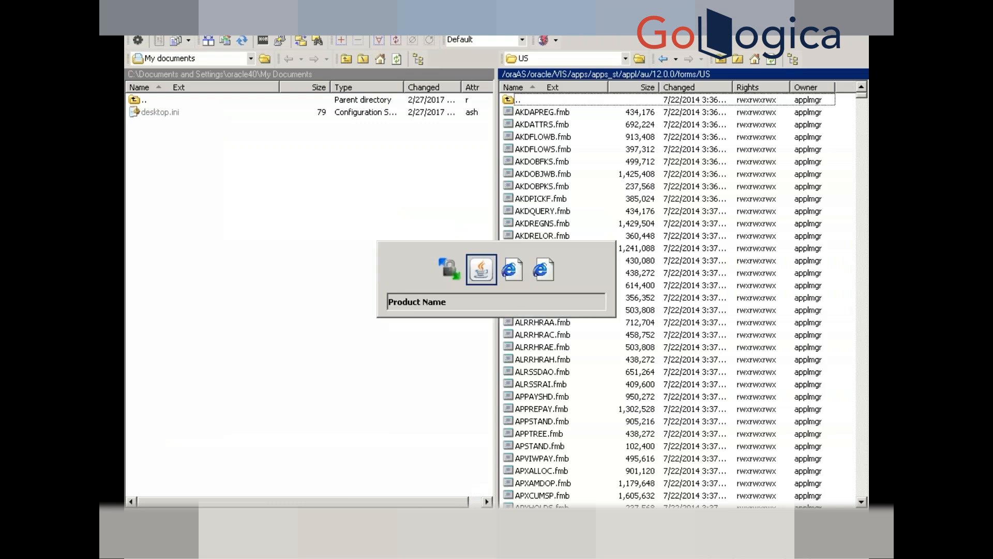
pyautogui.press('super')
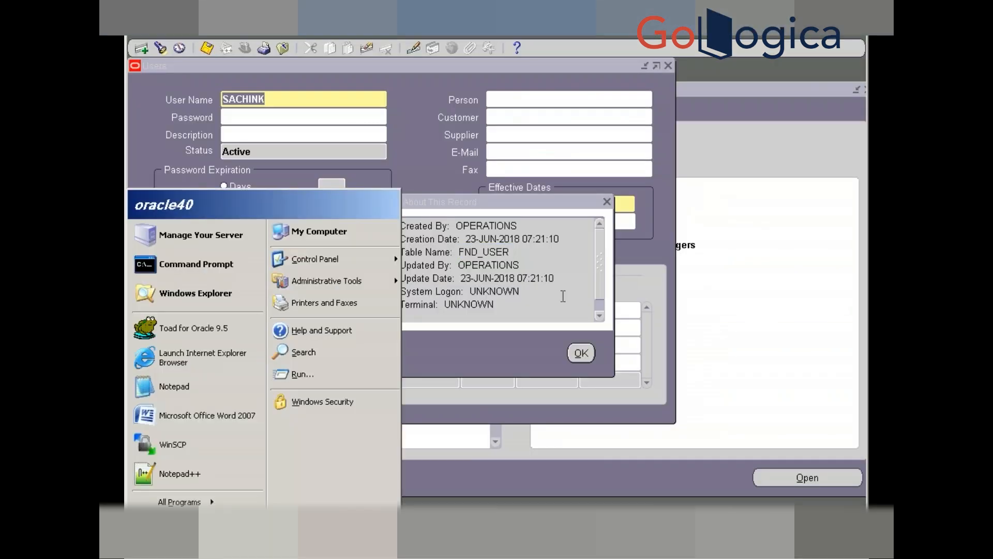
pyautogui.click(190, 331)
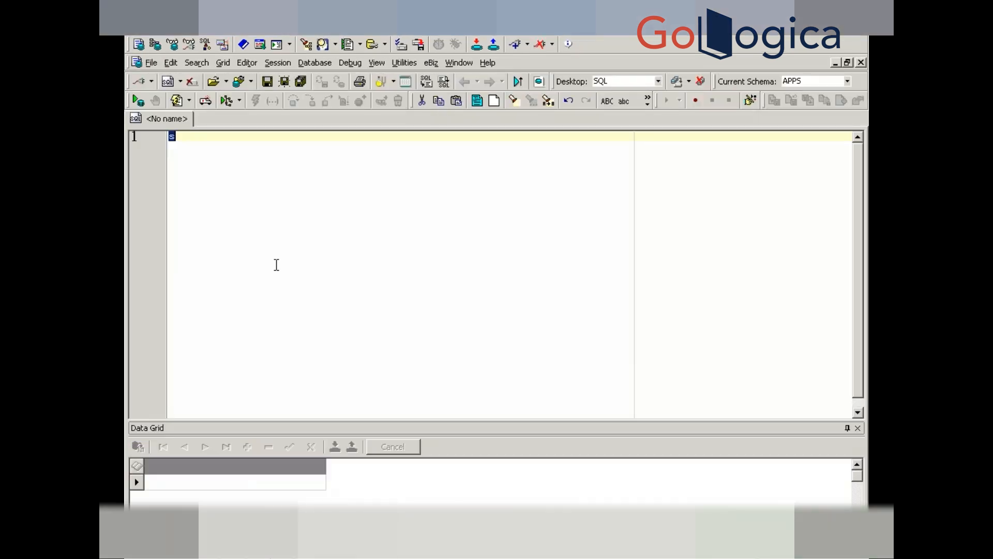
# - Run 'select * from FND_USER' and begin a "where user_name ='" condition
pyautogui.write('select * from ')
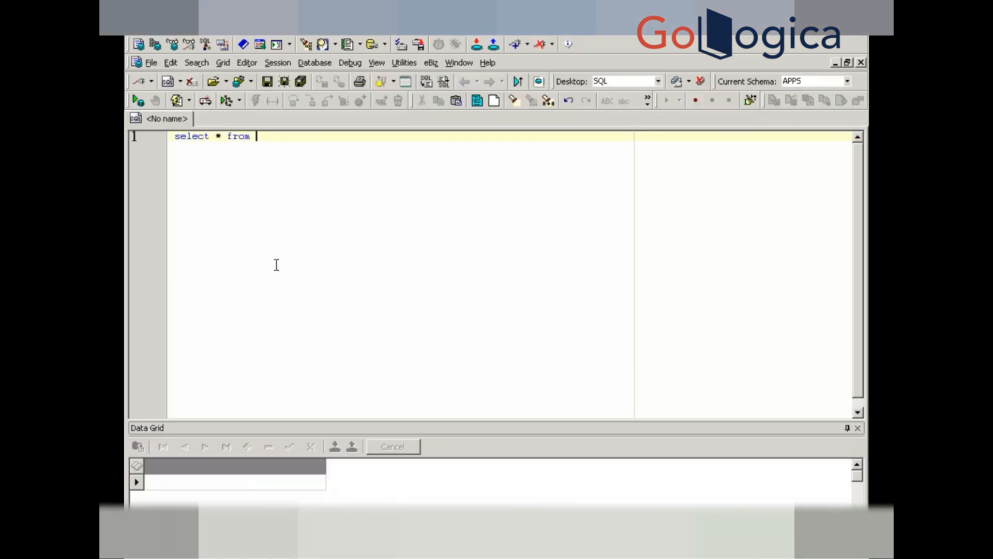
pyautogui.write('FND_USER')
pyautogui.press('F9')
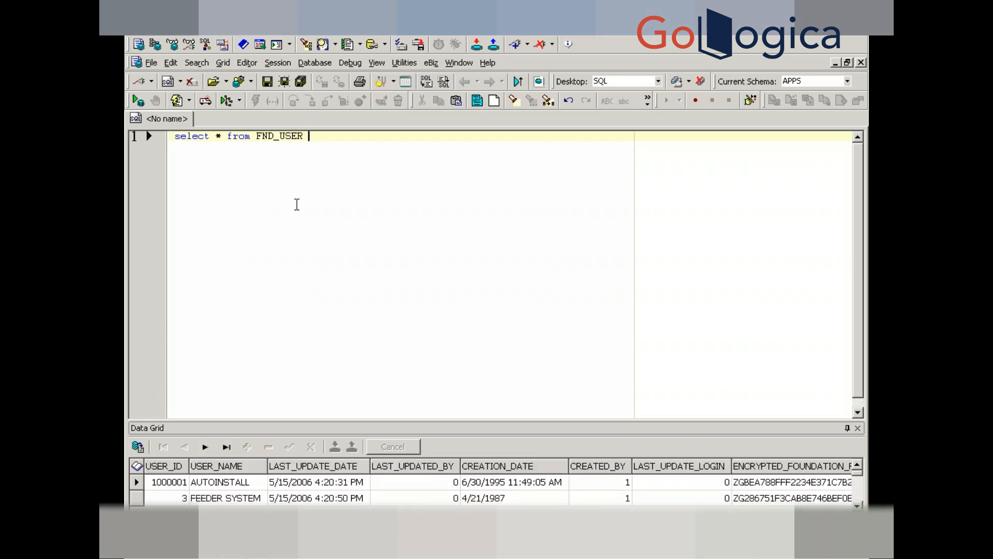
pyautogui.press('Return')
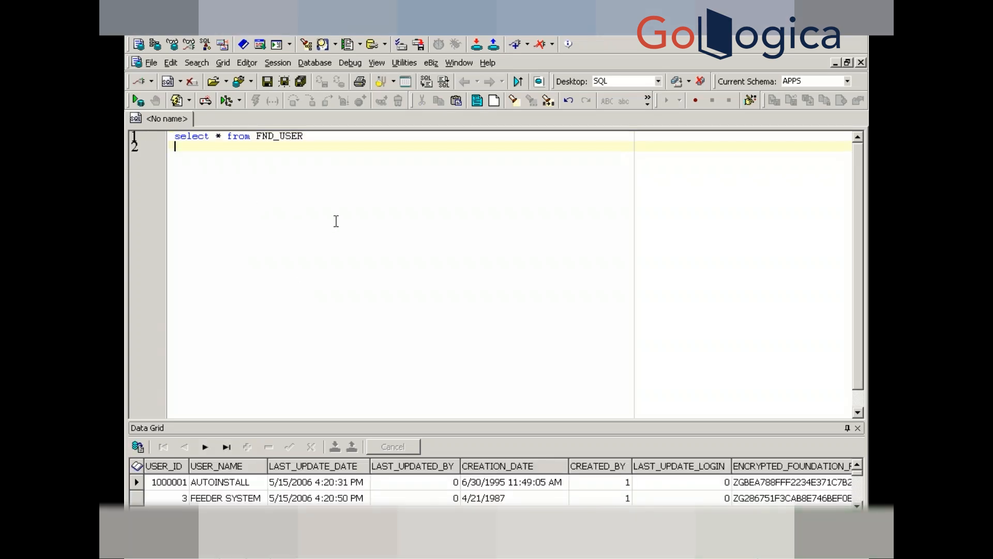
pyautogui.write("where user_name ='")
# - Filter the FND_USER query on the new user's name copied from the Users form, returning one row
pyautogui.hotkey('alt', 'Tab')
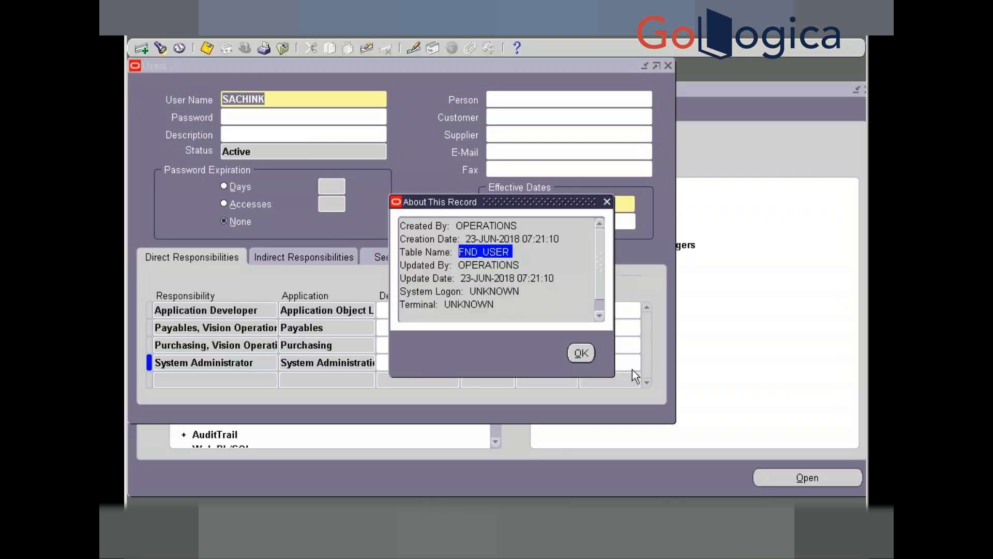
pyautogui.click(587, 352)
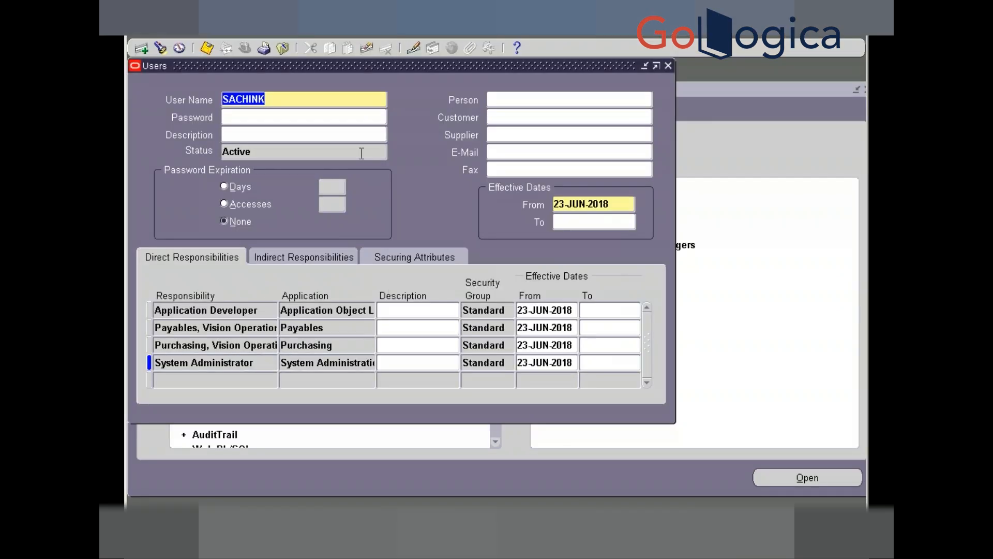
pyautogui.hotkey('alt', 'Tab')
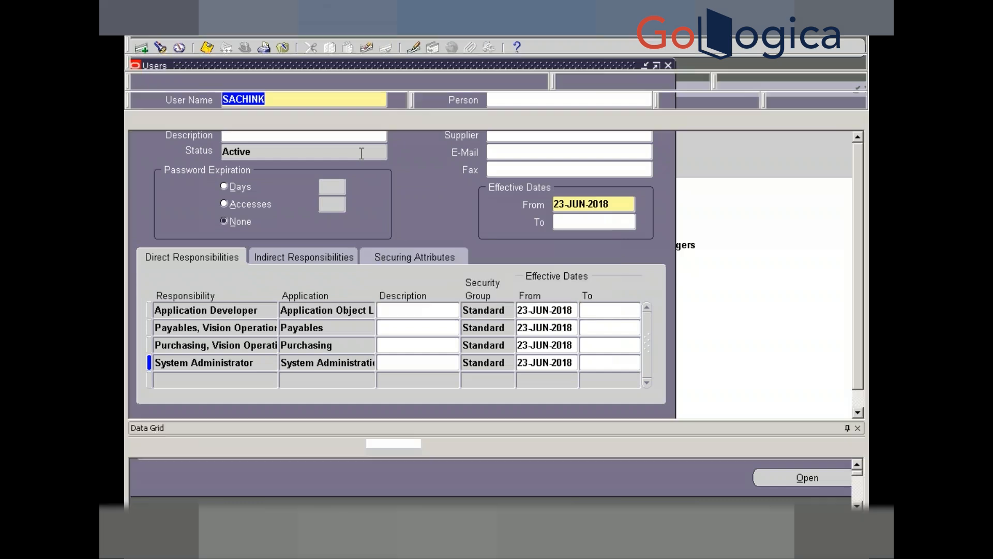
pyautogui.hotkey('ctrl', 'v')
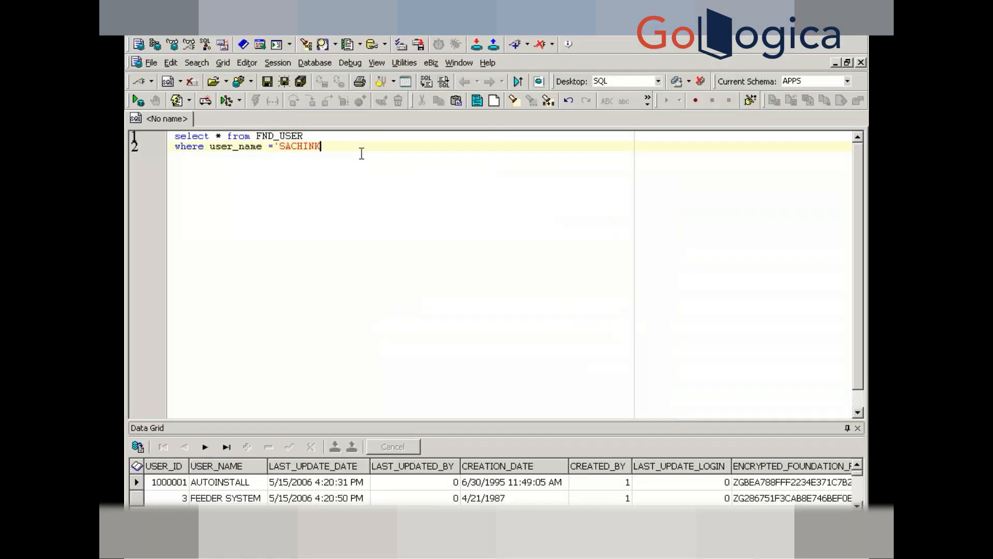
pyautogui.write("'")
pyautogui.press('F9')
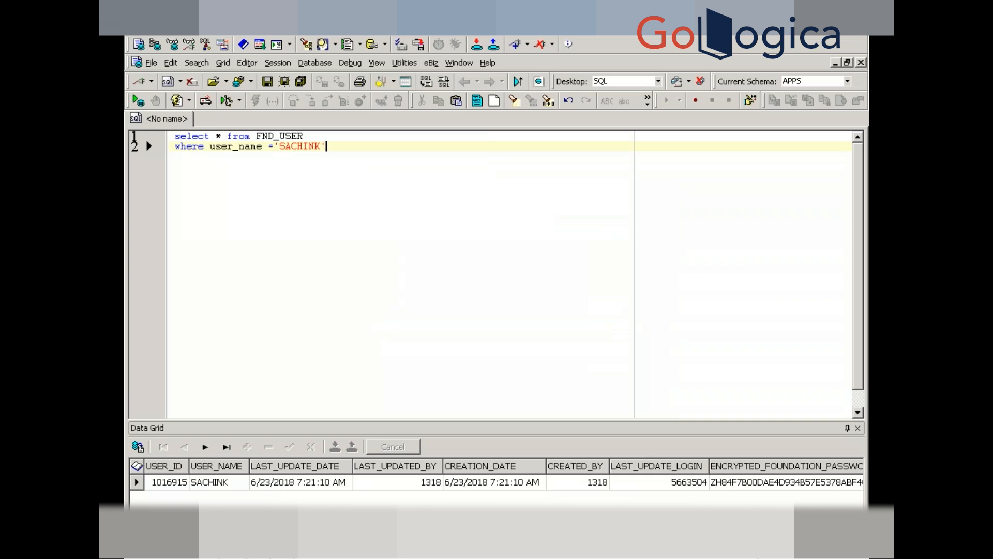
# - After checking the user's Active status, add 'and end_date is null' with an active-record comment
pyautogui.hotkey('alt', 'Tab')
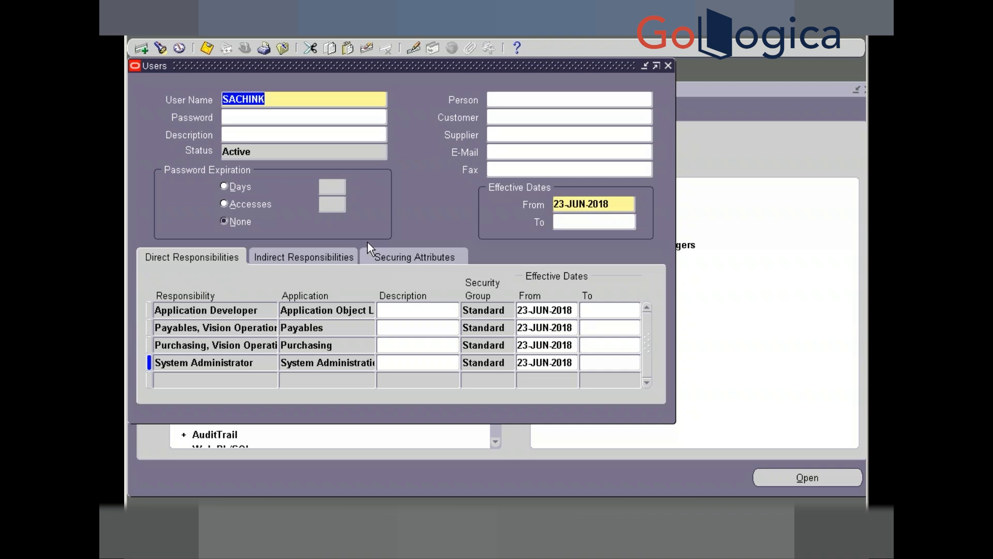
pyautogui.click(277, 153)
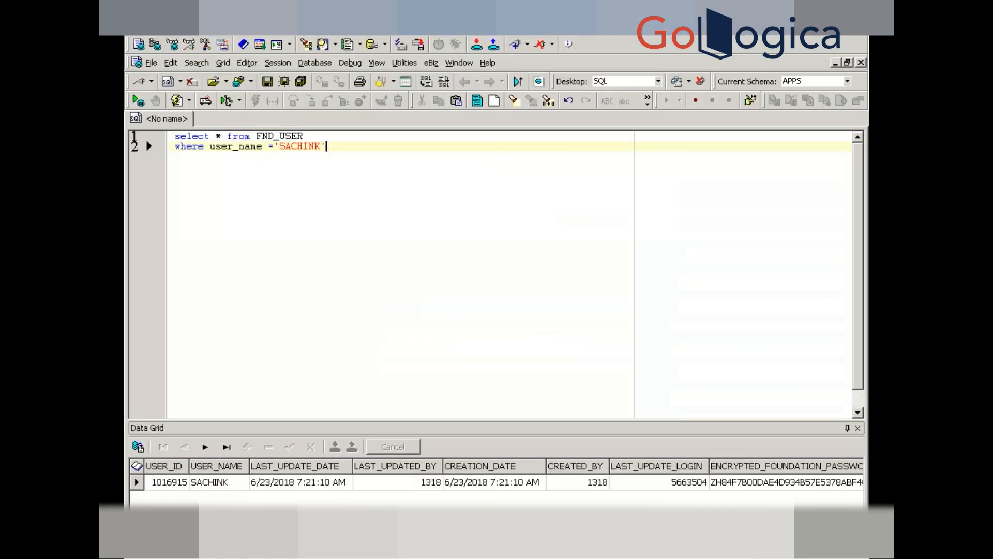
pyautogui.press('Return')
pyautogui.write('an')
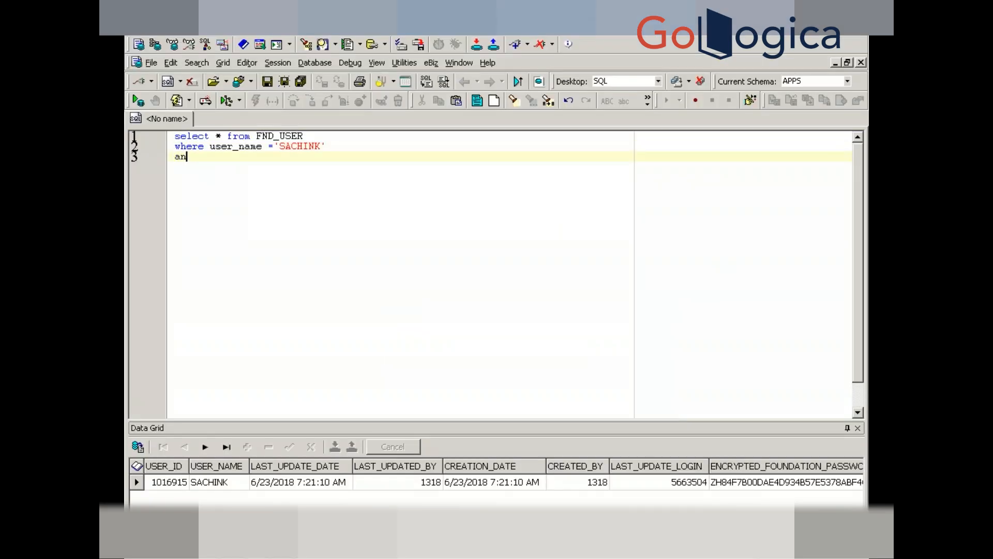
pyautogui.write('d end_date is null')
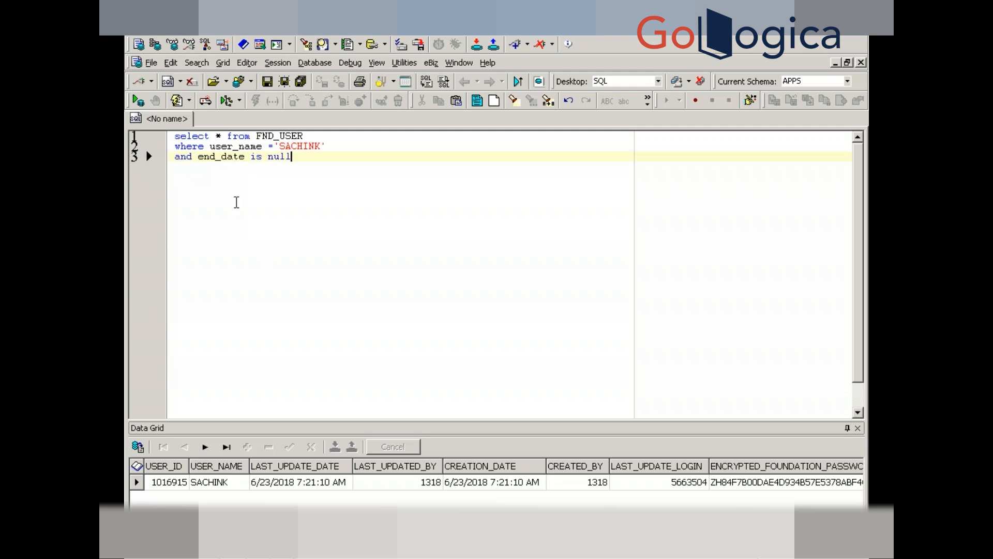
pyautogui.write('  -- acitv')
pyautogui.press('BackSpace')
pyautogui.press('BackSpace')
pyautogui.press('BackSpace')
pyautogui.write('tive recor')
pyautogui.press('BackSpace')
pyautogui.press('BackSpace')
pyautogui.press('BackSpace')
pyautogui.press('BackSpace')
pyautogui.press('BackSpace')
# - Finish the '-- active user' comment and confirm the user's To date is blank in the Users form
pyautogui.write('user')
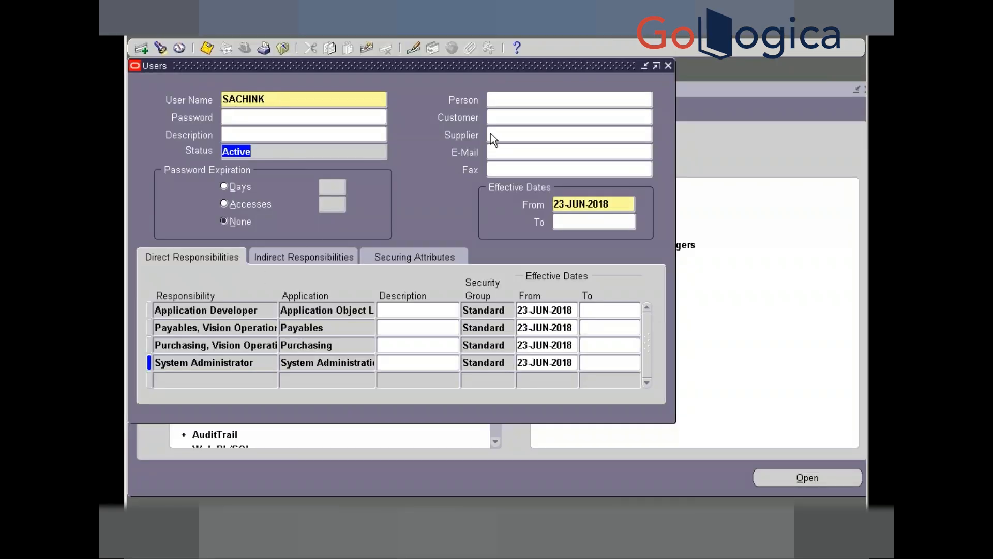
pyautogui.doubleClick(280, 100)
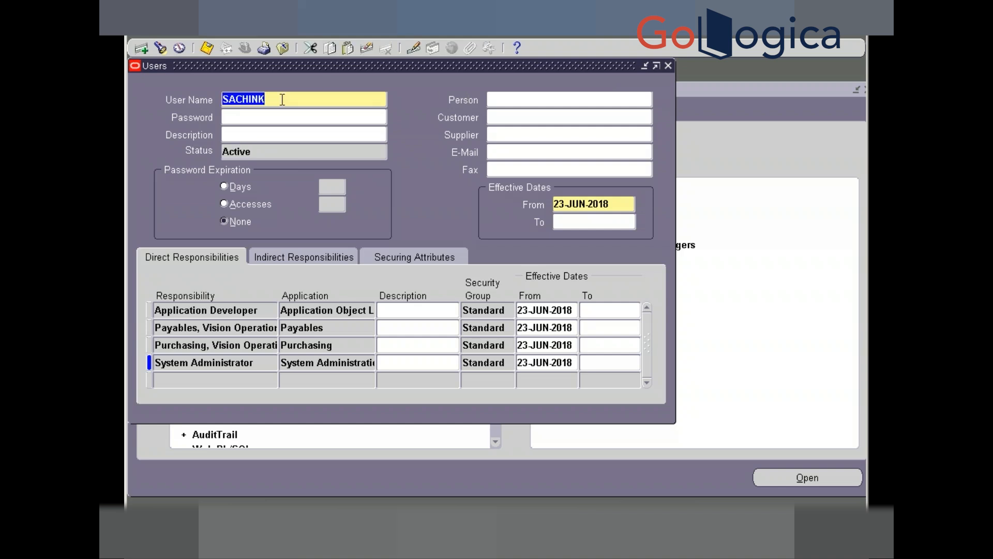
pyautogui.click(597, 222)
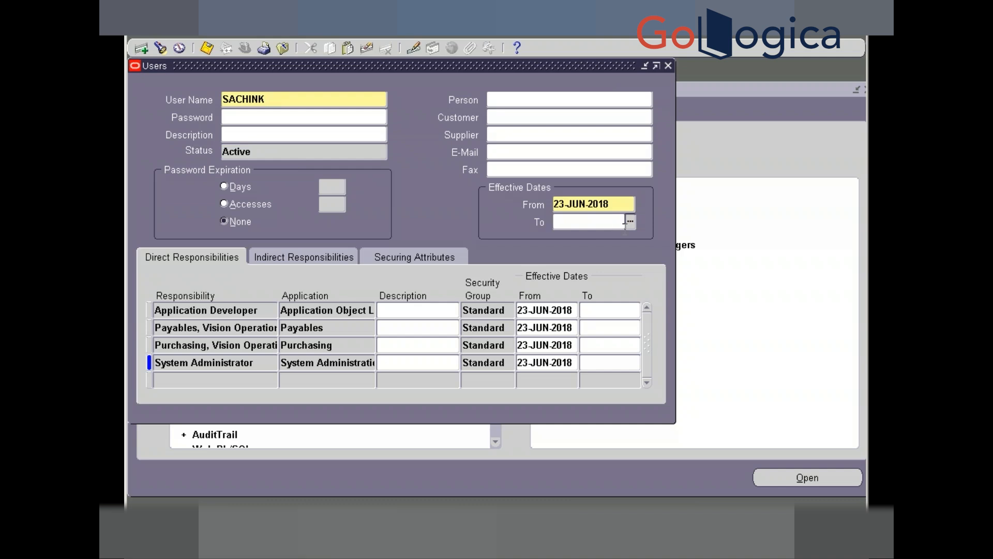
pyautogui.click(630, 227)
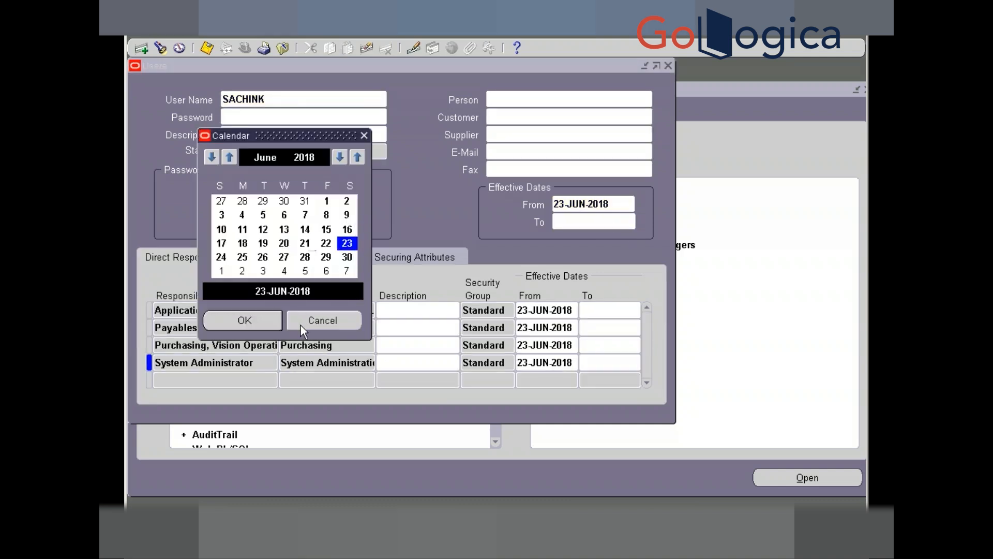
pyautogui.click(330, 327)
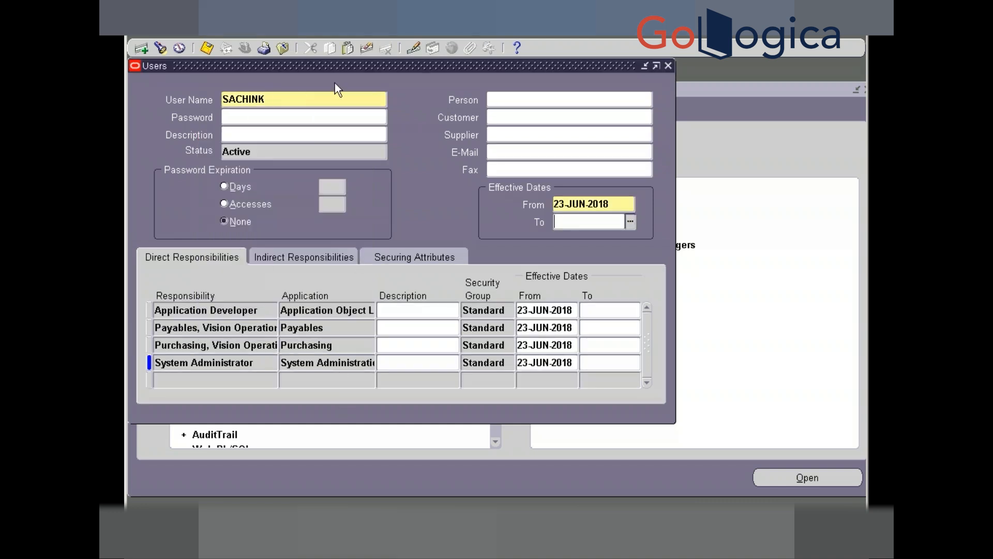
pyautogui.hotkey('alt', 'Tab')
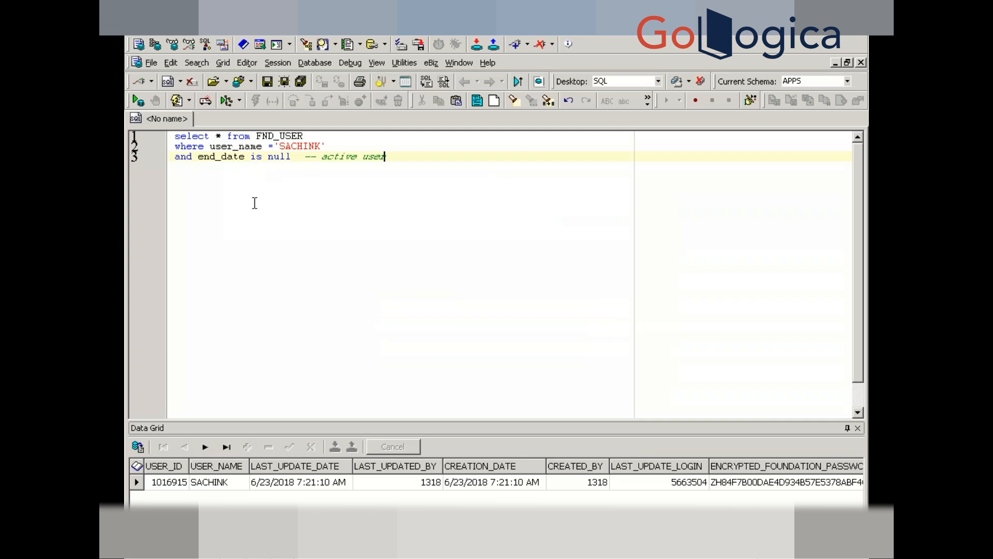
# - Run 'select * from fnd_user where end_date is not null' and count its 203 records
pyautogui.press('Return')
pyautogui.press('Return')
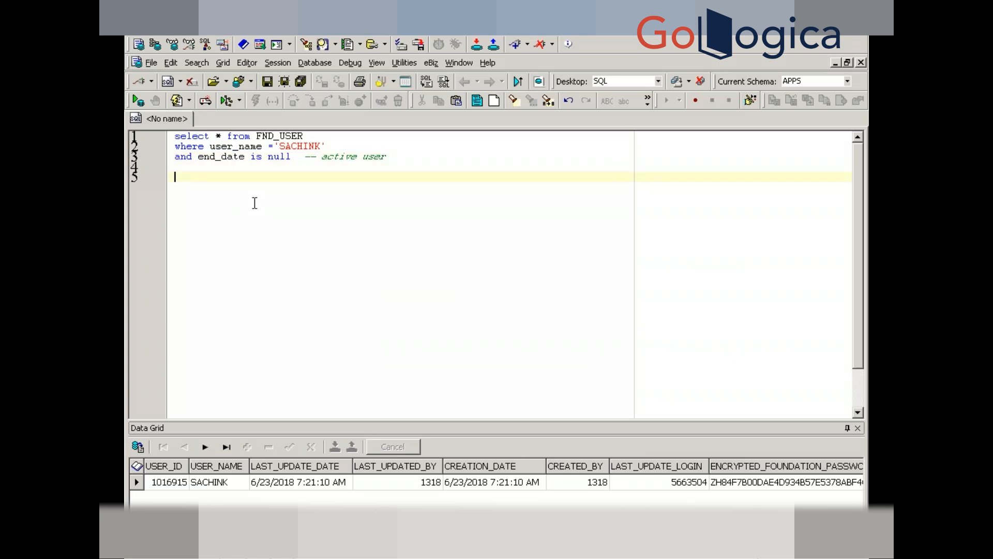
pyautogui.write('select * from fnd_user')
pyautogui.press('Return')
pyautogui.write('w')
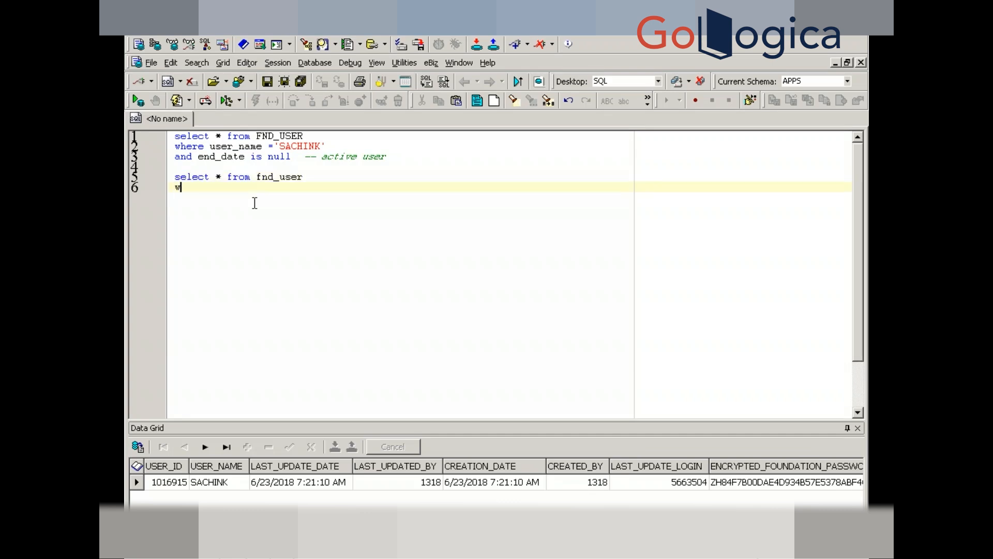
pyautogui.write('here end_date is not ')
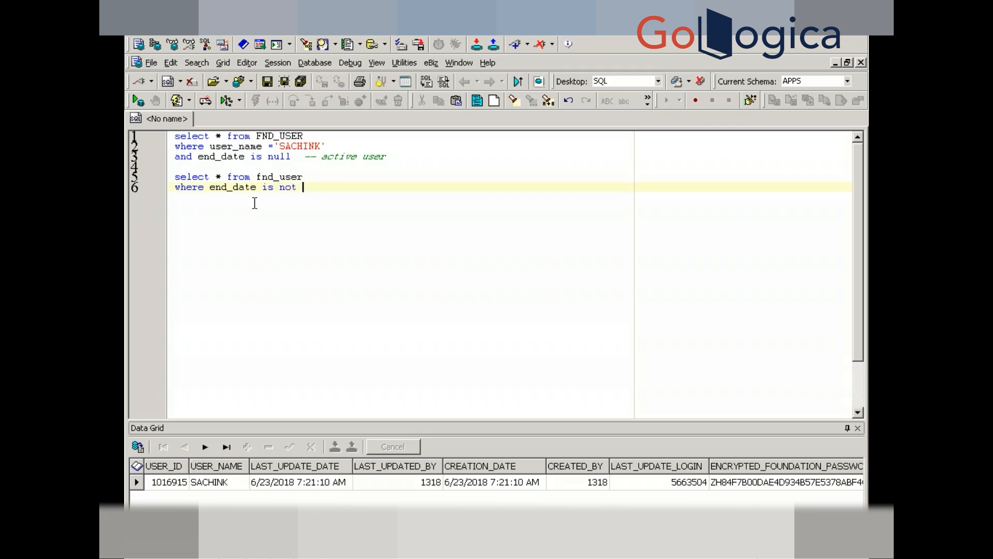
pyautogui.write('null')
pyautogui.press('F9')
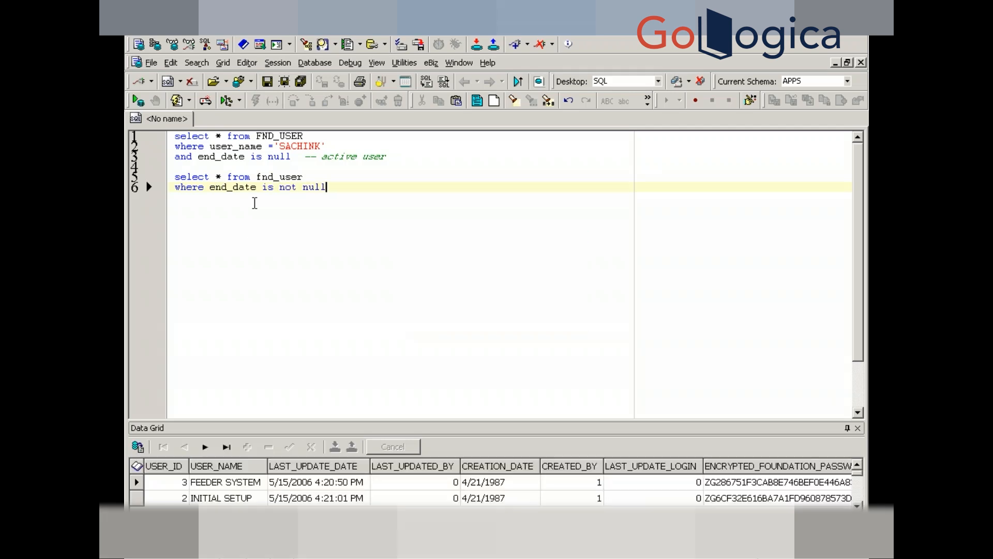
pyautogui.rightClick(226, 498)
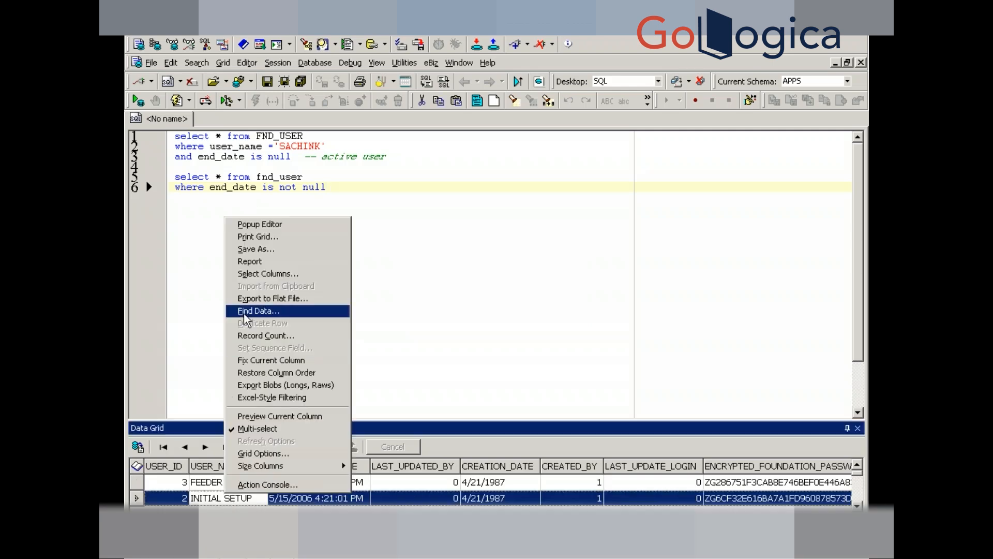
pyautogui.click(254, 336)
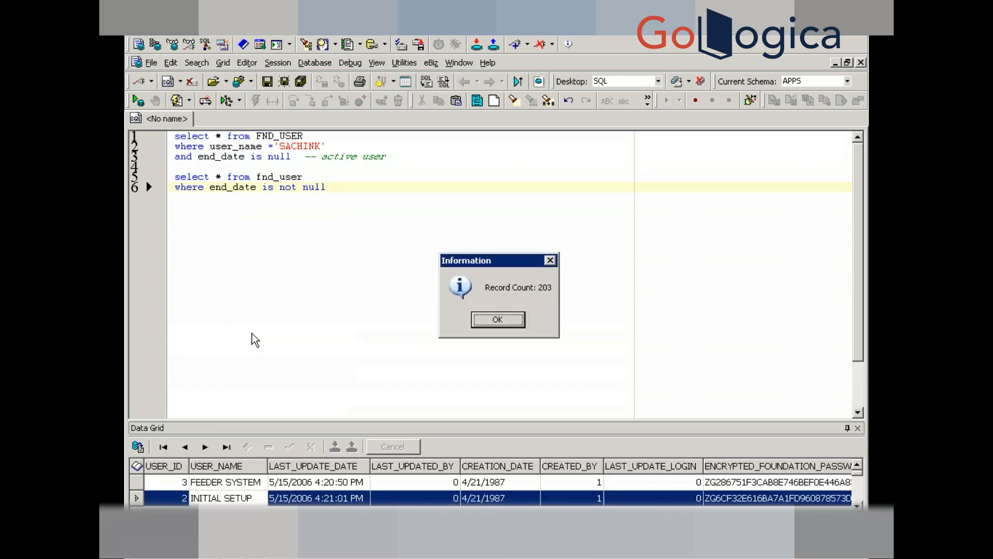
pyautogui.click(497, 320)
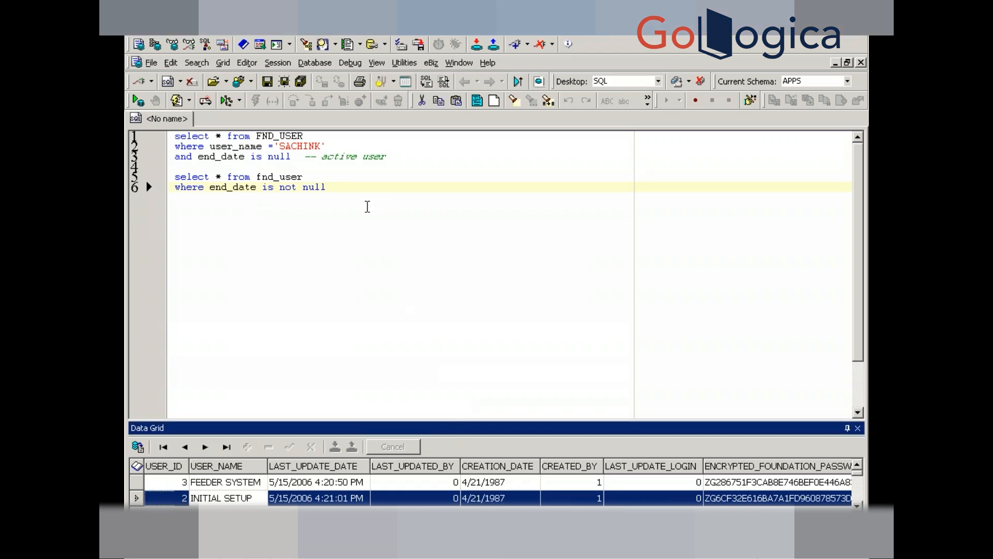
# - Run 'select * from fnd_user where end_date is null', counting 3,031 active users including SYSADMIN
pyautogui.click(363, 183)
pyautogui.press('Return')
pyautogui.press('Return')
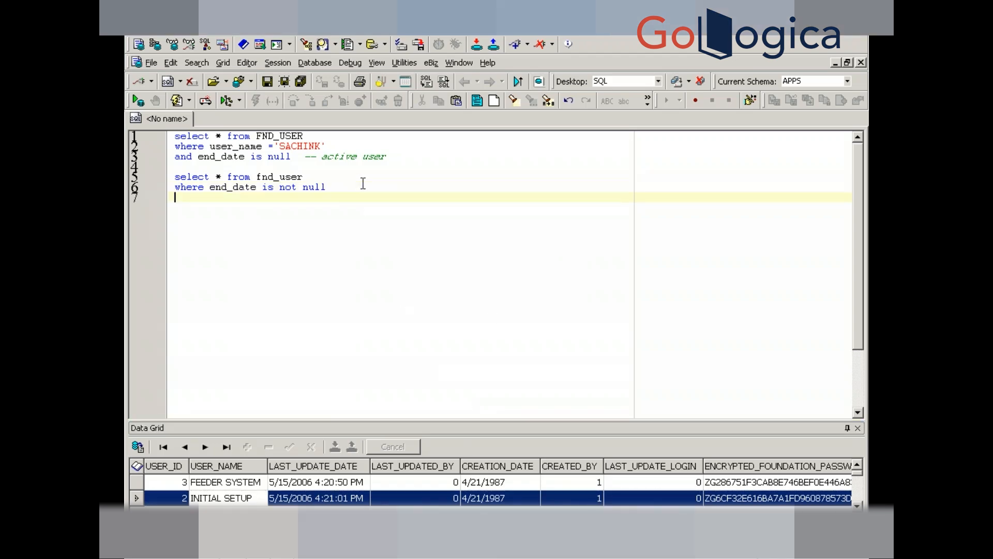
pyautogui.write('select * from ')
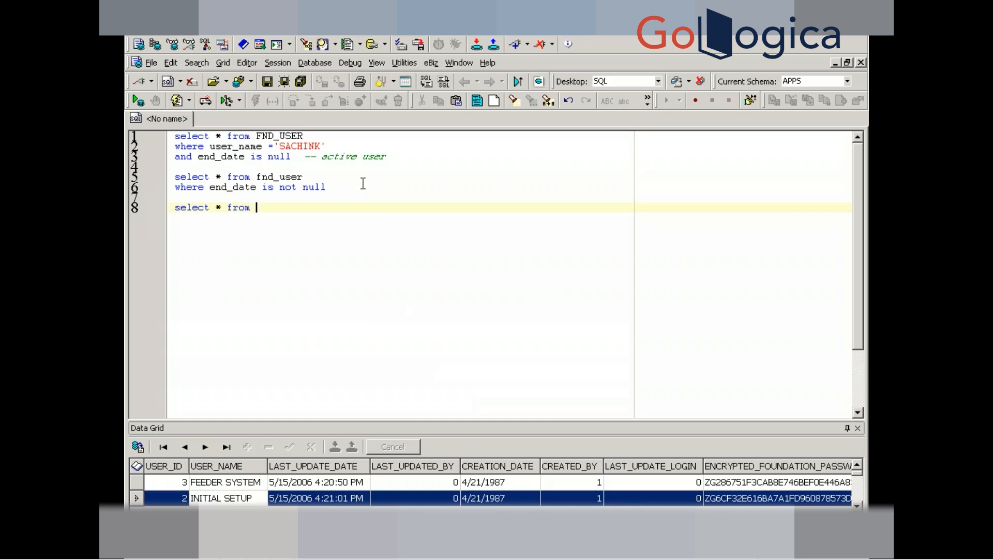
pyautogui.write('fnd_user')
pyautogui.press('Return')
pyautogui.write('where ')
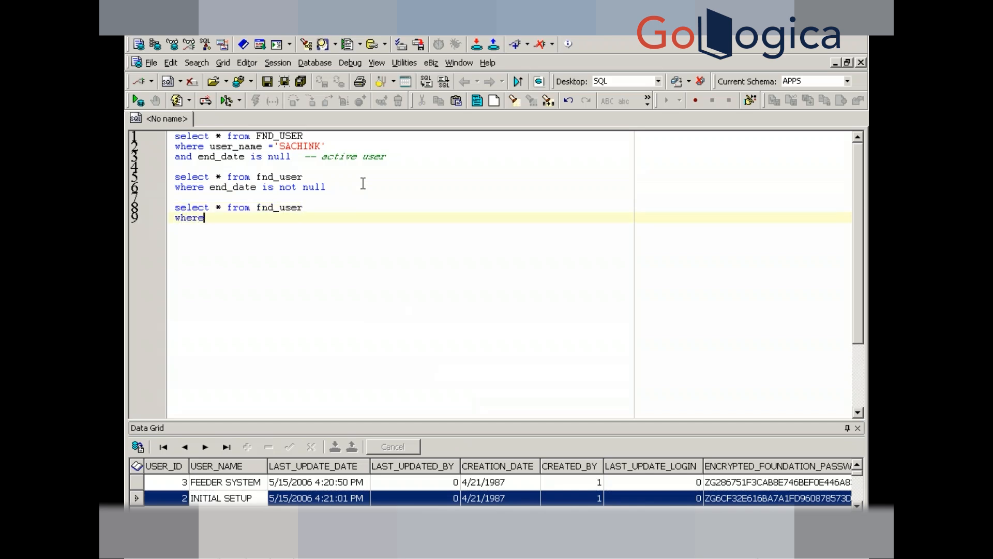
pyautogui.write('end_date is null')
pyautogui.press('F9')
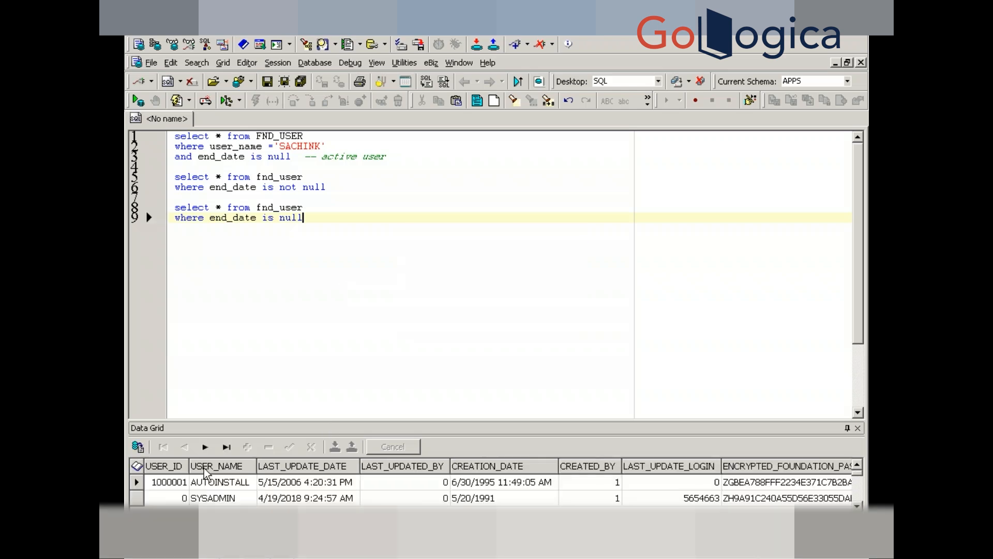
pyautogui.rightClick(215, 489)
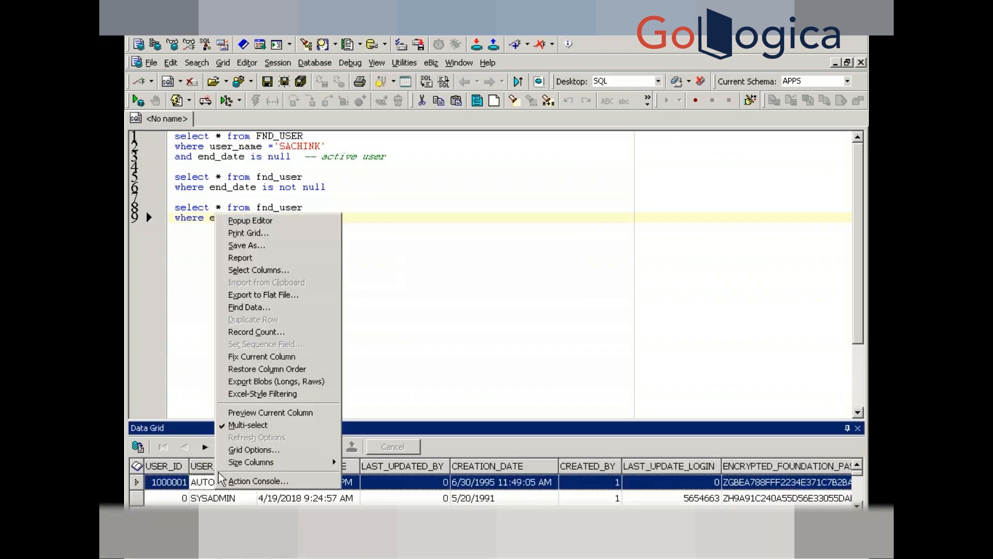
pyautogui.rightClick(205, 488)
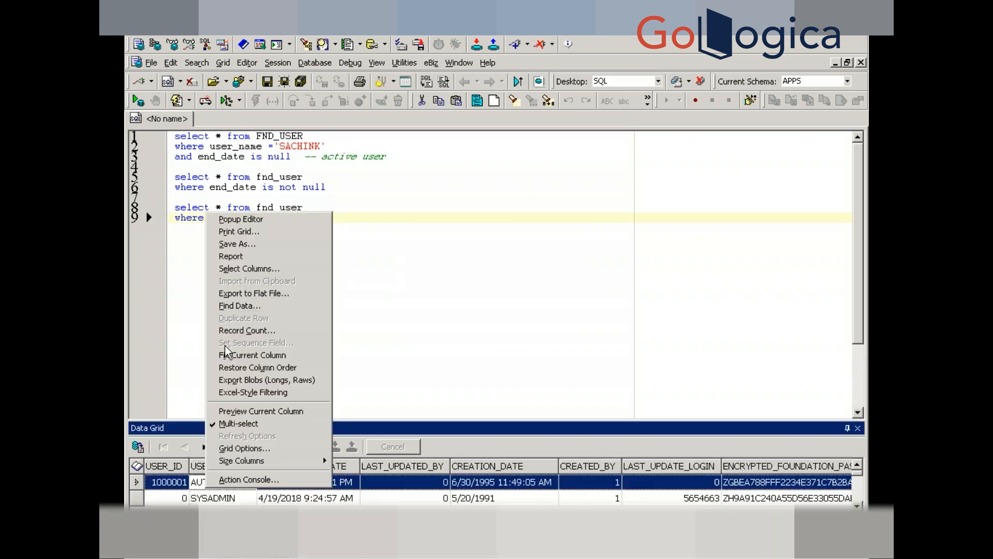
pyautogui.click(234, 331)
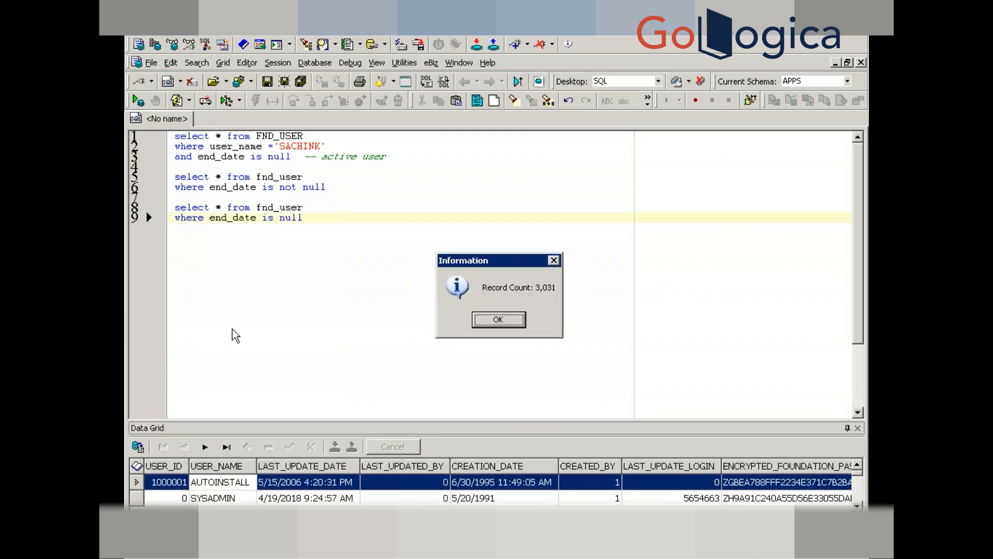
pyautogui.click(489, 323)
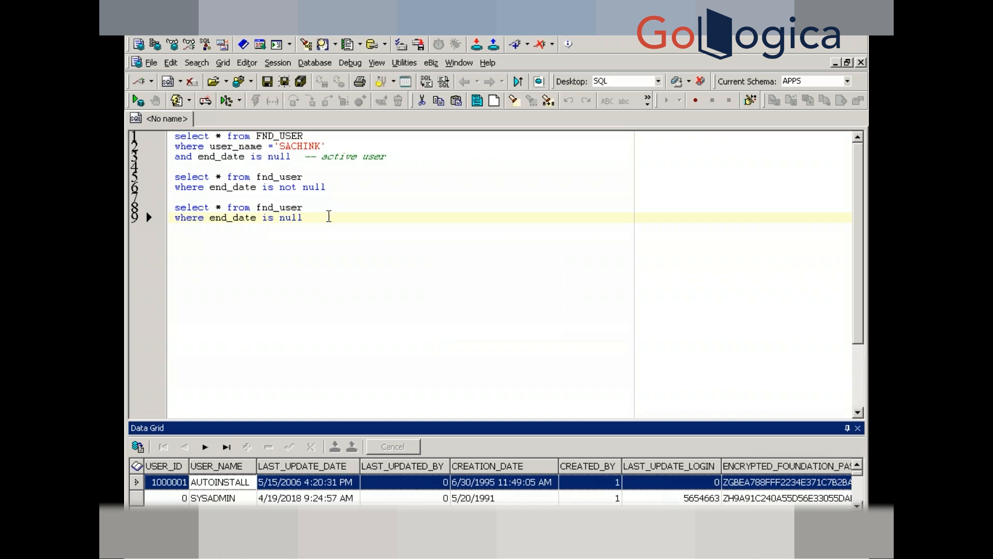
pyautogui.click(329, 217)
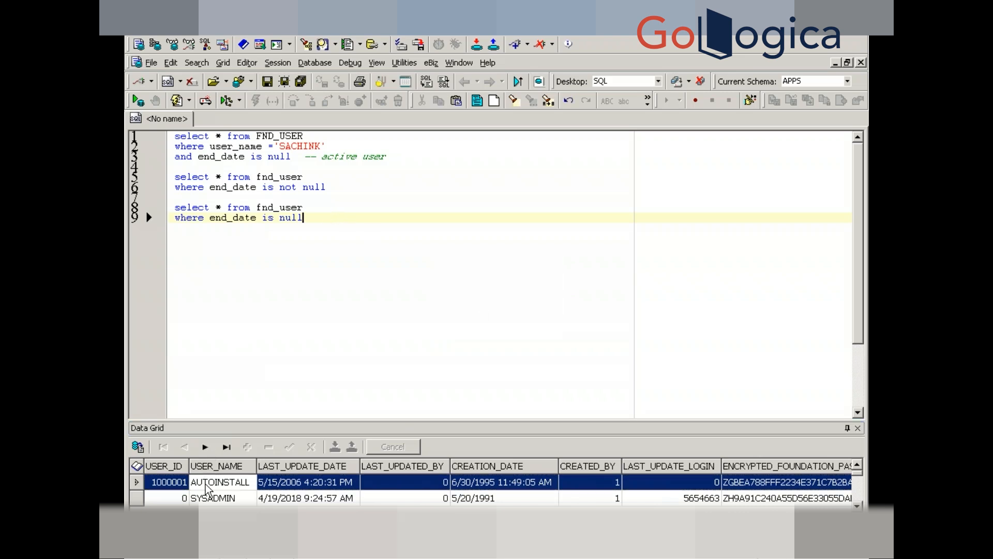
pyautogui.click(211, 499)
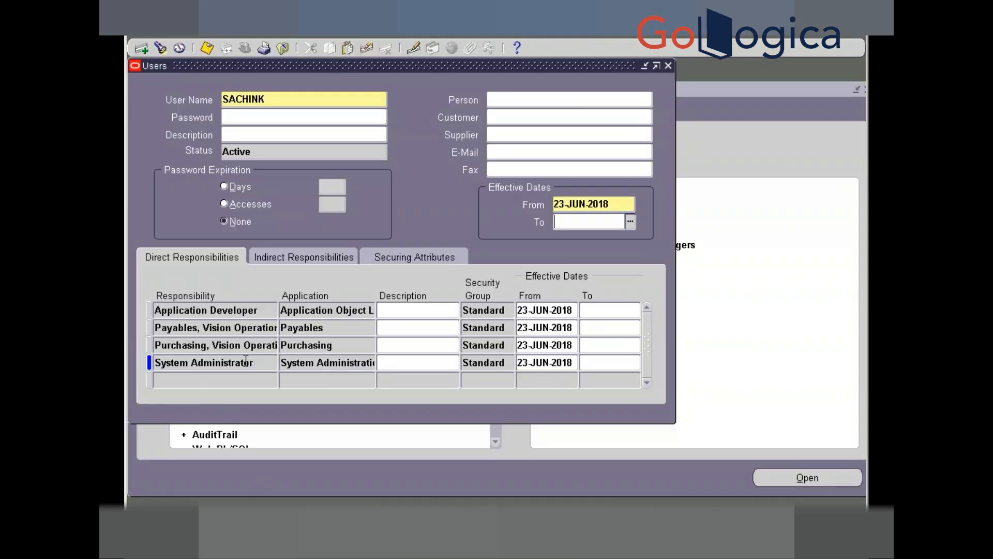
# - Review the user's four responsibilities, including Payables, then close the Users form
pyautogui.doubleClick(248, 326)
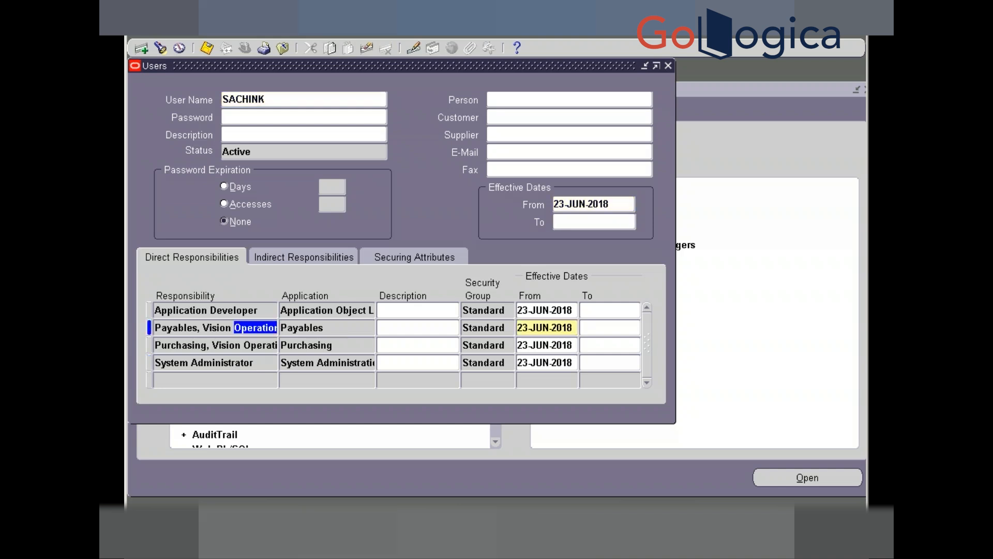
pyautogui.tripleClick(222, 326)
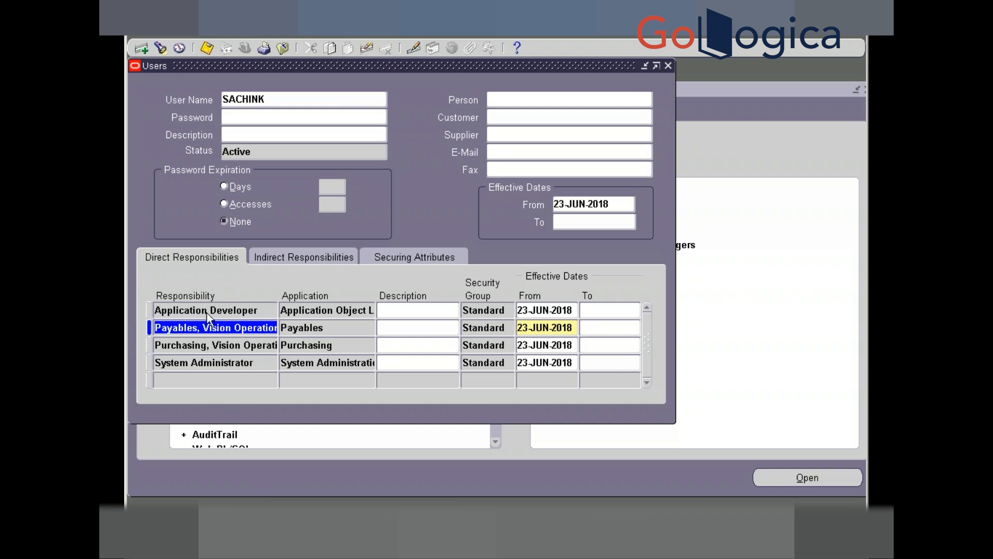
pyautogui.click(264, 98)
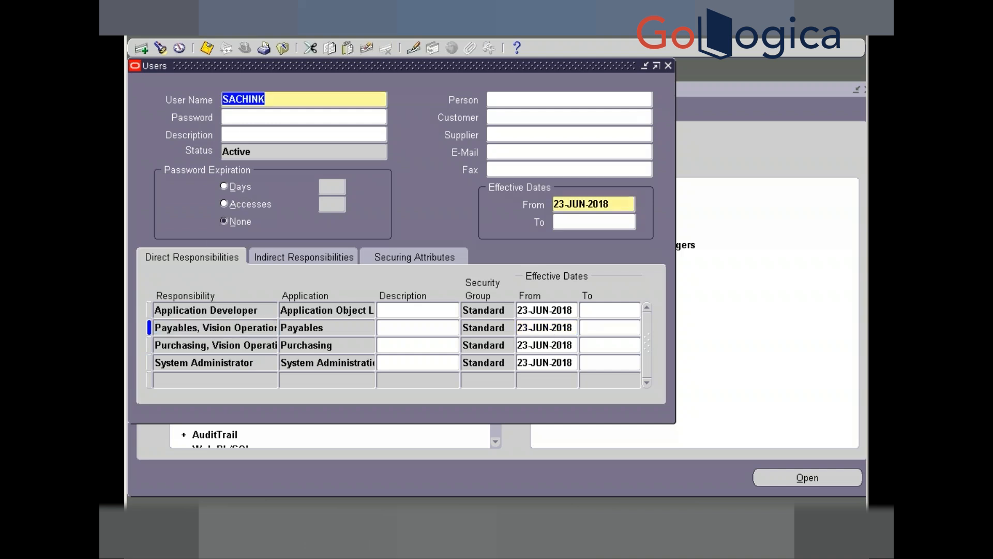
pyautogui.click(199, 328)
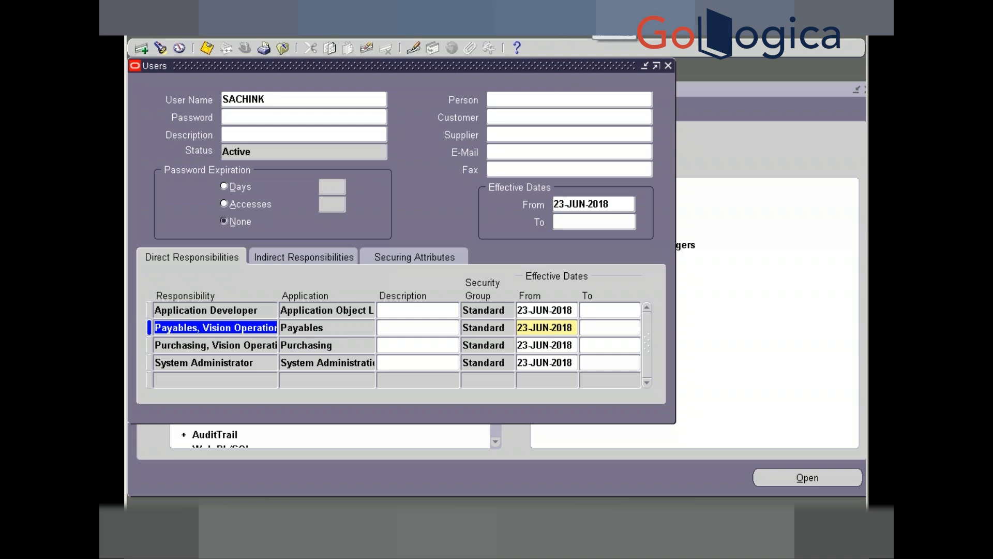
pyautogui.click(301, 100)
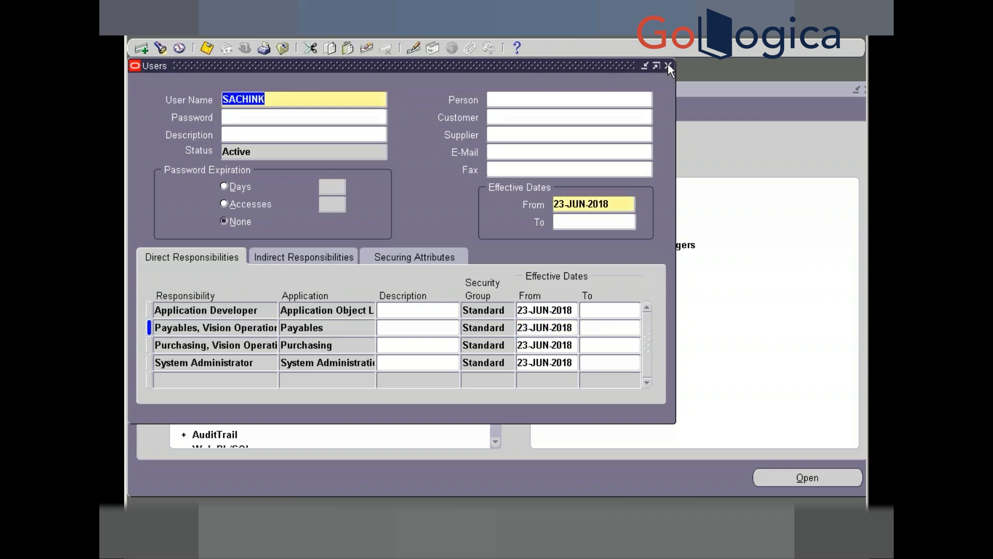
pyautogui.click(668, 66)
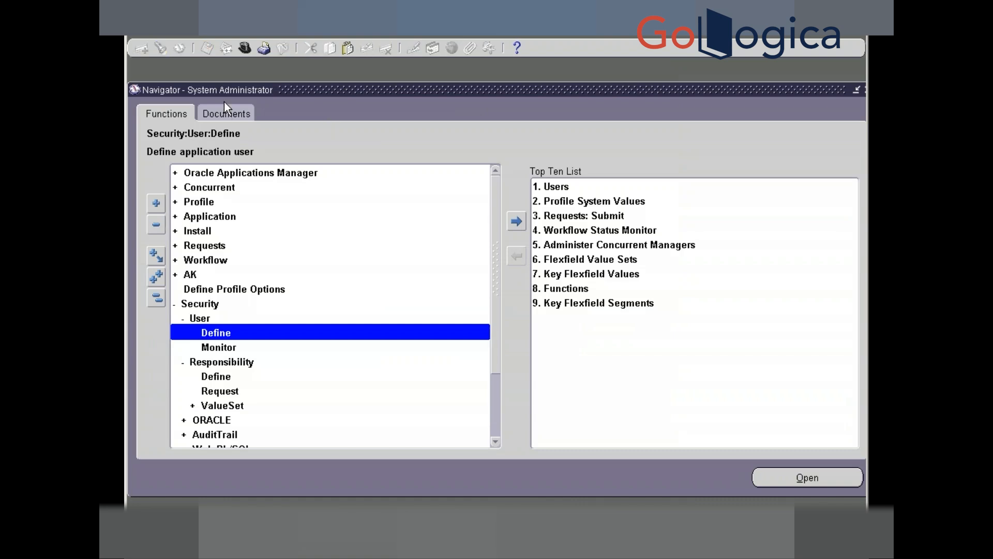
# - Switch to Human Resources, Vision Enterprises and open People > Enter and Maintain
pyautogui.click(244, 48)
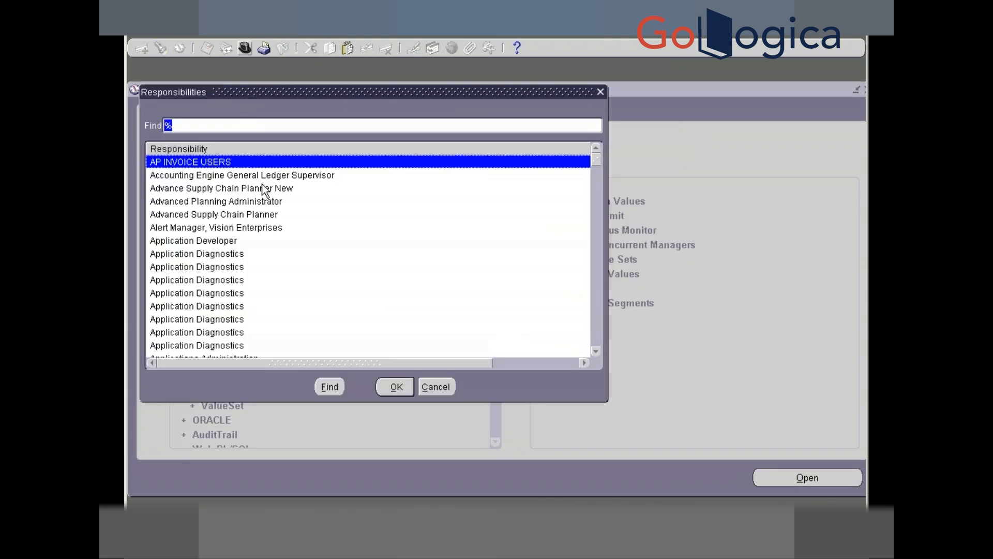
pyautogui.write('h')
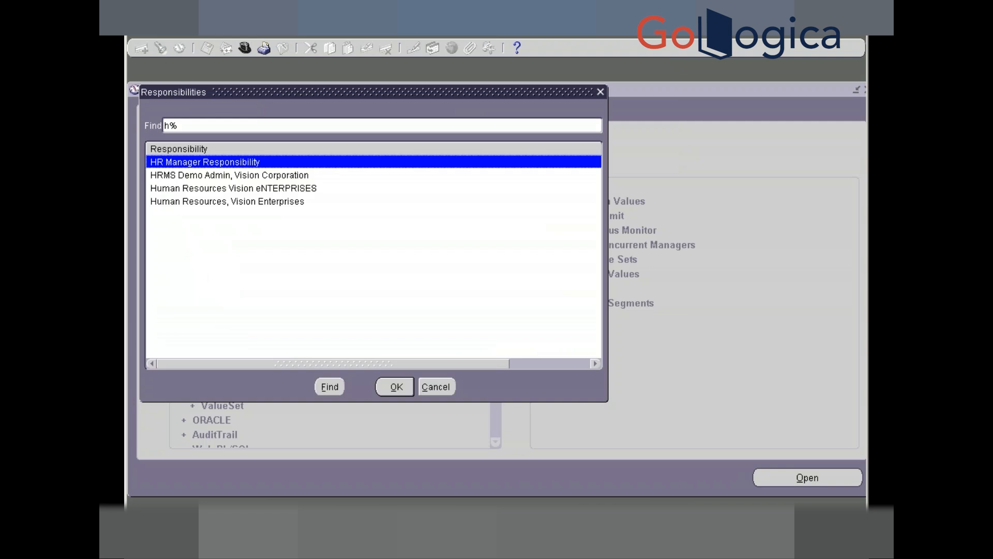
pyautogui.press('Down')
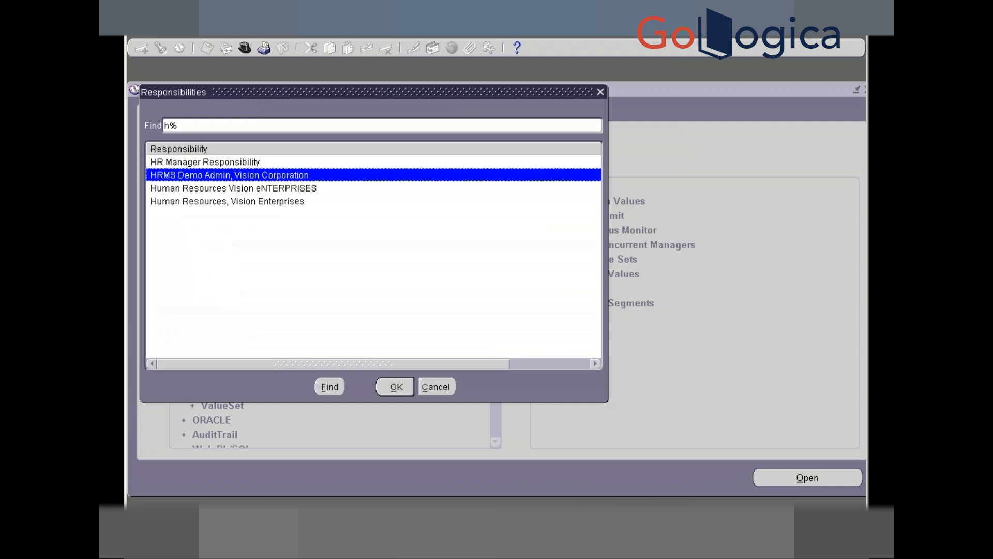
pyautogui.press('Down')
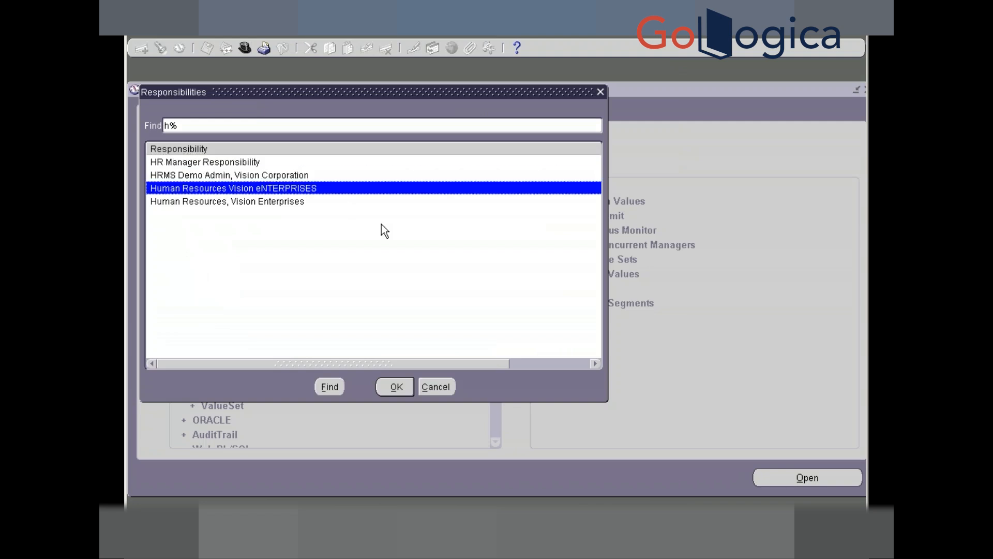
pyautogui.press('Down')
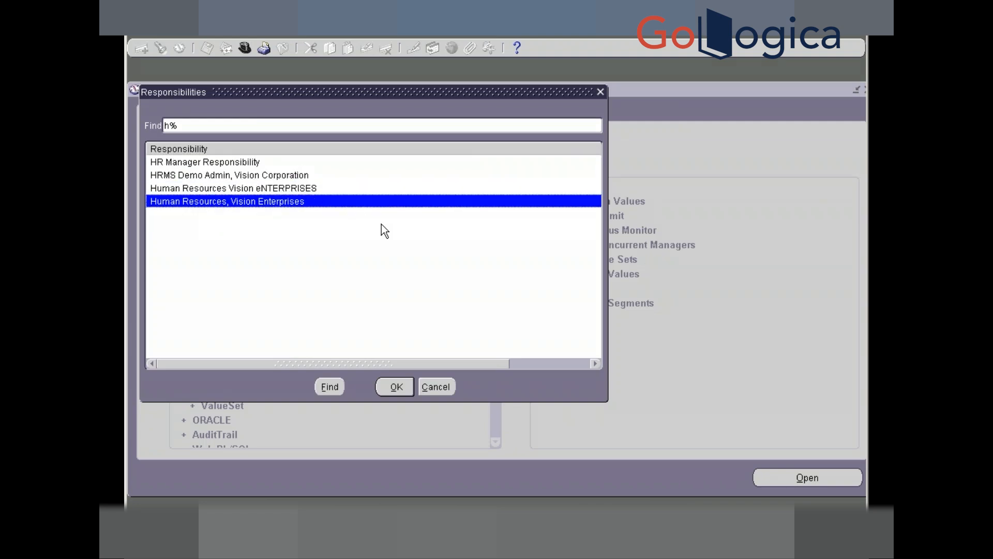
pyautogui.press('Return')
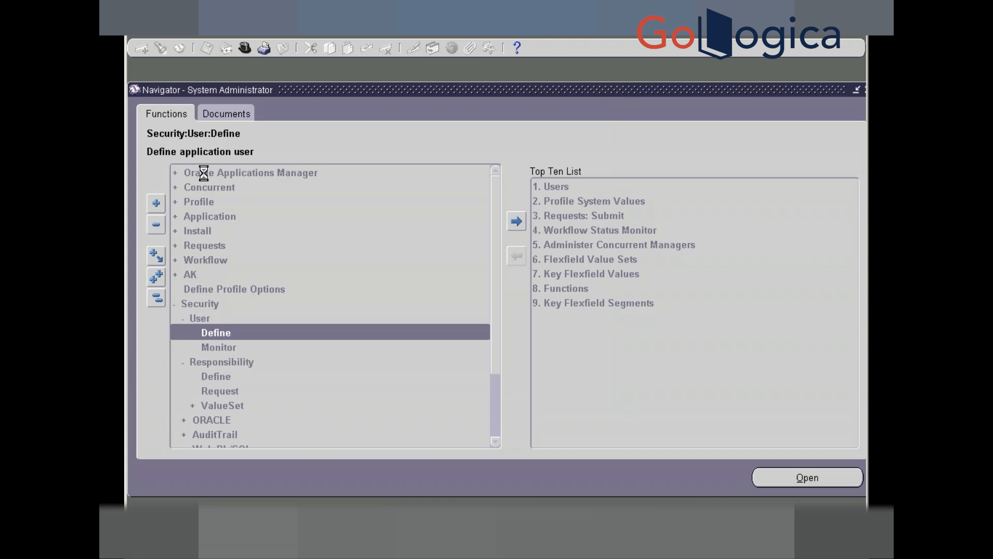
pyautogui.press('Return')
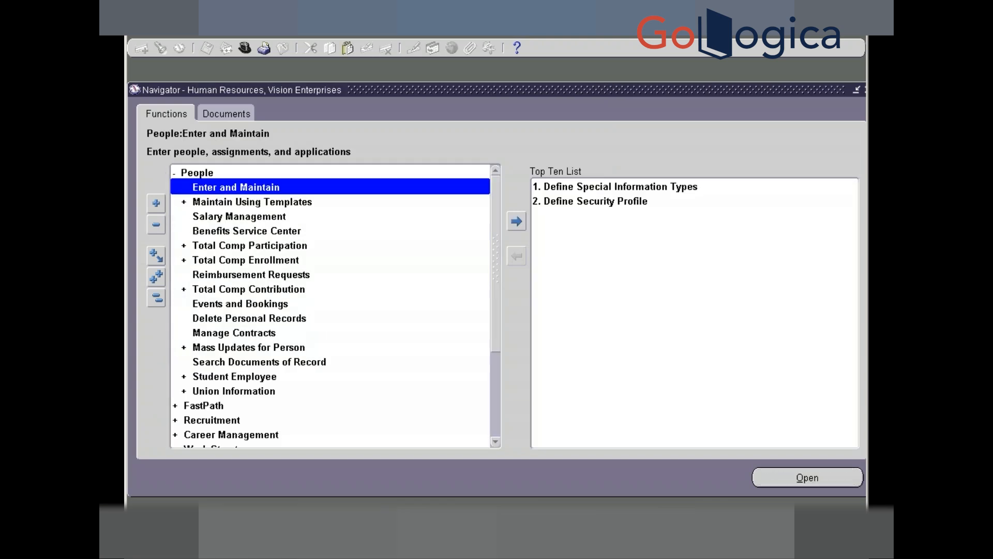
pyautogui.press('Return')
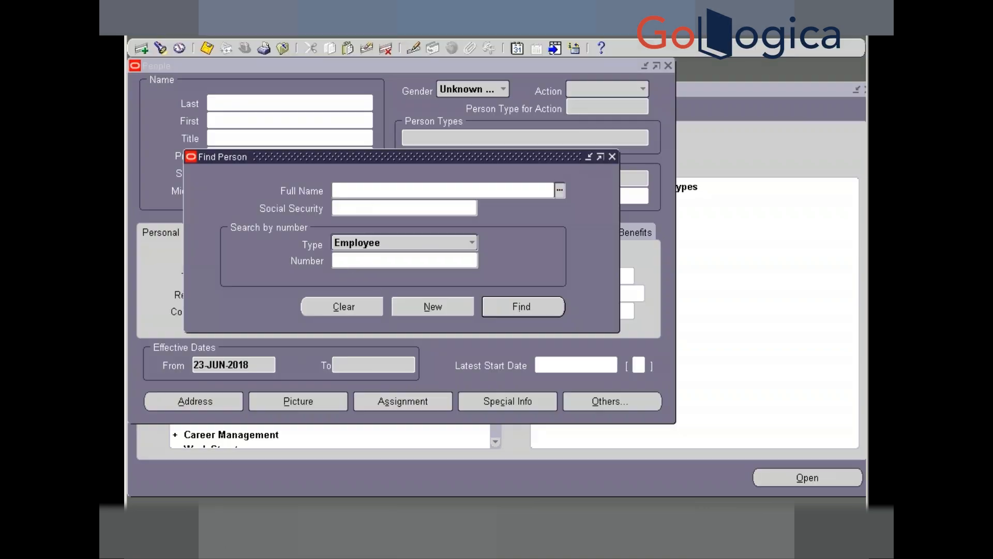
# - Start a new person record and enter the employee's last and first names
pyautogui.click(364, 260)
pyautogui.click(424, 309)
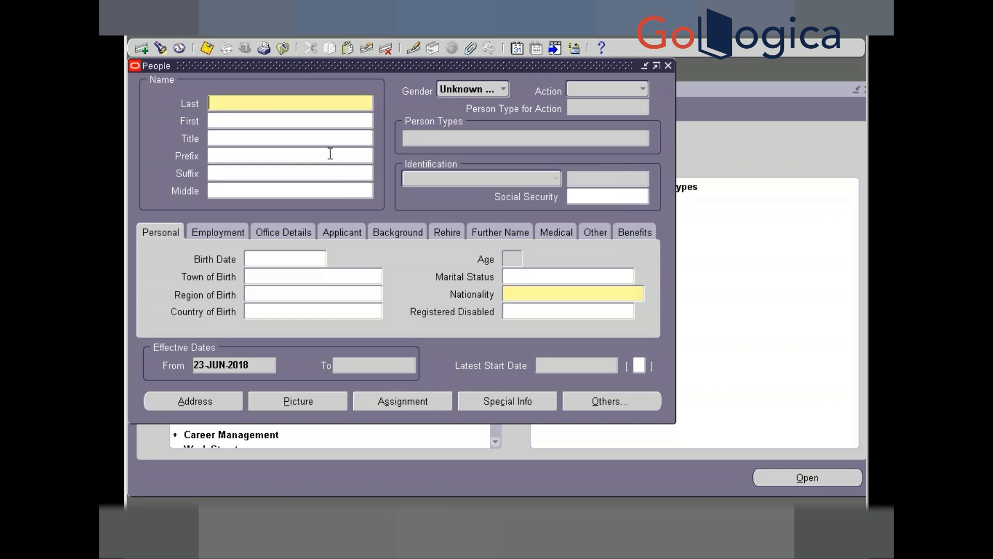
pyautogui.write('SACHINK')
pyautogui.press('BackSpace')
pyautogui.press('BackSpace')
pyautogui.press('BackSpace')
pyautogui.press('BackSpace')
pyautogui.press('BackSpace')
pyautogui.press('BackSpace')
pyautogui.press('BackSpace')
pyautogui.write('Sachin')
pyautogui.press('Tab')
pyautogui.write('K')
pyautogui.press('Tab')
# - Set Gender to Male, Action to Create Employment, and person type Employee
pyautogui.click(474, 89)
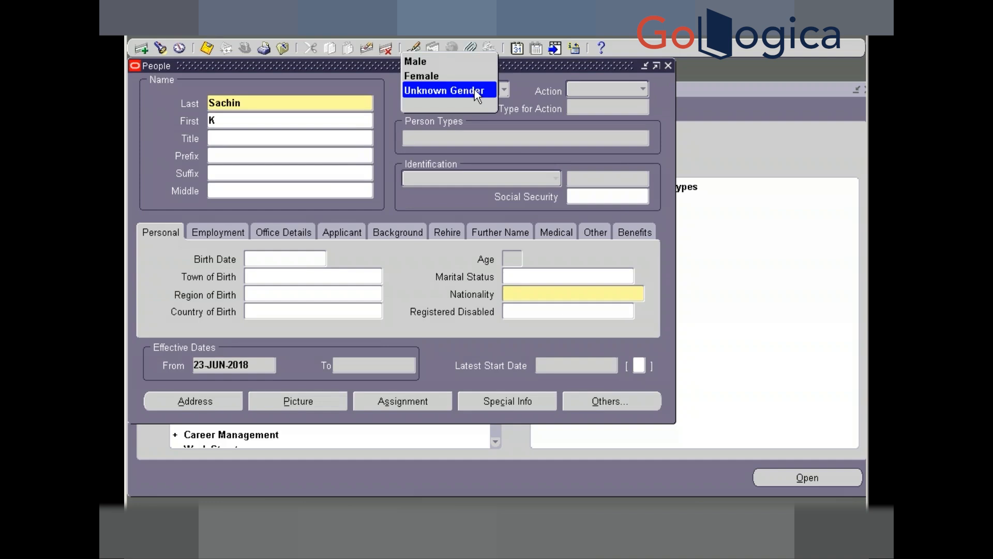
pyautogui.click(448, 65)
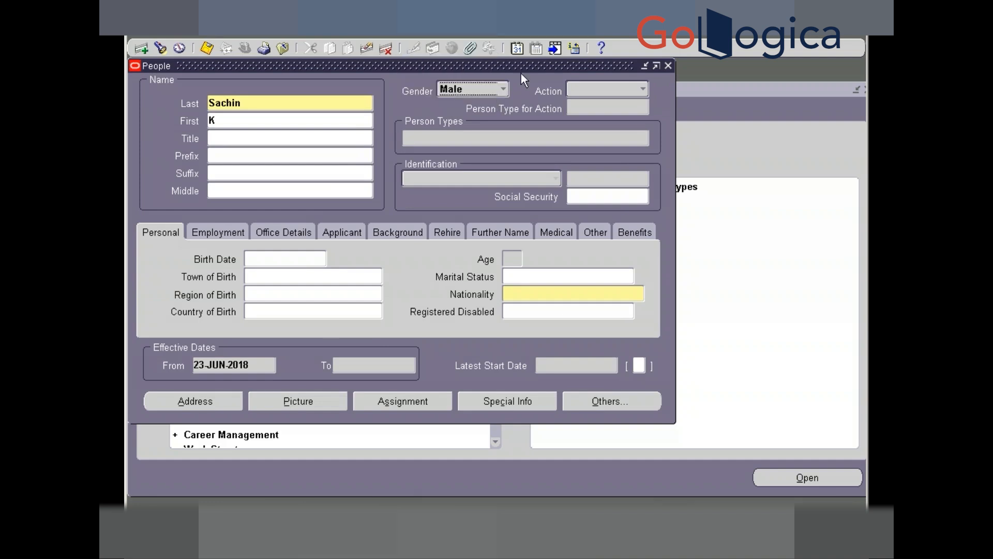
pyautogui.click(599, 91)
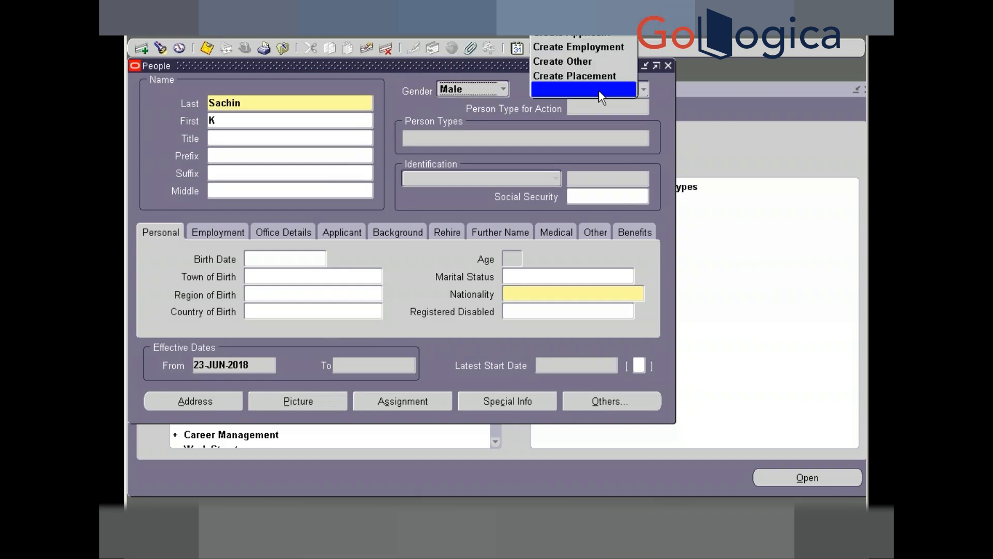
pyautogui.click(587, 50)
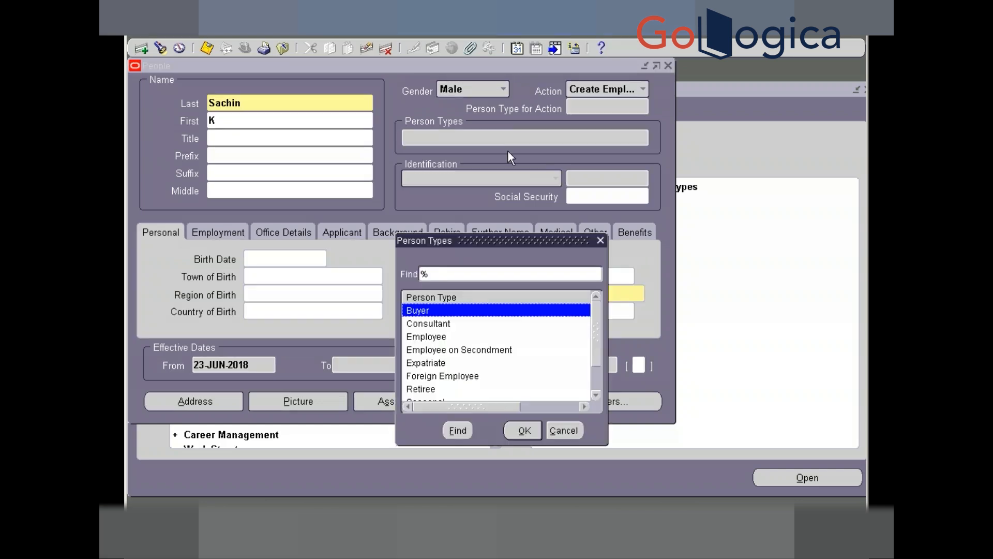
pyautogui.press('Down')
pyautogui.press('Down')
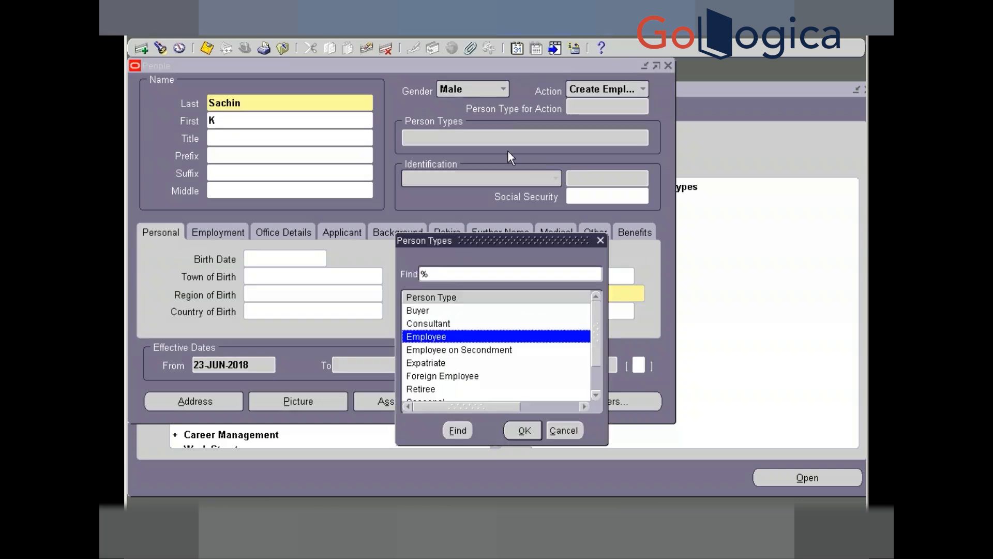
pyautogui.press('Return')
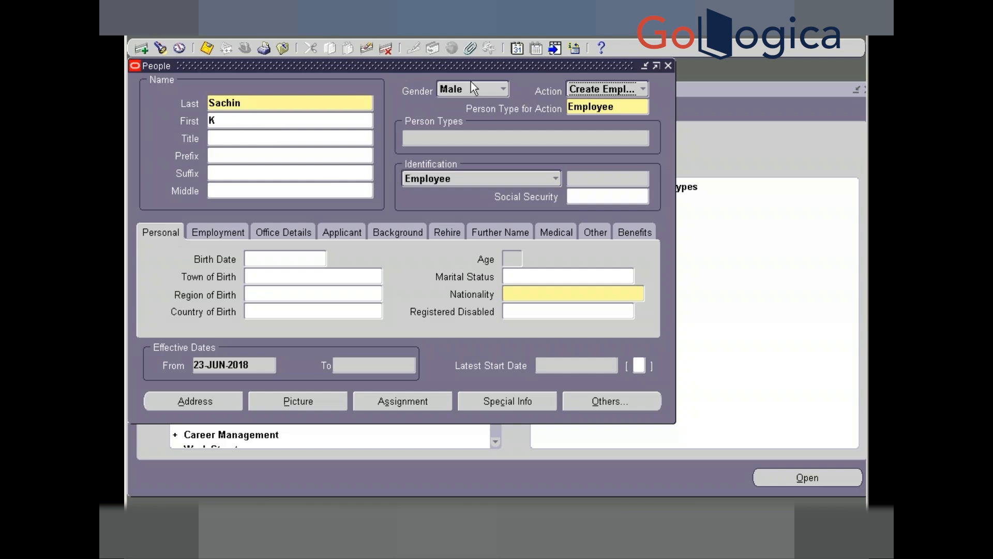
pyautogui.click(576, 90)
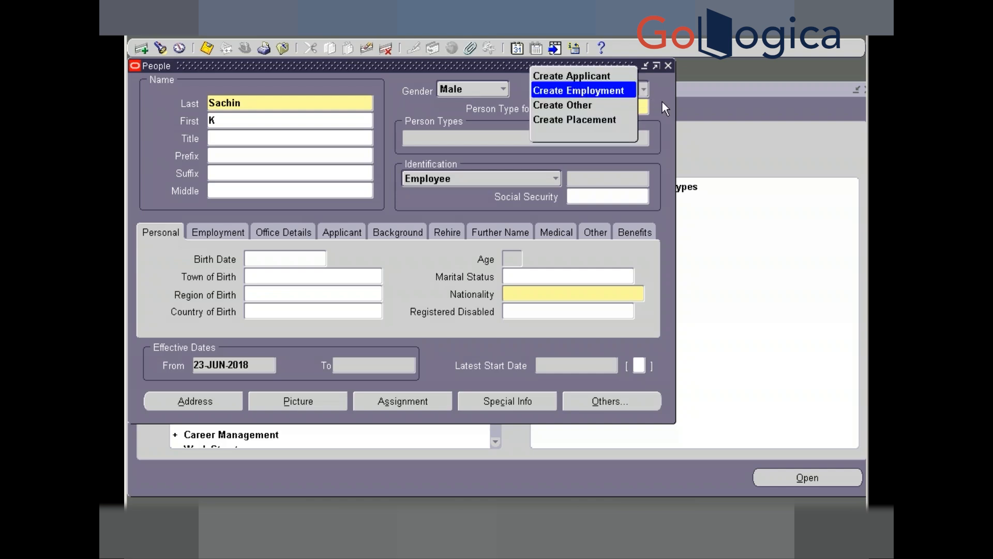
pyautogui.press('Return')
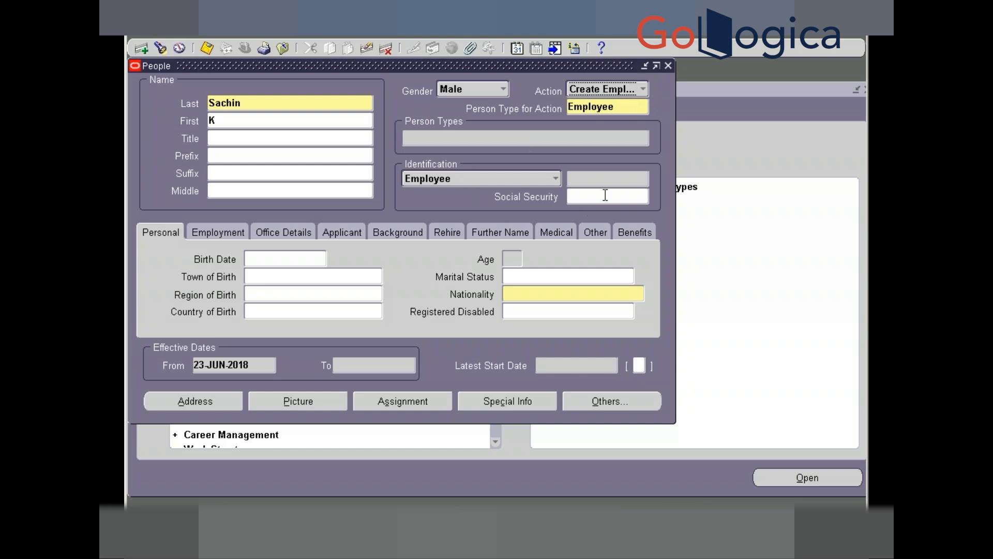
pyautogui.click(266, 261)
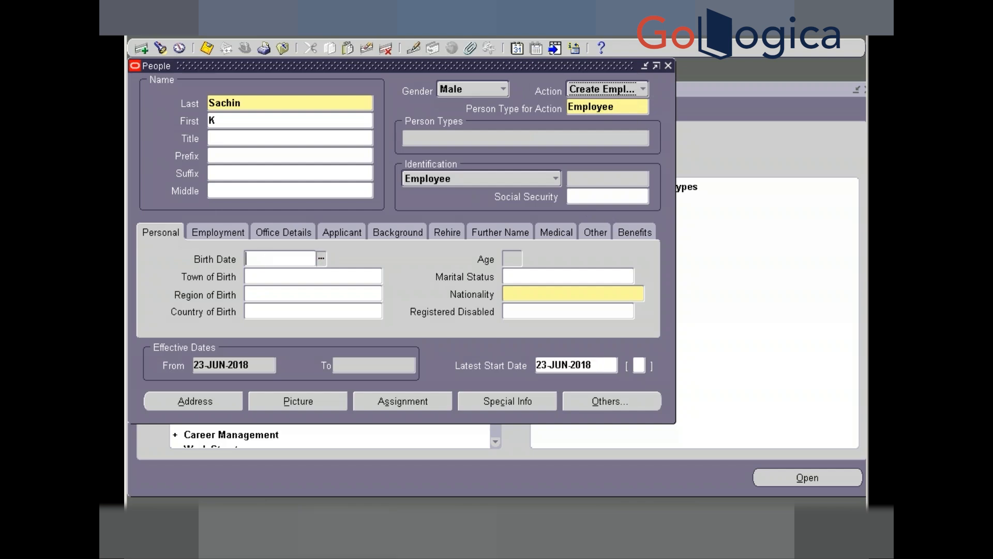
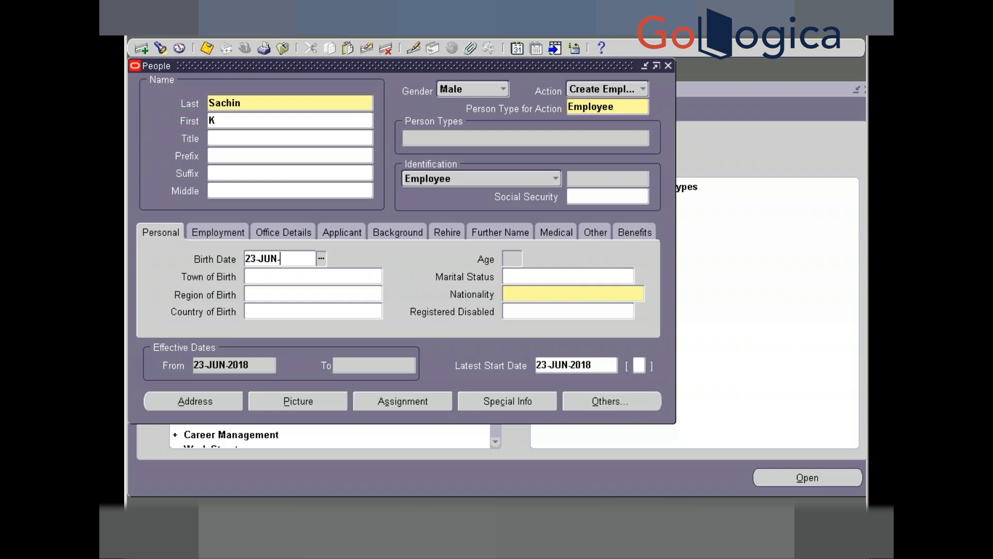
pyautogui.press('Tab')
# - Enter the employee's e-mail address on the Office Details tab and save
pyautogui.click(270, 232)
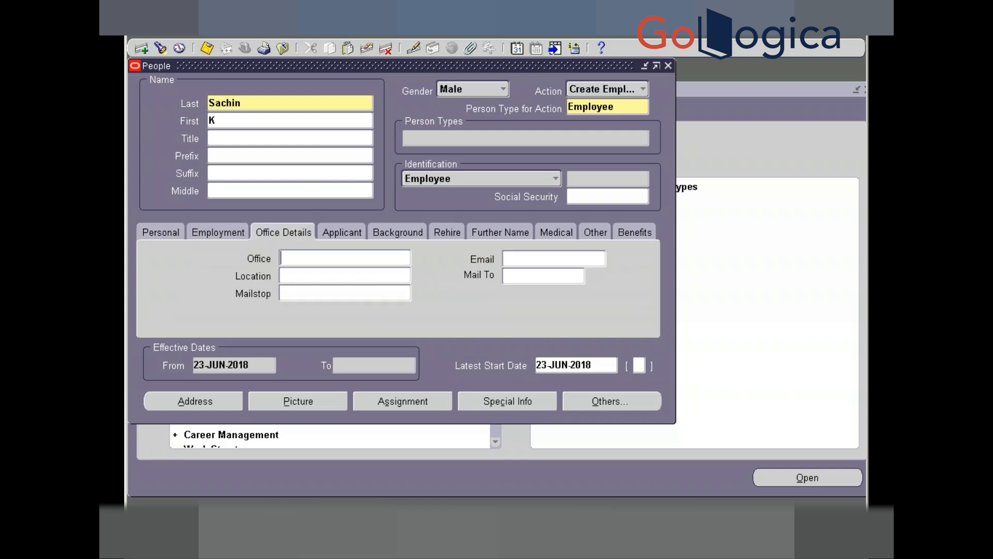
pyautogui.click(530, 254)
pyautogui.doubleClick(586, 259)
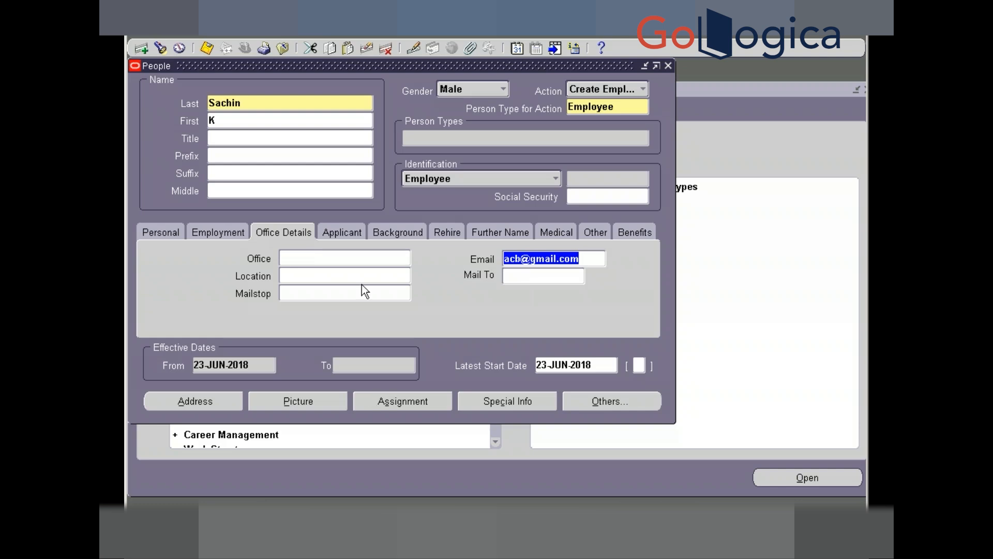
pyautogui.hotkey('ctrl', 's')
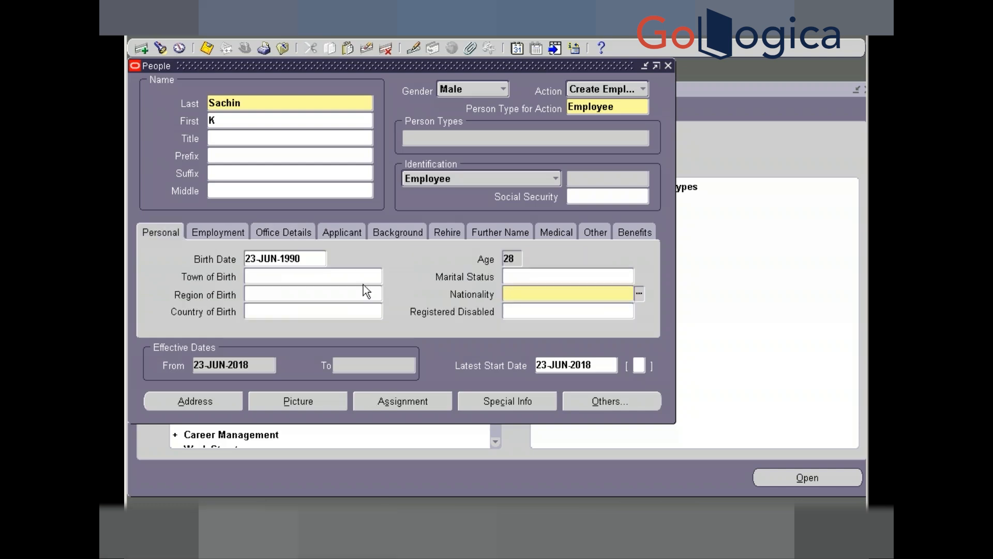
# - Choose Indian as the employee's nationality
pyautogui.click(639, 293)
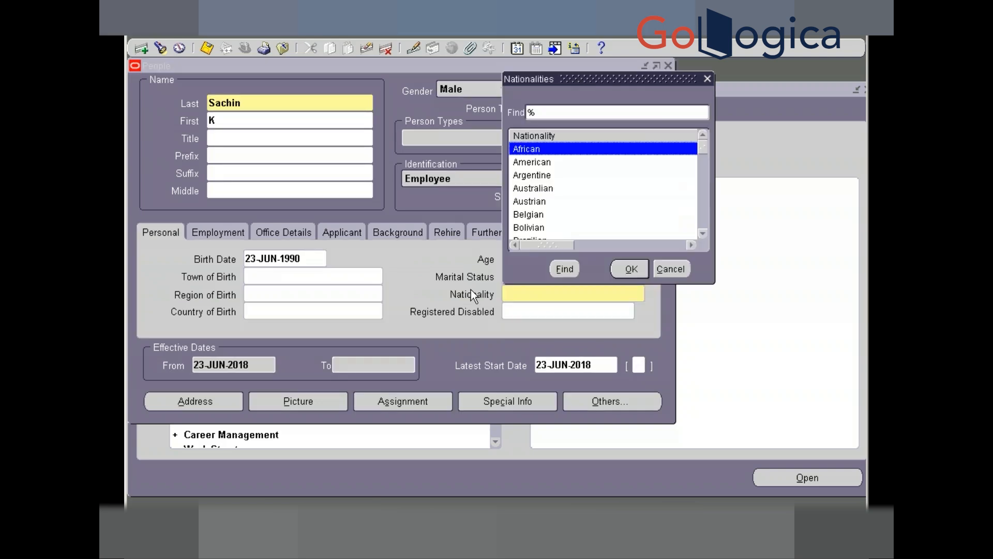
pyautogui.write('i')
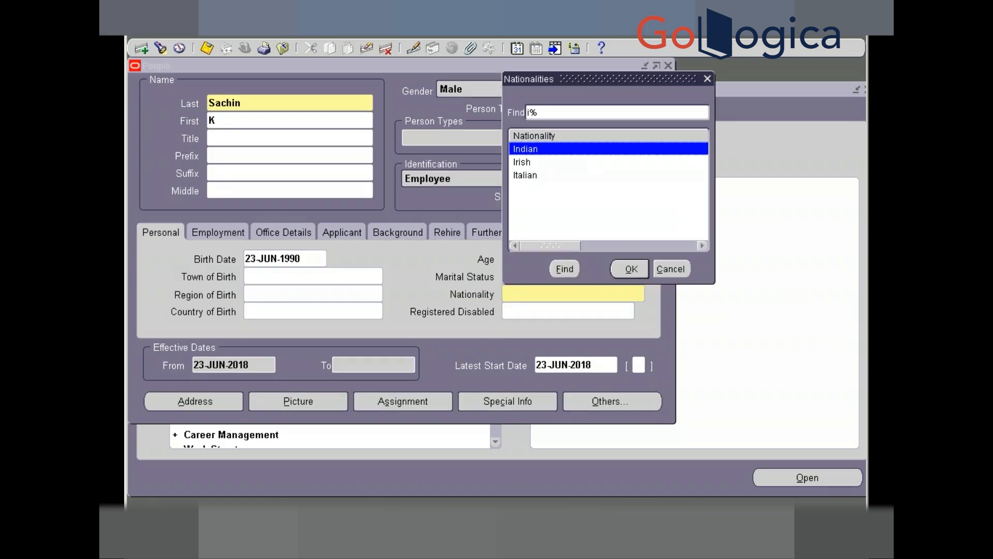
pyautogui.press('Return')
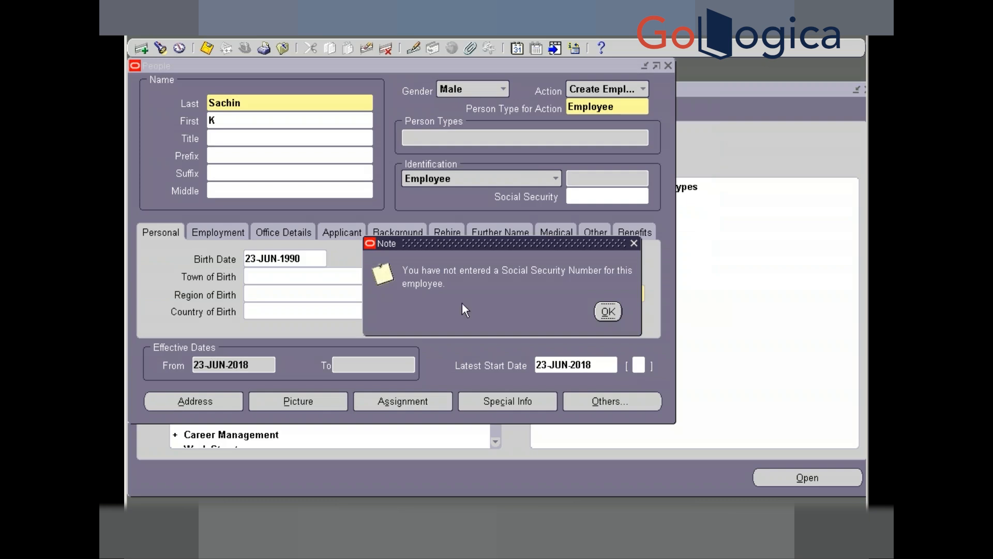
# - Acknowledge the missing Social Security Number note and open the employee's Assignment window
pyautogui.click(608, 311)
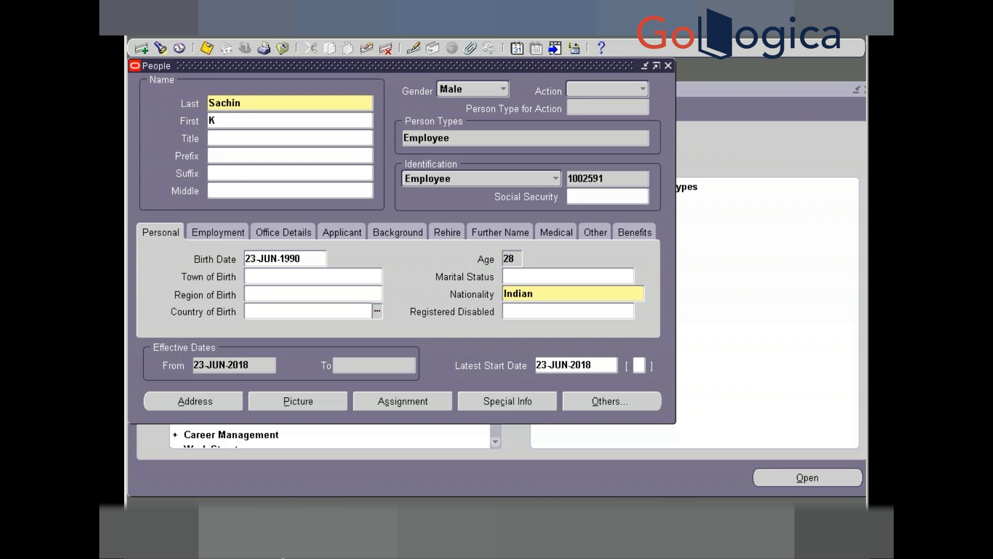
pyautogui.click(367, 405)
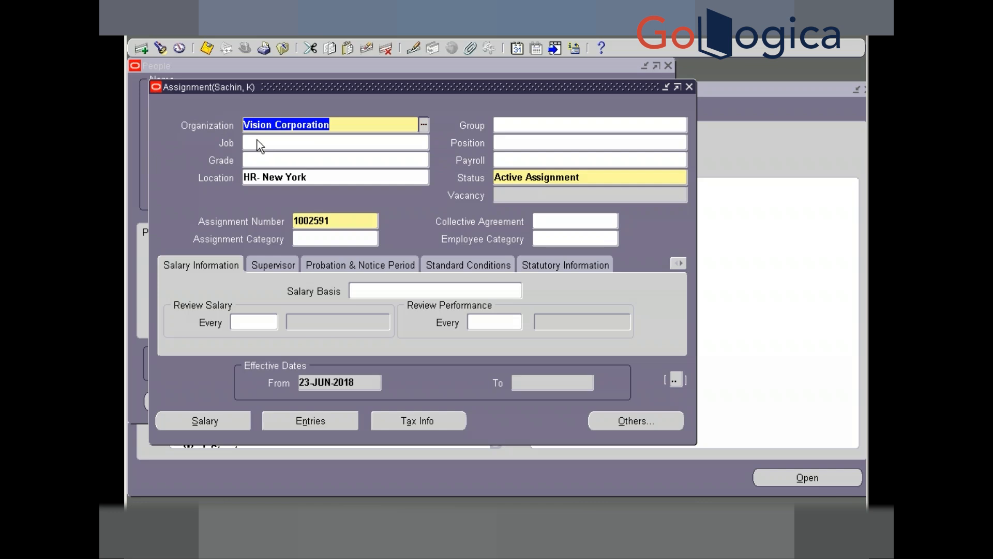
# - Set the assignment's job to ..Manager from the full job list, applied as a correction
pyautogui.click(424, 125)
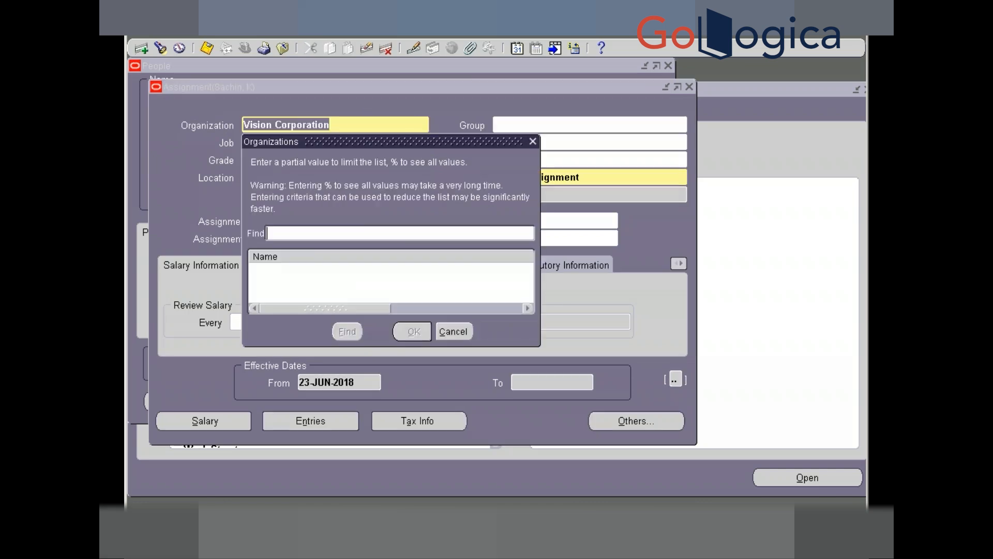
pyautogui.click(444, 332)
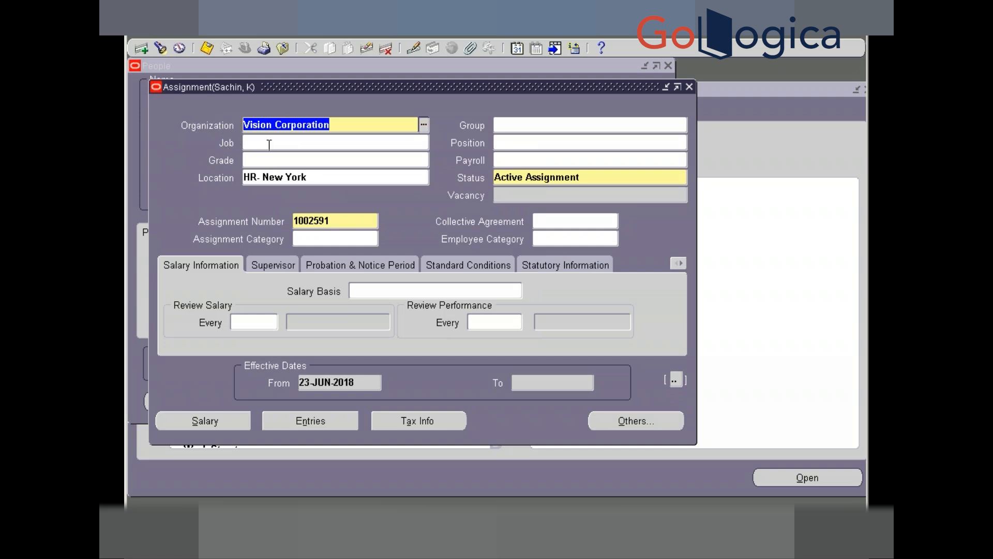
pyautogui.press('Tab')
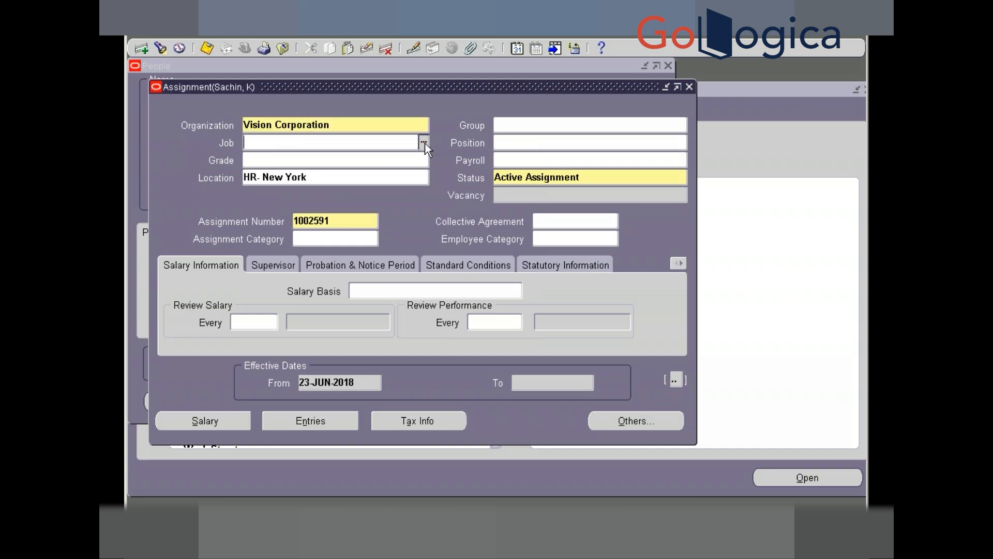
pyautogui.click(424, 143)
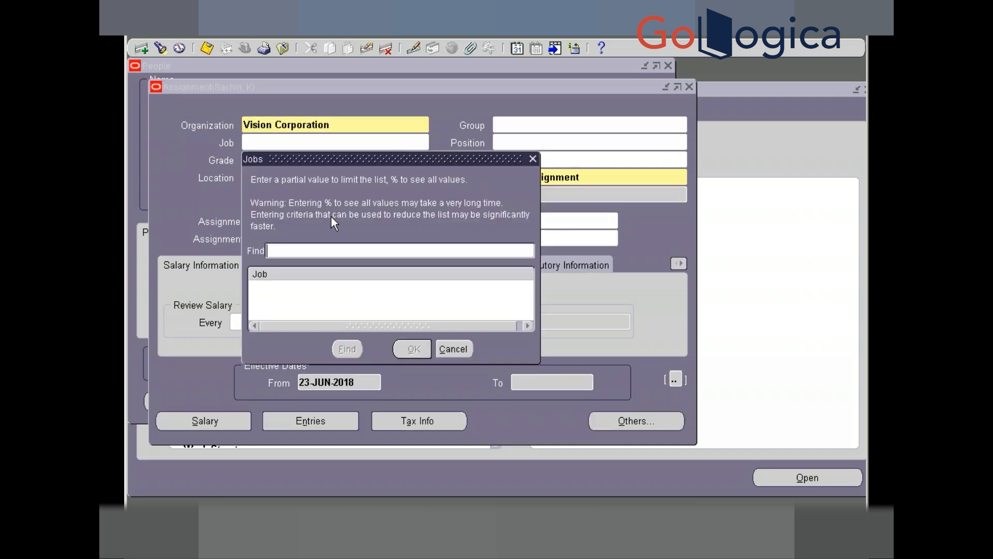
pyautogui.write('%')
pyautogui.press('Return')
pyautogui.press('Return')
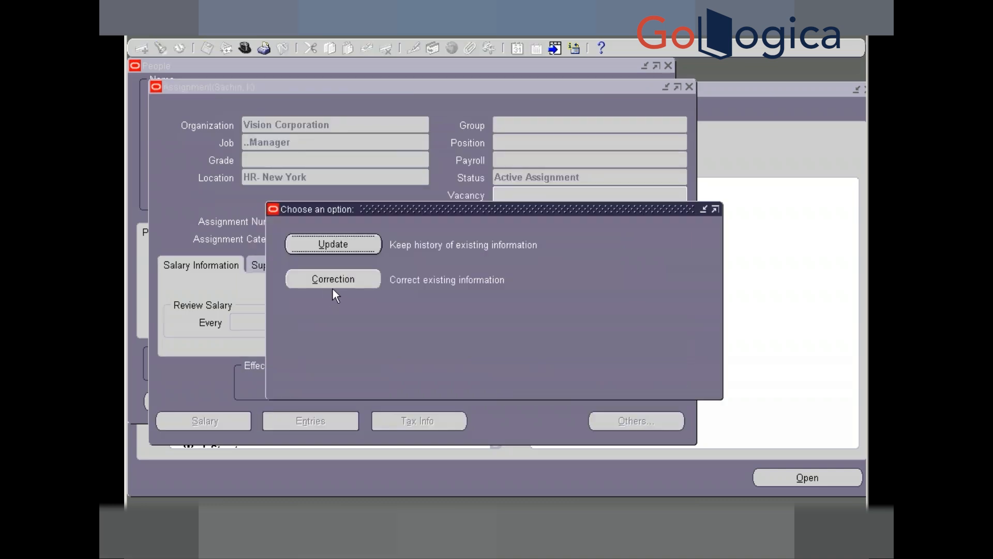
pyautogui.click(337, 281)
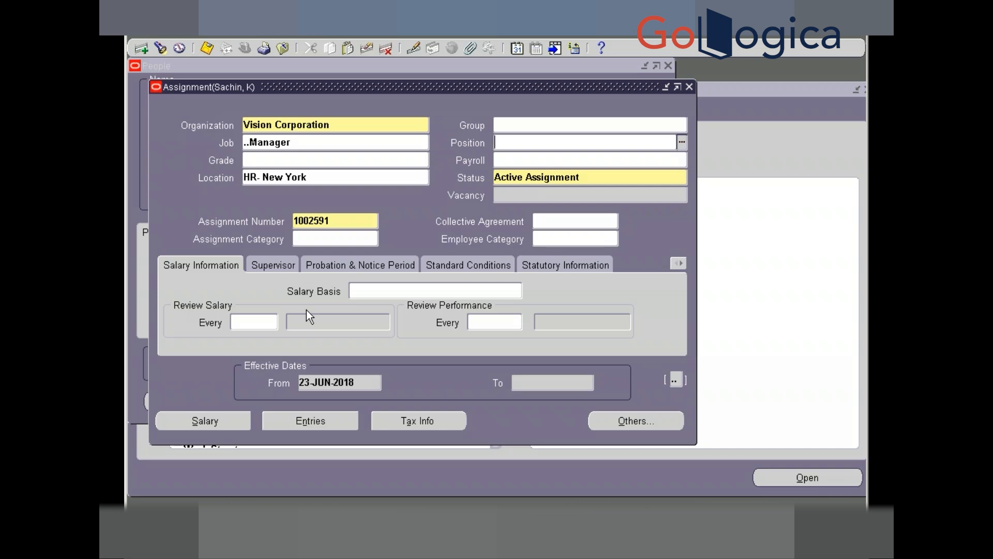
# - Pick the supervisor by worker number from the full list on the Supervisor tab
pyautogui.click(520, 159)
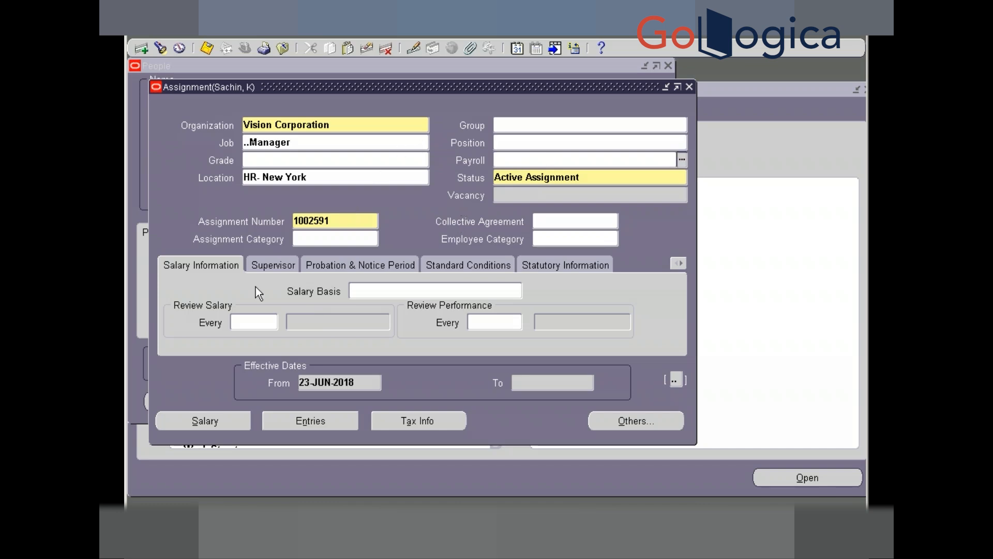
pyautogui.click(274, 262)
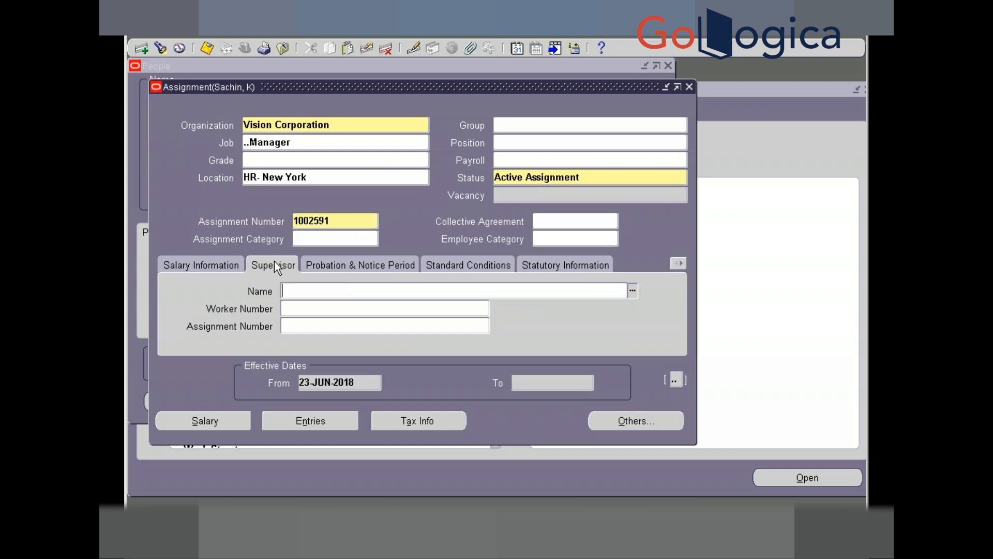
pyautogui.click(401, 308)
pyautogui.click(482, 313)
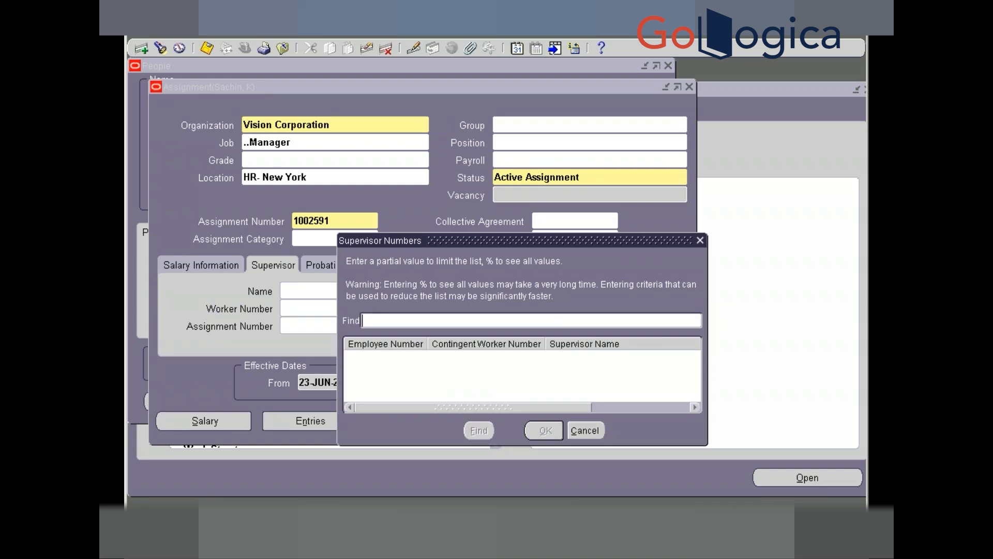
pyautogui.write('%')
pyautogui.press('Return')
pyautogui.press('Down')
pyautogui.press('Down')
pyautogui.press('Down')
pyautogui.press('Down')
pyautogui.press('Down')
pyautogui.press('Down')
pyautogui.press('Down')
pyautogui.press('Down')
pyautogui.press('Down')
pyautogui.press('Down')
pyautogui.press('Down')
pyautogui.press('Down')
pyautogui.press('Down')
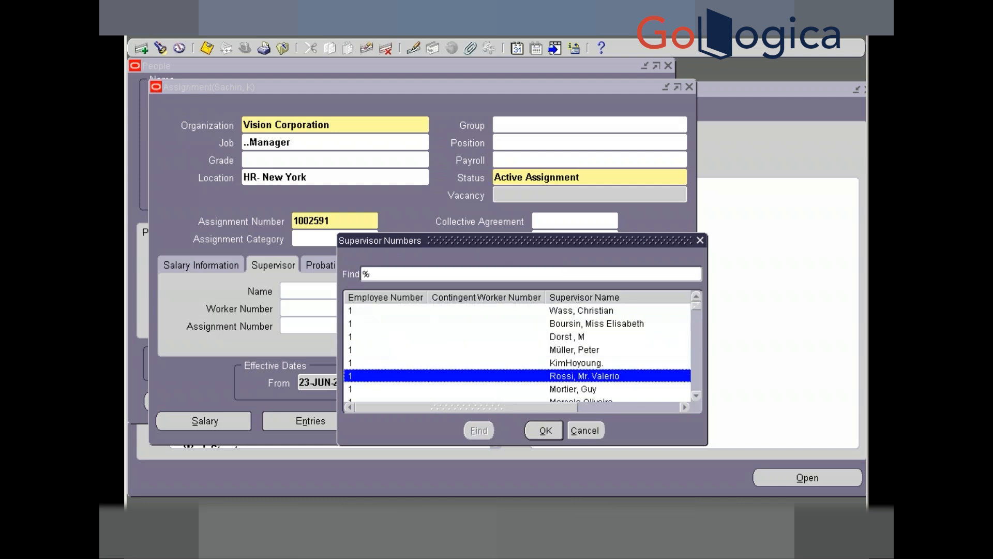
pyautogui.press('Down')
pyautogui.press('Down')
pyautogui.press('Down')
pyautogui.press('Down')
pyautogui.press('Down')
pyautogui.press('Down')
pyautogui.press('Down')
pyautogui.press('Down')
pyautogui.press('Down')
pyautogui.press('Down')
pyautogui.press('Down')
pyautogui.press('Down')
pyautogui.press('Down')
pyautogui.press('Down')
pyautogui.press('Down')
pyautogui.press('Down')
pyautogui.press('Down')
pyautogui.press('Down')
pyautogui.press('Down')
pyautogui.press('Down')
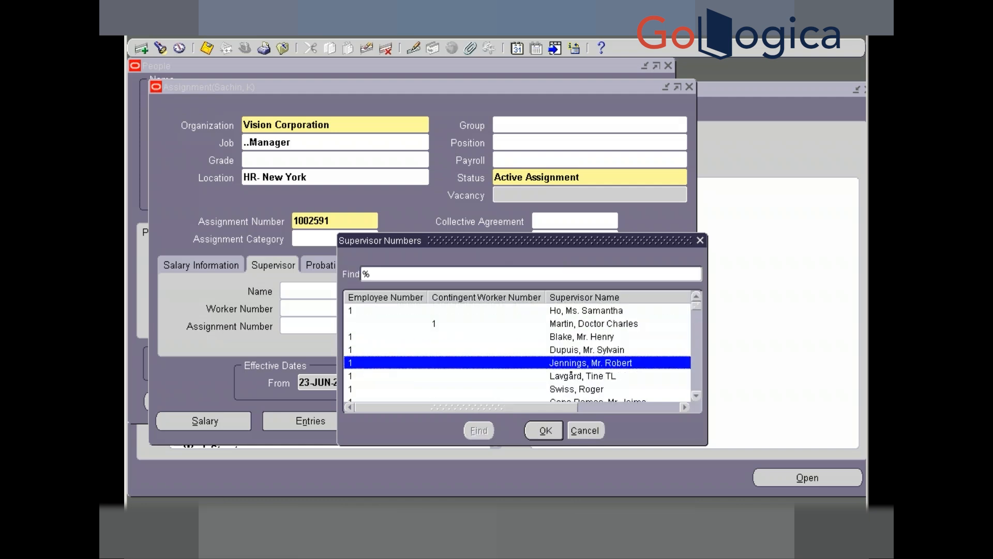
pyautogui.press('Down')
pyautogui.press('Down')
pyautogui.press('Down')
pyautogui.press('Down')
pyautogui.press('Down')
pyautogui.press('Down')
pyautogui.press('Down')
pyautogui.press('Down')
pyautogui.press('Down')
pyautogui.press('Down')
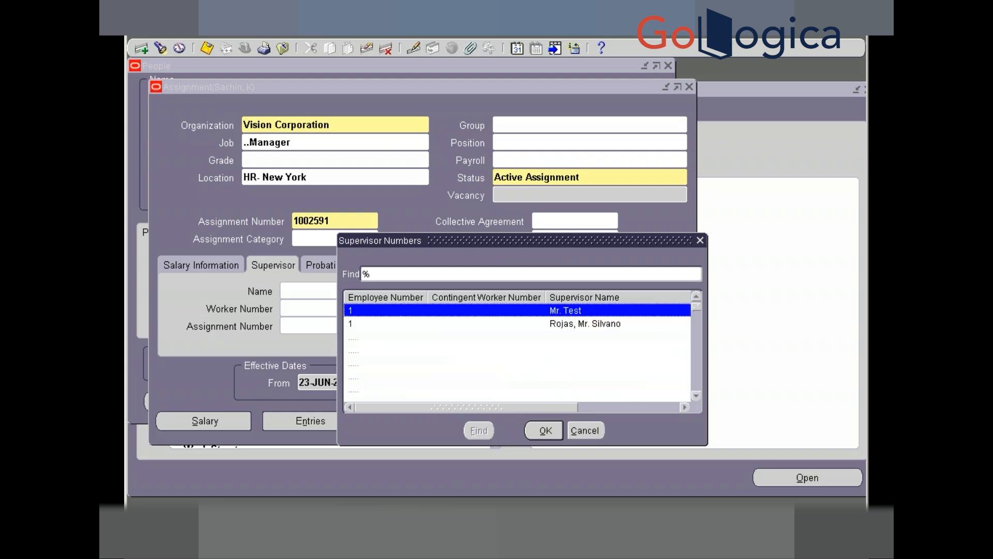
pyautogui.press('Down')
pyautogui.press('Down')
pyautogui.press('Down')
pyautogui.press('Down')
pyautogui.press('Down')
pyautogui.press('Down')
pyautogui.press('Down')
pyautogui.press('Down')
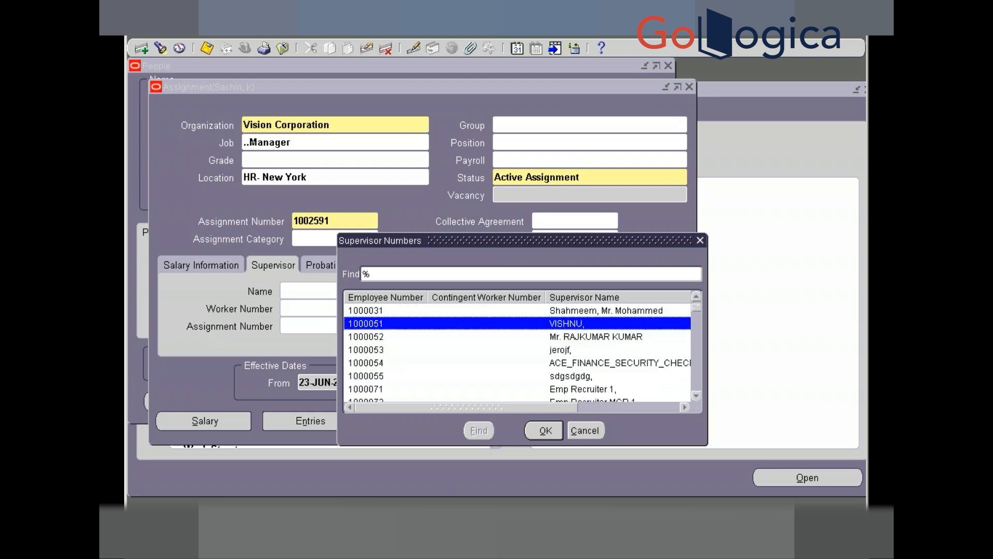
pyautogui.press('Down')
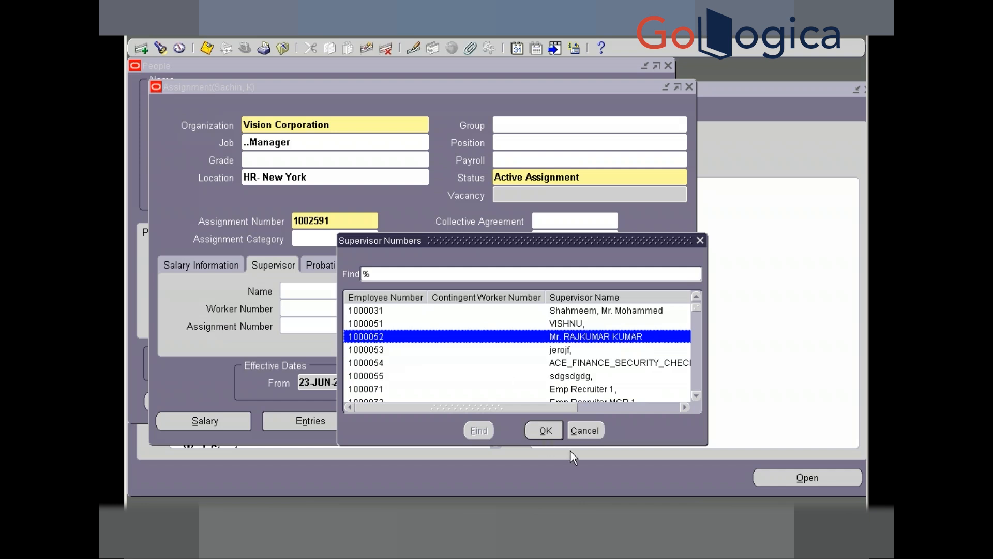
pyautogui.click(542, 431)
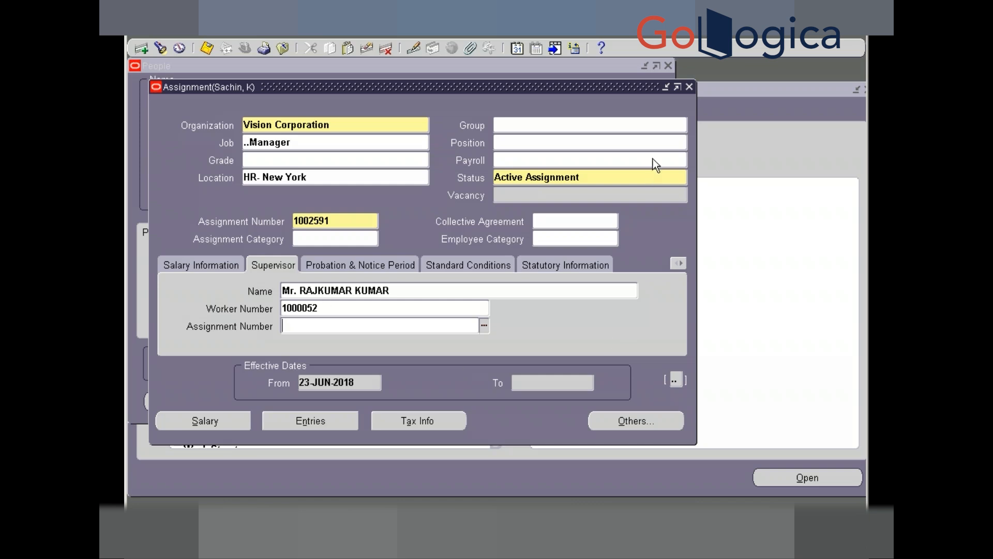
# - Close the assignment and view the person's Record History, selecting table name PER_PEOPLE_V
pyautogui.click(689, 87)
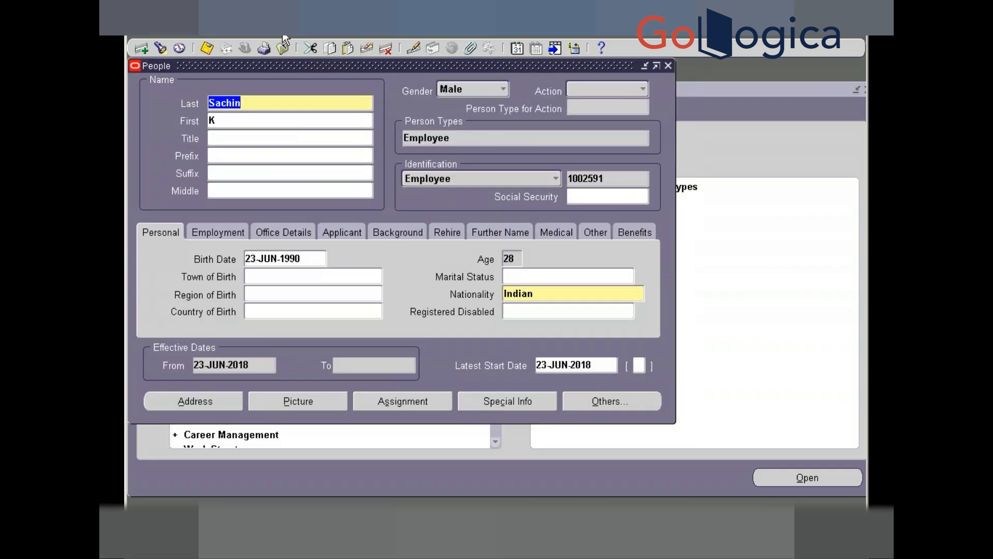
pyautogui.click(308, 34)
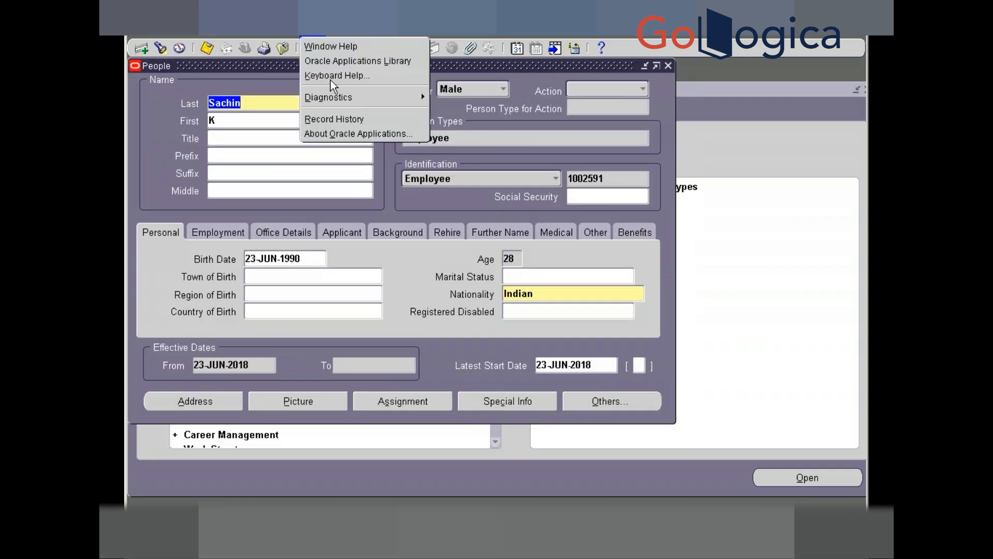
pyautogui.click(347, 120)
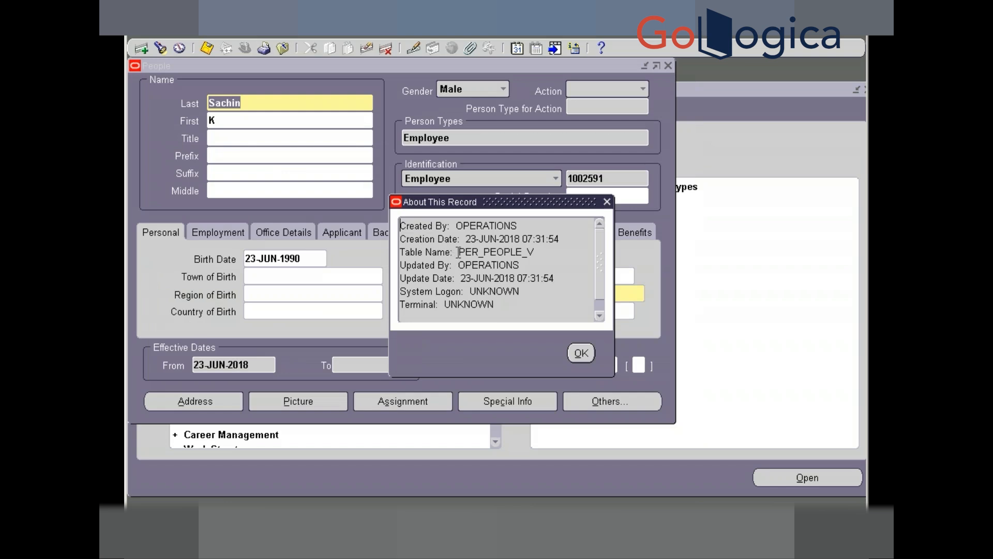
pyautogui.moveTo(459, 251); pyautogui.dragTo(537, 251)
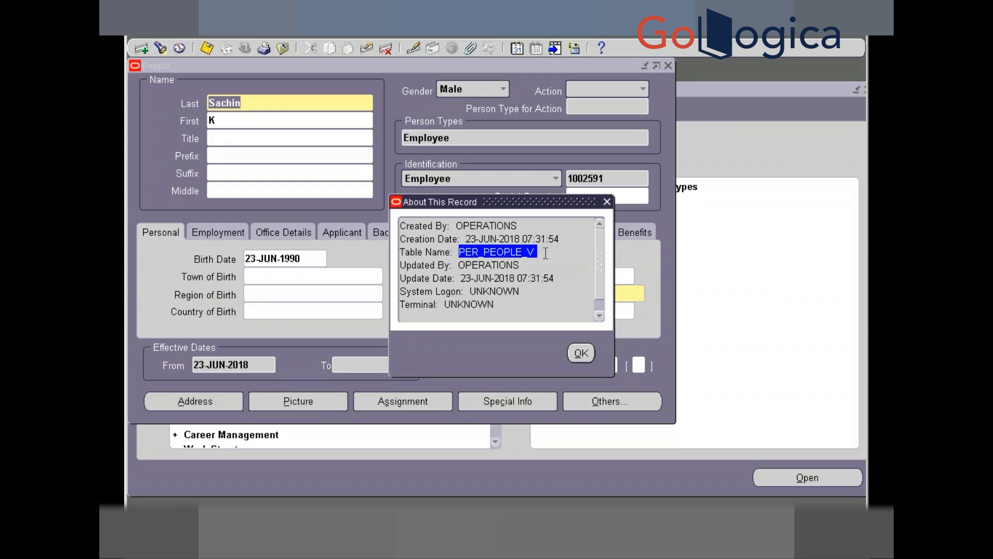
pyautogui.hotkey('alt', 'Tab')
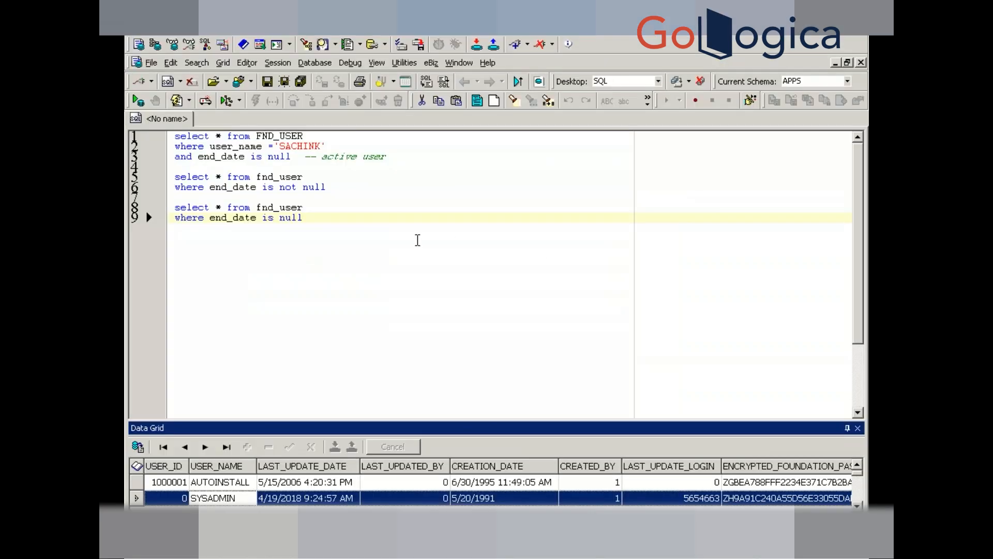
# - Run select * from per_all_people_f in the Toad editor
pyautogui.press('Return')
pyautogui.press('Return')
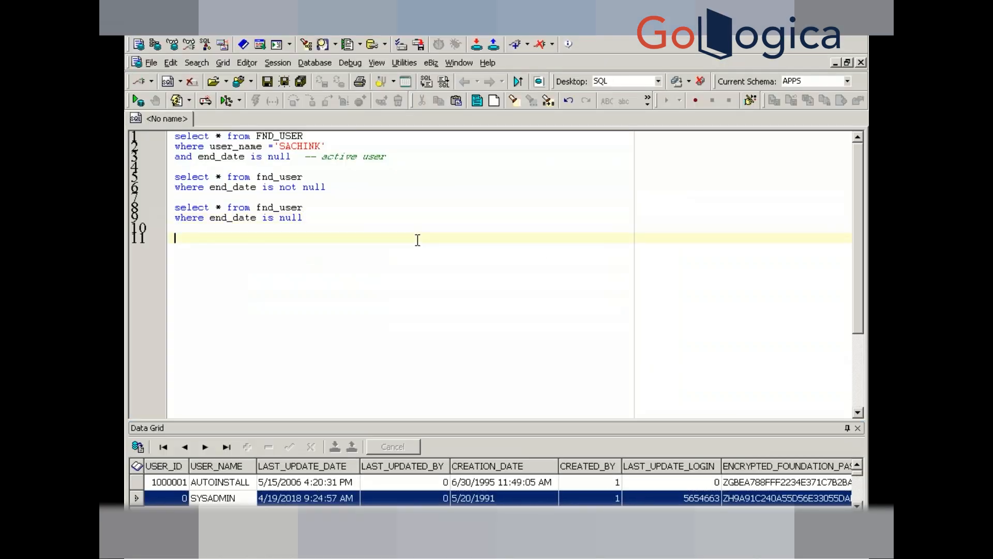
pyautogui.write('select * from PER_PEOPLE_V')
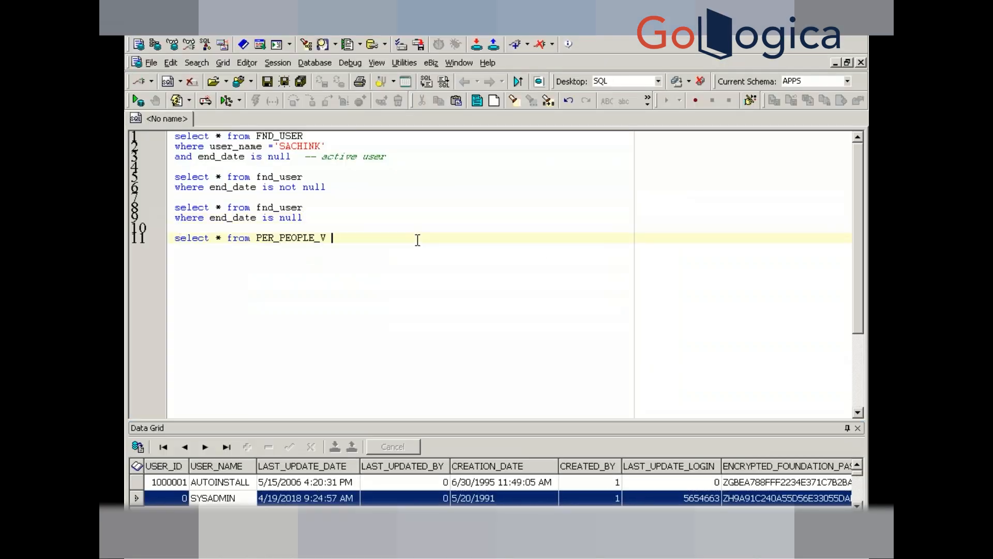
pyautogui.press('BackSpace')
pyautogui.press('BackSpace')
pyautogui.press('BackSpace')
pyautogui.press('BackSpace')
pyautogui.press('BackSpace')
pyautogui.press('BackSpace')
pyautogui.press('BackSpace')
pyautogui.press('BackSpace')
pyautogui.press('BackSpace')
pyautogui.press('BackSpace')
pyautogui.press('BackSpace')
pyautogui.press('BackSpace')
pyautogui.press('BackSpace')
pyautogui.write('per_all_peop')
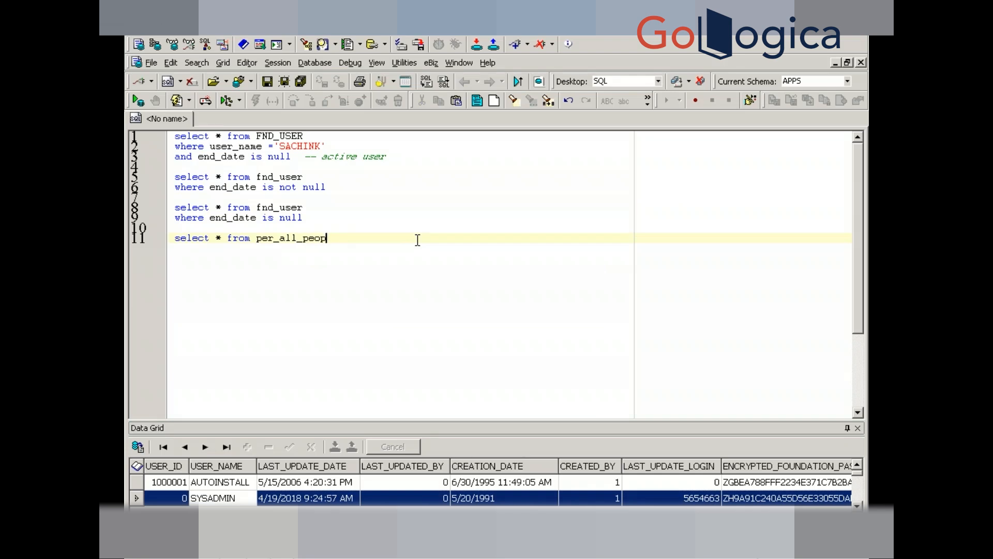
pyautogui.write('le_f')
pyautogui.press('F9')
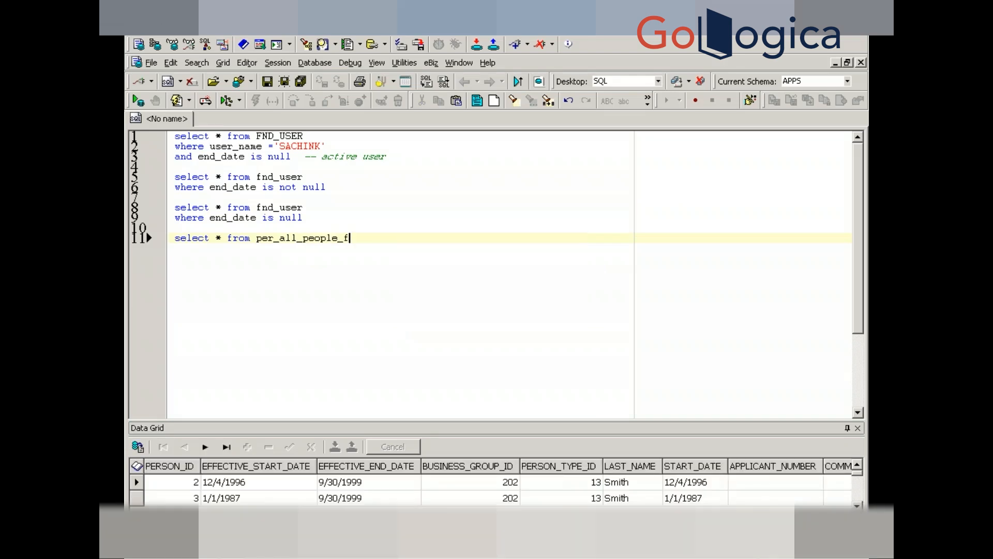
# - Begin a filter line reading where employee_number = below the query
pyautogui.press('Return')
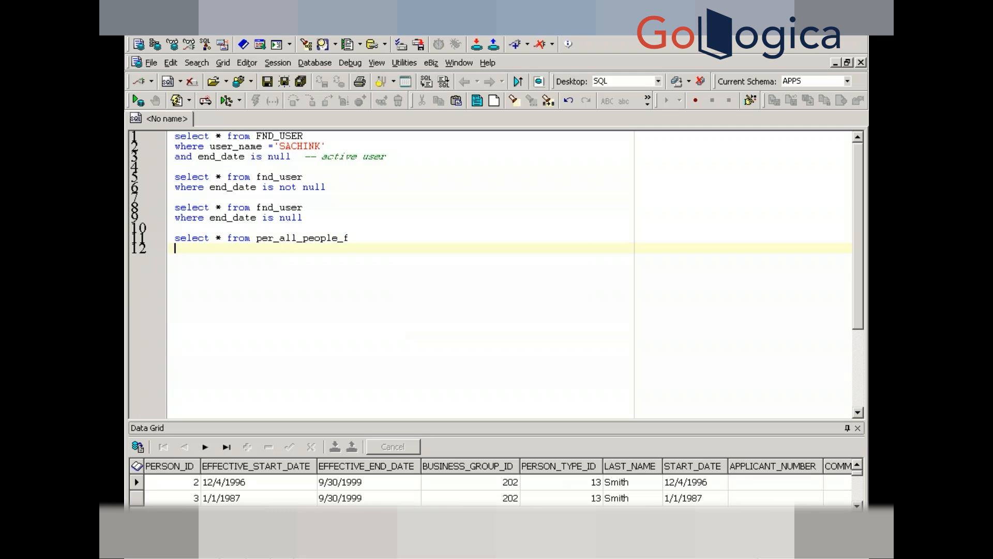
pyautogui.write('where em')
pyautogui.press('BackSpace')
pyautogui.write('mployee_number ')
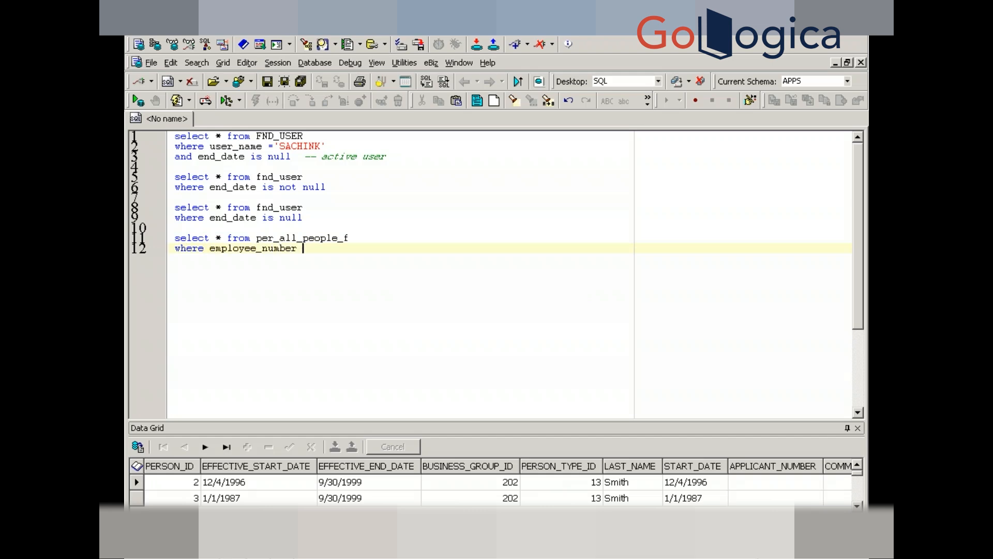
pyautogui.write('=')
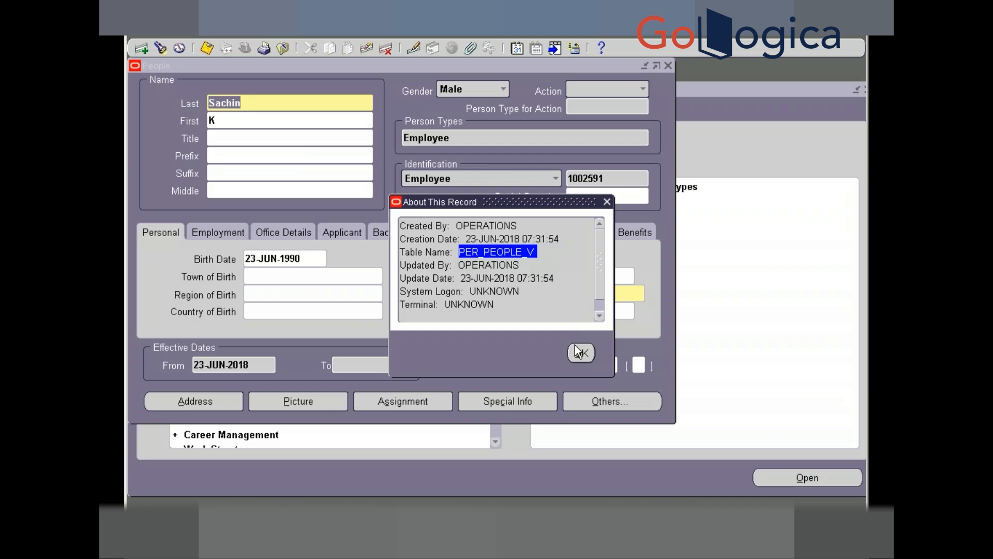
# - Close About This Record and copy the new employee's number from the People form
pyautogui.click(580, 352)
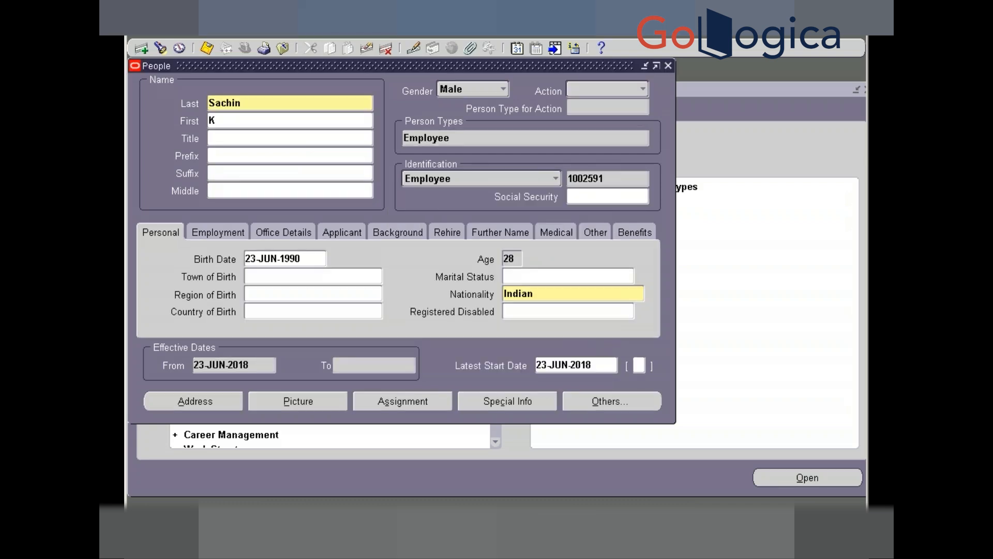
pyautogui.doubleClick(585, 179)
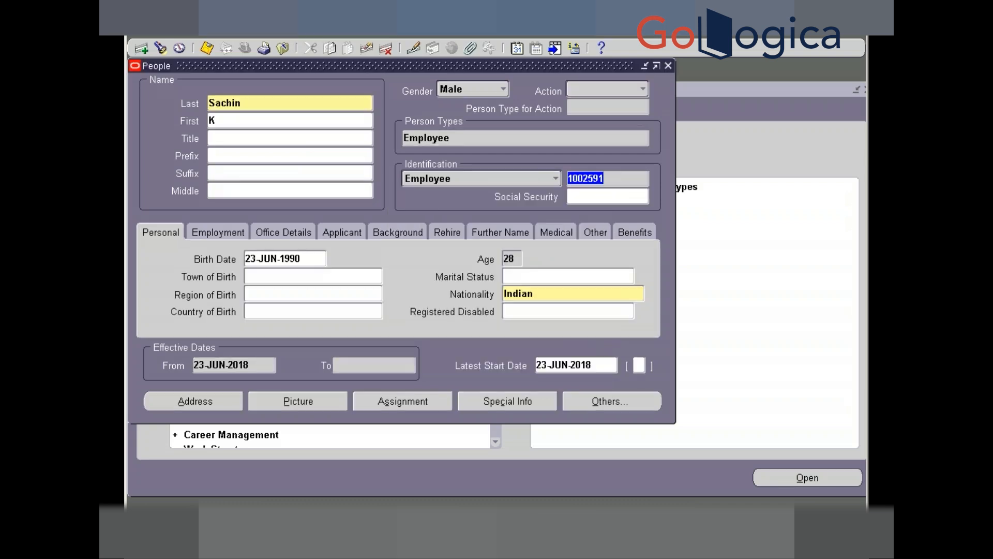
pyautogui.hotkey('alt', 'Tab')
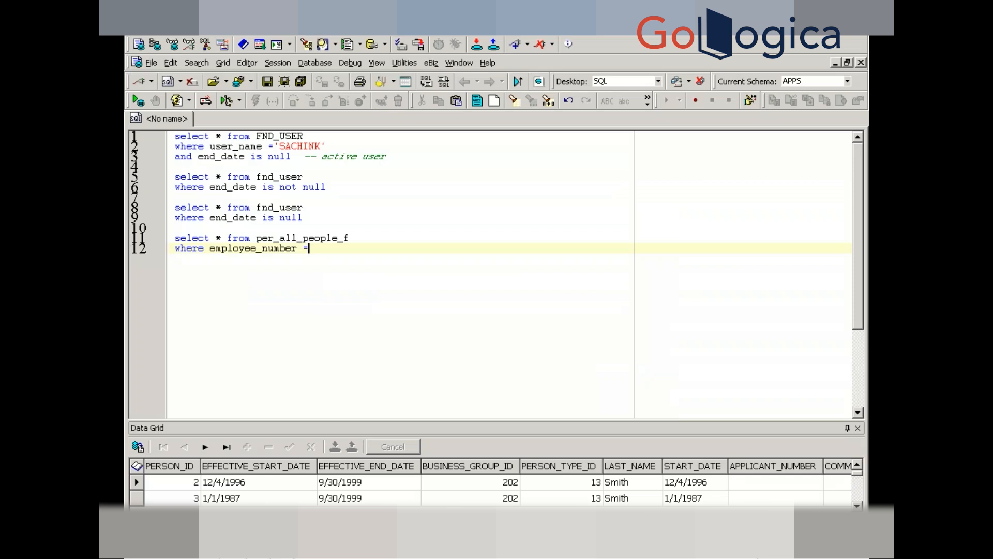
# - Filter the per_all_people_f query on the quoted employee number and run it
pyautogui.write("'")
pyautogui.hotkey('ctrl', 'v')
pyautogui.write("'")
pyautogui.press('F9')
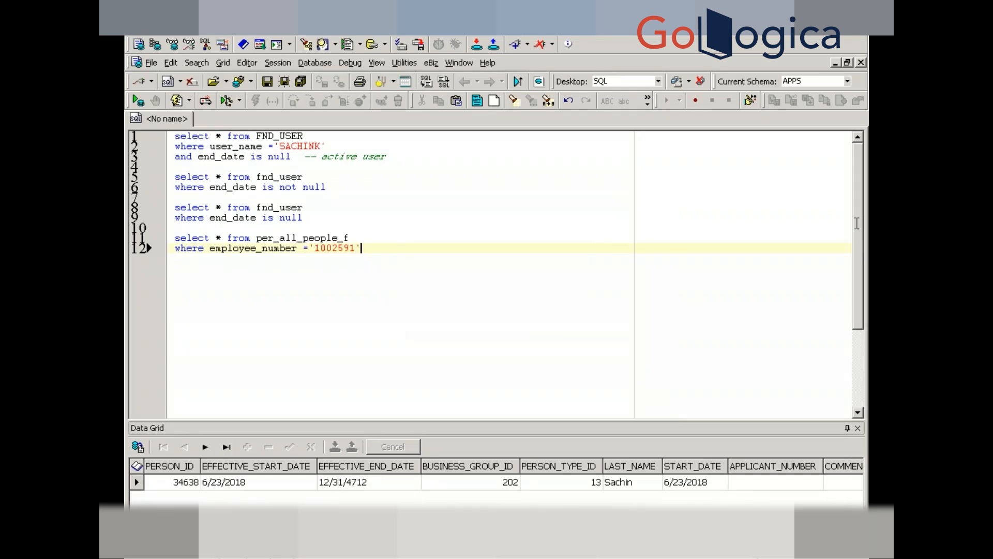
pyautogui.click(639, 486)
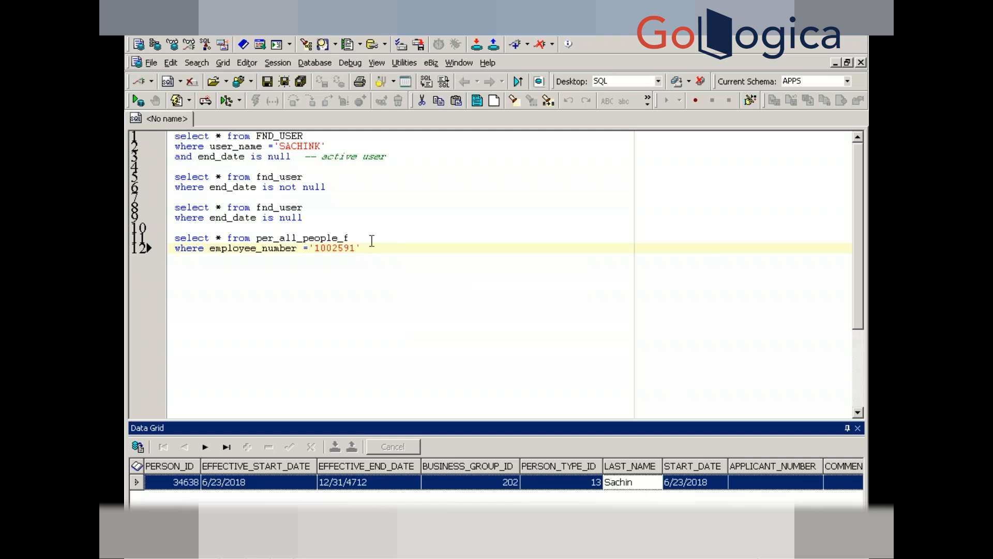
# - Run the FND_USER query and inspect the user's EMPLOYEE_ID and neighbouring columns
pyautogui.click(327, 146)
pyautogui.hotkey('ctrl', 'Return')
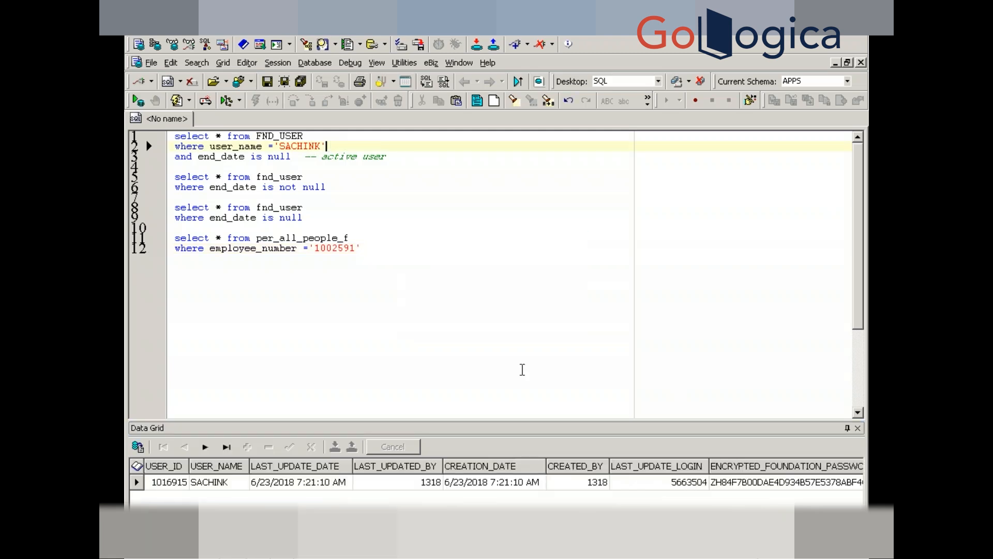
pyautogui.click(506, 483)
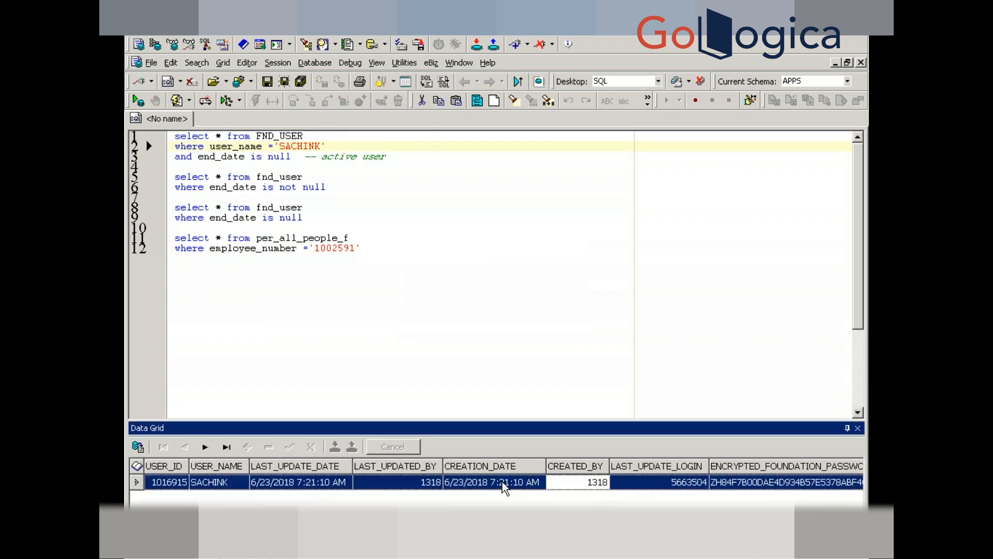
pyautogui.hscroll(5, 504, 484)
pyautogui.hscroll(3, 505, 487)
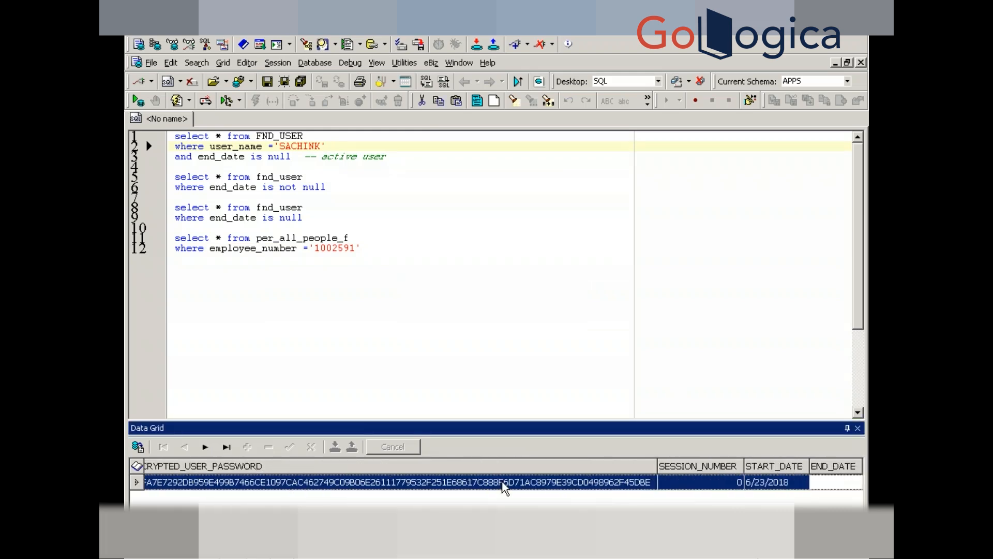
pyautogui.hscroll(8, 503, 484)
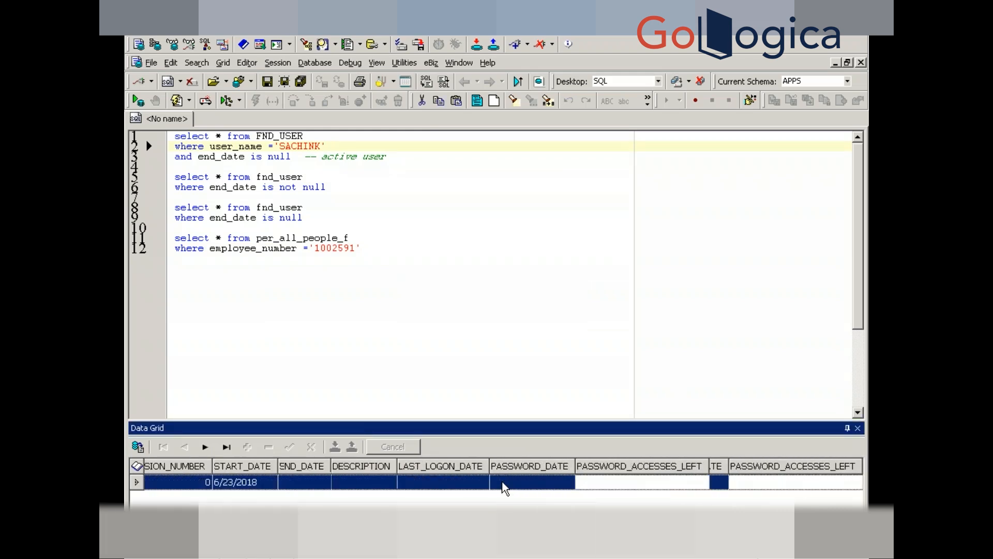
pyautogui.hscroll(5, 505, 486)
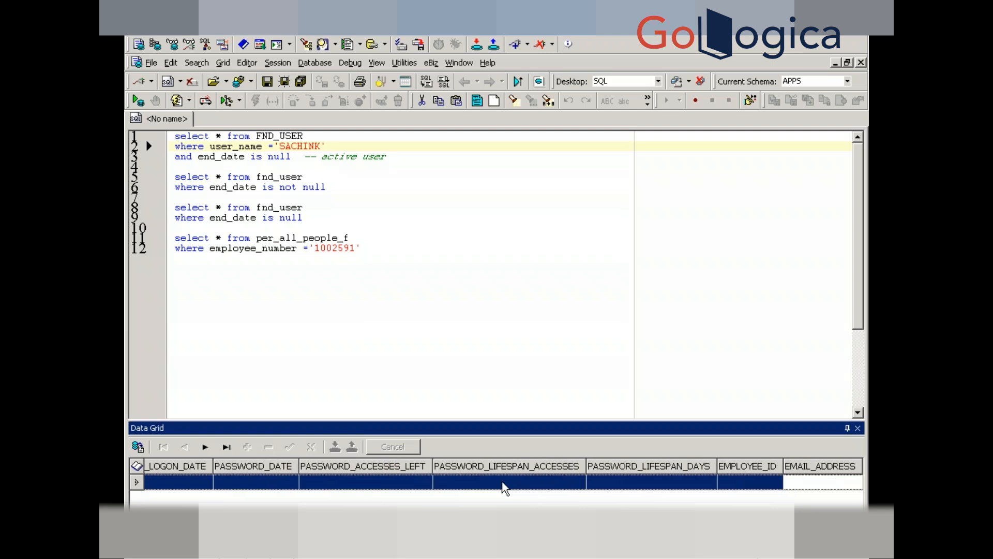
pyautogui.click(729, 486)
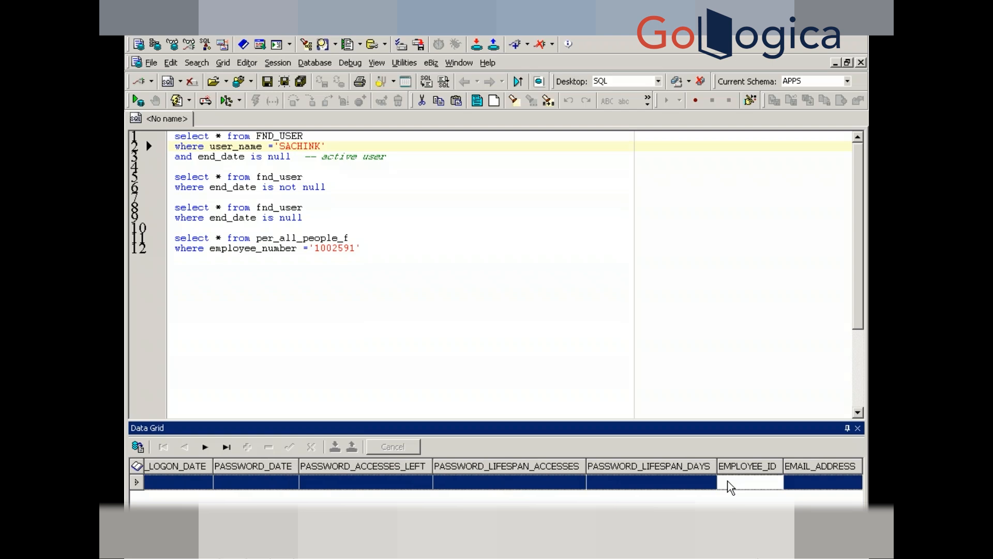
pyautogui.press('Right')
pyautogui.press('Right')
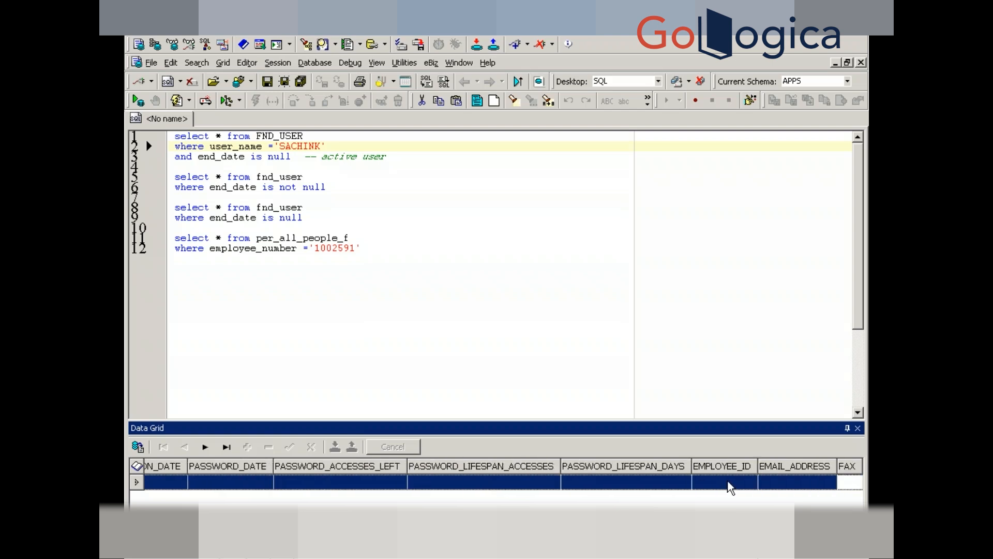
pyautogui.press('Right')
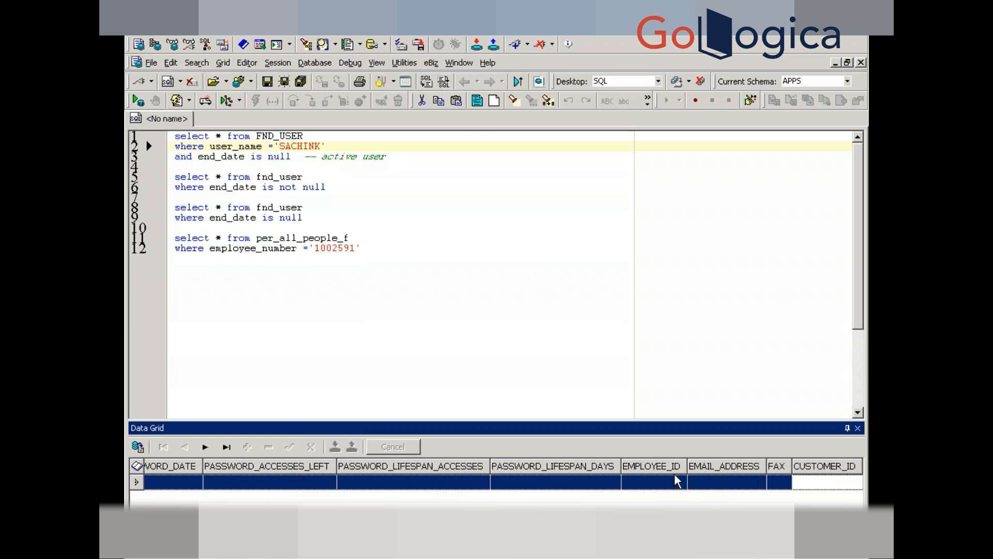
pyautogui.click(654, 482)
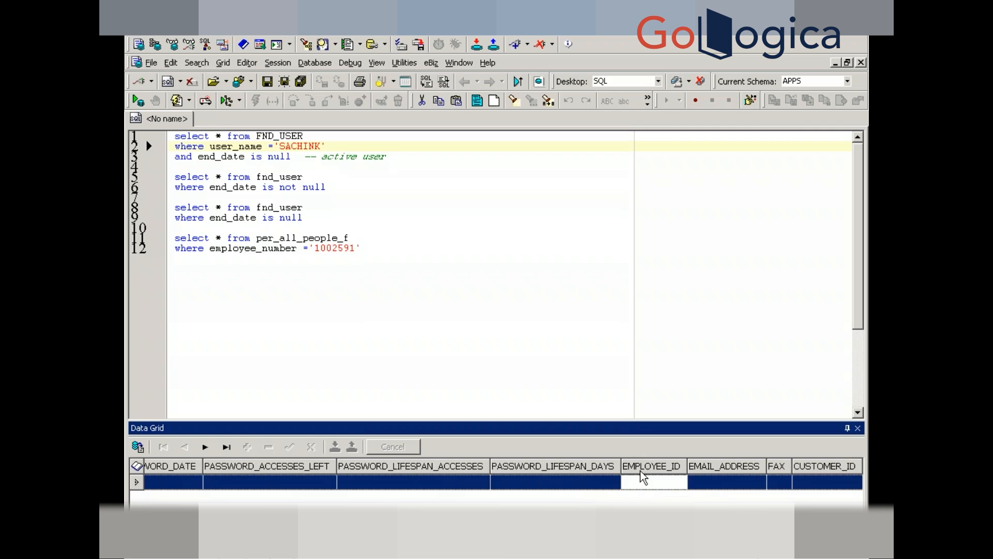
pyautogui.press('Tab')
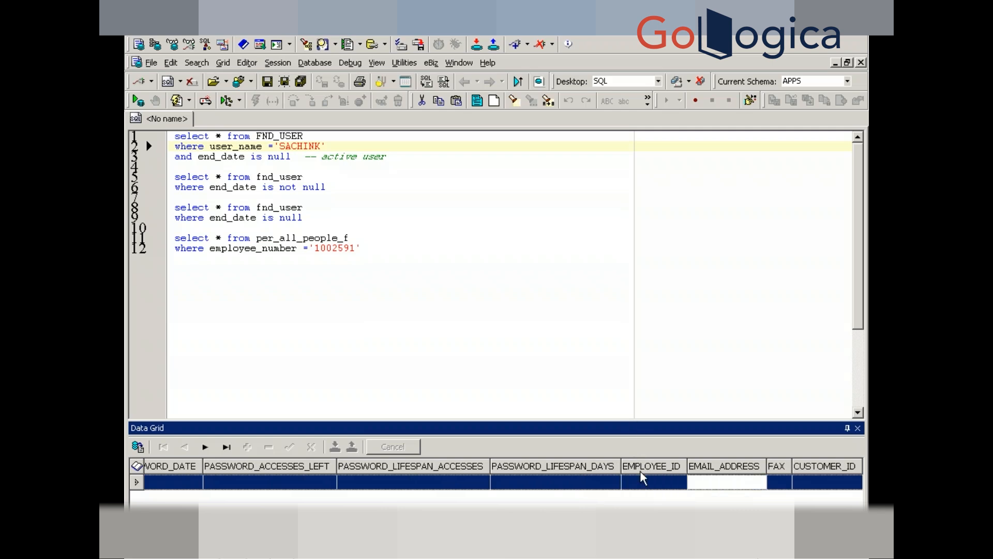
pyautogui.click(640, 482)
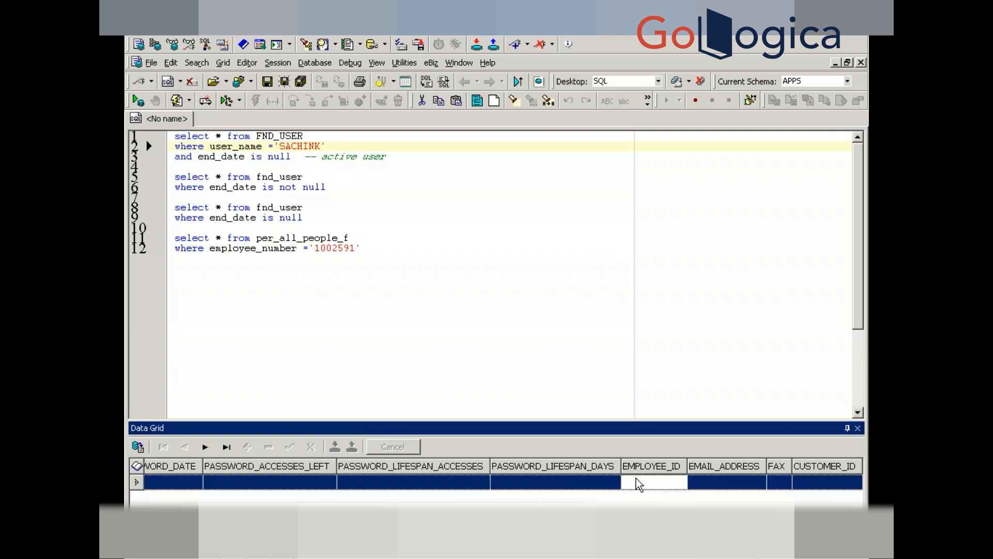
pyautogui.press('Tab')
pyautogui.press('Tab')
pyautogui.press('Tab')
pyautogui.press('Tab')
pyautogui.press('Tab')
pyautogui.press('Tab')
pyautogui.press('Tab')
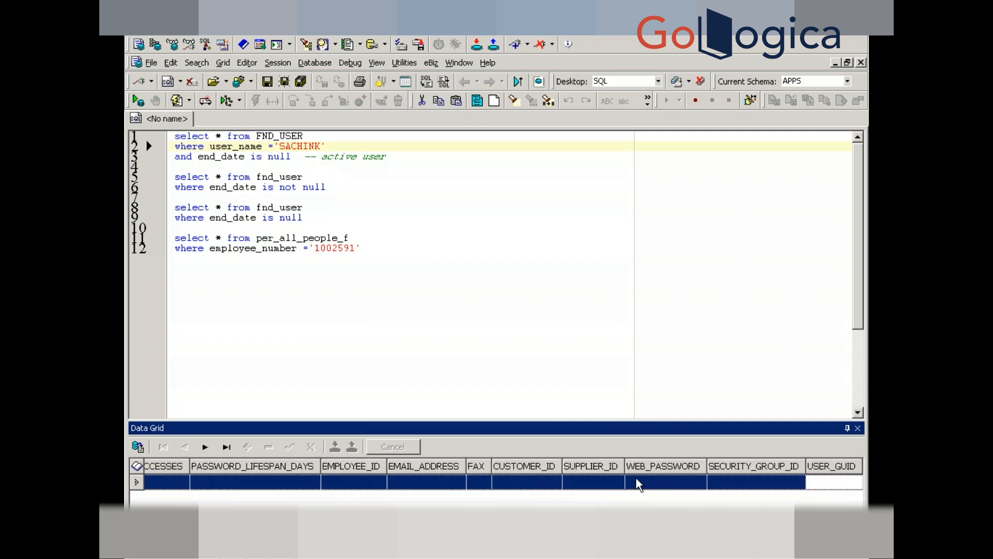
pyautogui.press('Tab')
pyautogui.press('Tab')
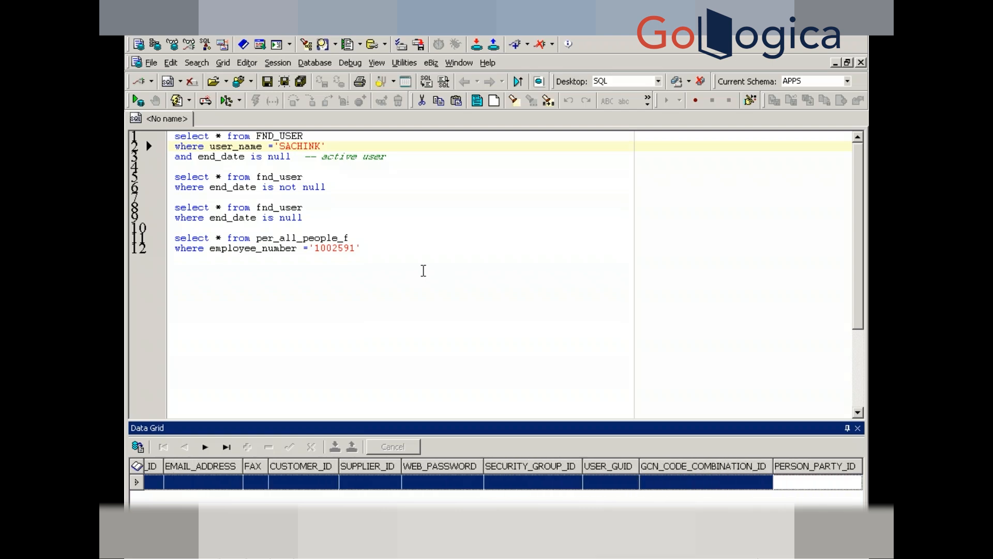
# - Rerun the filtered per_all_people_f query, returning PERSON_ID 34638
pyautogui.click(421, 268)
pyautogui.hotkey('ctrl', 'Return')
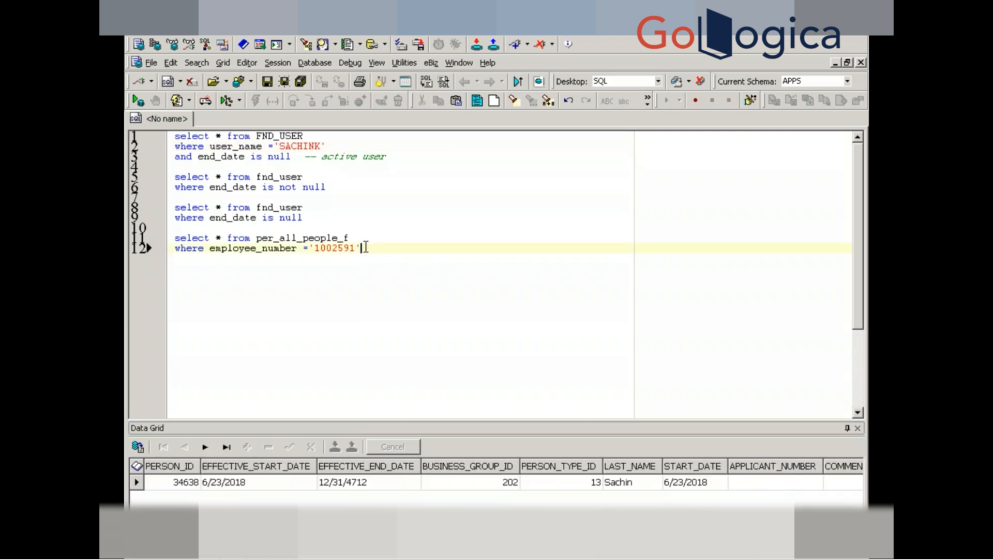
pyautogui.press('Return')
pyautogui.press('Return')
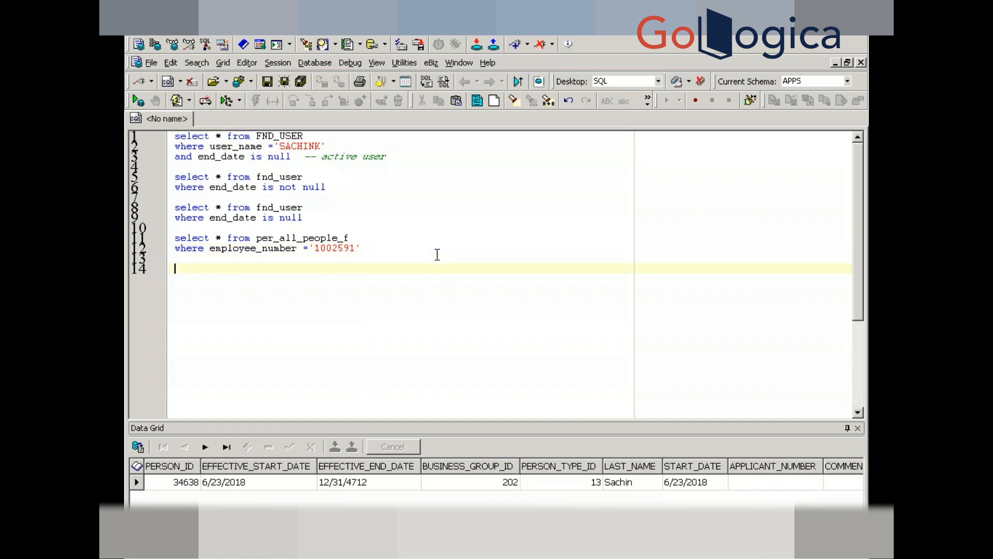
# - Query per_all_assignments_f, correcting the misspelled table name after the ORA-00942 error
pyautogui.write('select * from per_all_assignmnets')
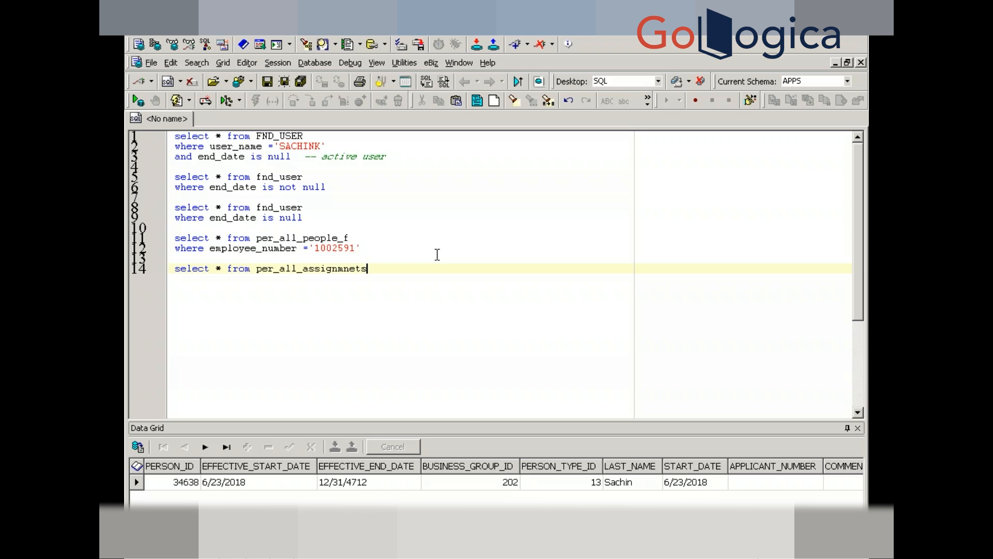
pyautogui.write('_f')
pyautogui.press('F9')
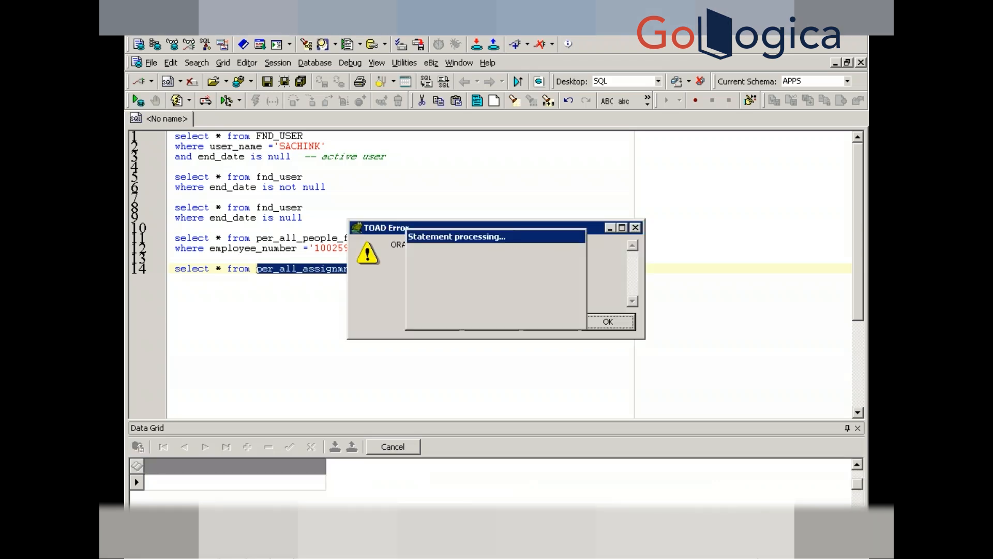
pyautogui.press('Return')
pyautogui.click(262, 269)
pyautogui.press('Right')
pyautogui.press('Right')
pyautogui.press('Right')
pyautogui.press('Right')
pyautogui.press('Right')
pyautogui.press('Right')
pyautogui.press('Right')
pyautogui.press('Right')
pyautogui.press('Right')
pyautogui.press('Right')
pyautogui.press('Right')
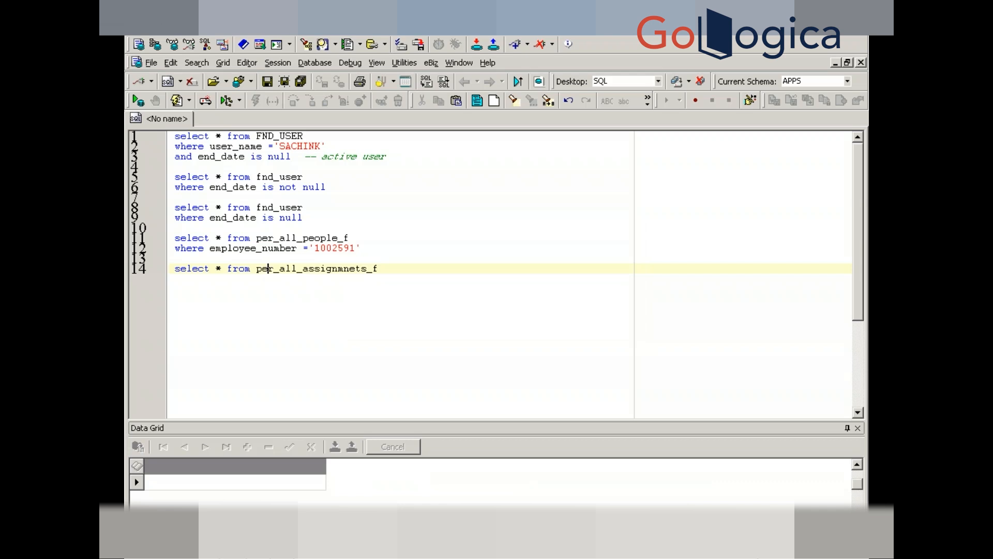
pyautogui.press('Right')
pyautogui.press('Right')
pyautogui.press('Right')
pyautogui.press('Right')
pyautogui.press('Right')
pyautogui.press('Right')
pyautogui.press('Right')
pyautogui.press('BackSpace')
pyautogui.press('BackSpace')
pyautogui.press('BackSpace')
pyautogui.press('BackSpace')
pyautogui.press('BackSpace')
pyautogui.press('BackSpace')
pyautogui.write('nments')
# - Run the corrected per_all_assignments_f query and review its assignment rows in the Data Grid
pyautogui.press('F9')
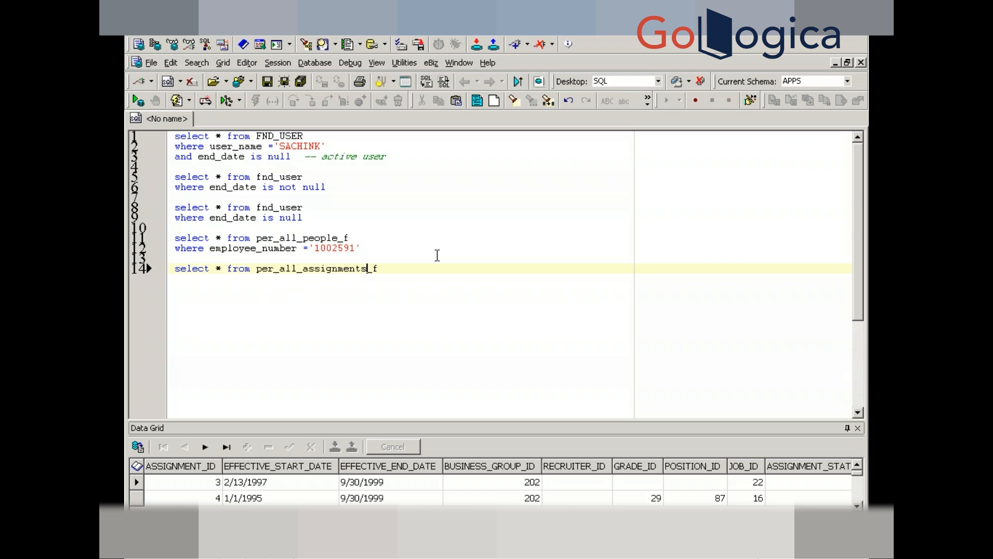
# - Rerun the per_all_people_f query for the employee and read its PERSON_ID 34638
pyautogui.click(372, 244)
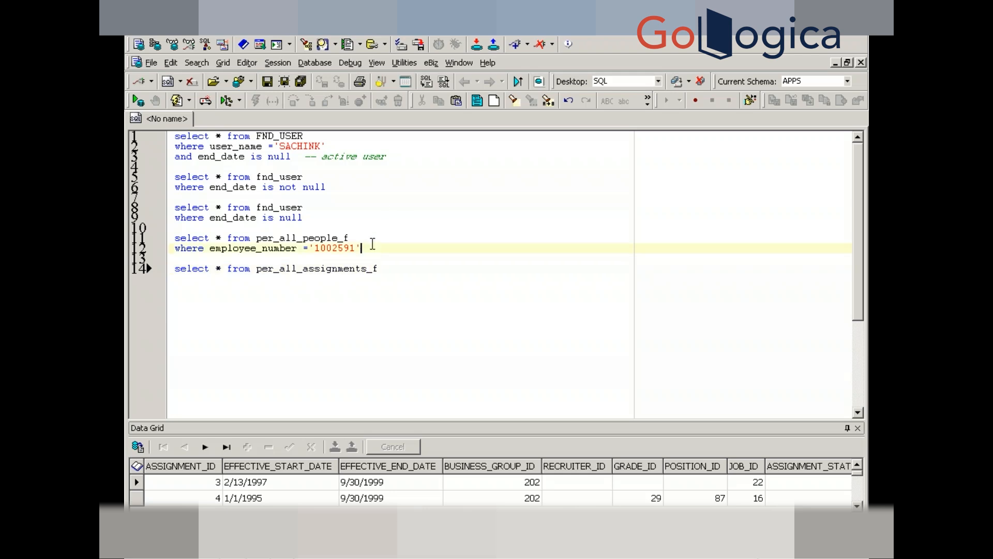
pyautogui.press('F9')
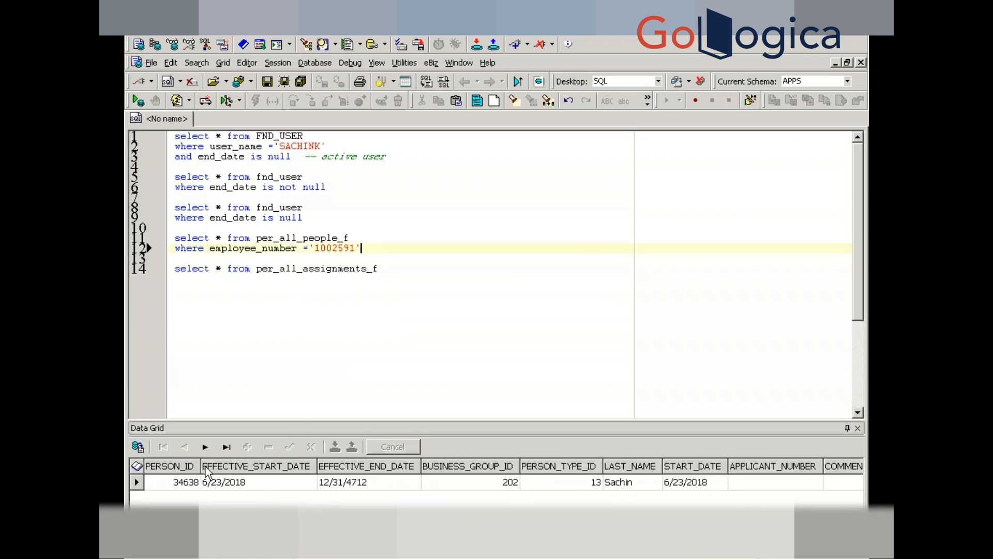
pyautogui.click(181, 483)
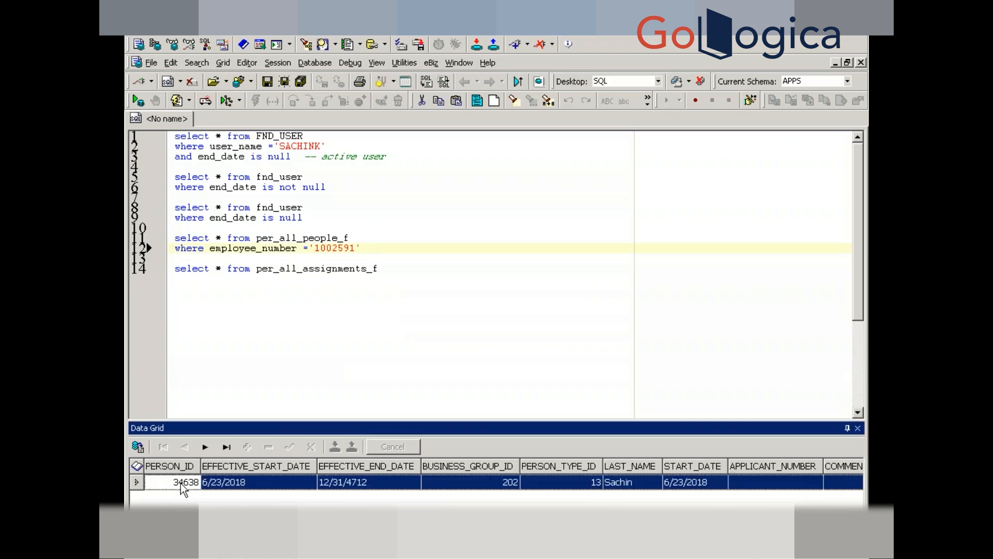
# - Filter the assignments query with 'where person_id =34638' and run it
pyautogui.click(391, 270)
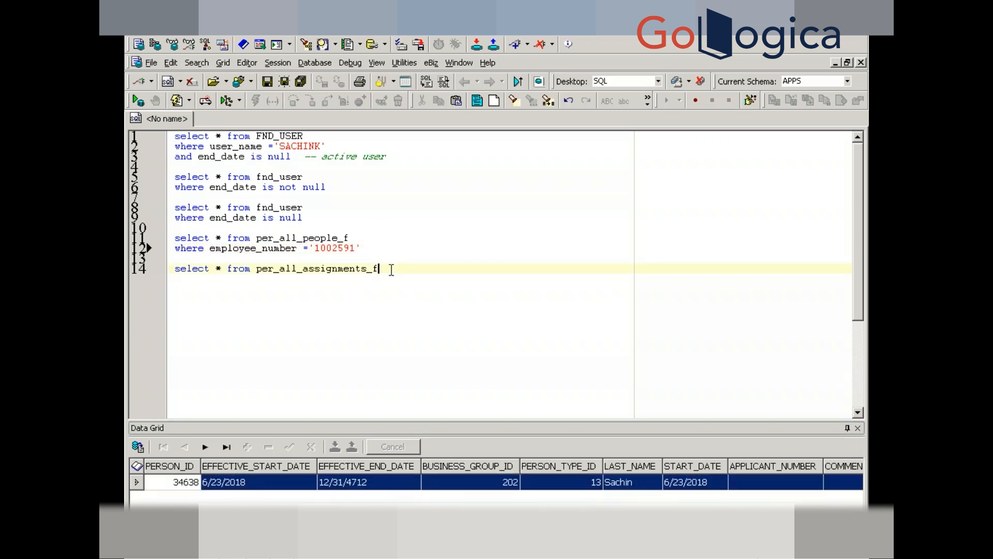
pyautogui.press('Return')
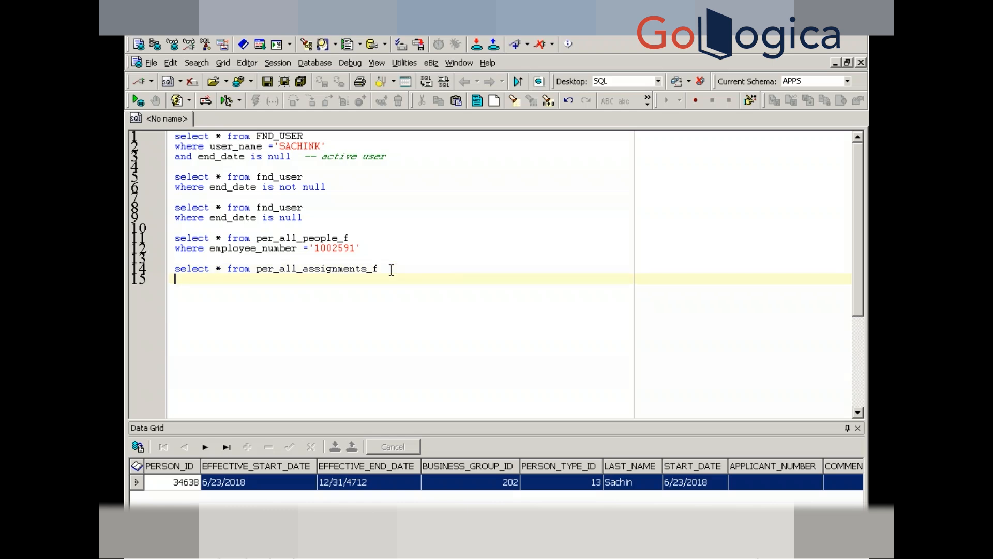
pyautogui.write('where person_id =34638')
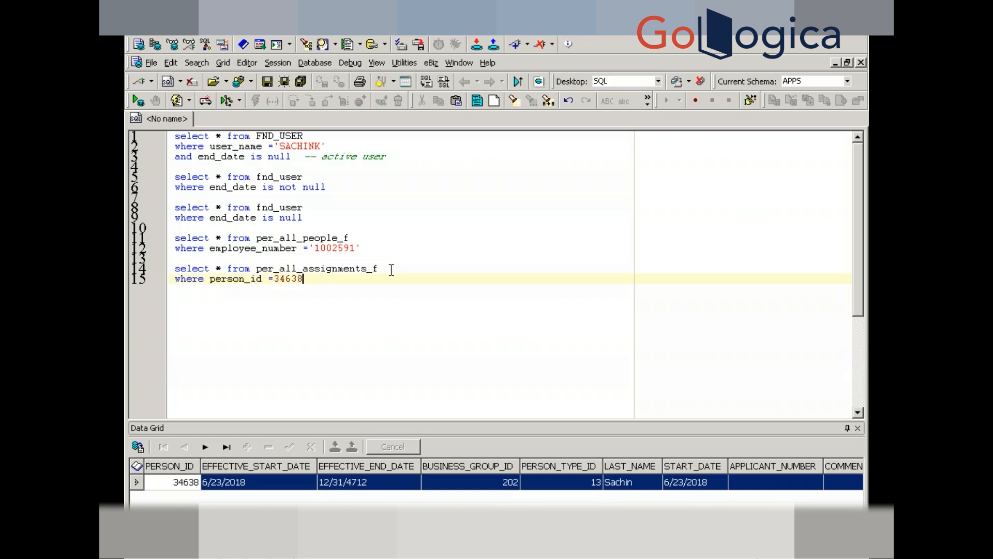
pyautogui.press('F9')
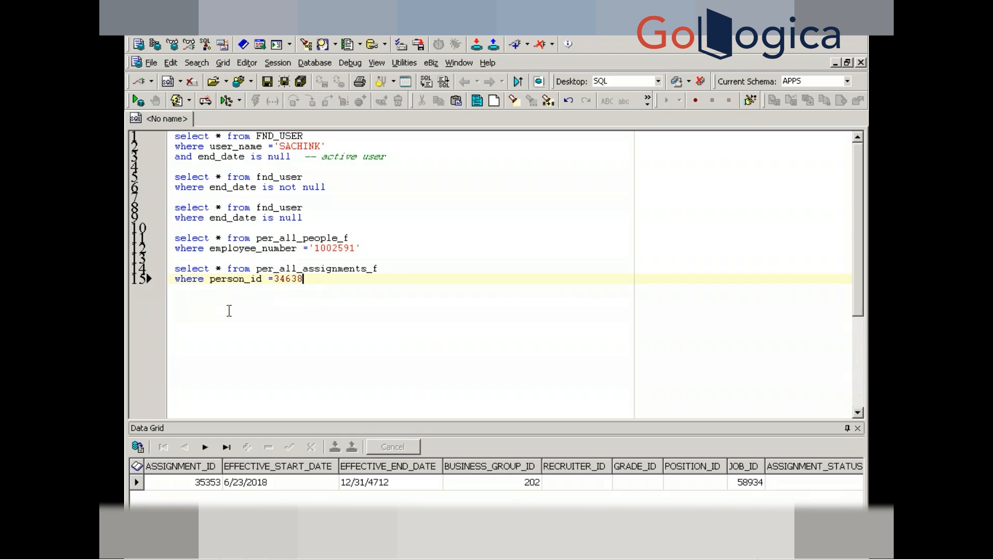
# - Rerun both queries, read JOB_ID 58934 from the assignment row, and add blank lines below
pyautogui.click(278, 247)
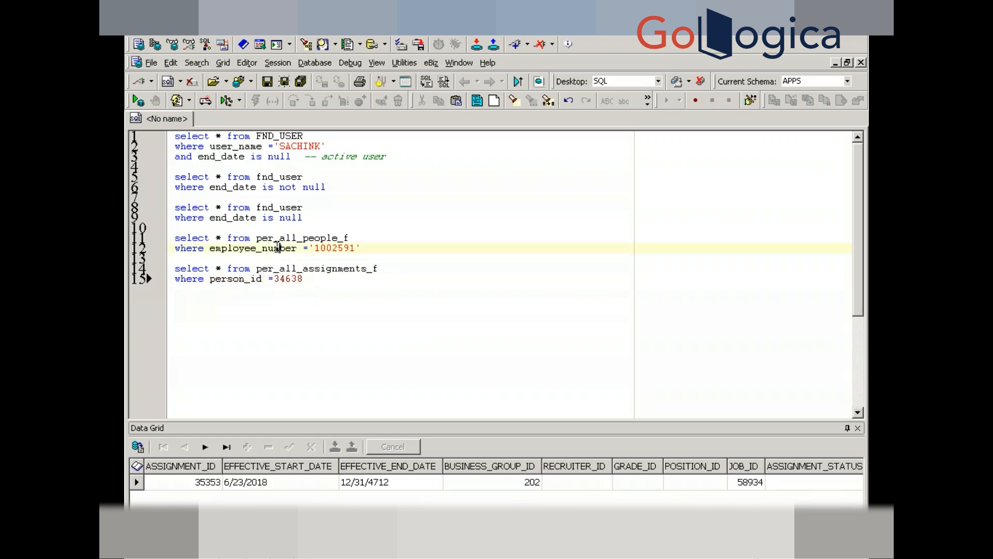
pyautogui.press('F9')
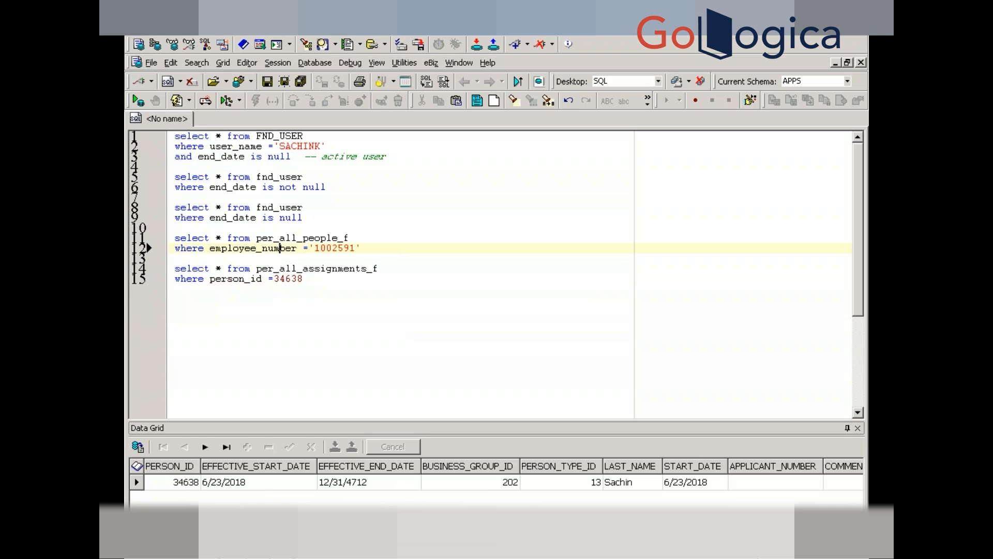
pyautogui.click(310, 278)
pyautogui.press('F9')
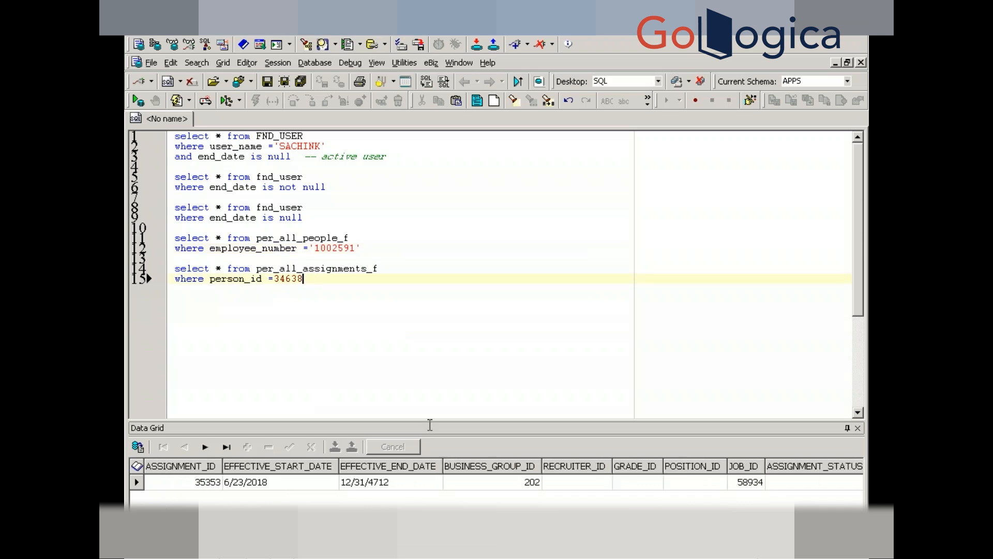
pyautogui.click(507, 485)
pyautogui.press('Right')
pyautogui.press('Right')
pyautogui.press('Right')
pyautogui.press('Right')
pyautogui.press('Right')
pyautogui.press('Right')
pyautogui.press('Right')
pyautogui.press('Right')
pyautogui.press('Right')
pyautogui.press('Right')
pyautogui.press('Right')
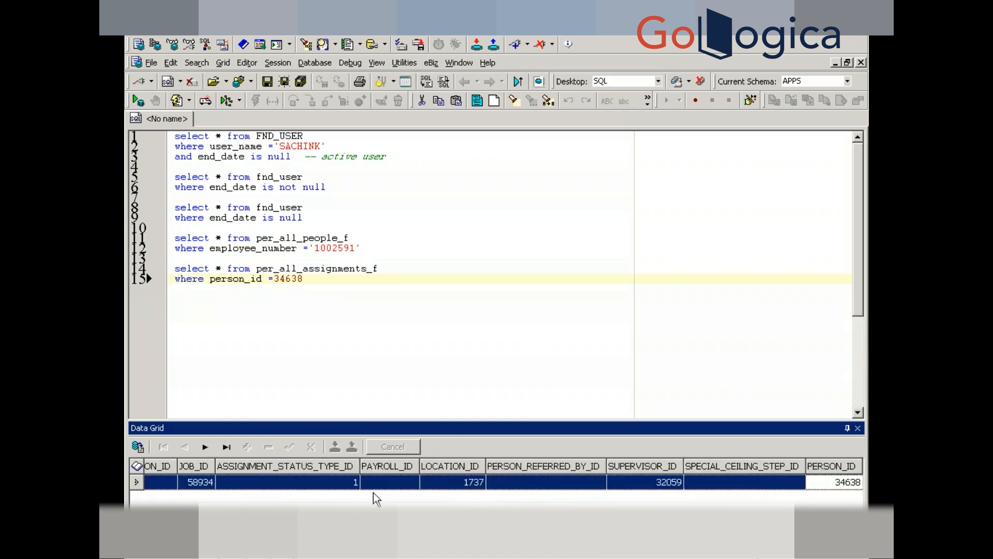
pyautogui.click(192, 483)
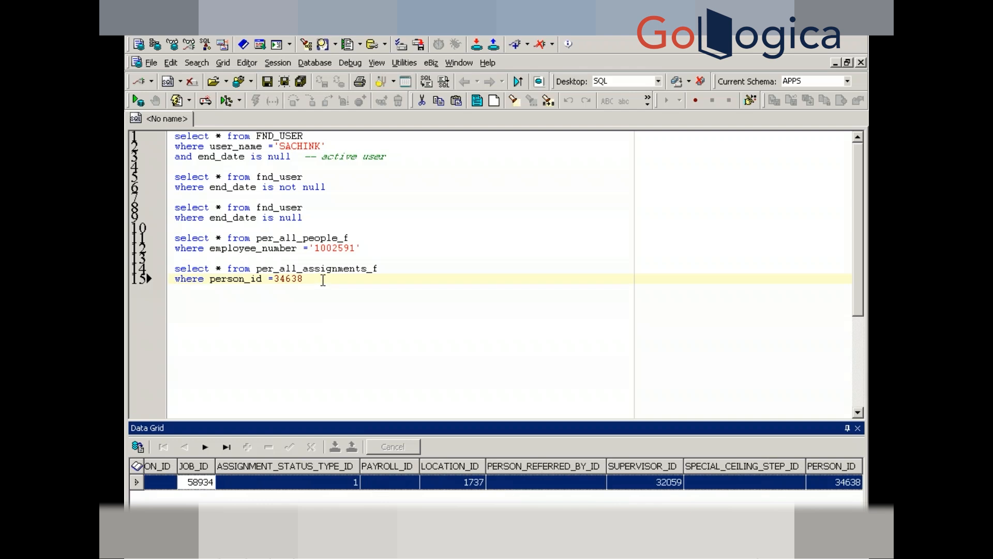
pyautogui.click(322, 278)
pyautogui.press('Return')
pyautogui.press('Return')
# - Run 'select * from per_jobs where job_id =58934' to see the Manager job
pyautogui.write('select * from ')
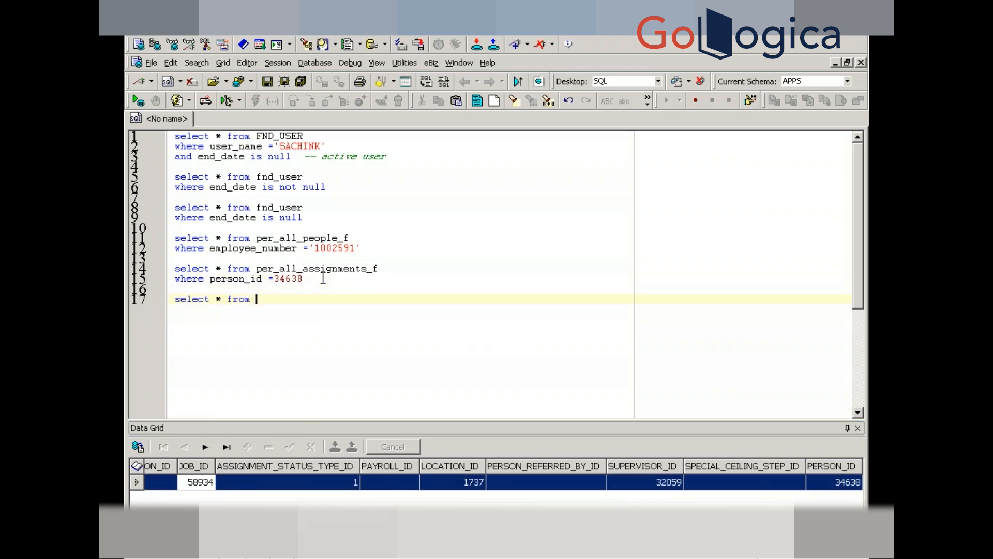
pyautogui.write('per_jos')
pyautogui.press('BackSpace')
pyautogui.write('bs')
pyautogui.press('Return')
pyautogui.write('w')
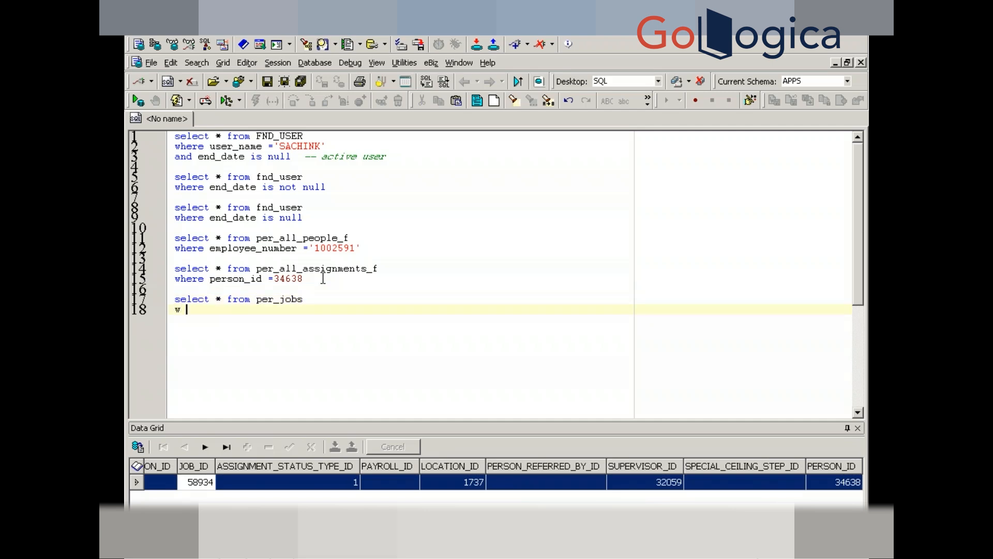
pyautogui.write('here job_id =58934')
pyautogui.press('F9')
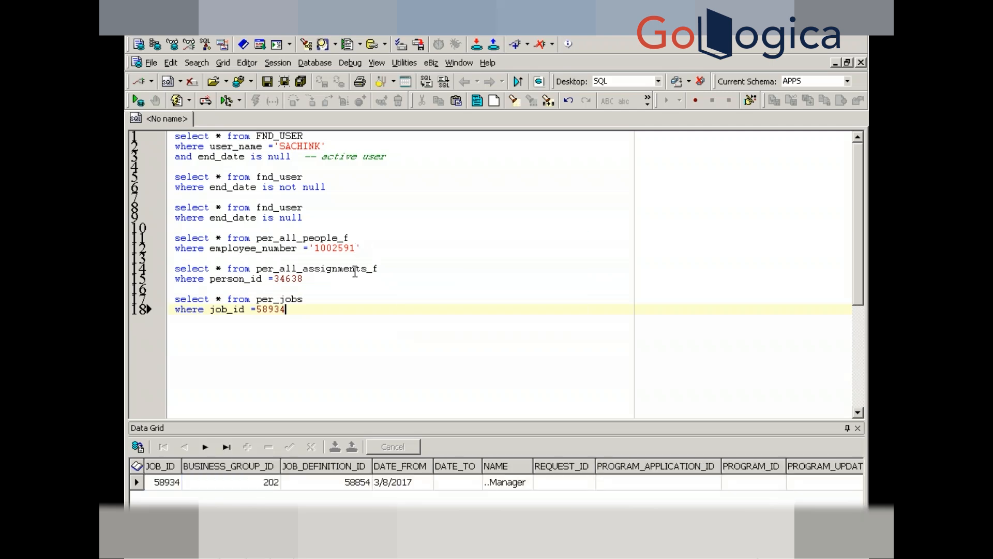
# - Select the people and assignments queries on lines 11–15 for copying
pyautogui.click(319, 278)
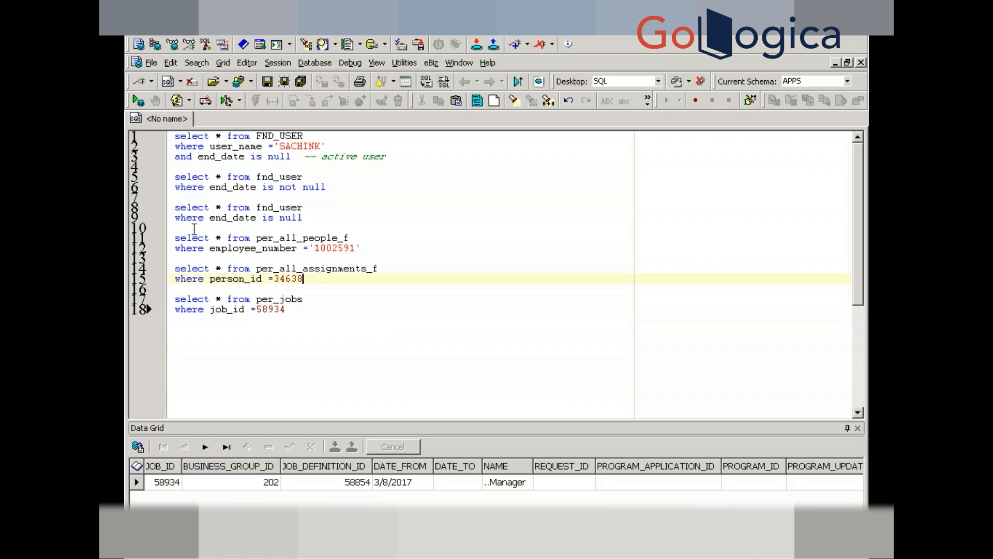
pyautogui.click(174, 238)
pyautogui.moveTo(173, 238); pyautogui.dragTo(318, 281)
pyautogui.hotkey('ctrl', 'c')
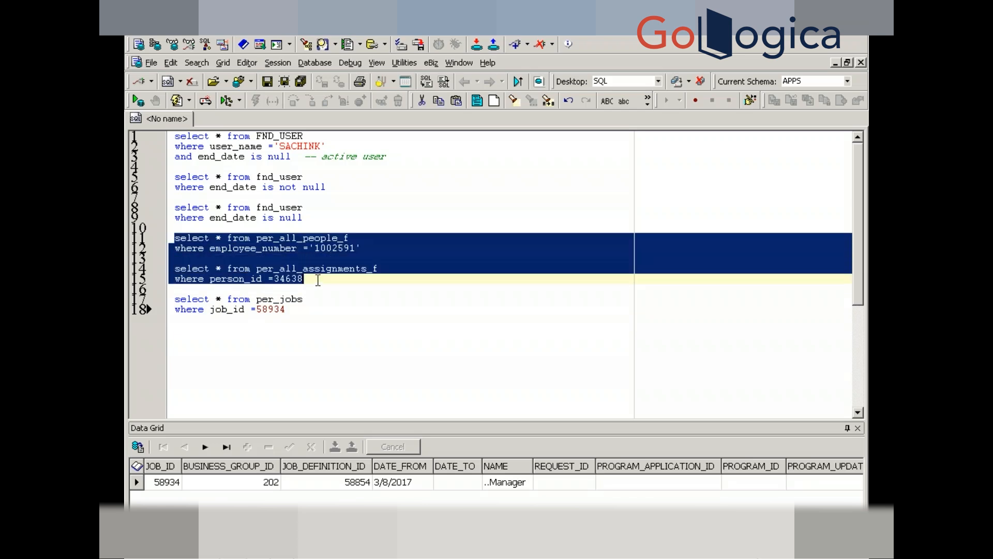
pyautogui.click(294, 313)
# - Paste copies of both queries and add 'and sysdate between effective_start_date and effective_end_date' to the people query
pyautogui.press('Return')
pyautogui.press('Return')
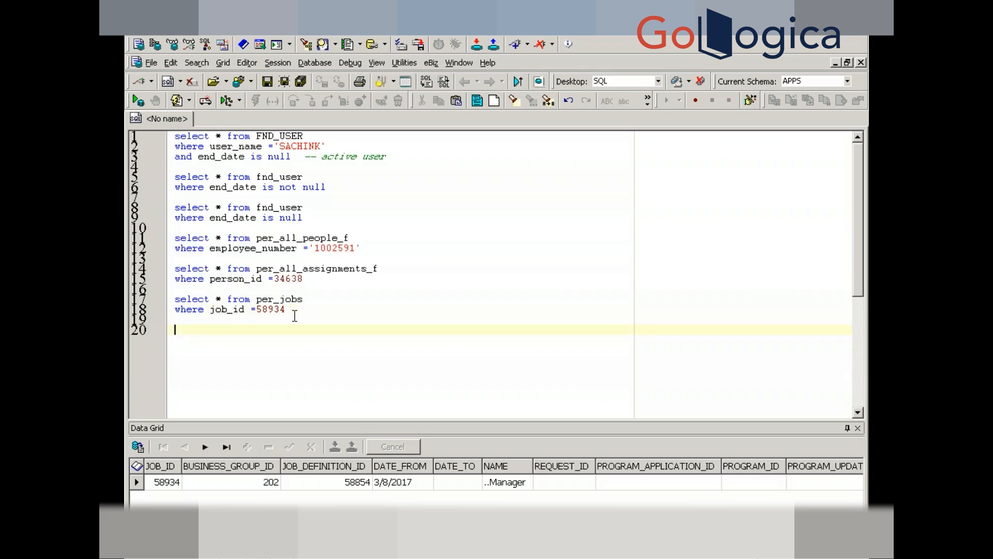
pyautogui.hotkey('ctrl', 'v')
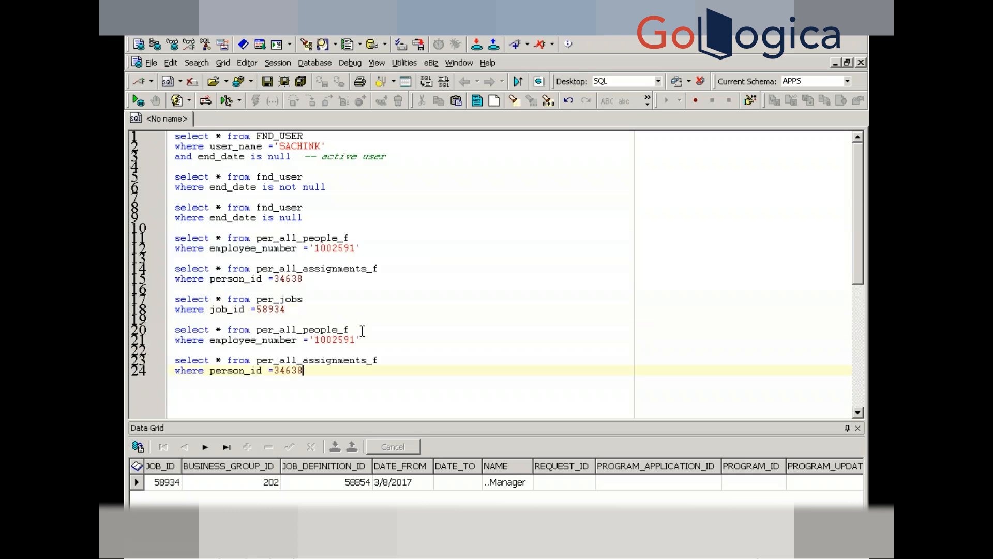
pyautogui.click(365, 339)
pyautogui.press('Return')
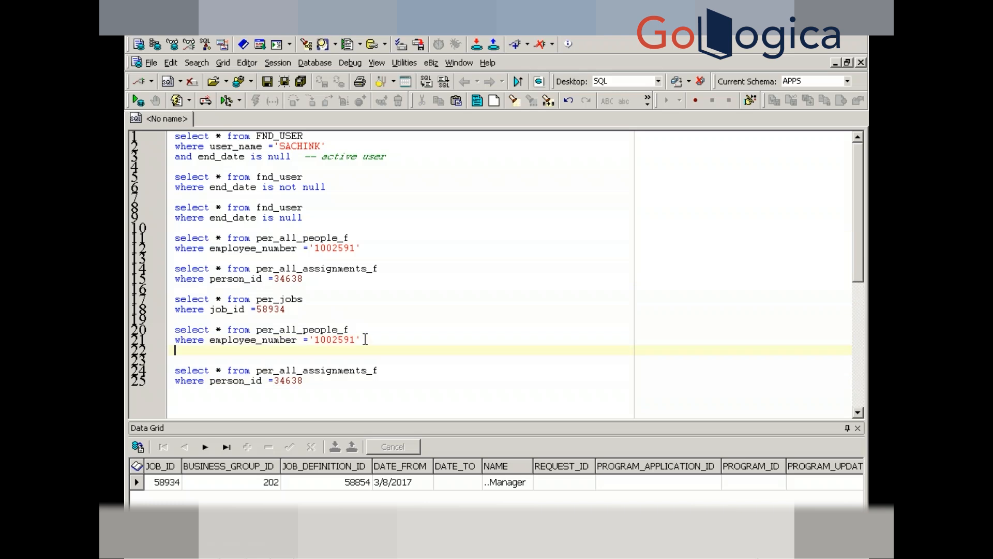
pyautogui.write('and sysdate between eff')
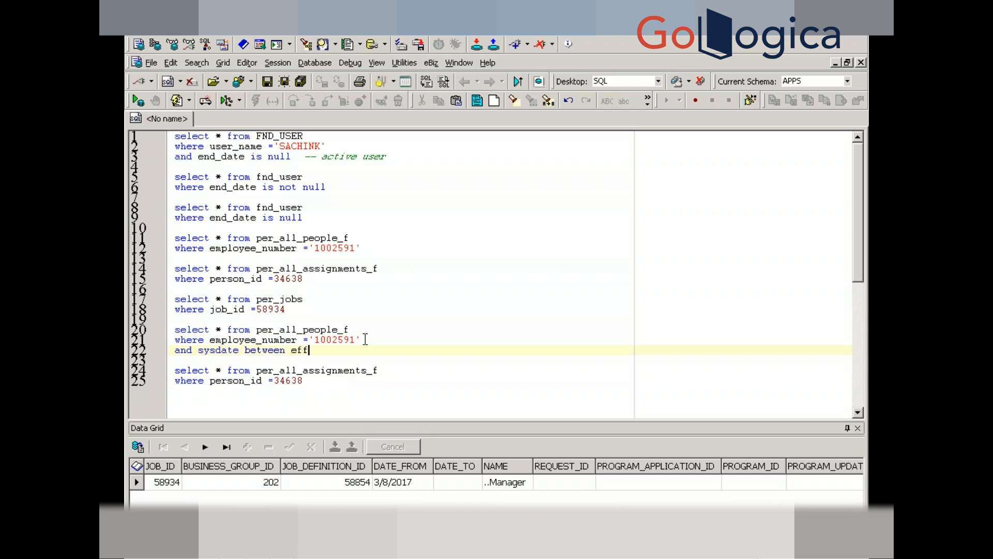
pyautogui.write('ective_start_date')
pyautogui.press('BackSpace')
pyautogui.write('and effecitve')
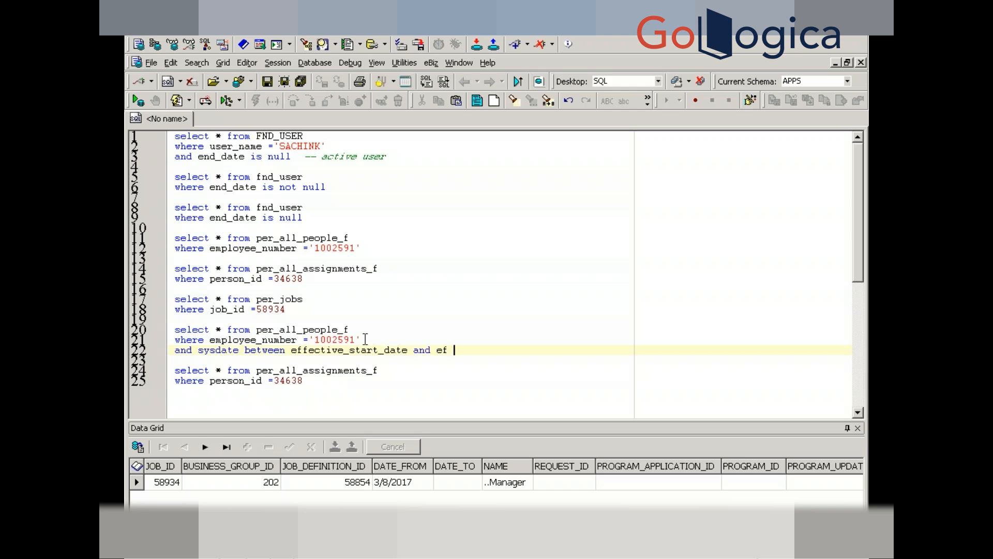
pyautogui.press('BackSpace')
pyautogui.press('BackSpace')
pyautogui.press('BackSpace')
pyautogui.press('BackSpace')
pyautogui.press('BackSpace')
pyautogui.write('ctive_end_date')
pyautogui.press('F9')
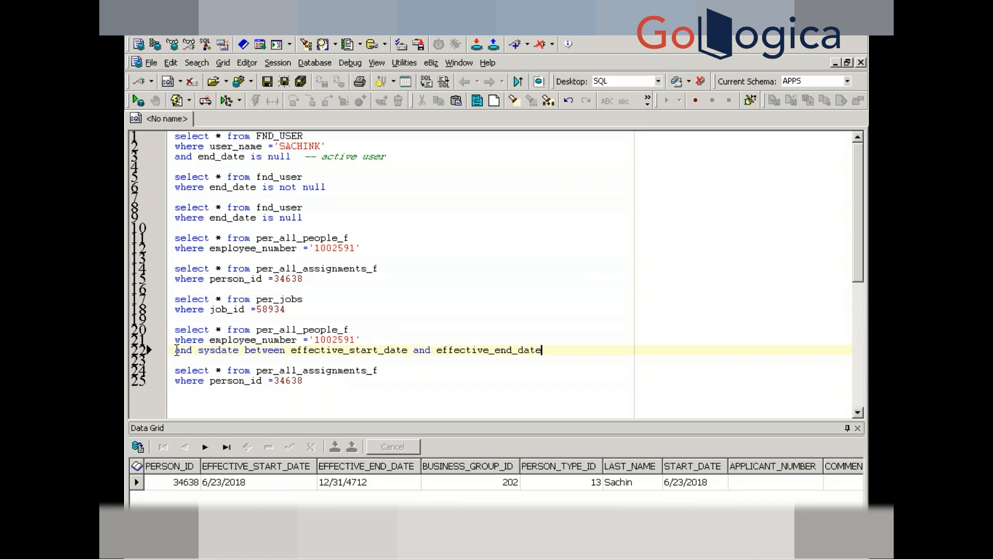
# - Add the same sysdate date-range condition to the copied assignments query on line 26
pyautogui.moveTo(175, 350); pyautogui.dragTo(545, 349)
pyautogui.hotkey('ctrl', 'c')
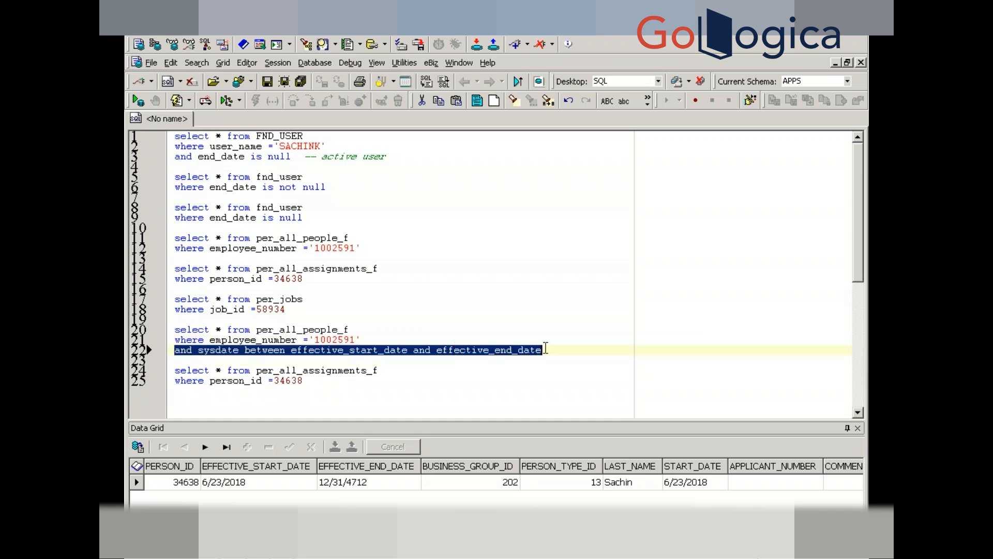
pyautogui.click(546, 349)
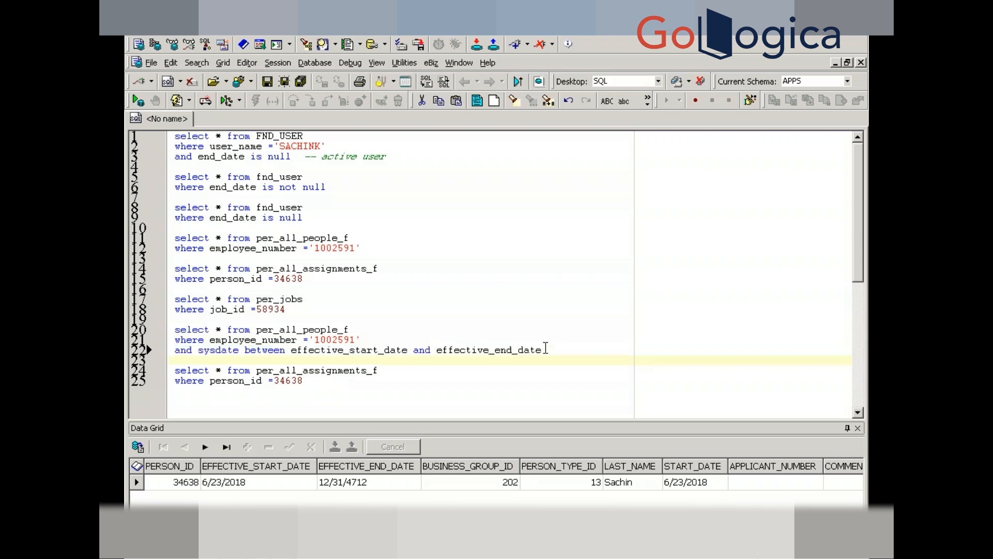
pyautogui.press('Down')
pyautogui.press('Down')
pyautogui.press('Down')
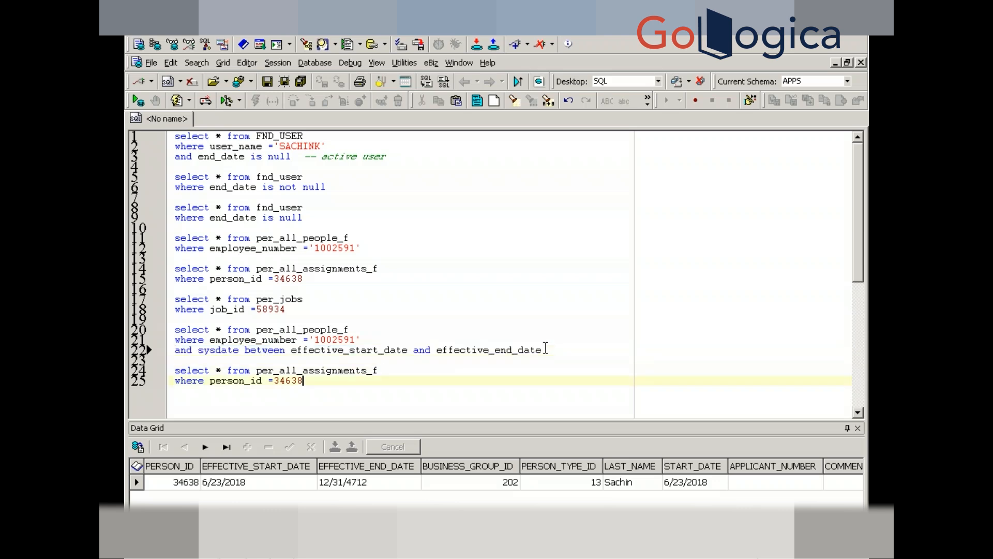
pyautogui.press('Return')
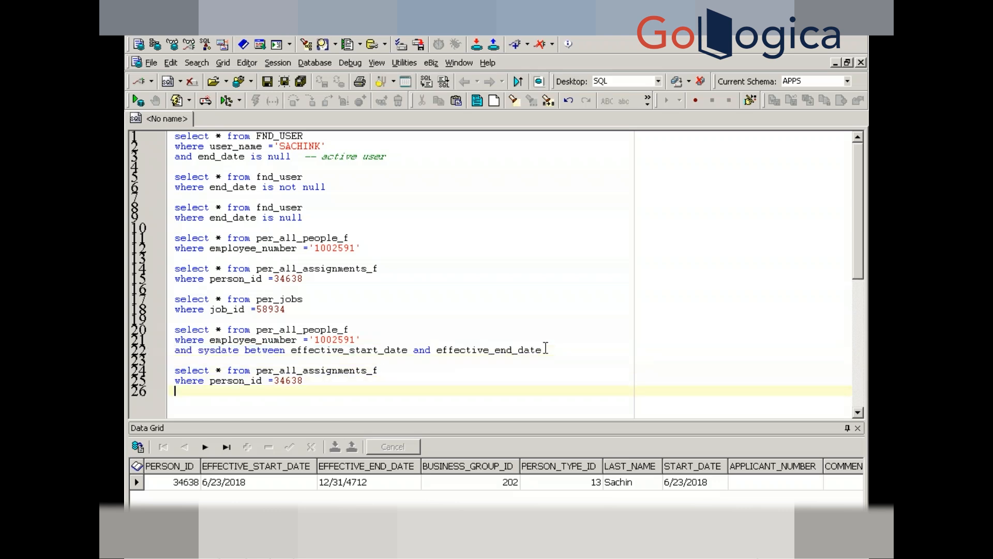
pyautogui.hotkey('ctrl', 'v')
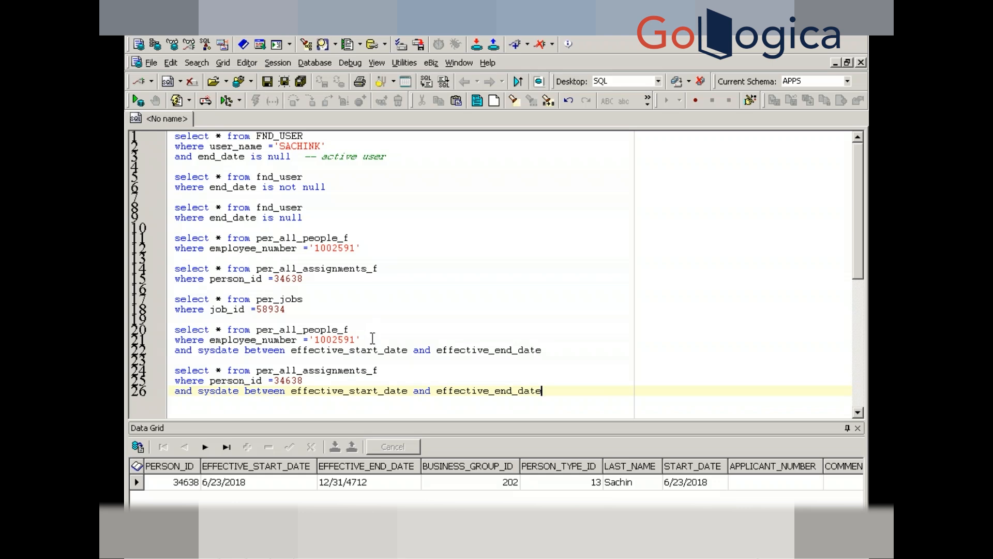
# - Run the date-filtered per_all_people_f and per_all_assignments_f queries, showing assignment 35353 with job 58934
pyautogui.click(382, 339)
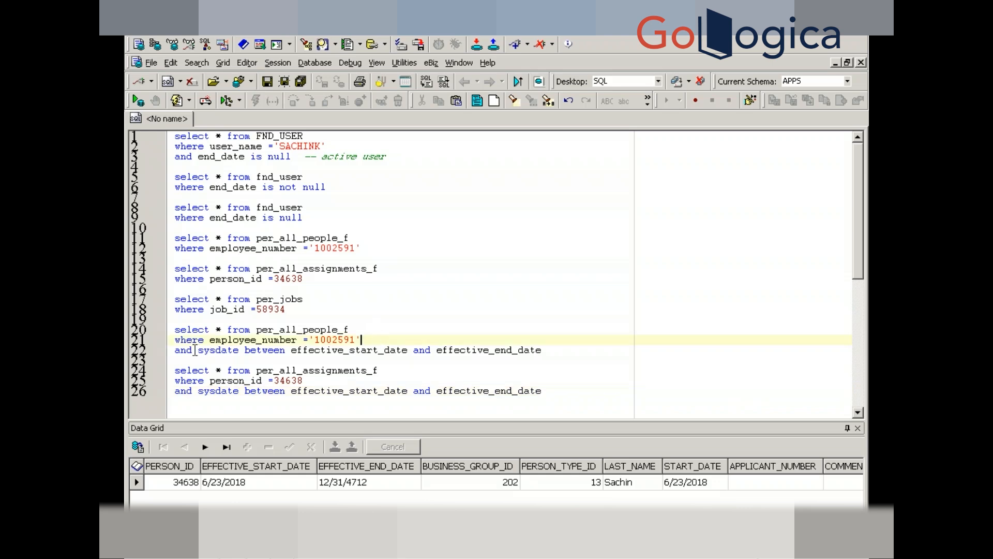
pyautogui.doubleClick(209, 350)
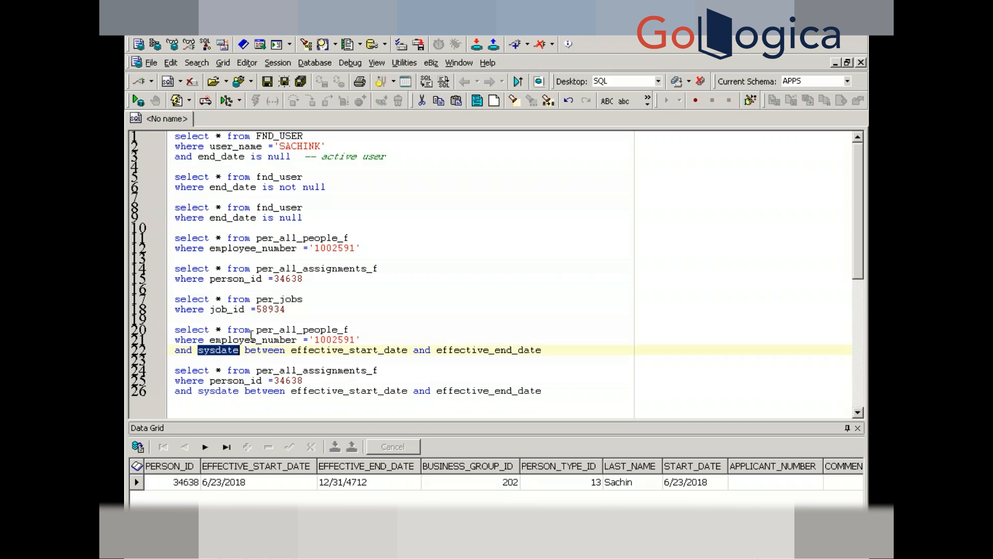
pyautogui.click(274, 340)
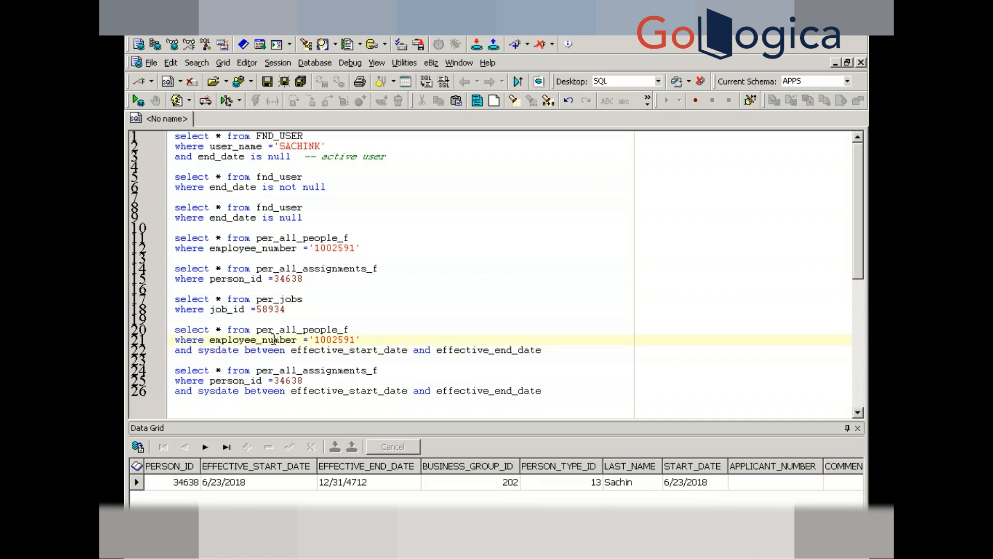
pyautogui.press('F9')
pyautogui.click(273, 381)
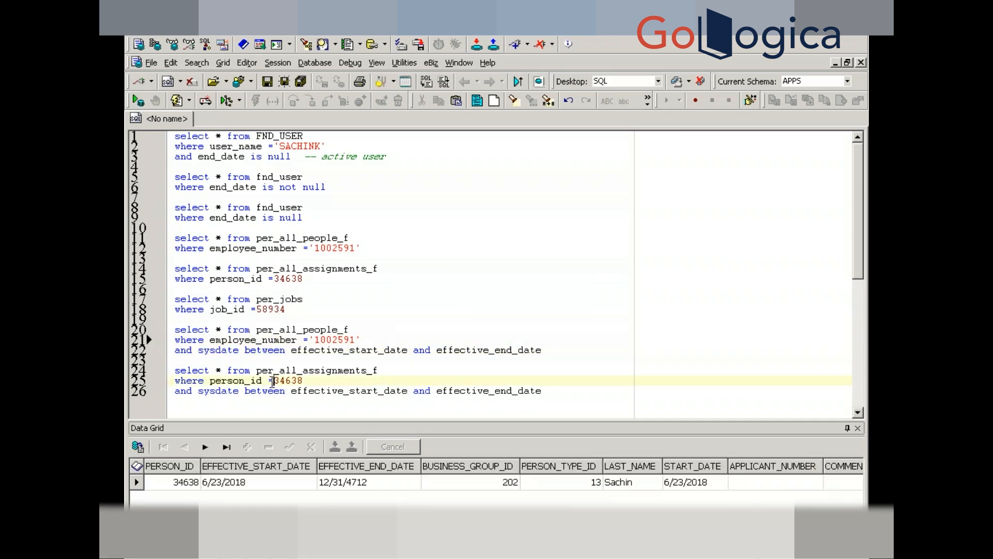
pyautogui.press('F9')
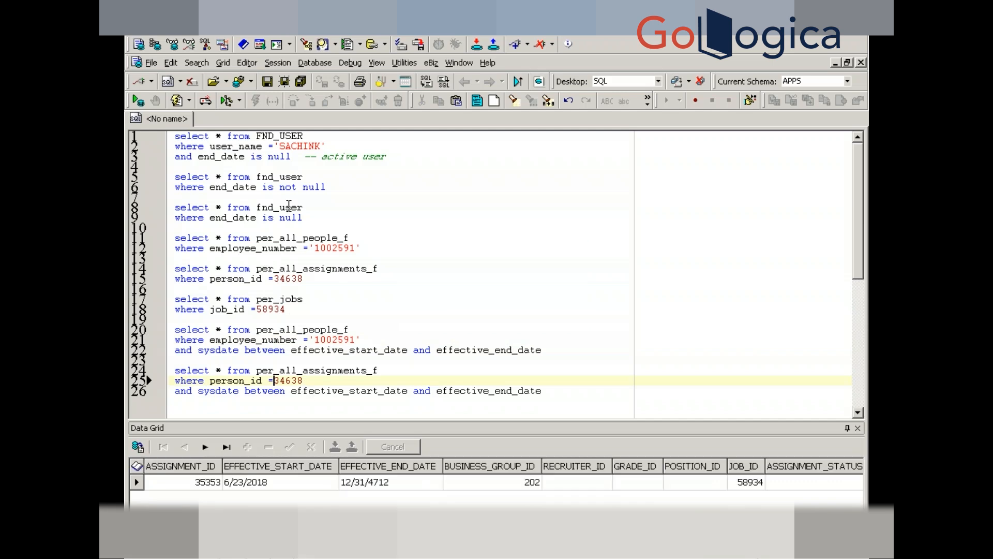
# - Select the quoted user name on line 2 and switch to the Oracle People form
pyautogui.click(299, 147)
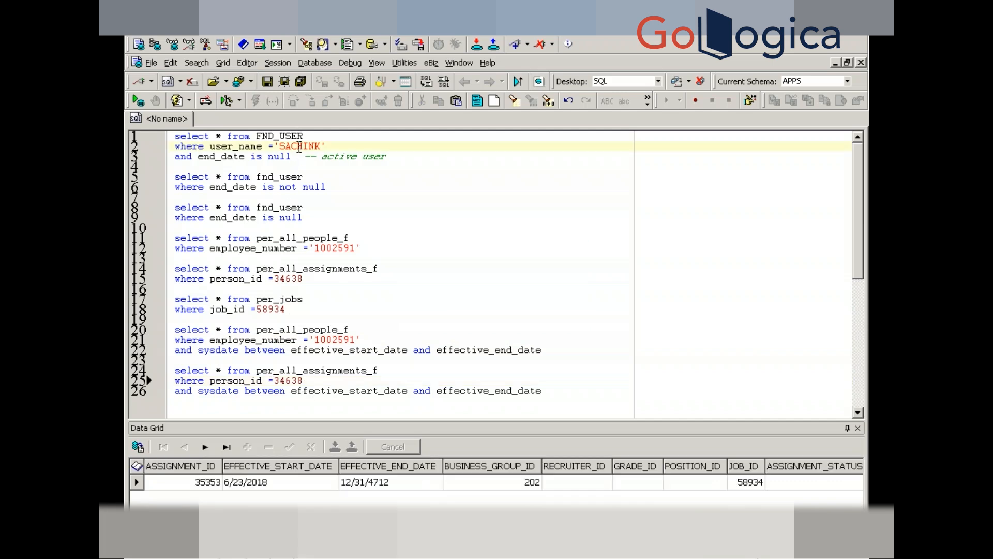
pyautogui.doubleClick(299, 147)
pyautogui.hotkey('alt', 'Tab')
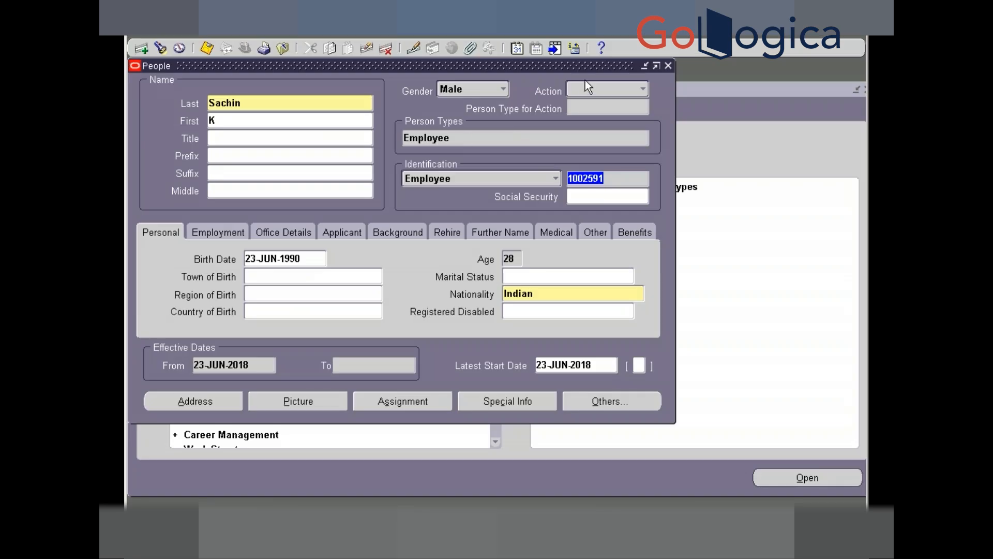
# - Close the People form and switch to the System Administrator responsibility
pyautogui.click(667, 65)
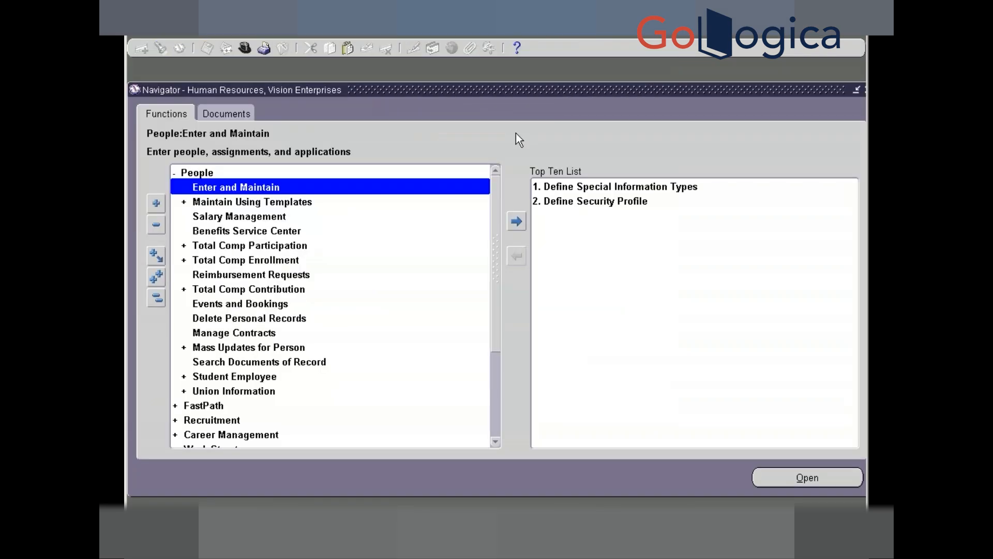
pyautogui.click(242, 46)
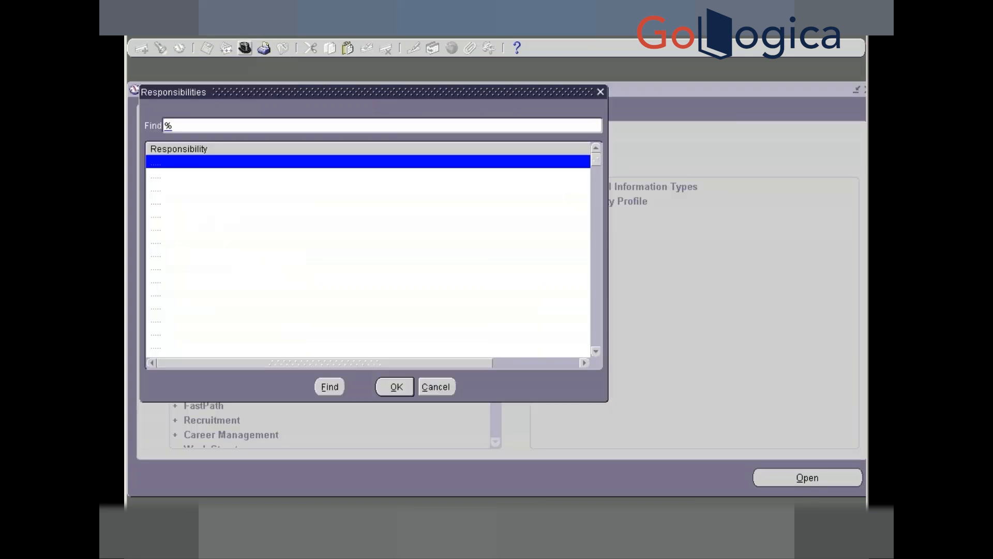
pyautogui.write('s')
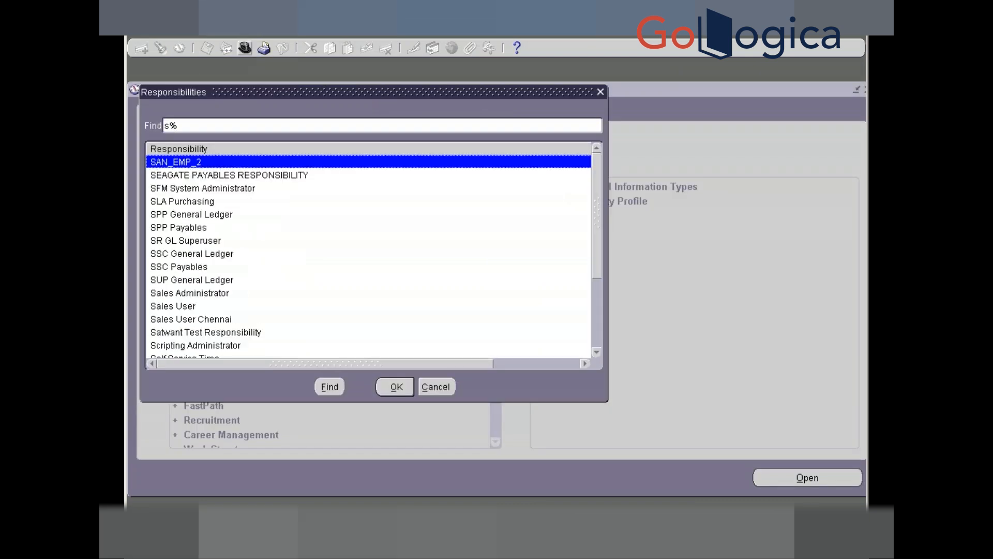
pyautogui.write('ystem Administrat')
pyautogui.press('Down')
pyautogui.press('Return')
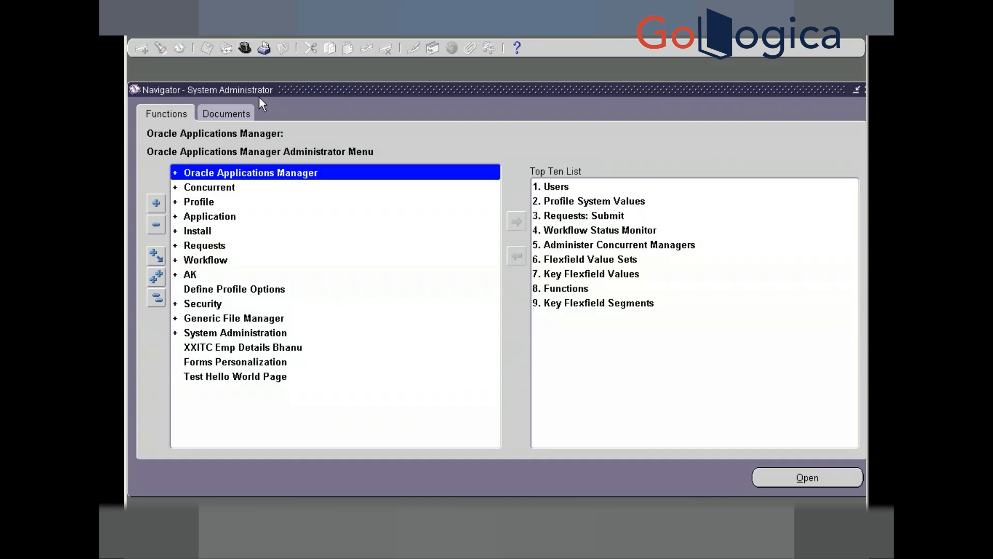
# - Switch to Purchasing, Vision Operations (USA) and expand Purchase Orders to open its Purchase Orders function
pyautogui.click(245, 47)
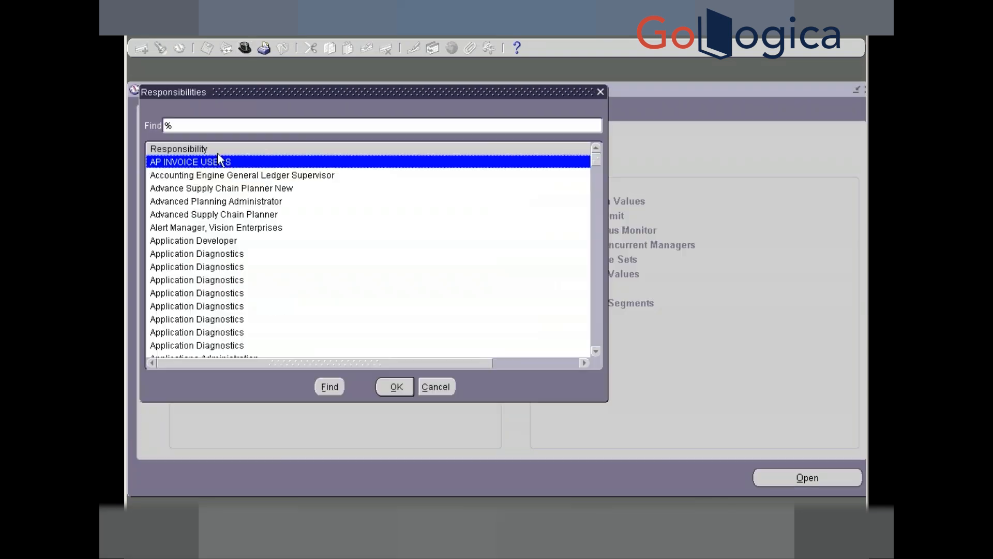
pyautogui.write('purchasing')
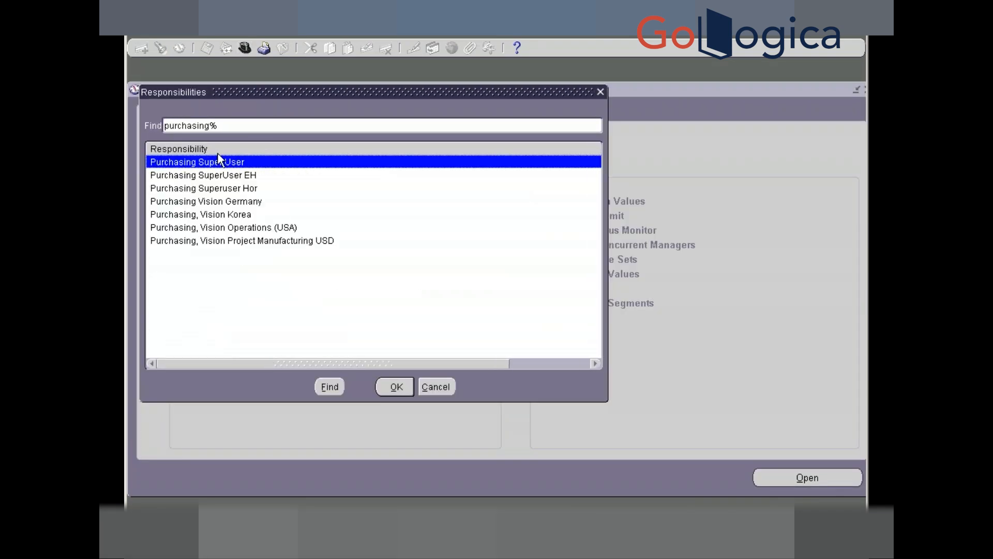
pyautogui.press('Down')
pyautogui.press('Down')
pyautogui.press('Down')
pyautogui.press('Down')
pyautogui.press('Down')
pyautogui.press('Return')
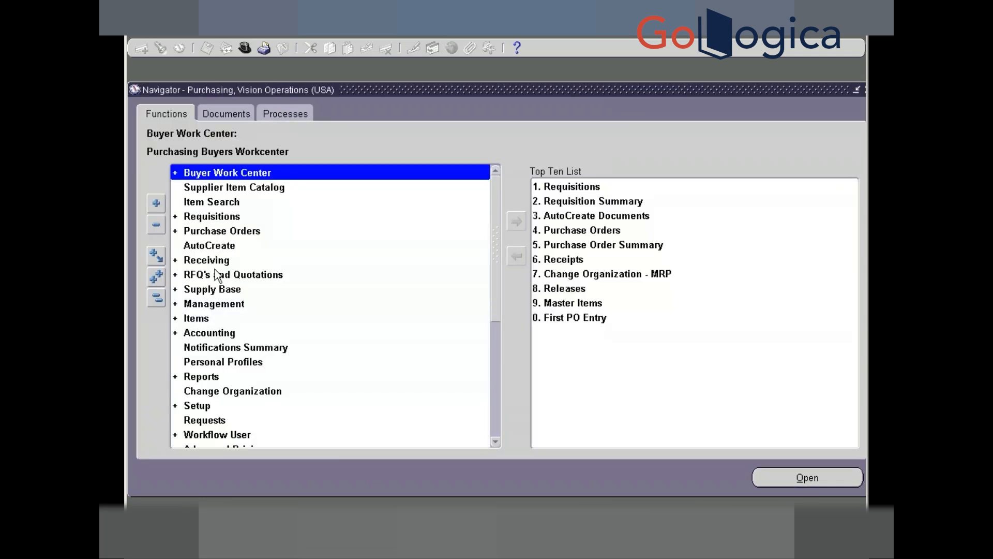
pyautogui.click(207, 232)
pyautogui.doubleClick(207, 233)
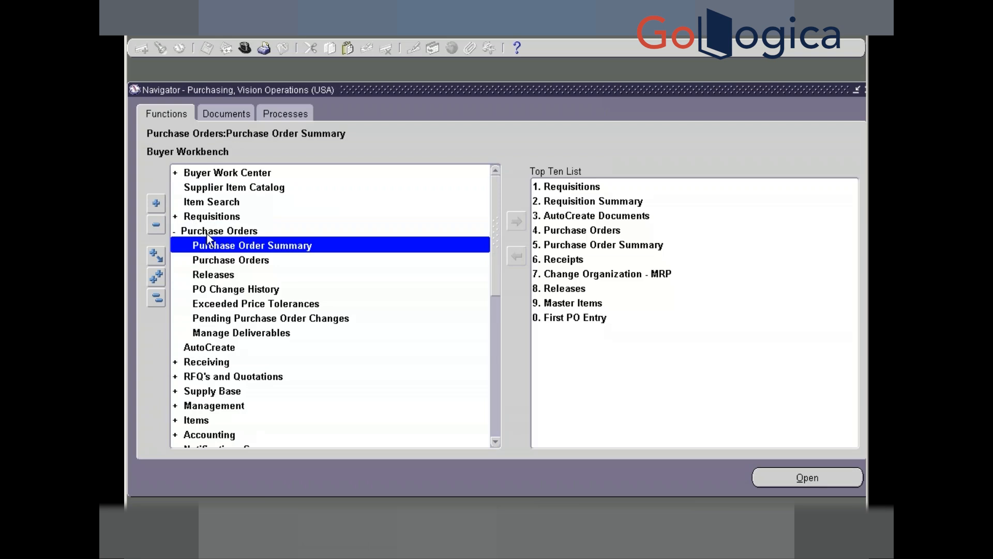
pyautogui.doubleClick(209, 259)
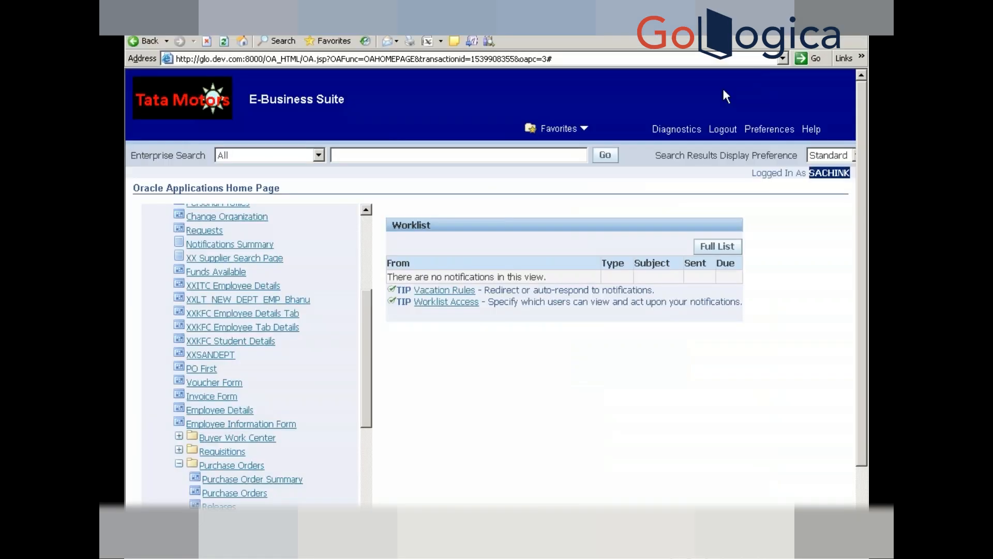
# - Launch the Purchase Orders form, which returns the 'You are not setup as a worker' note
pyautogui.click(234, 492)
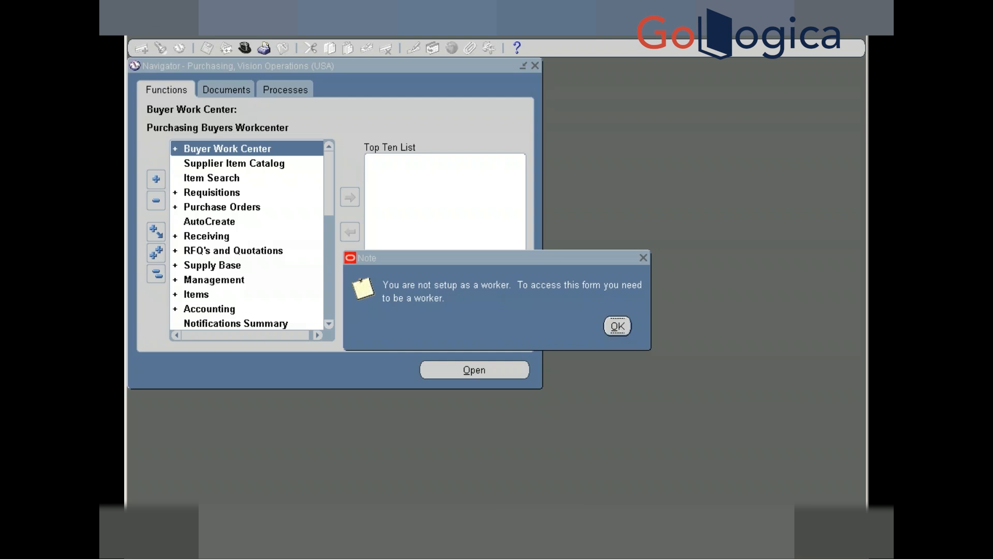
# - Dismiss the note, switch to System Administrator and open Security > User > Define
pyautogui.press('Return')
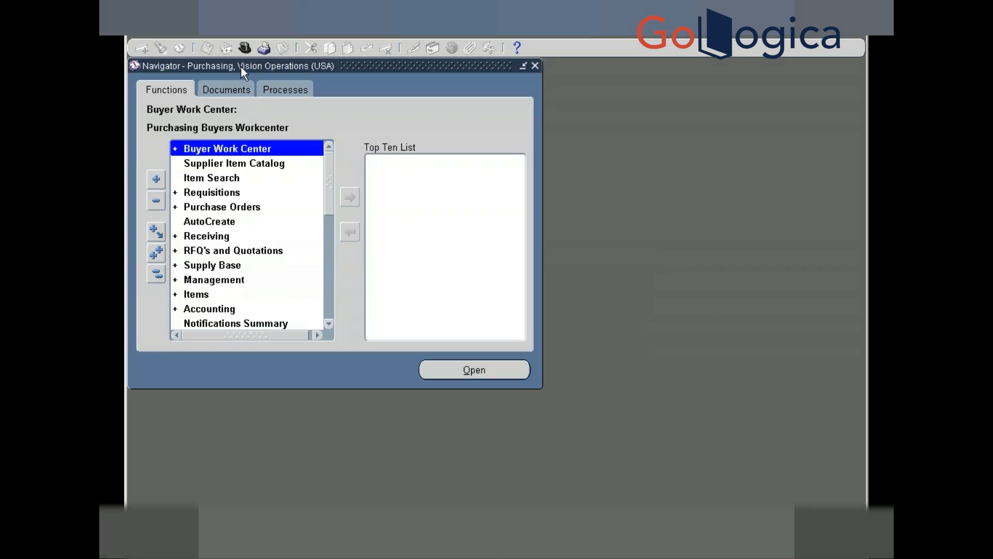
pyautogui.click(242, 47)
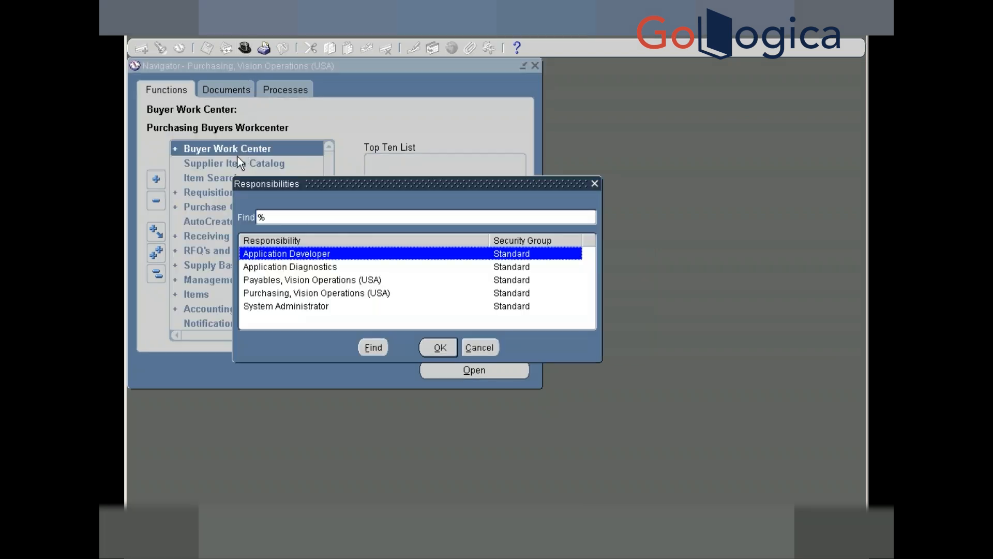
pyautogui.press('Down')
pyautogui.press('Down')
pyautogui.press('Down')
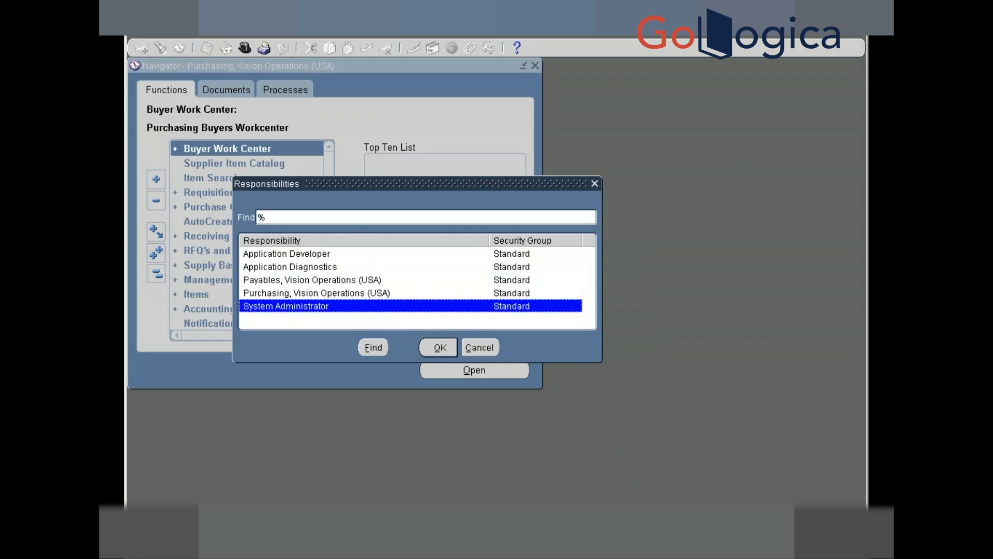
pyautogui.press('Return')
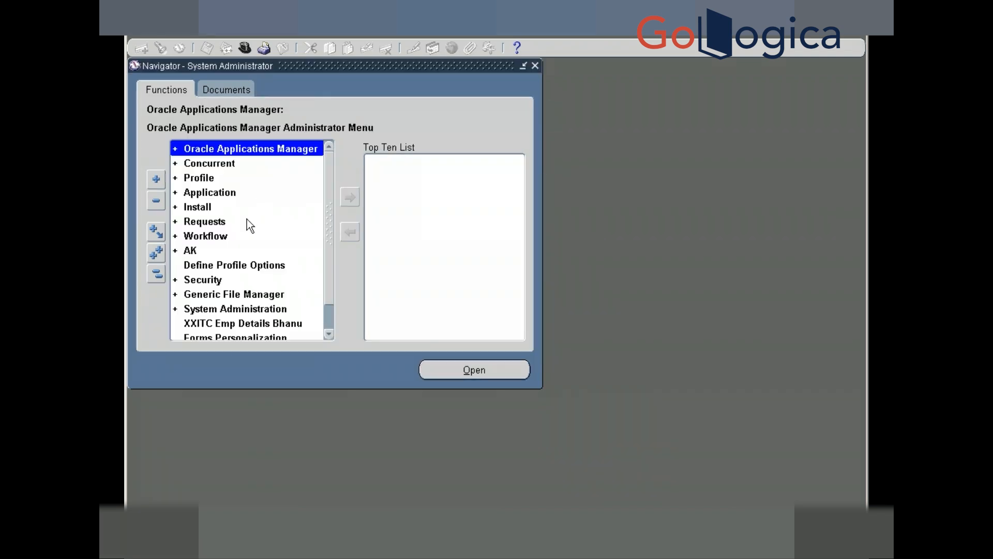
pyautogui.doubleClick(201, 283)
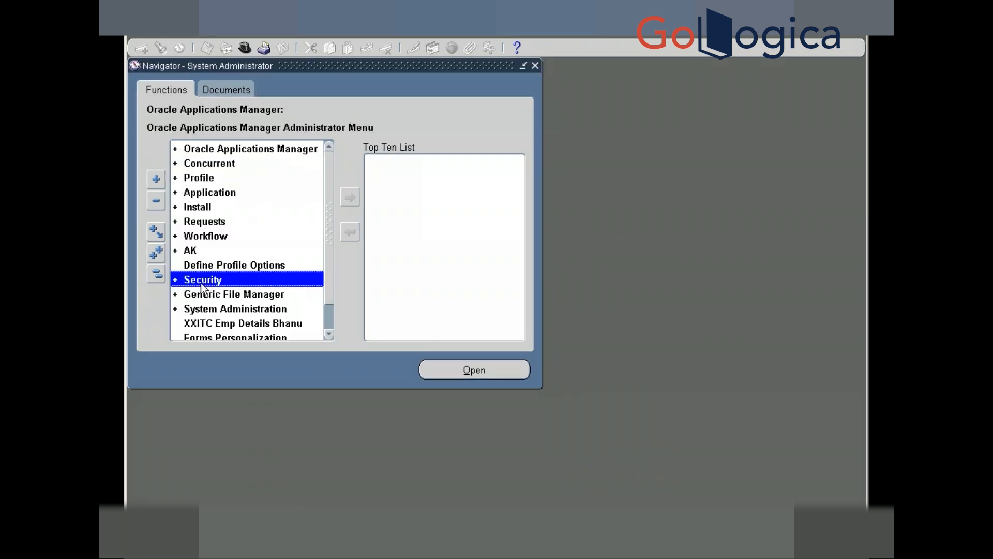
pyautogui.press('Return')
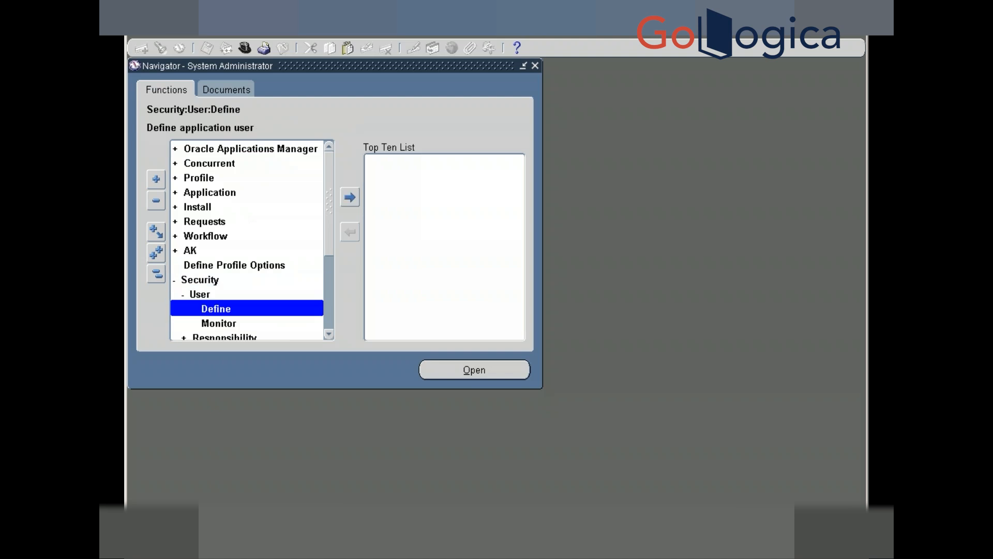
pyautogui.press('Return')
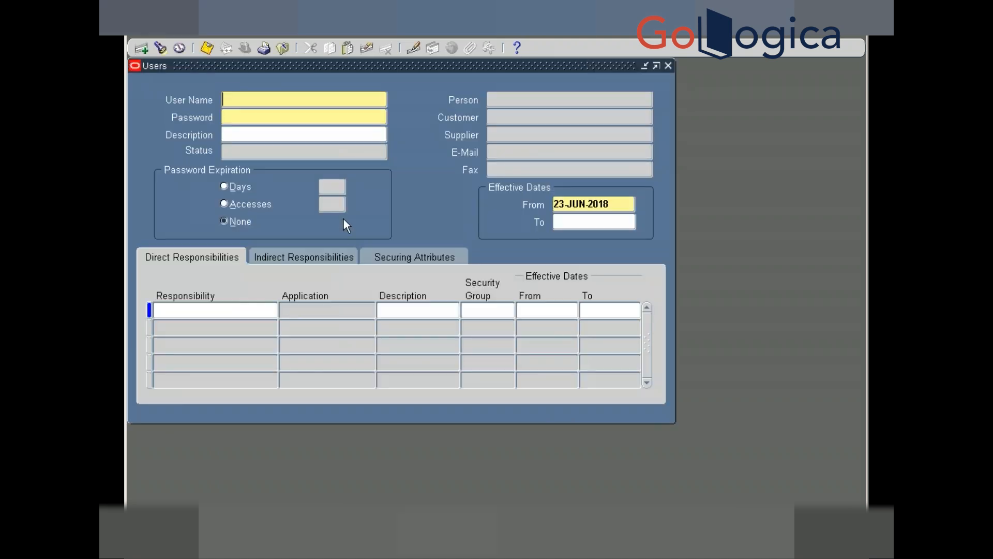
# - Query the demo user's record and link it to the new employee in the Person field
pyautogui.press('F11')
pyautogui.write('SACHINK')
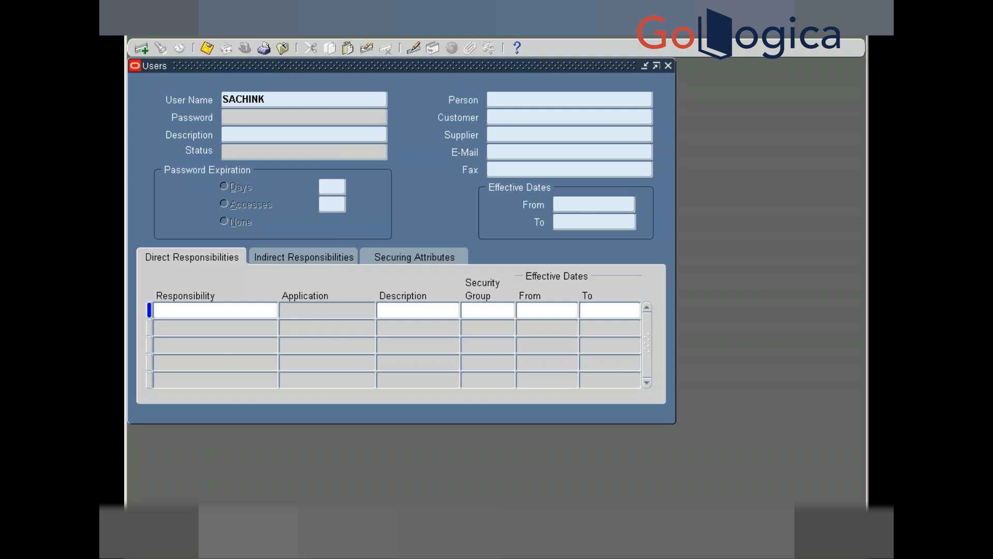
pyautogui.hotkey('ctrl', 'F11')
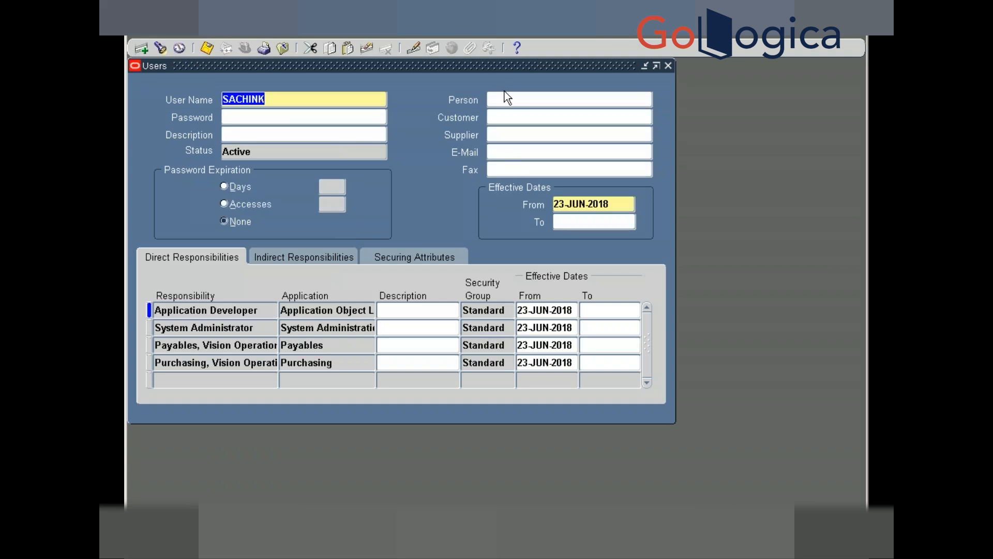
pyautogui.click(611, 98)
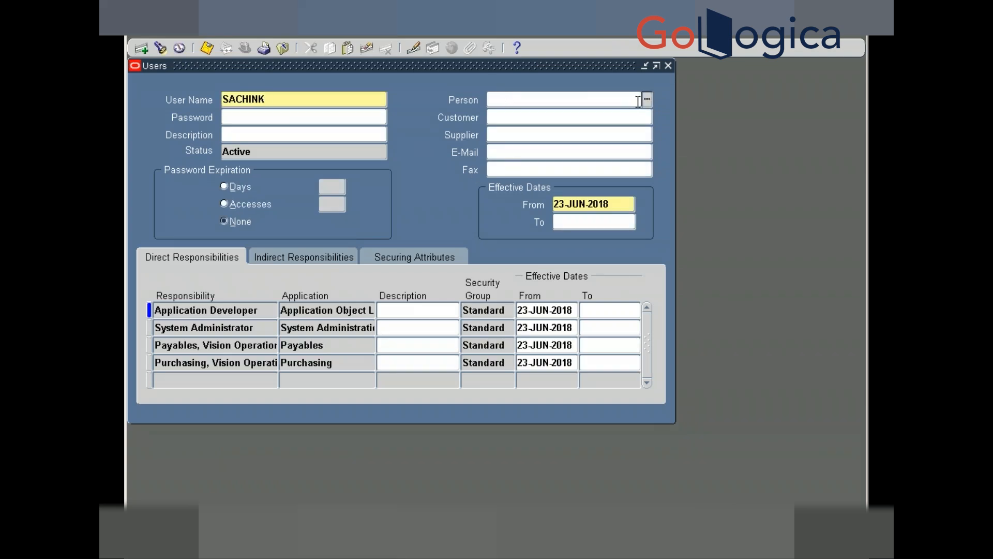
pyautogui.write('sachin')
pyautogui.press('Tab')
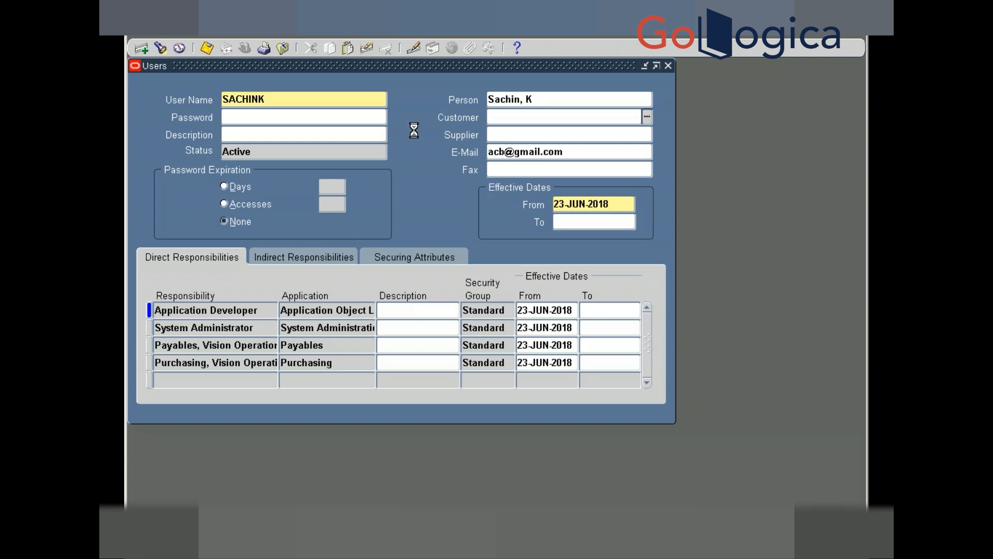
pyautogui.hotkey('alt', 'Tab')
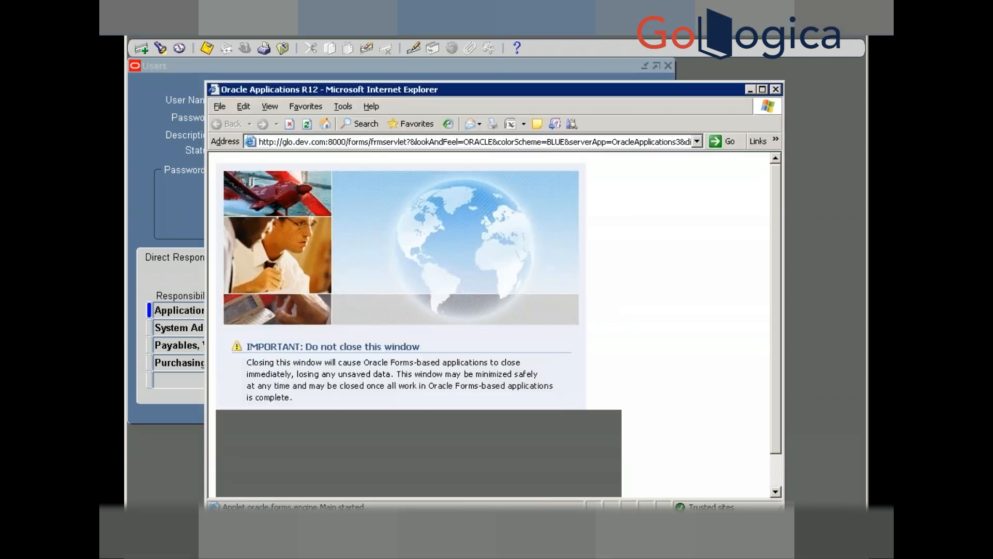
# - In Toad, run the FND_USER query and inspect EMPLOYEE_ID and SECURITY_GROUP_ID in the grid
pyautogui.hotkey('alt', 'Tab')
pyautogui.press('Tab')
pyautogui.hotkey('alt', 'Tab')
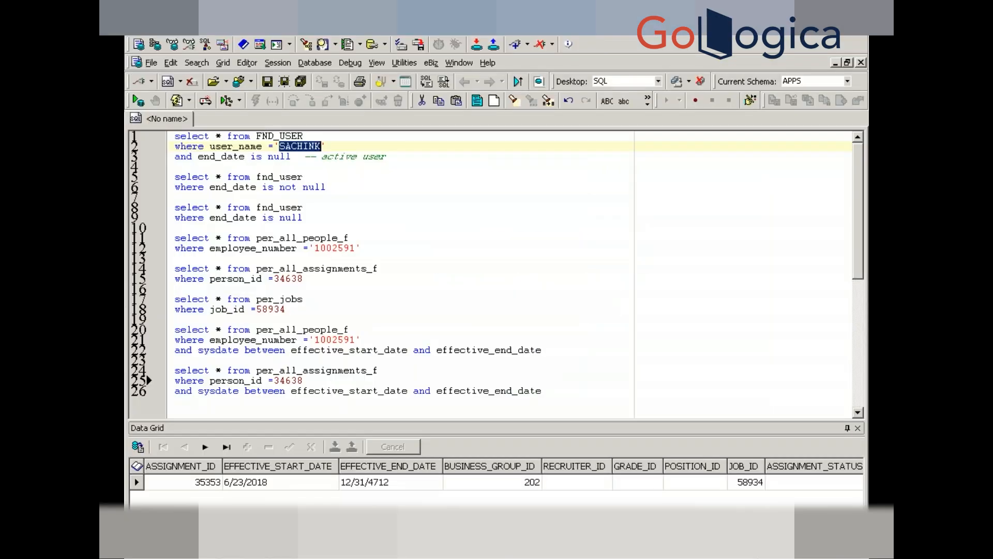
pyautogui.click(365, 143)
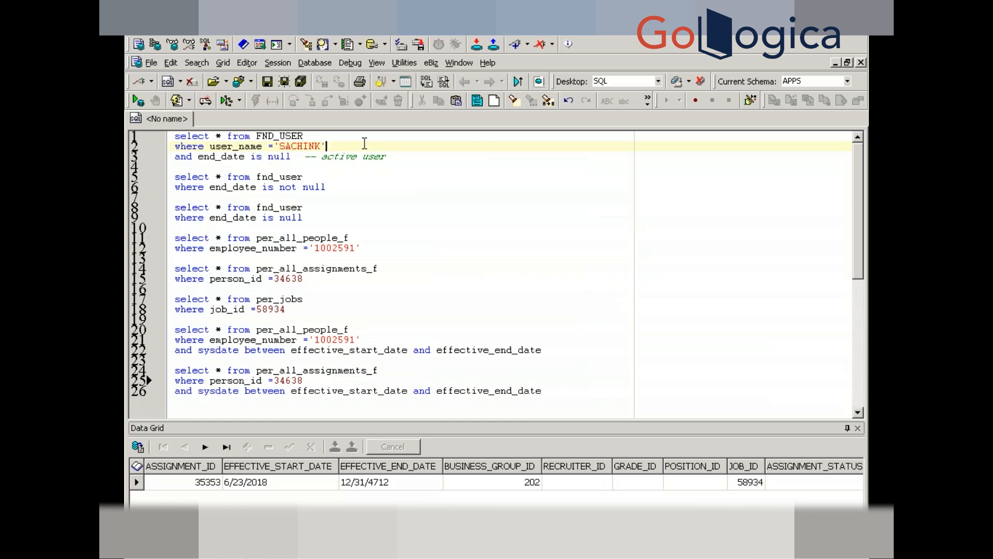
pyautogui.press('F9')
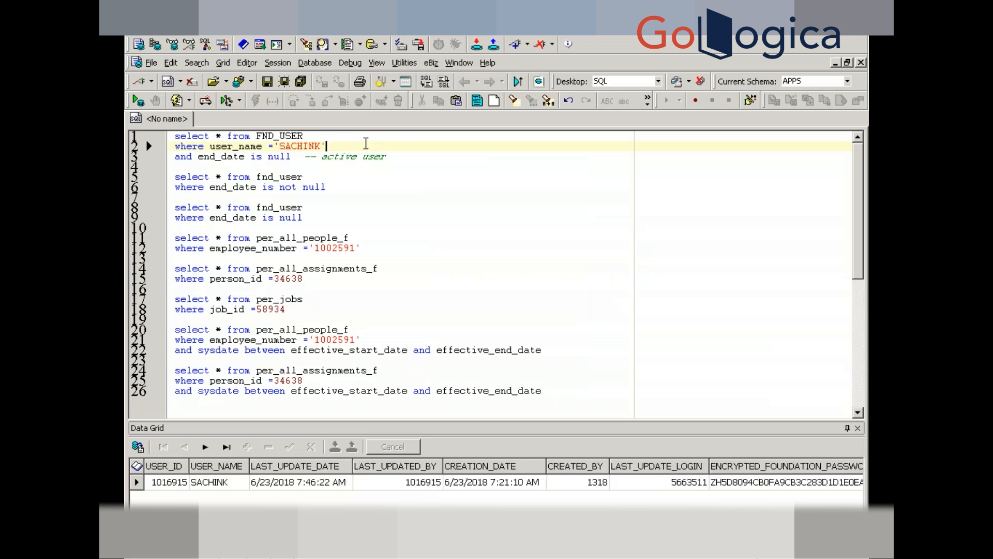
pyautogui.click(506, 482)
pyautogui.press('Right')
pyautogui.press('Right')
pyautogui.press('Right')
pyautogui.press('Right')
pyautogui.press('Right')
pyautogui.press('Right')
pyautogui.press('Right')
pyautogui.press('Right')
pyautogui.press('Right')
pyautogui.press('Right')
pyautogui.press('Right')
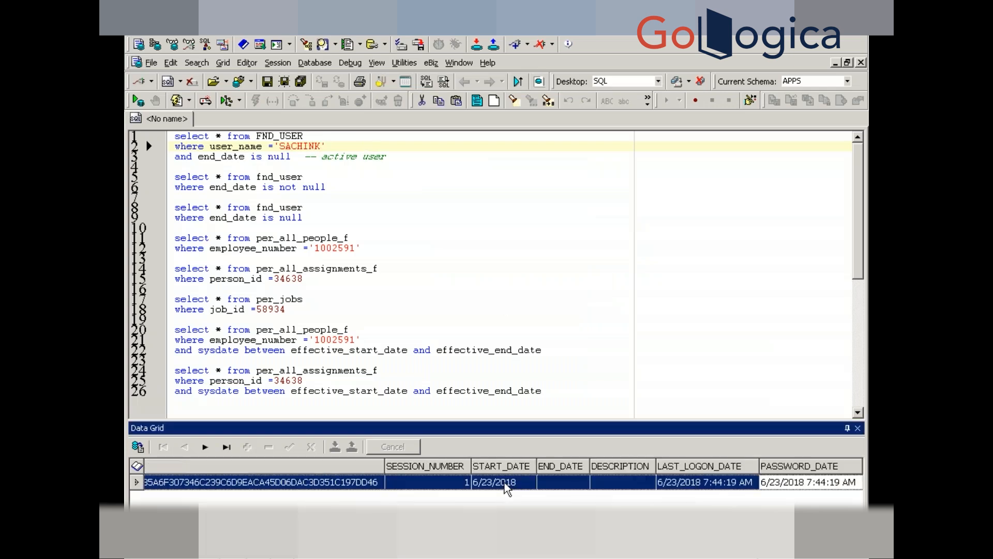
pyautogui.press('Right')
pyautogui.press('Right')
pyautogui.press('Right')
pyautogui.press('Right')
pyautogui.press('Right')
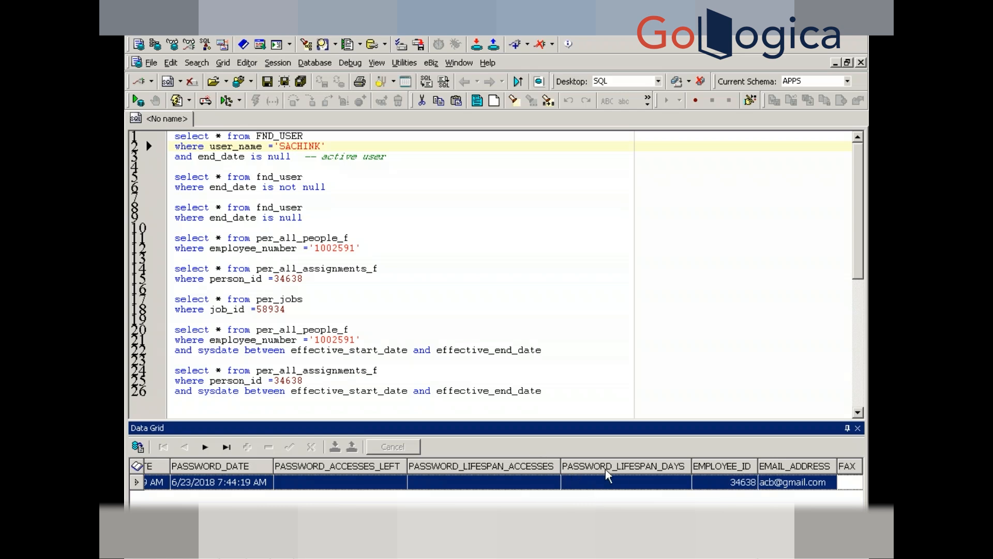
pyautogui.click(579, 484)
pyautogui.press('Right')
pyautogui.press('Right')
pyautogui.press('Right')
pyautogui.press('Right')
pyautogui.press('Right')
pyautogui.press('Right')
pyautogui.press('Right')
pyautogui.press('Right')
pyautogui.press('Right')
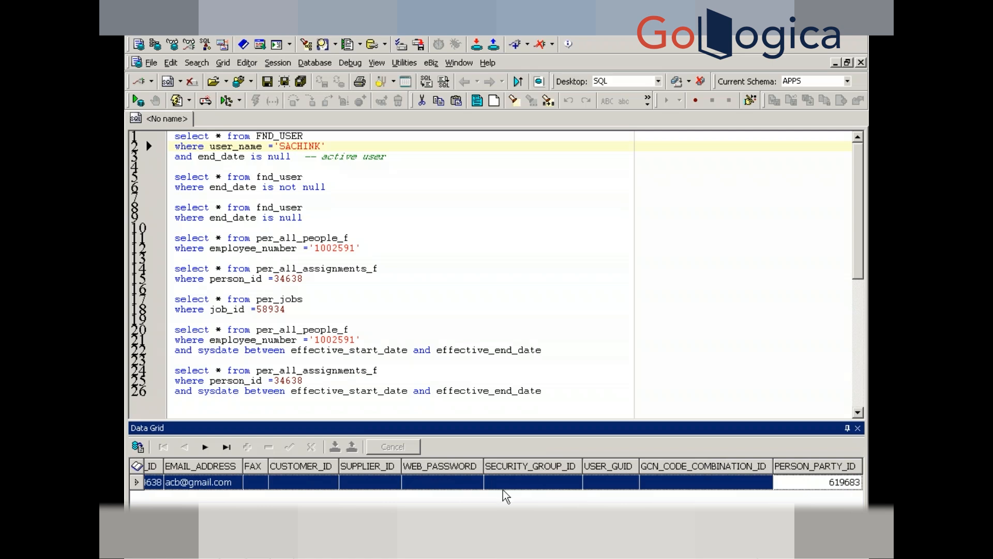
pyautogui.click(486, 484)
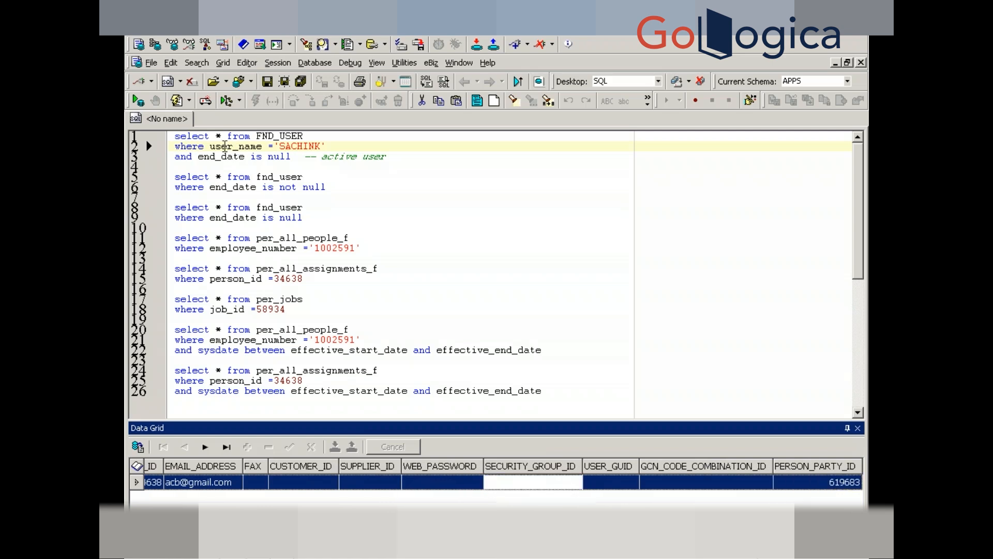
# - Change the first query to select only description, rerun it, and return to the Users form
pyautogui.click(221, 137)
pyautogui.write('d')
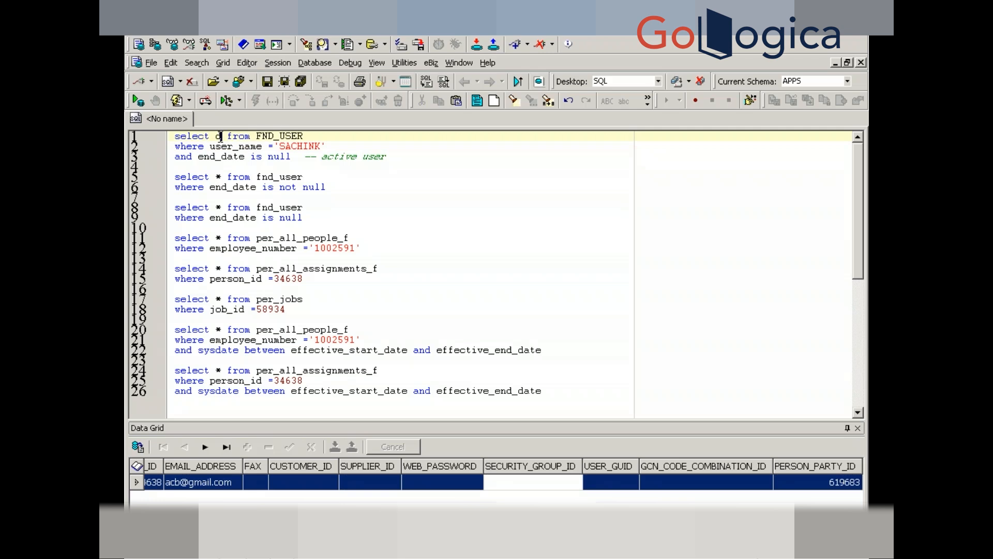
pyautogui.write('escriptio')
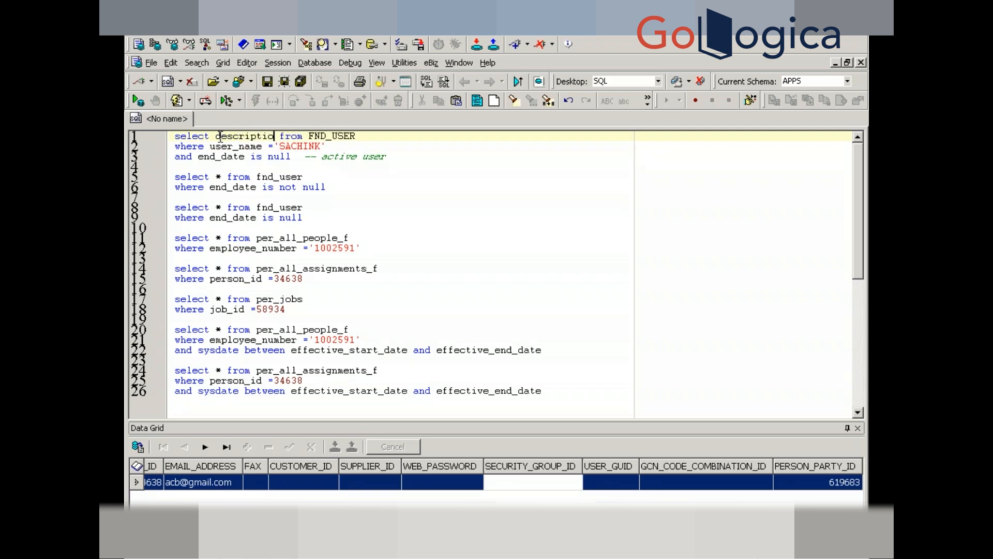
pyautogui.write('n,')
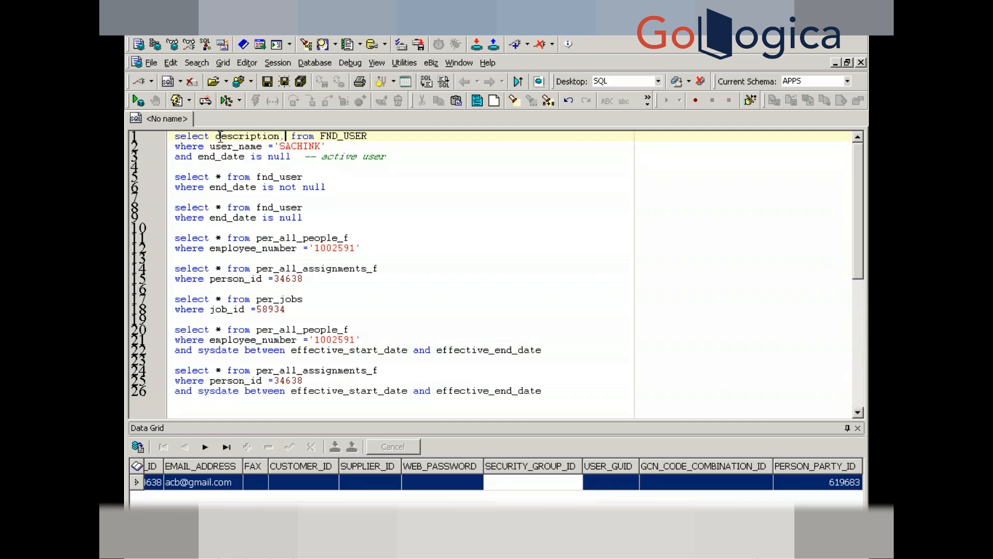
pyautogui.press('BackSpace')
pyautogui.press('F9')
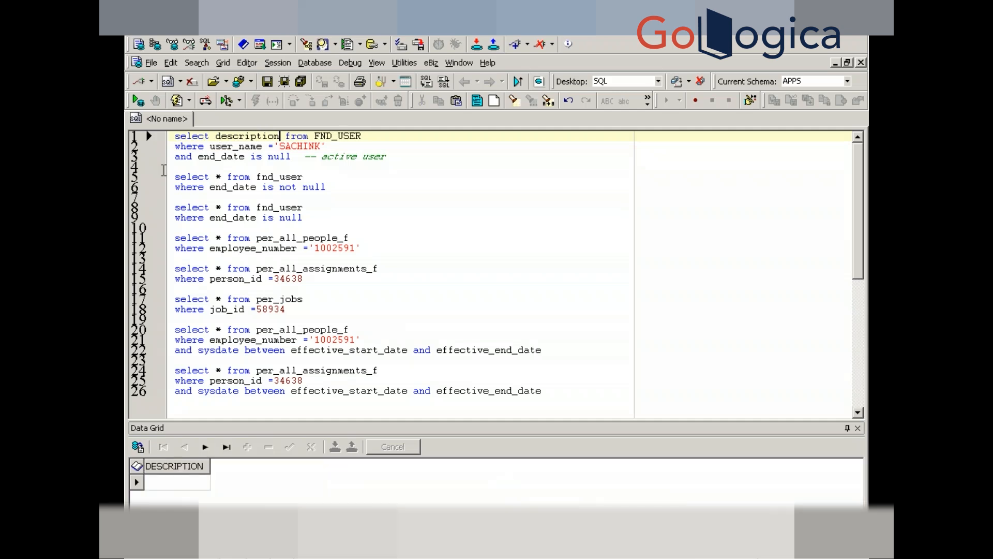
pyautogui.hotkey('alt', 'Tab')
pyautogui.hotkey('alt', 'Tab')
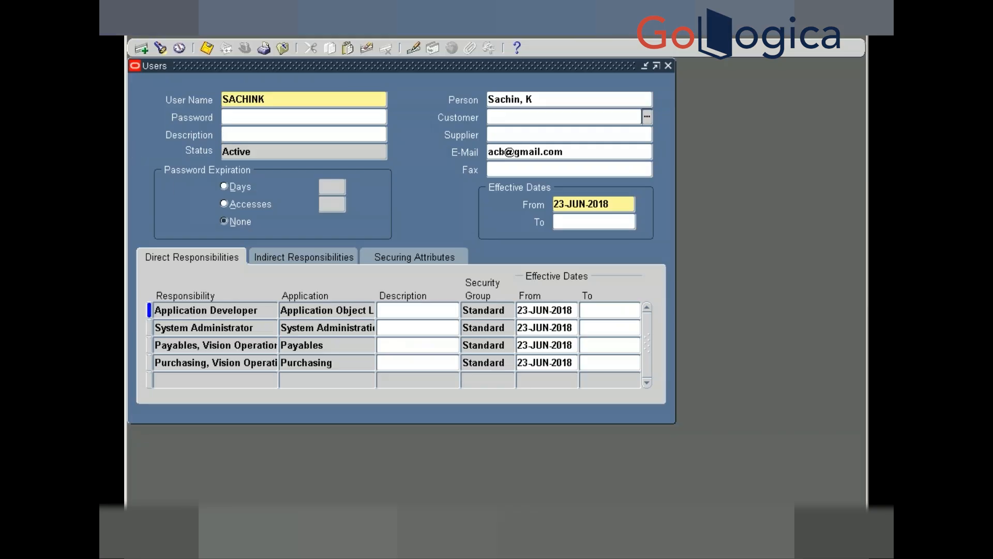
# - Leave Description empty, close the Users form, and reselect System Administrator via Switch Responsibility
pyautogui.click(254, 136)
pyautogui.click(668, 65)
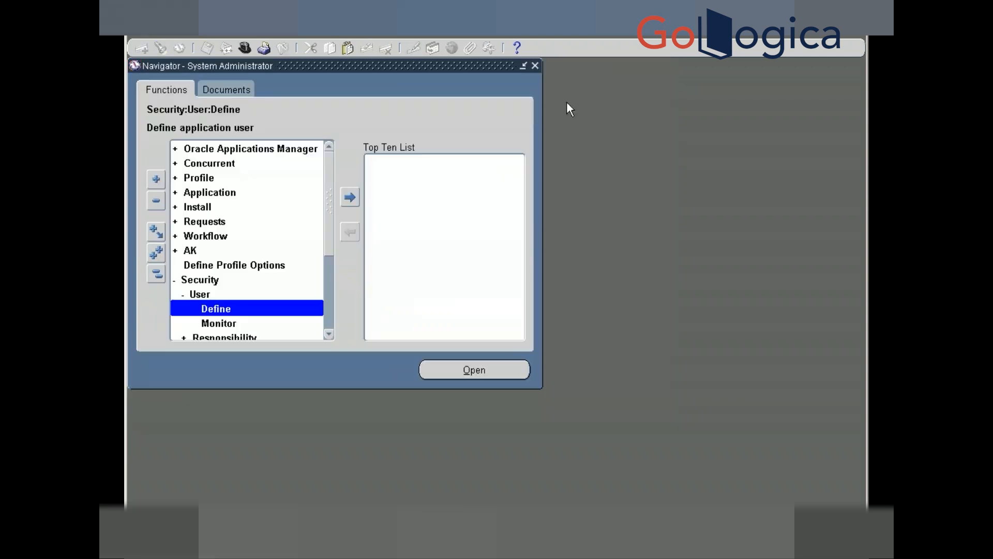
pyautogui.click(241, 49)
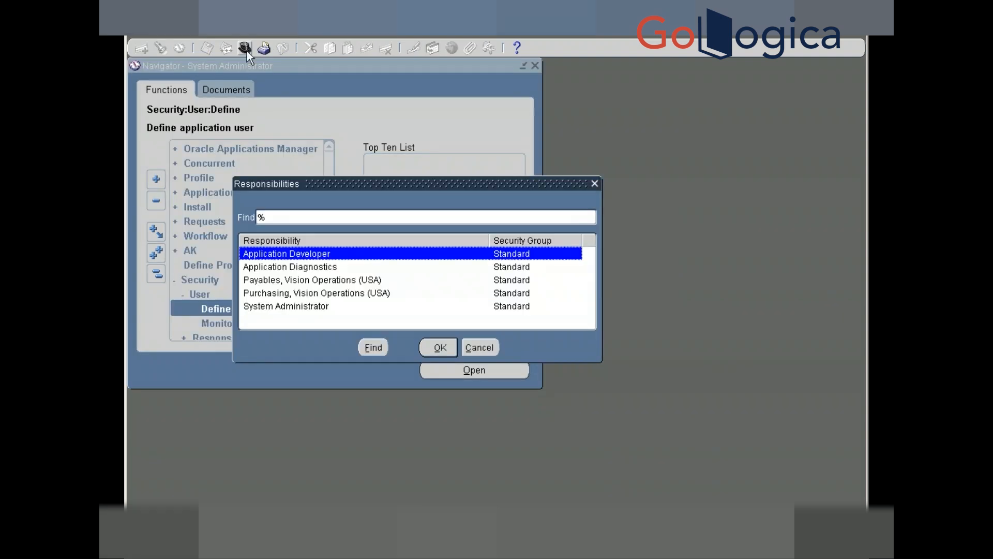
pyautogui.press('Down')
pyautogui.press('Down')
pyautogui.press('Down')
pyautogui.press('Down')
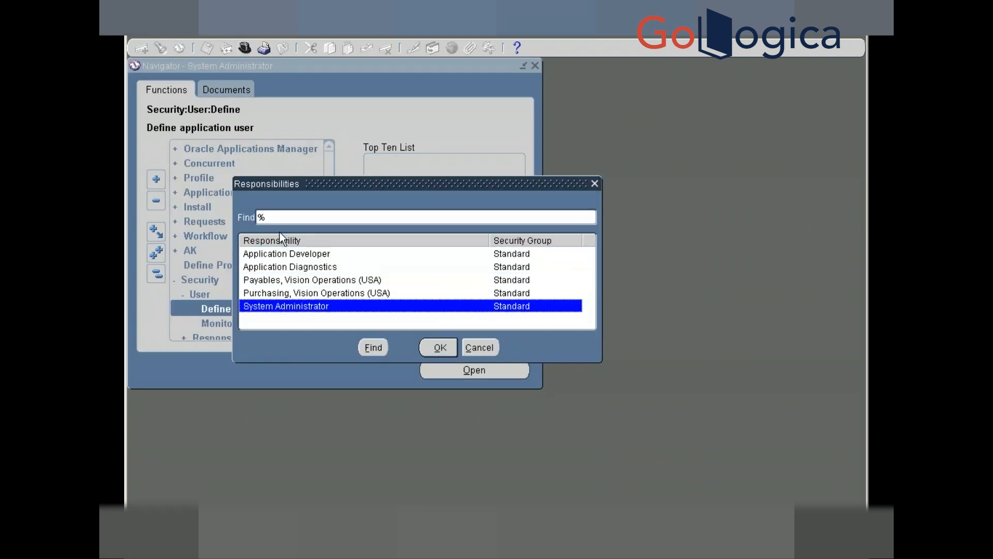
pyautogui.press('Return')
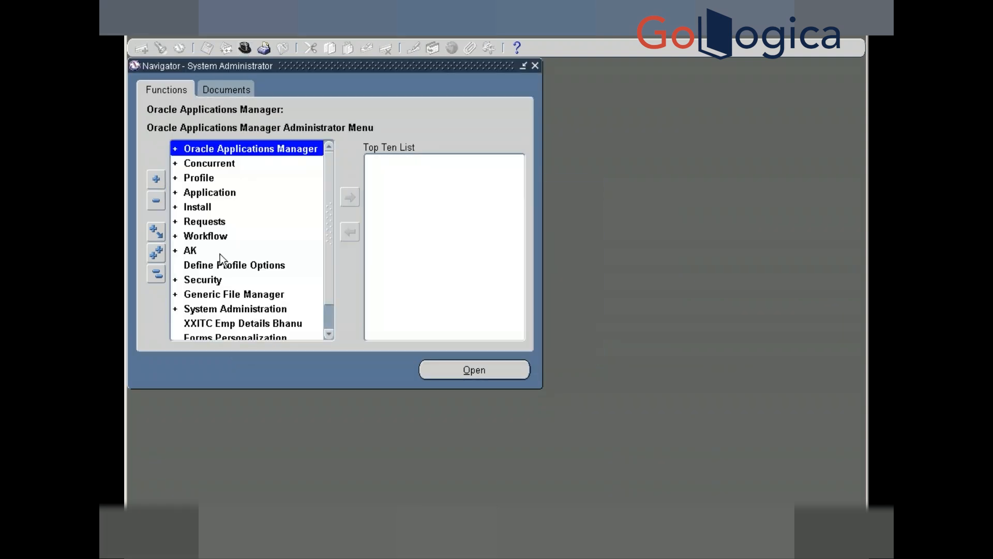
# - Open a blank Responsibilities form via Security > Responsibility > Define, then bring up the ERP_Mind26.txt notes
pyautogui.doubleClick(213, 283)
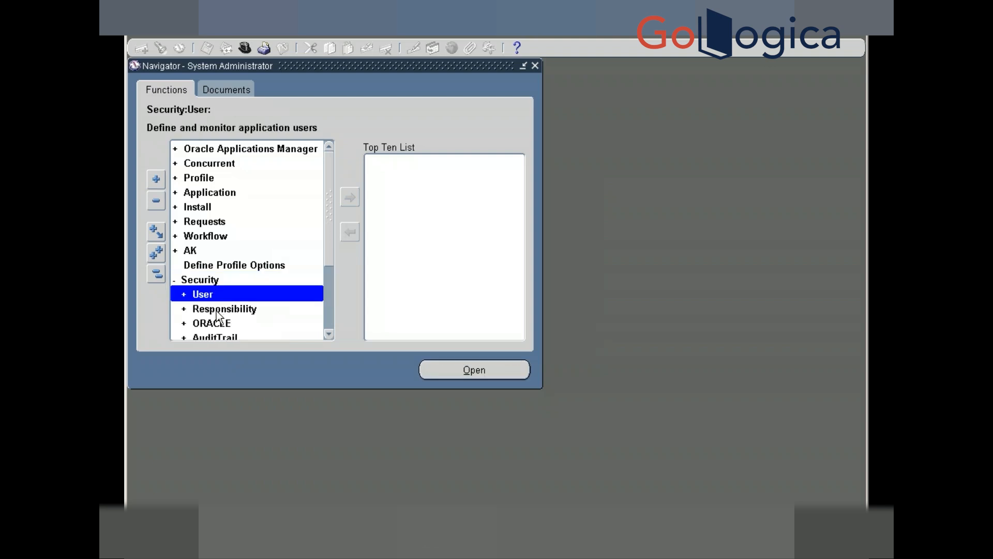
pyautogui.doubleClick(216, 309)
pyautogui.doubleClick(255, 326)
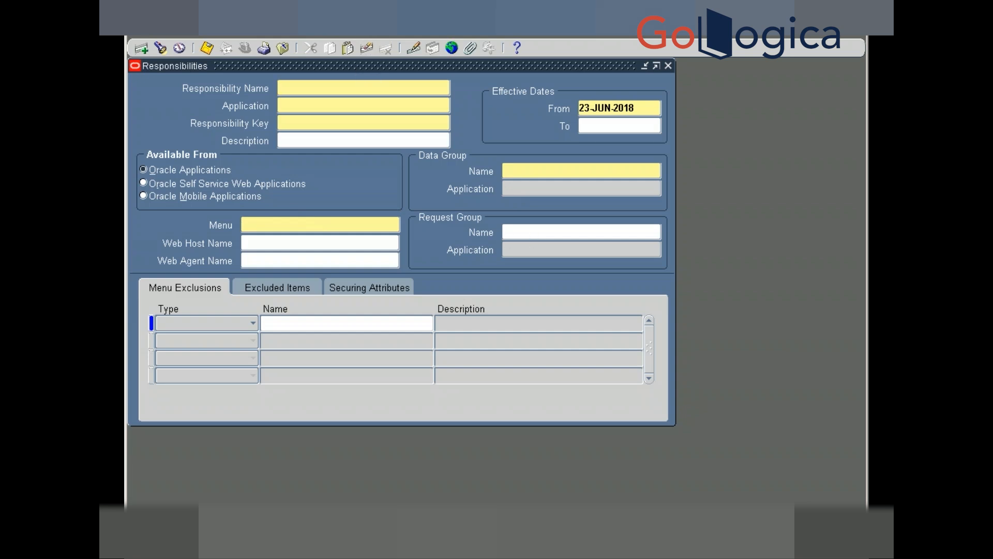
pyautogui.hotkey('alt', 'Tab')
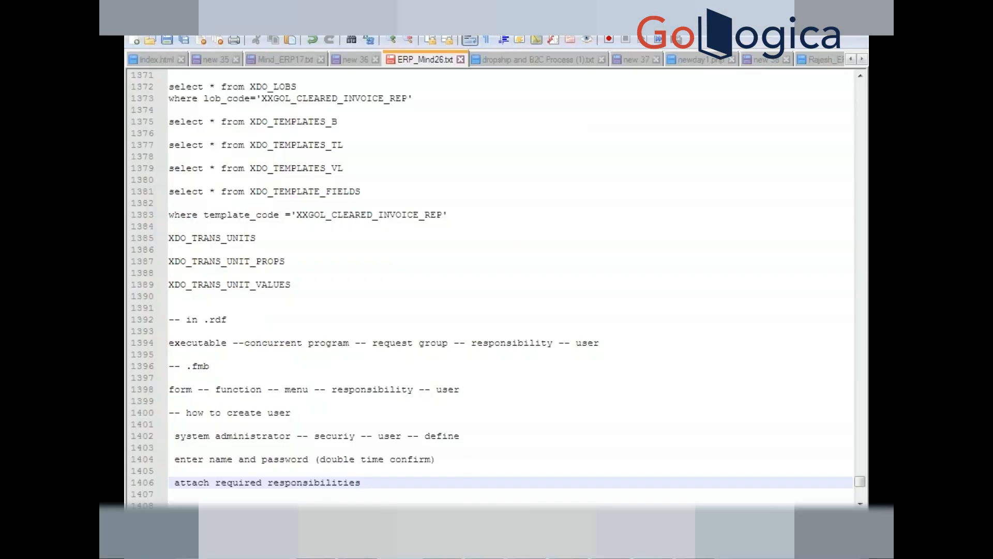
# - Open the GL BUSINESS STRUCTURE and Multi_Org documents from the Downloads folder
pyautogui.hotkey('alt', 'Tab')
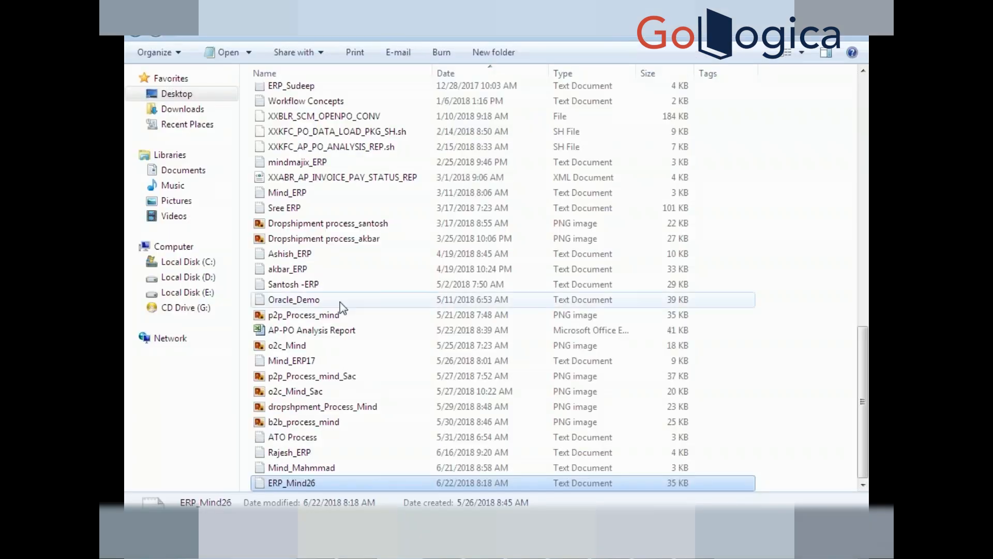
pyautogui.click(169, 114)
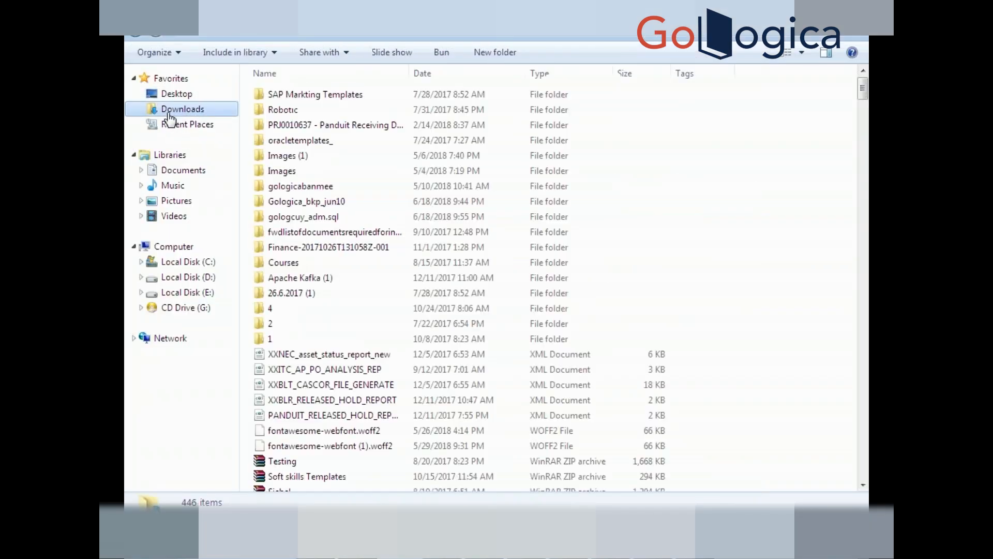
pyautogui.click(304, 297)
pyautogui.press('g')
pyautogui.press('g')
pyautogui.press('g')
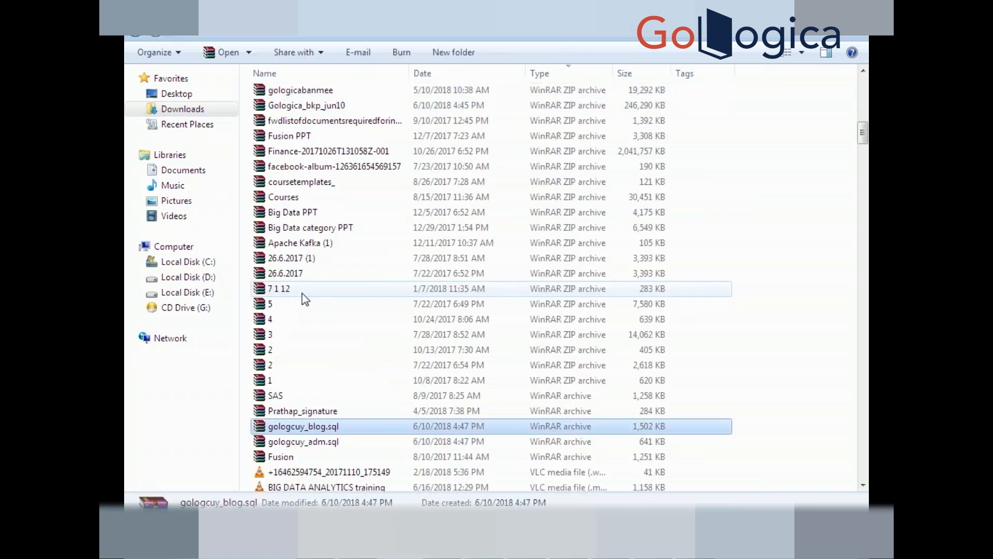
pyautogui.press('g')
pyautogui.press('g')
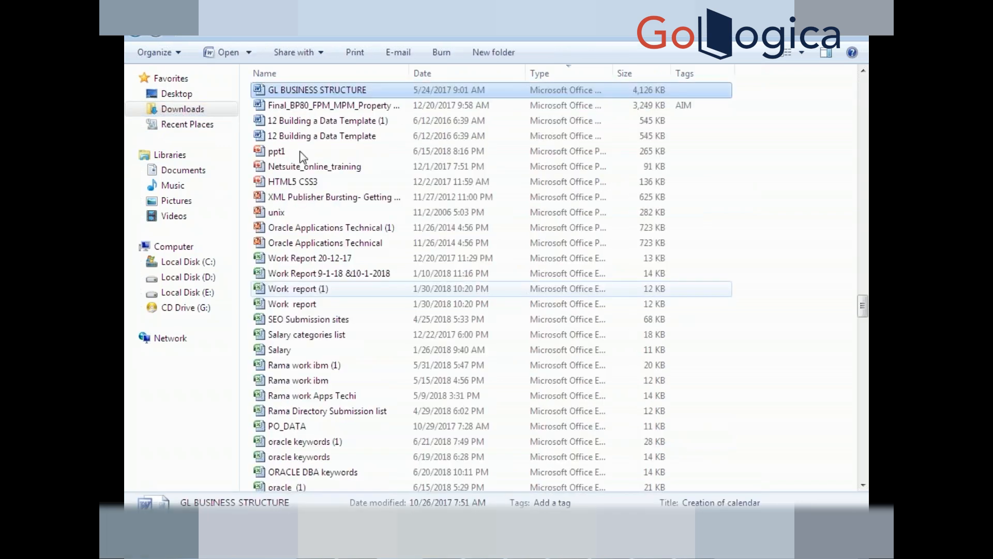
pyautogui.doubleClick(305, 90)
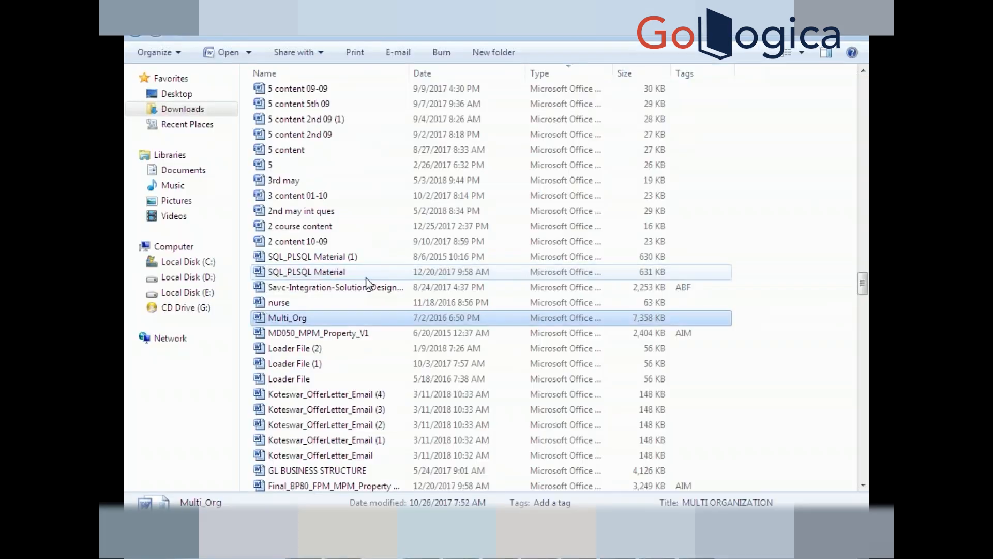
pyautogui.doubleClick(281, 317)
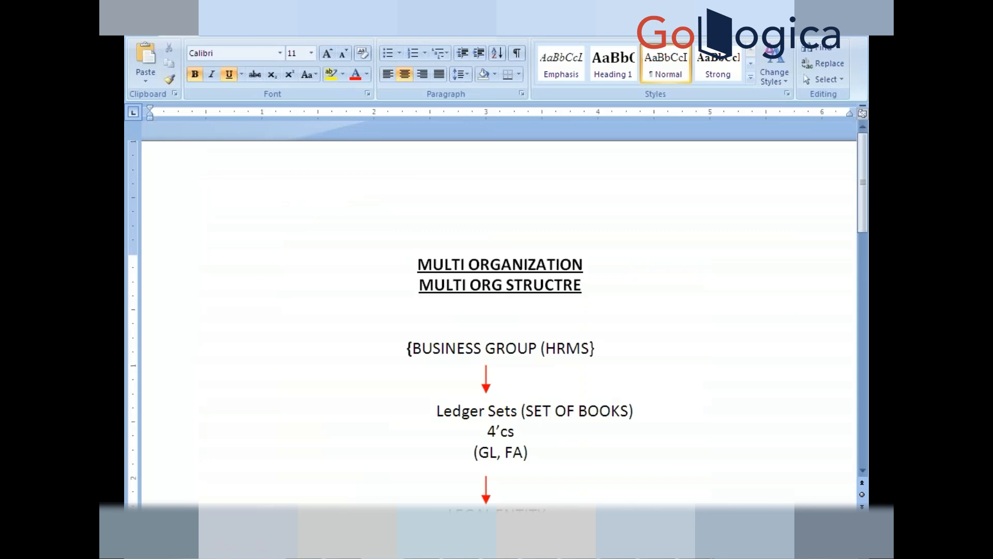
# - Move through the notes past Business Group and ledger concepts to the Multi Org Creation steps
pyautogui.press('Down')
pyautogui.press('Down')
pyautogui.press('Down')
pyautogui.press('Down')
pyautogui.press('Down')
pyautogui.press('Down')
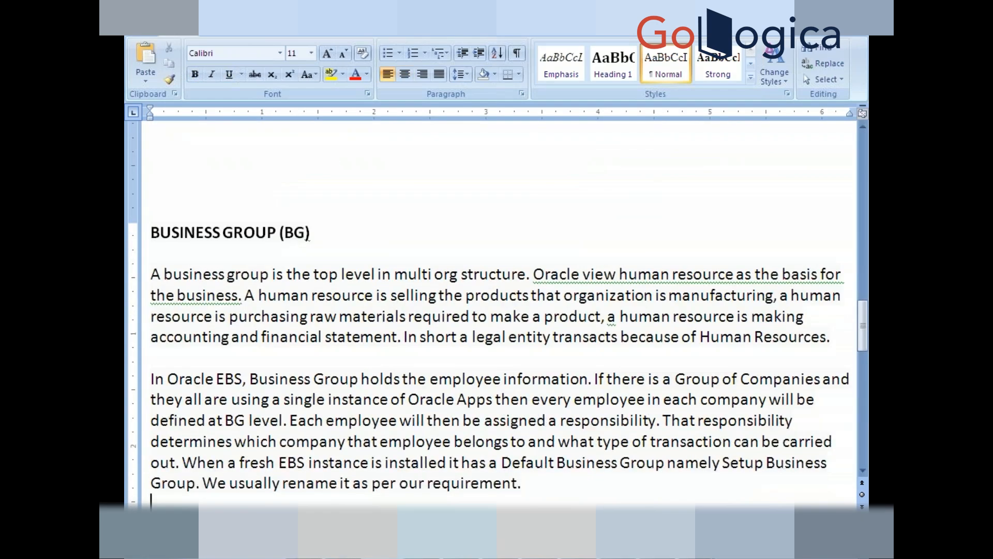
pyautogui.press('Down')
pyautogui.press('Down')
pyautogui.press('Down')
pyautogui.press('Down')
pyautogui.press('Down')
pyautogui.press('Down')
pyautogui.press('Down')
pyautogui.press('Down')
pyautogui.press('Down')
pyautogui.press('Down')
pyautogui.press('Down')
pyautogui.press('Down')
pyautogui.press('Down')
pyautogui.press('Down')
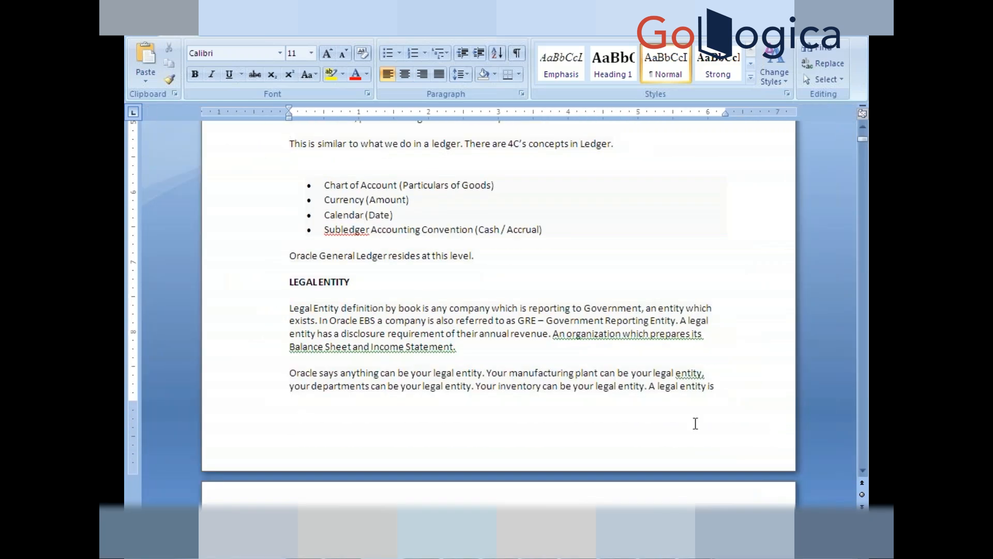
pyautogui.moveTo(610, 344); pyautogui.dragTo(552, 334)
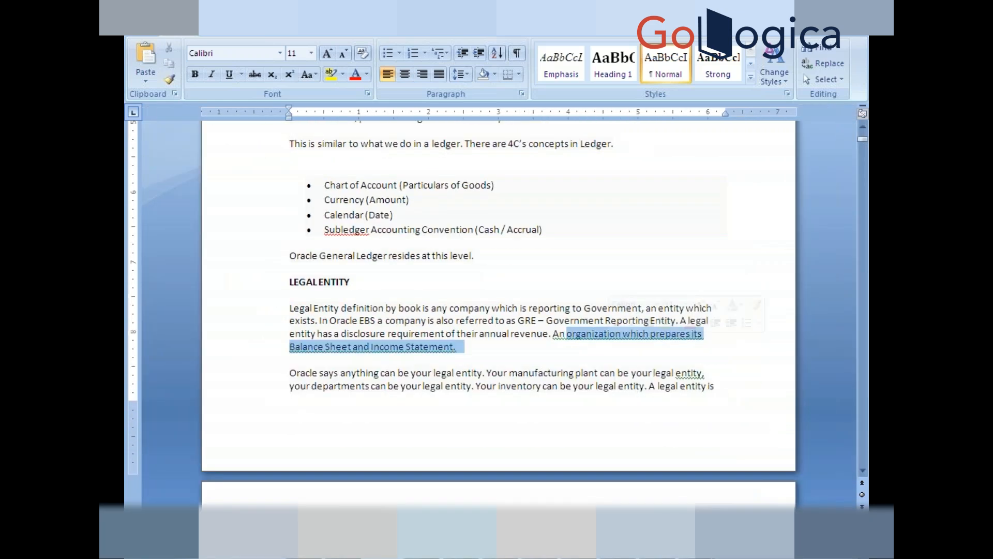
pyautogui.click(467, 385)
pyautogui.press('Down')
pyautogui.press('Down')
pyautogui.press('Down')
pyautogui.press('Down')
pyautogui.press('Down')
pyautogui.press('Down')
pyautogui.press('Down')
pyautogui.press('Down')
pyautogui.press('Down')
pyautogui.press('Down')
pyautogui.press('Down')
pyautogui.press('Down')
pyautogui.press('Down')
pyautogui.press('Down')
pyautogui.press('Down')
pyautogui.press('Down')
pyautogui.press('Down')
pyautogui.press('Down')
pyautogui.press('Down')
pyautogui.press('Down')
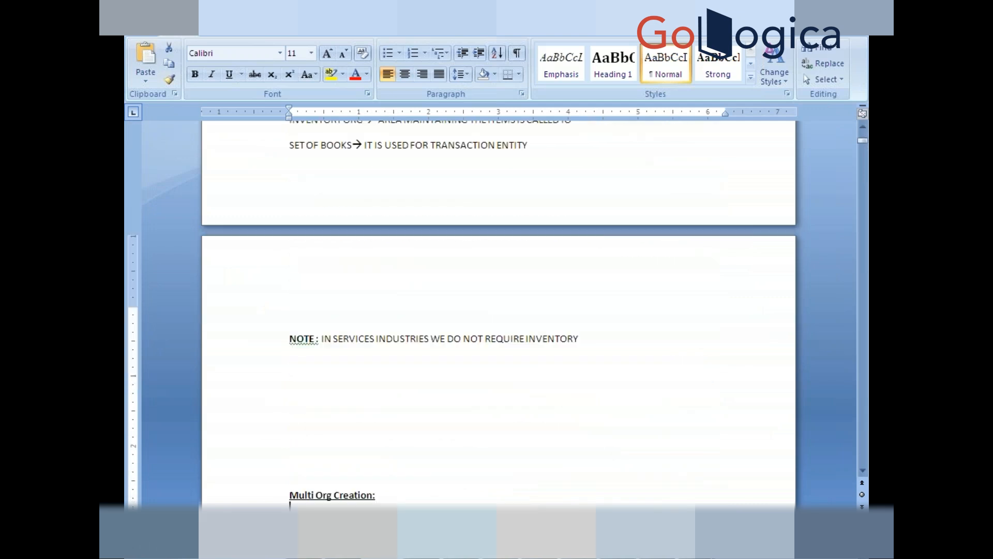
pyautogui.press('Down')
pyautogui.press('Down')
pyautogui.press('Down')
pyautogui.press('Down')
pyautogui.press('Down')
pyautogui.press('Down')
pyautogui.press('Down')
pyautogui.press('Down')
pyautogui.press('Down')
pyautogui.press('Down')
pyautogui.press('Down')
pyautogui.press('Down')
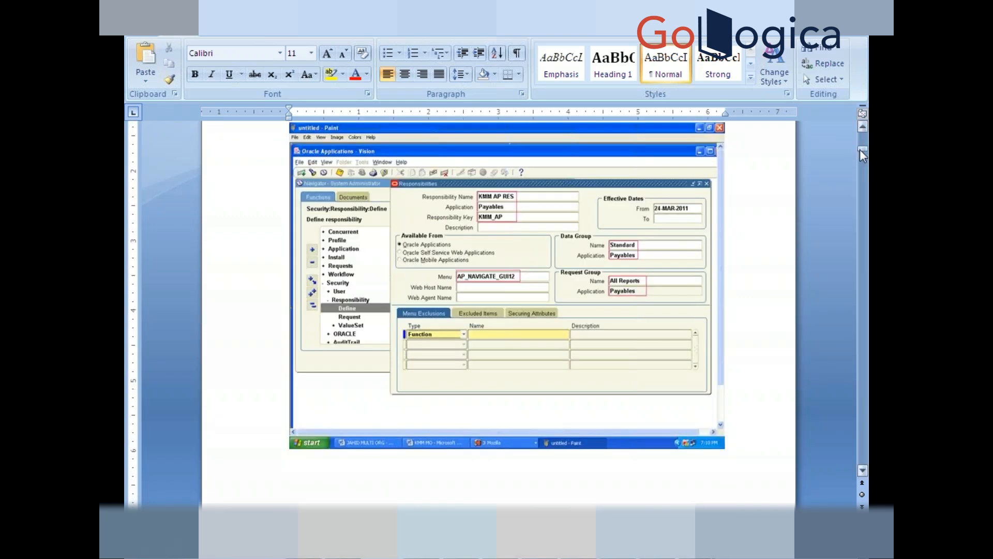
pyautogui.moveTo(862, 155); pyautogui.dragTo(856, 145)
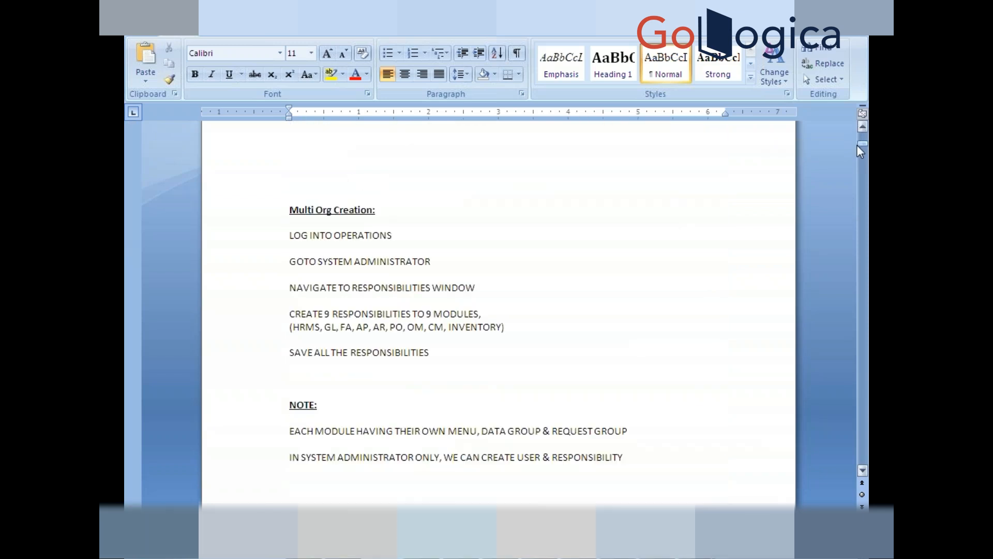
# - Highlight the Create 9 Responsibilities step, its module list and the system administrator note
pyautogui.click(419, 263)
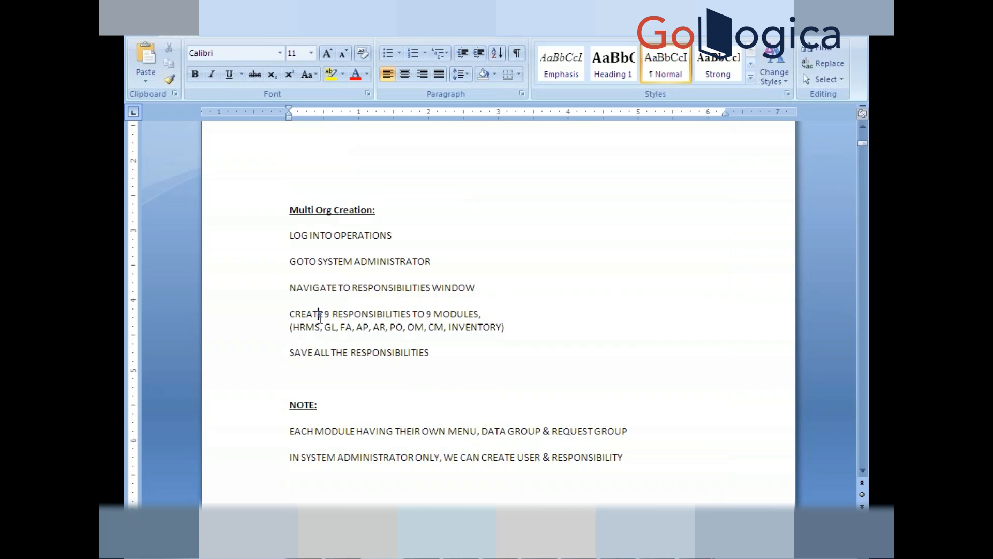
pyautogui.hotkey('shift', 'Down')
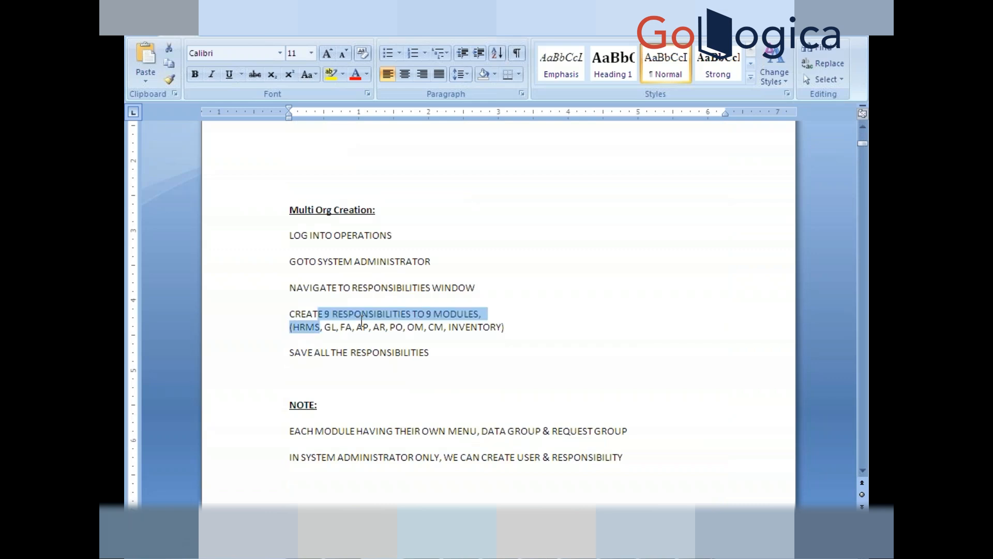
pyautogui.hotkey('shift', 'Down')
pyautogui.click(321, 352)
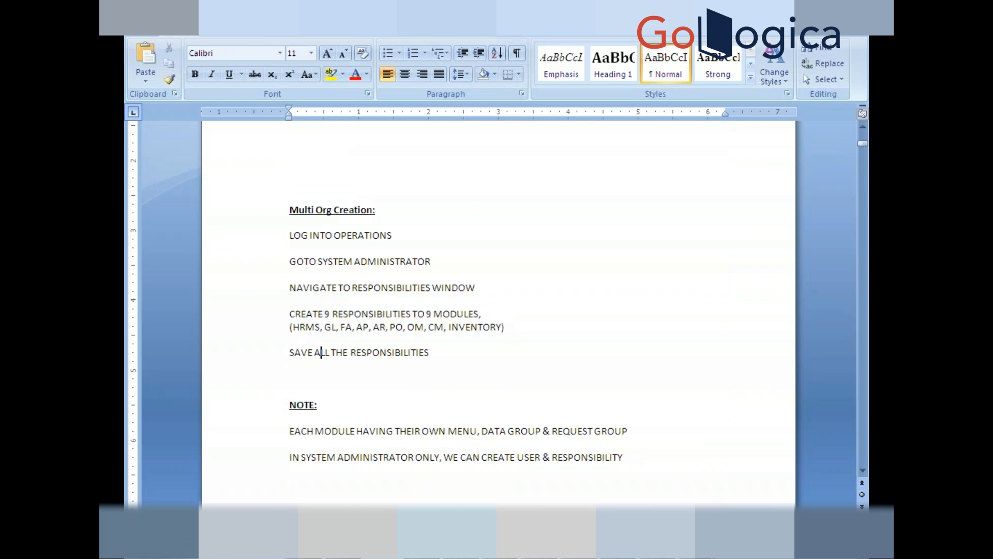
pyautogui.press('Down')
pyautogui.press('Down')
pyautogui.press('Down')
pyautogui.press('Down')
pyautogui.press('Down')
pyautogui.press('Down')
pyautogui.press('Down')
pyautogui.hotkey('shift', 'Right')
pyautogui.hotkey('shift', 'Right')
pyautogui.hotkey('shift', 'Right')
pyautogui.hotkey('shift', 'Right')
pyautogui.hotkey('shift', 'Right')
pyautogui.hotkey('shift', 'Right')
pyautogui.hotkey('shift', 'Right')
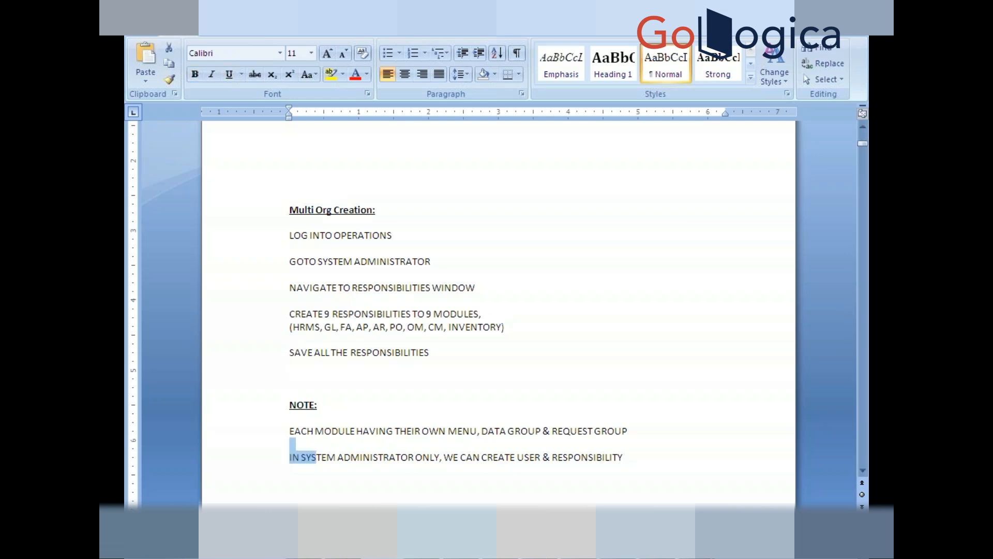
pyautogui.click(456, 431)
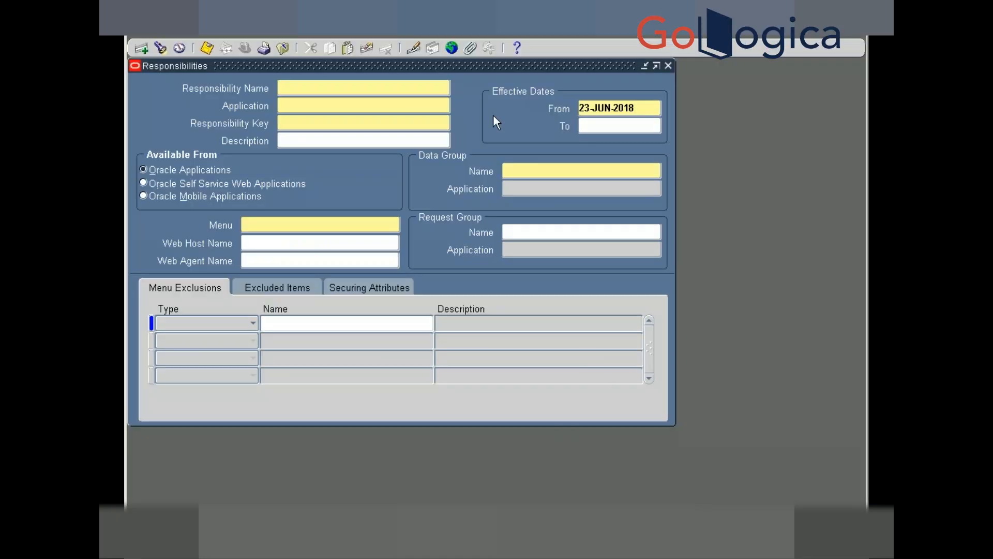
# - Open the Data Group Name list of values and highlight the Standard data group
pyautogui.click(535, 170)
pyautogui.click(656, 170)
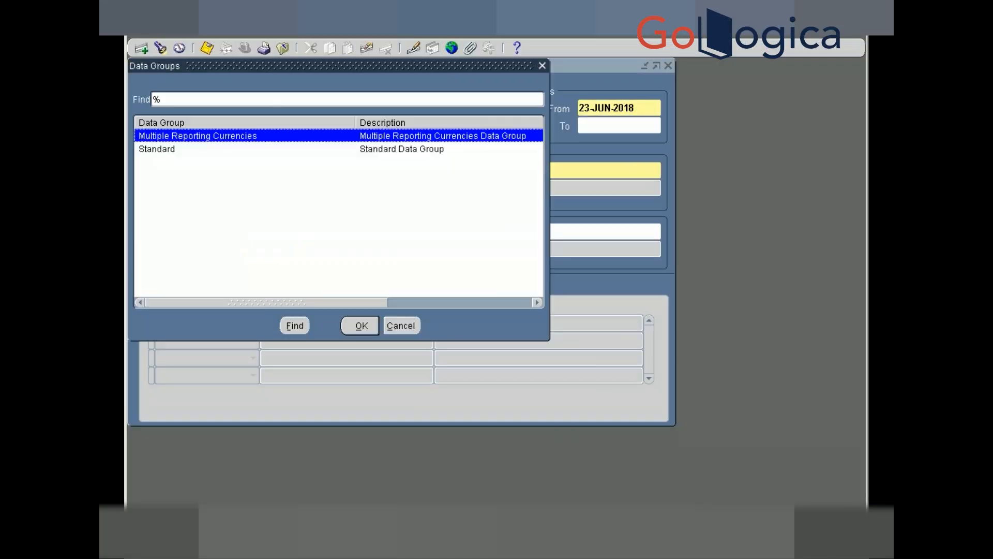
pyautogui.click(338, 149)
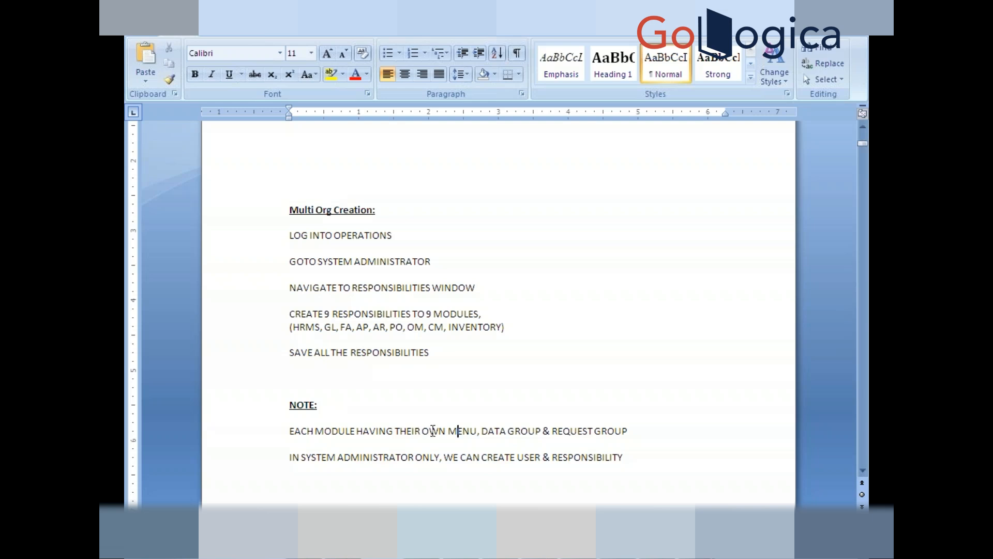
# - Highlight the words MENU, DATA and REQUEST in the system administrator note
pyautogui.doubleClick(460, 430)
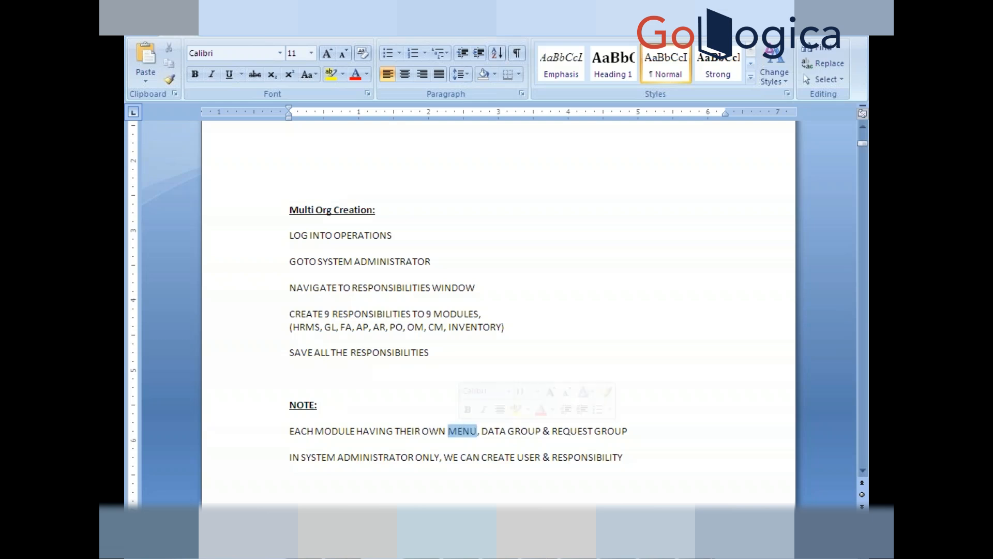
pyautogui.doubleClick(504, 432)
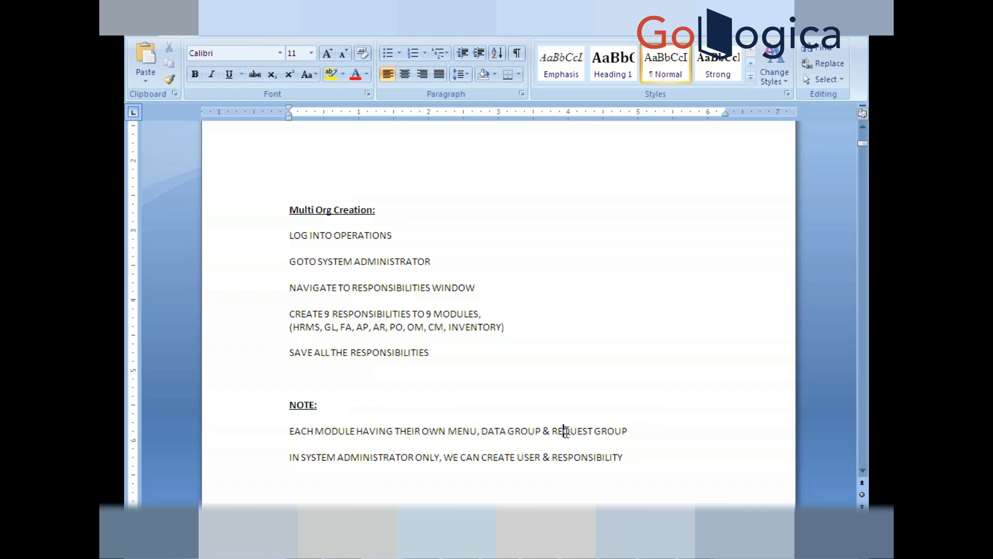
pyautogui.doubleClick(565, 433)
pyautogui.click(490, 435)
# - Move below the note onto the next page showing the Responsibilities form screenshot
pyautogui.click(500, 467)
pyautogui.press('Return')
pyautogui.press('Return')
pyautogui.press('Return')
pyautogui.press('Return')
pyautogui.press('Return')
pyautogui.press('Return')
pyautogui.press('Return')
pyautogui.press('Return')
pyautogui.press('Return')
pyautogui.press('Return')
pyautogui.press('Return')
pyautogui.press('Return')
pyautogui.press('Return')
pyautogui.press('Return')
pyautogui.press('Return')
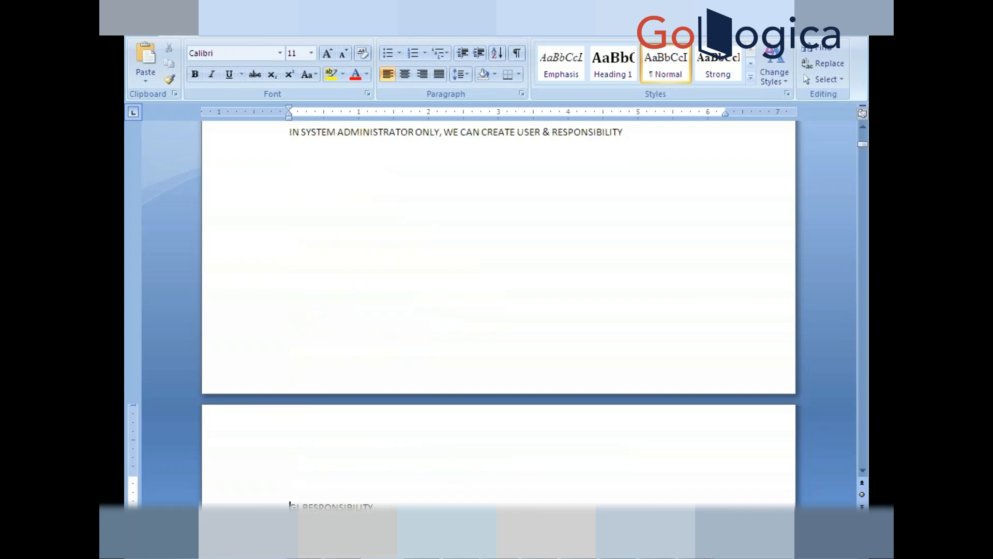
pyautogui.hotkey('ctrl', 'v')
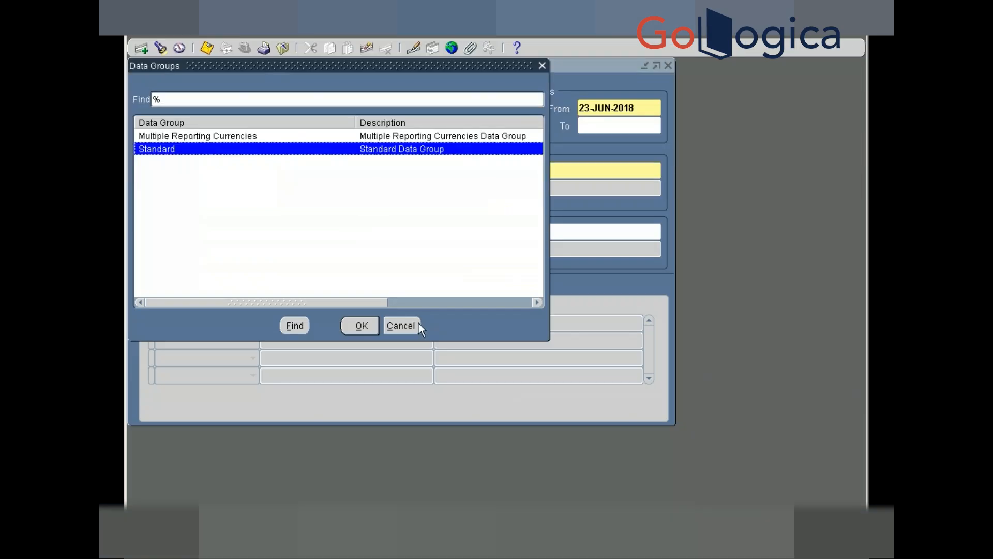
# - Cancel the Data Groups list, then pick Standard as data group name and delete it again
pyautogui.click(412, 325)
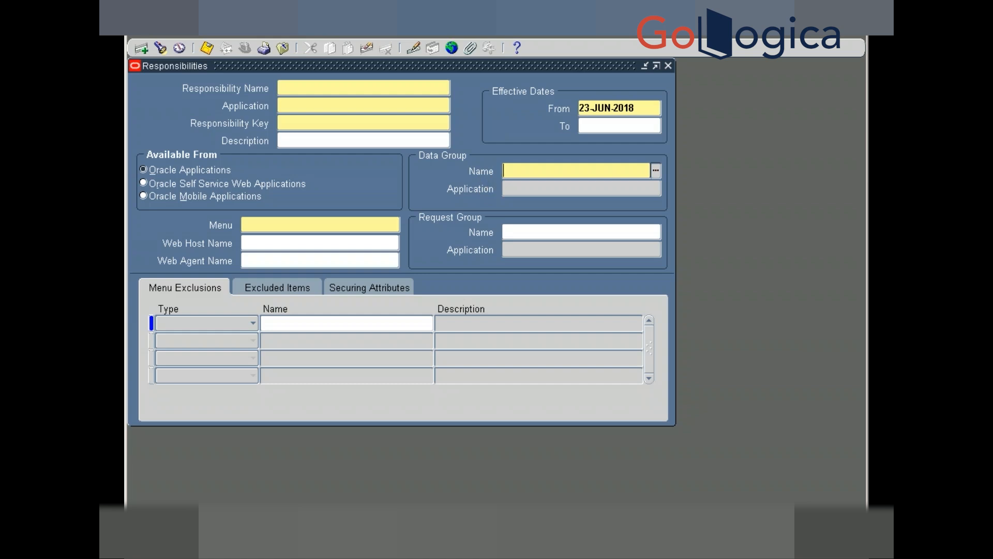
pyautogui.click(656, 173)
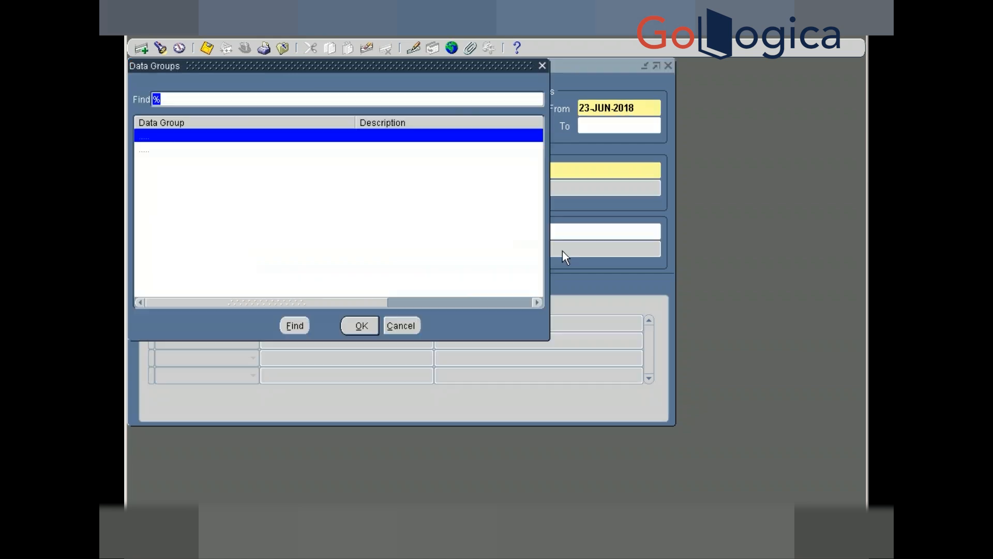
pyautogui.press('Down')
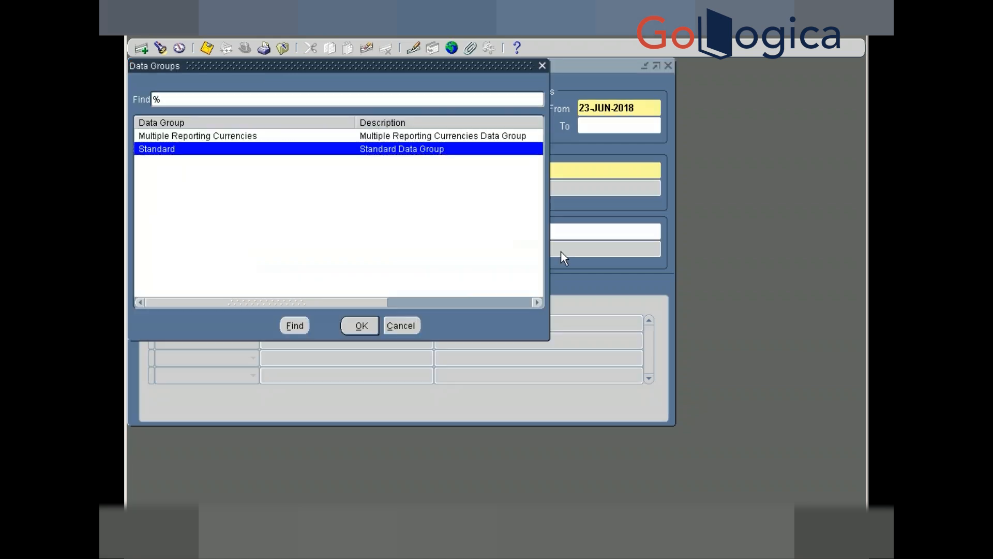
pyautogui.press('Return')
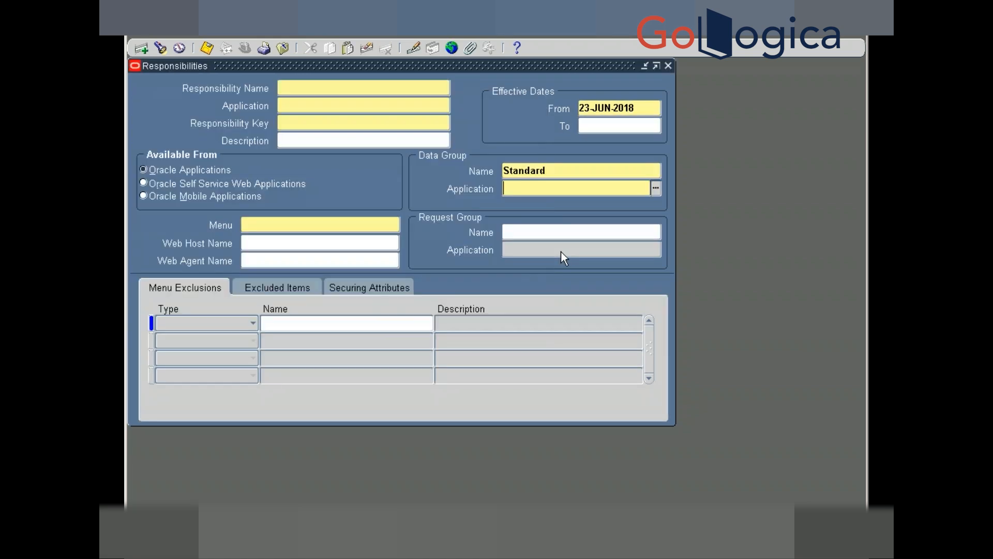
pyautogui.doubleClick(557, 169)
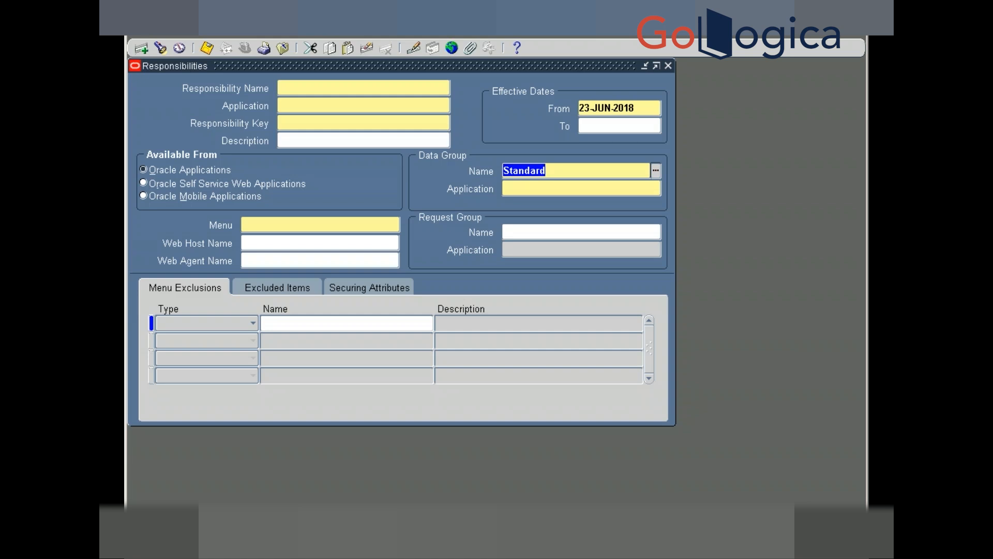
pyautogui.press('Delete')
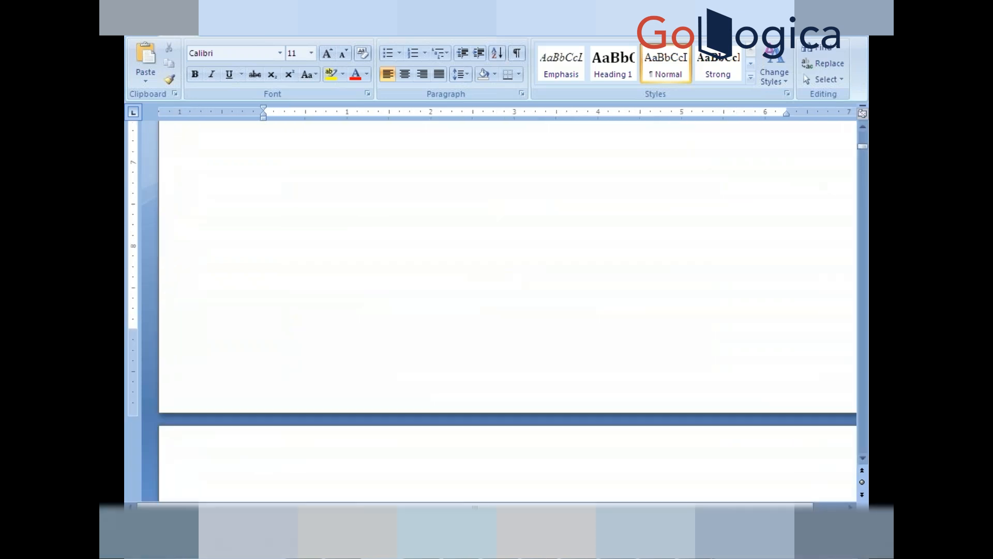
# - Review the GL Responsibilities screenshot, then bring up the Application Object Library Definitions slide
pyautogui.click(862, 130)
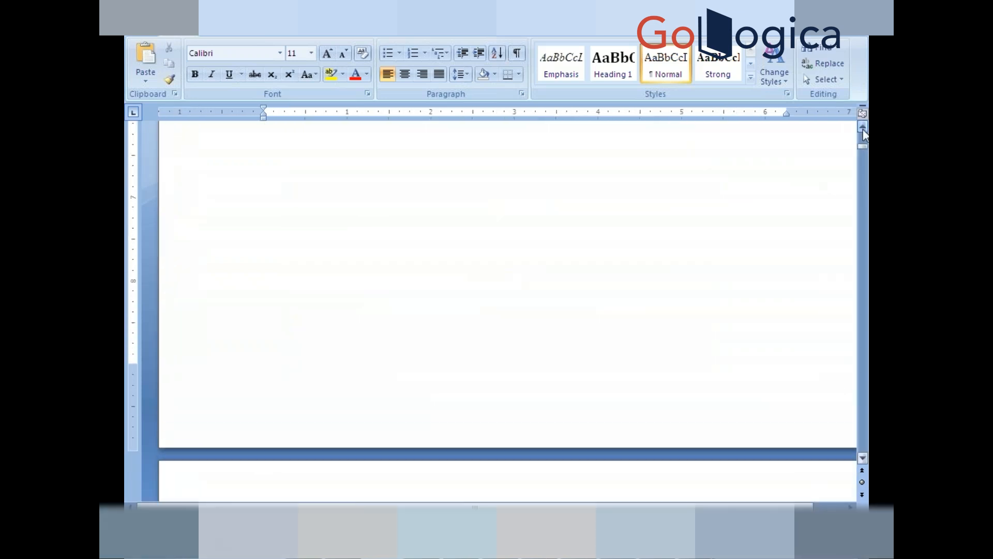
pyautogui.click(862, 129)
pyautogui.click(862, 128)
pyautogui.click(862, 129)
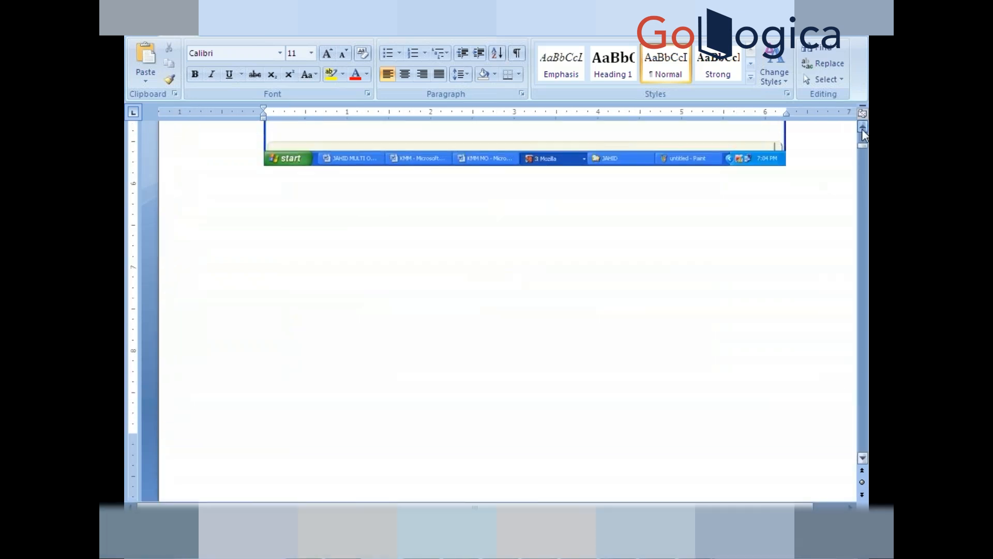
pyautogui.click(862, 129)
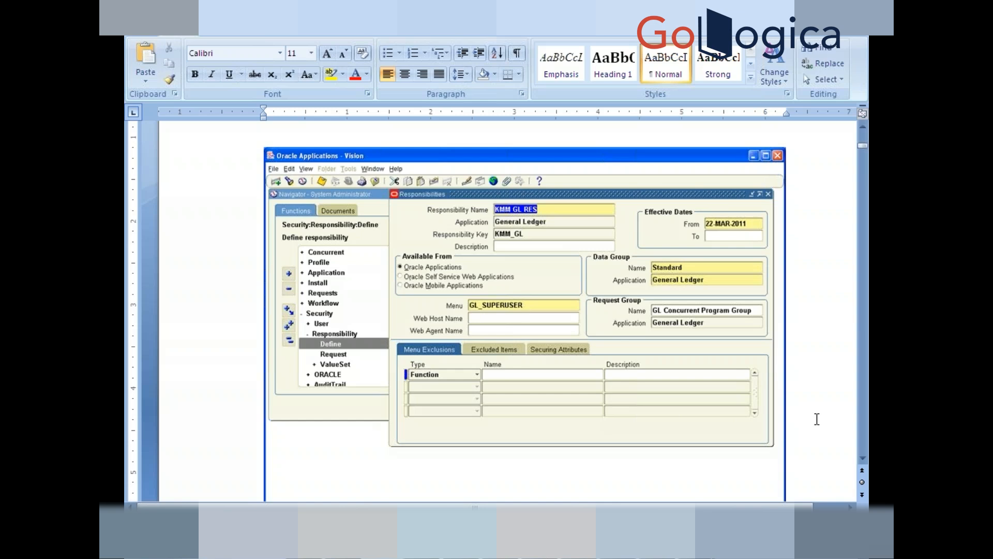
pyautogui.scroll(-3, 817, 419)
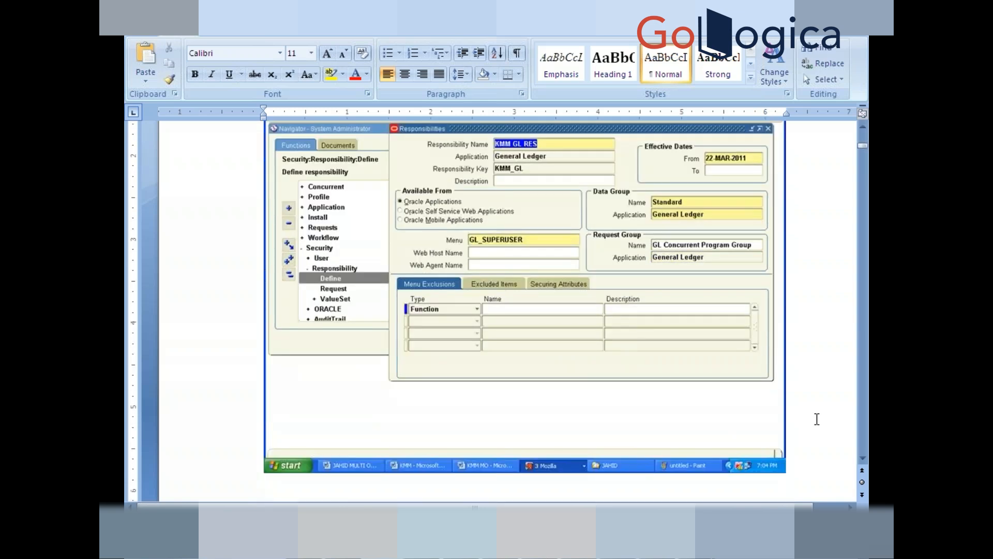
pyautogui.press('Return')
pyautogui.click(571, 550)
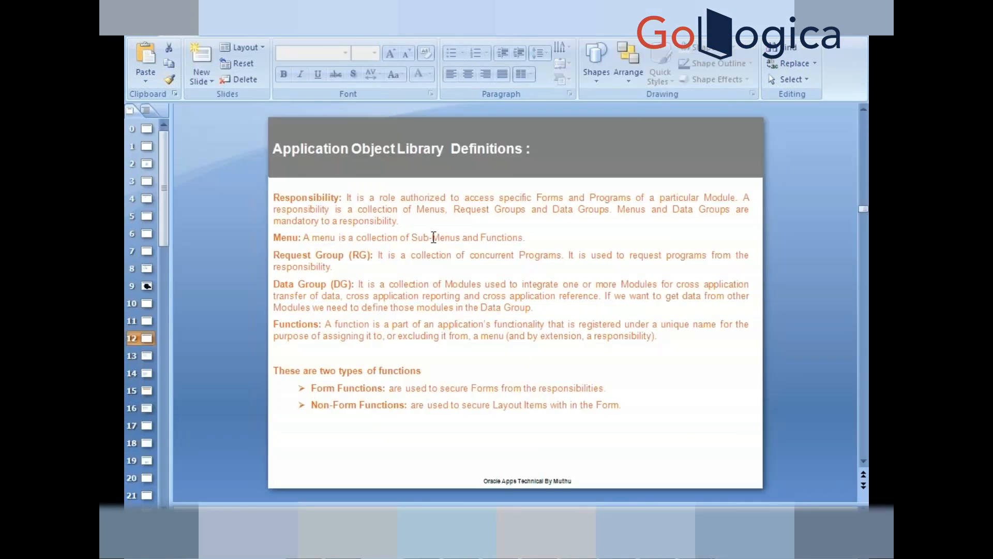